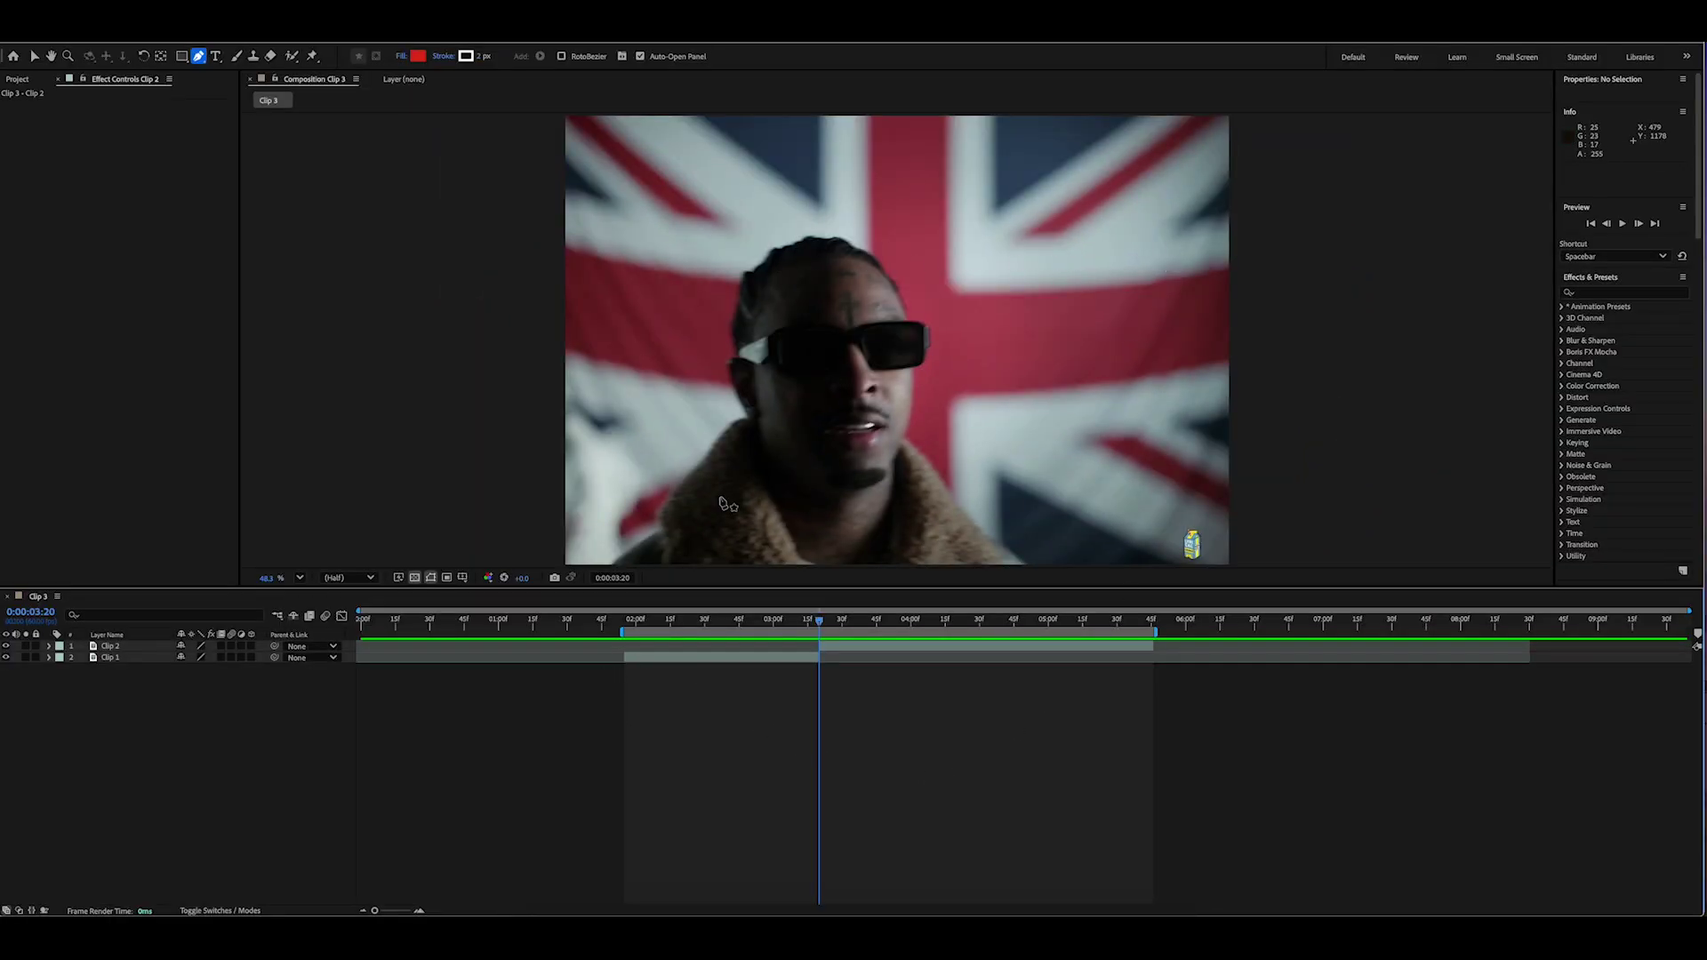
Step: Duplicate the Clip 2 layer twice
click(753, 620)
click(660, 663)
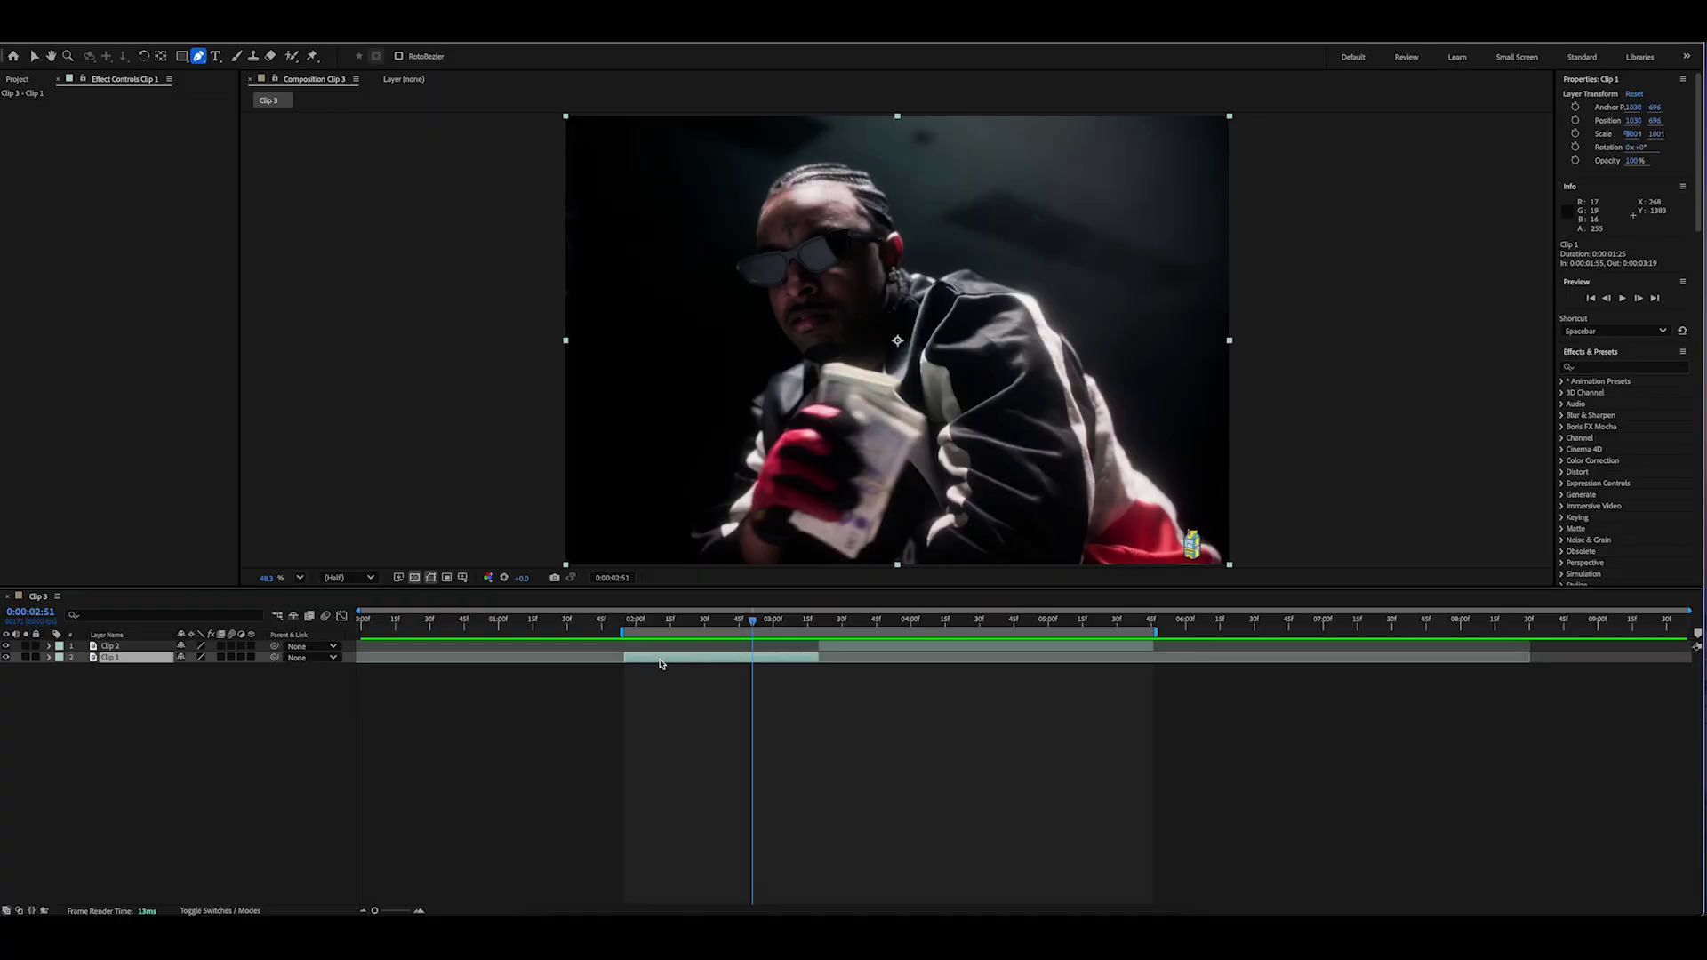
key(v)
click(946, 648)
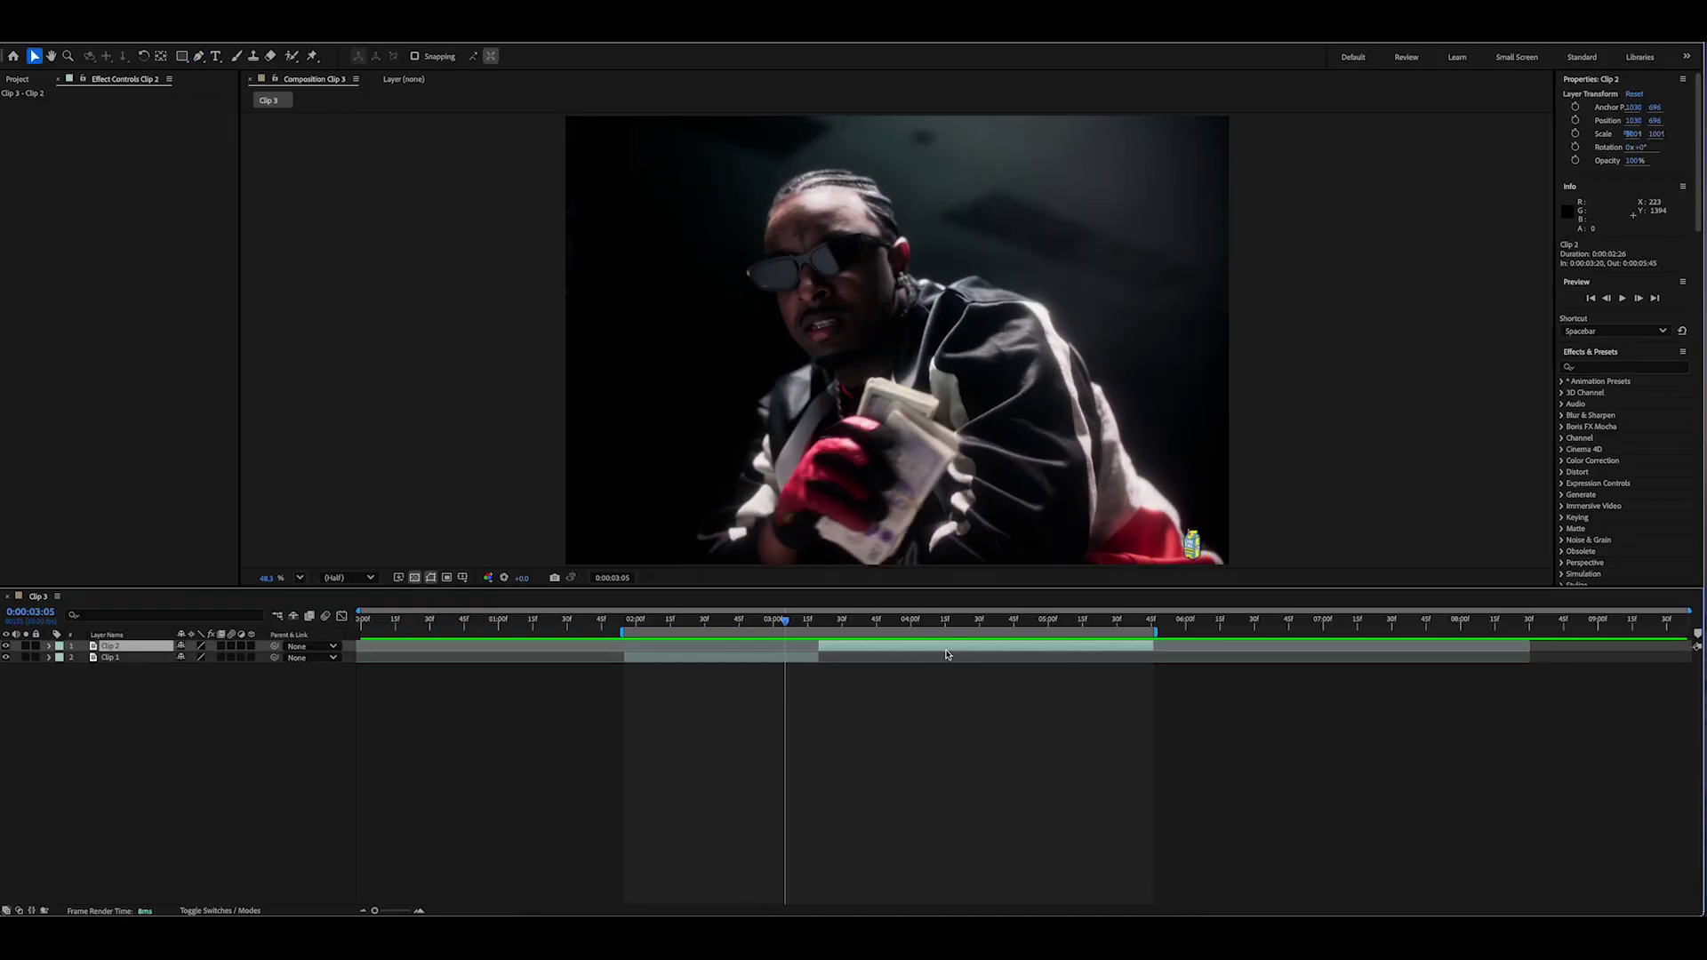
key(ctrl+z)
key(ctrl+d)
key(ctrl+d)
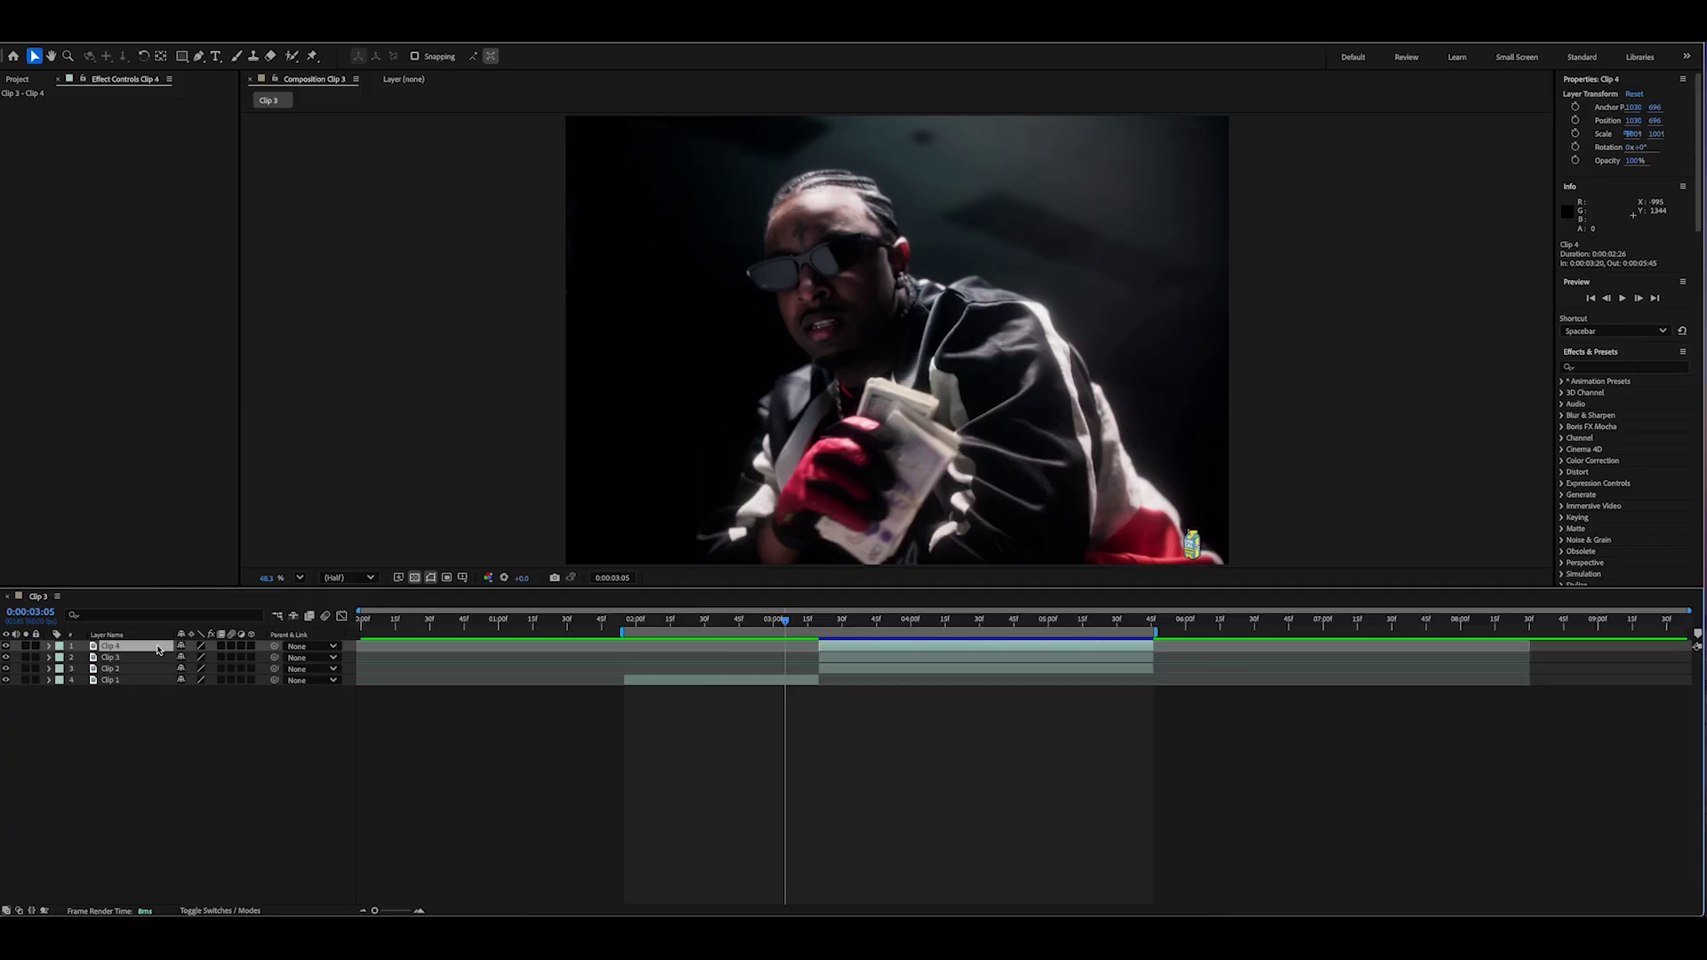
Step: Rename the topmost Clip 2 duplicate as Right and the duplicate below it as Left
key(Return)
text(Righ)
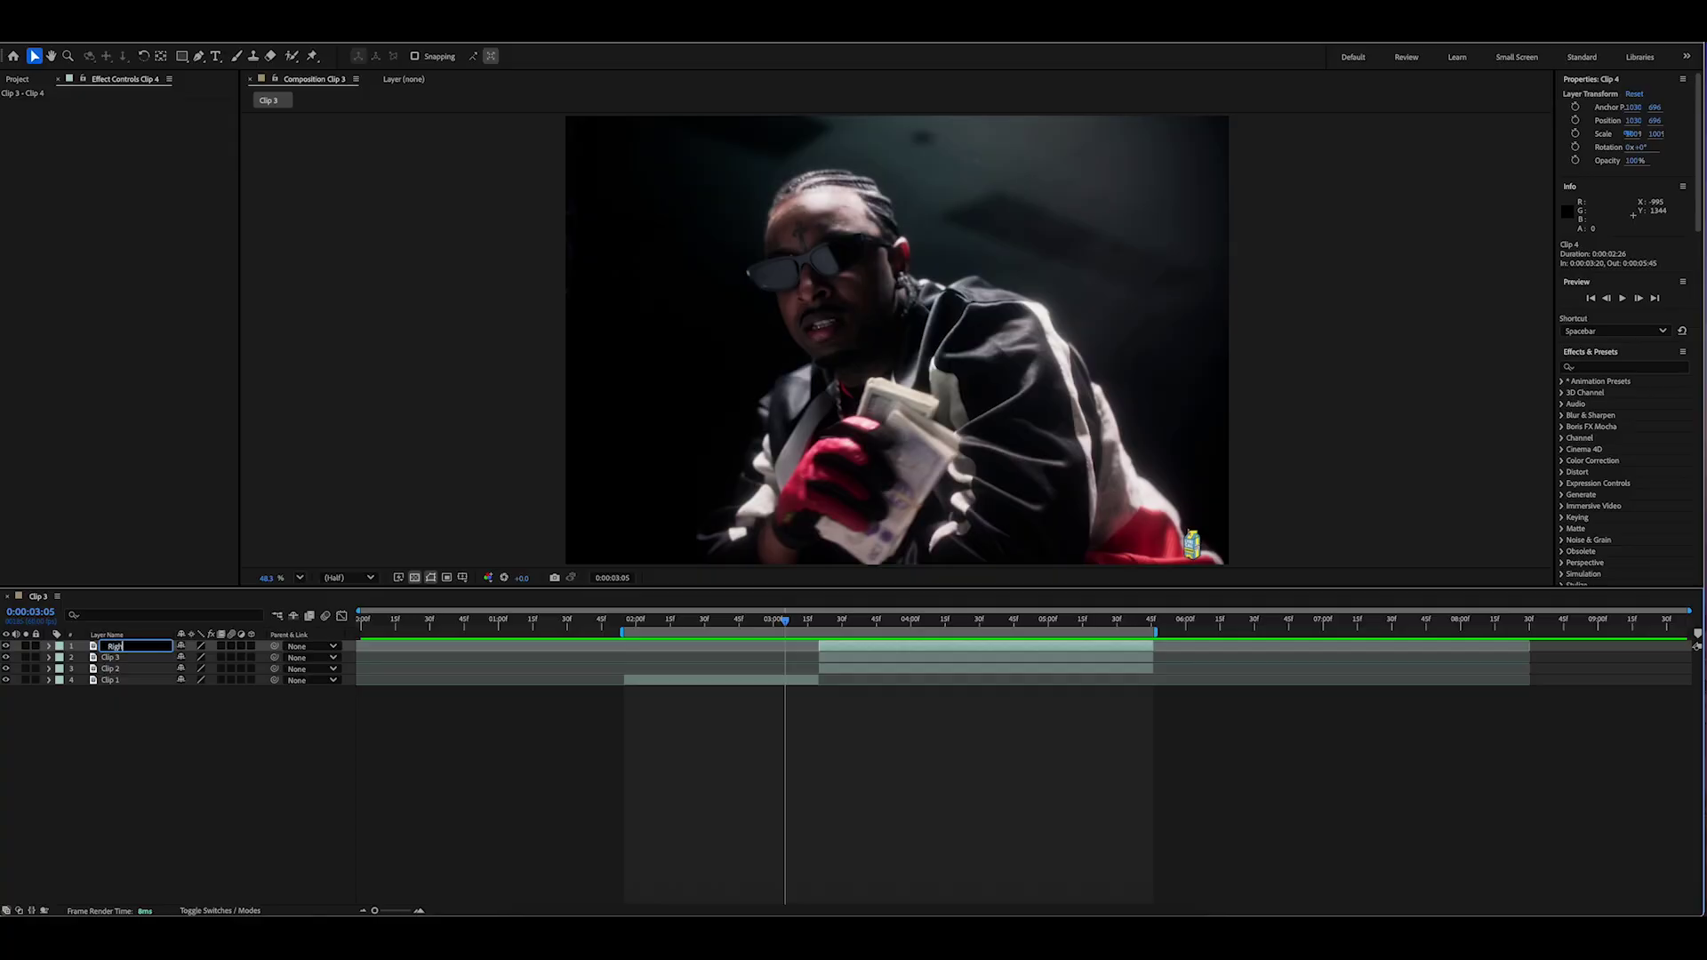
text(t)
key(Return)
key(ctrl+Down)
key(Return)
text(Left)
key(Return)
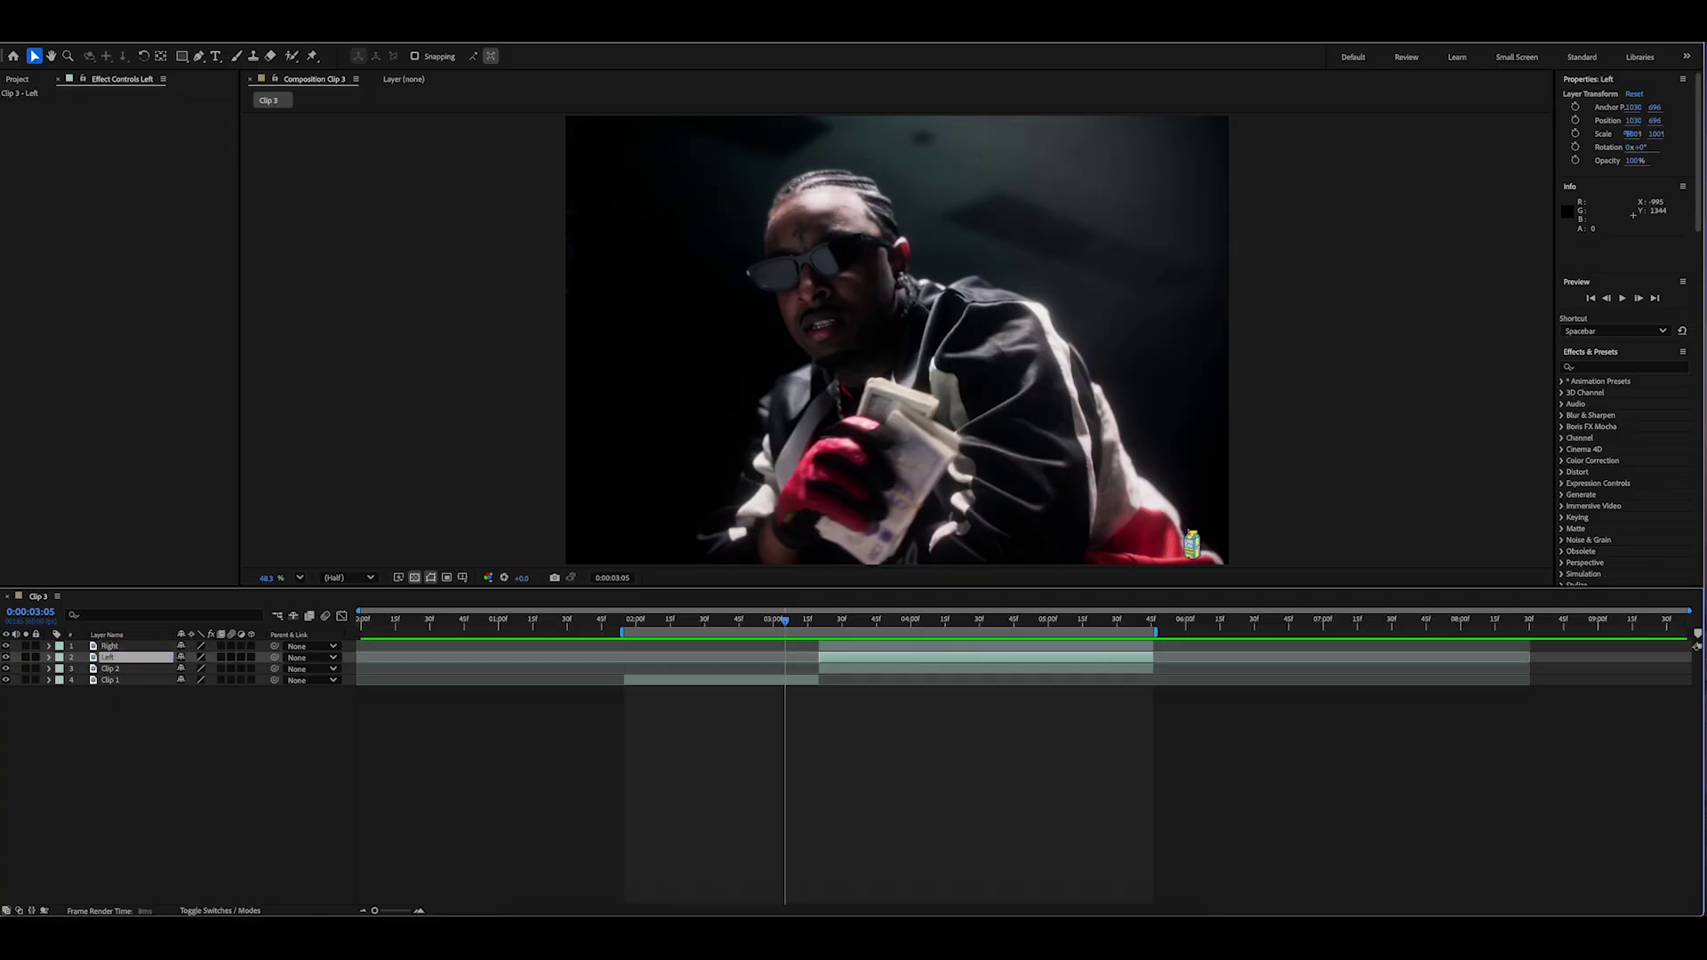
Step: Freeze the Right and Left layers on the frame at 0:00:03:20, where Clip 2 begins, and collapse their properties
key(ctrl+Up)
drag(785, 622, 819, 622)
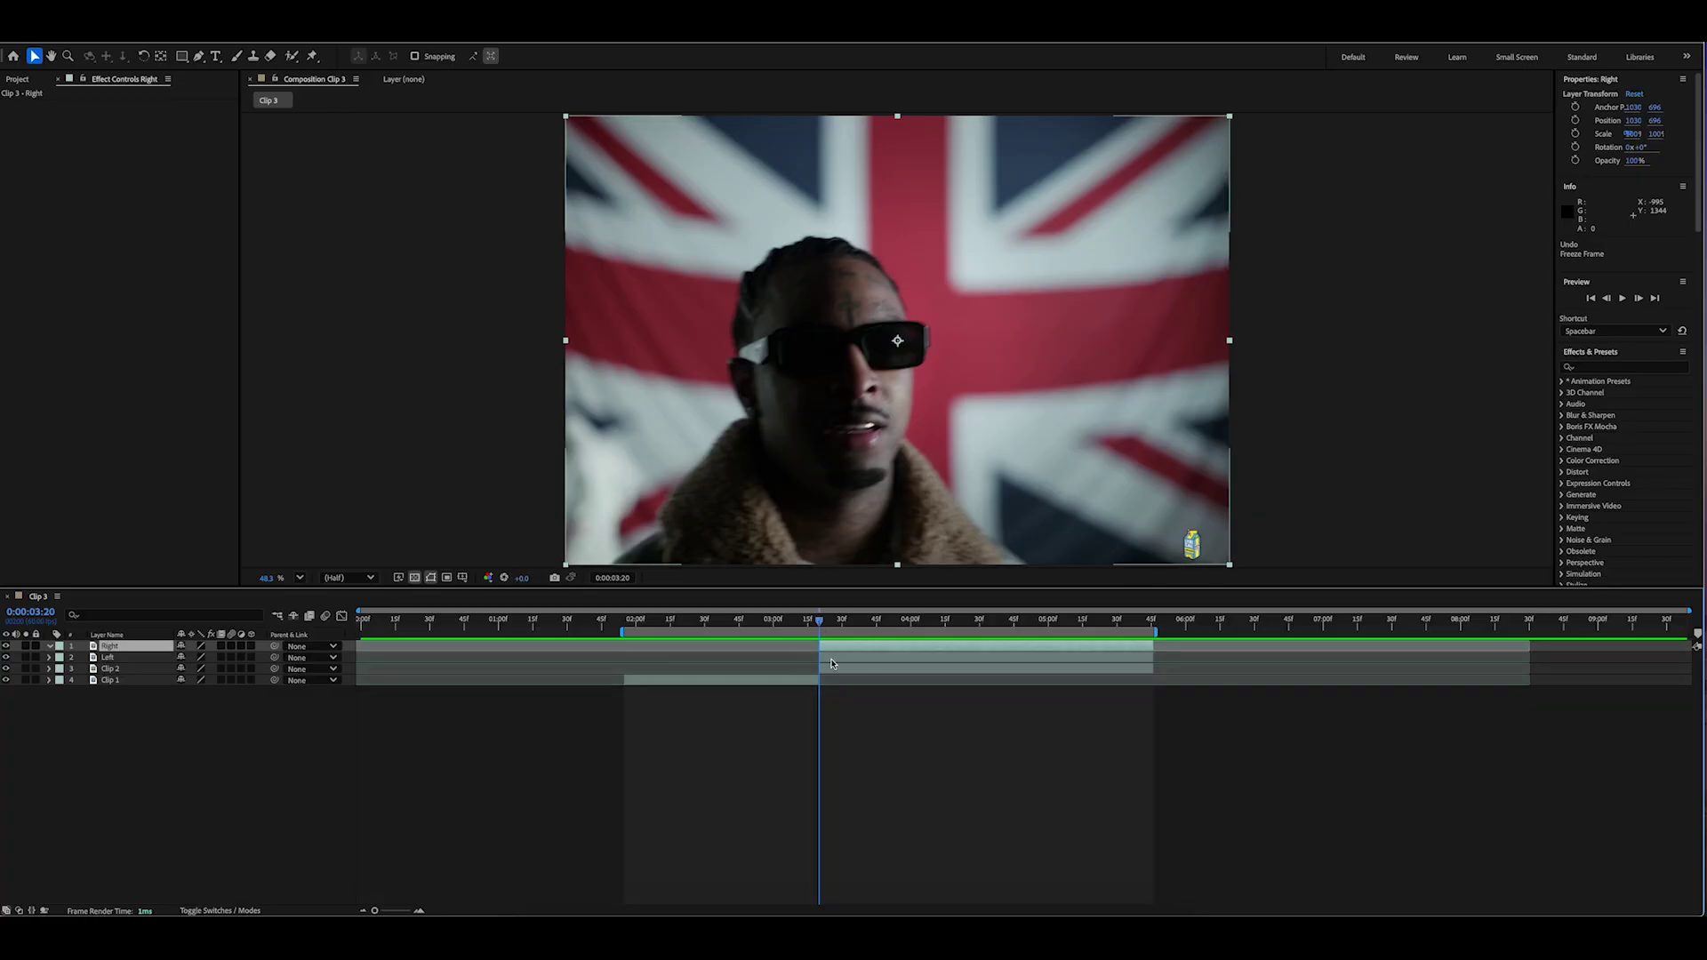
right_click(833, 647)
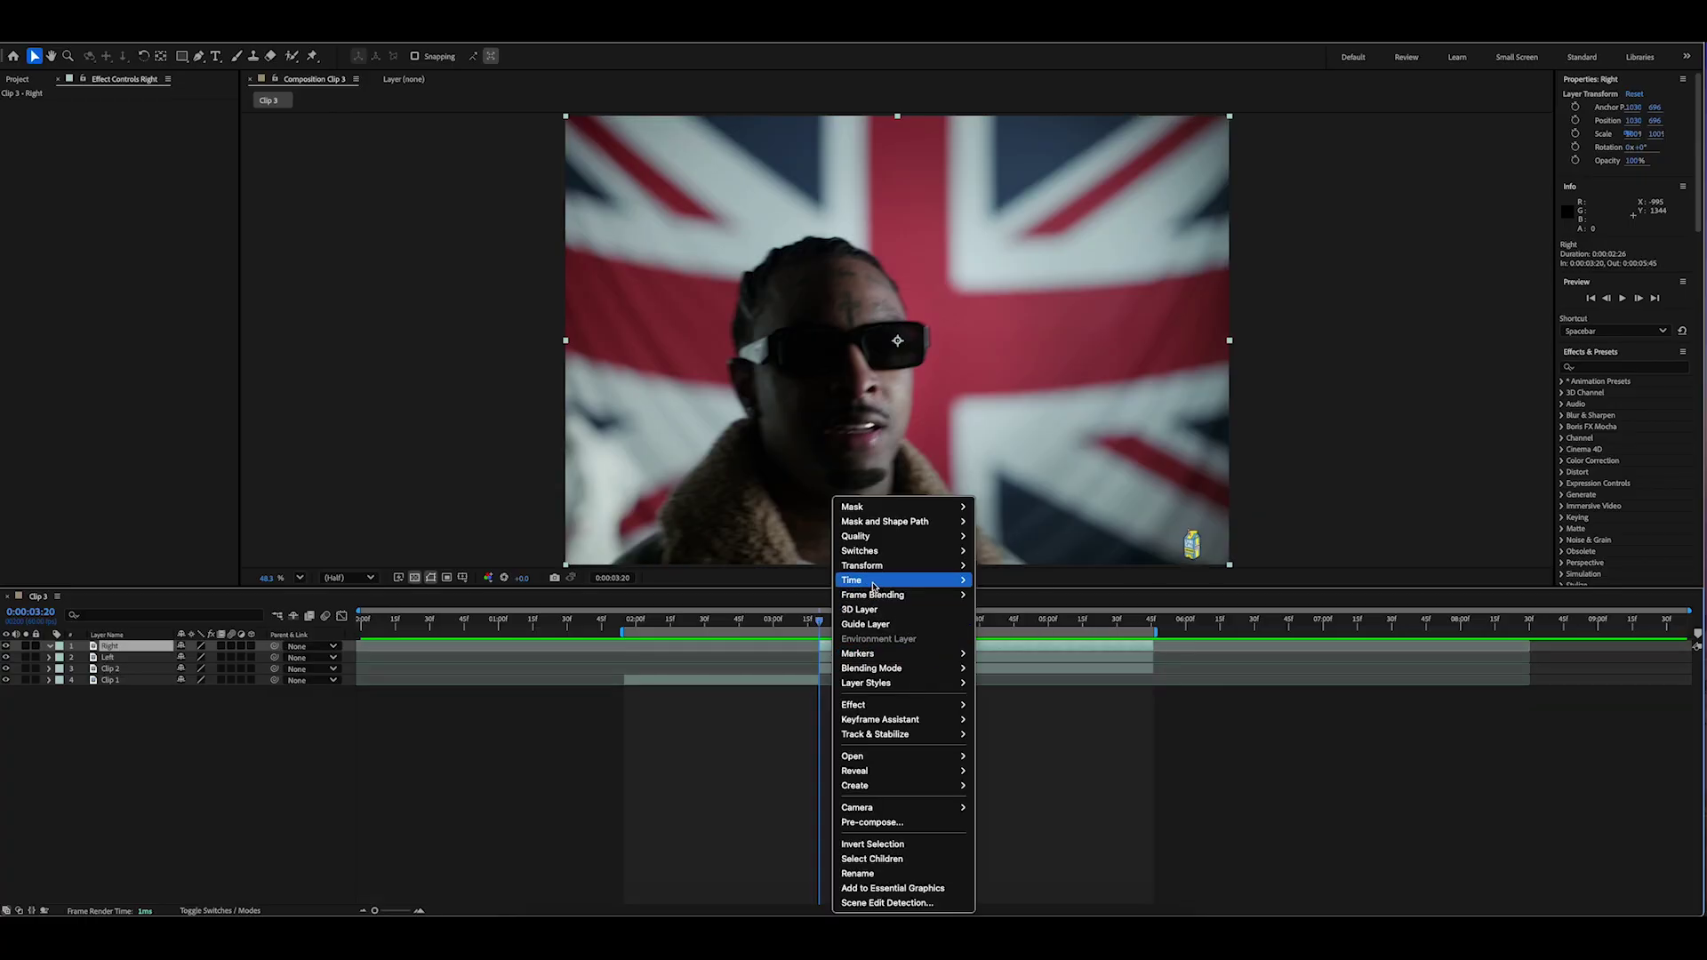
mouse_move(873, 587)
click(1031, 624)
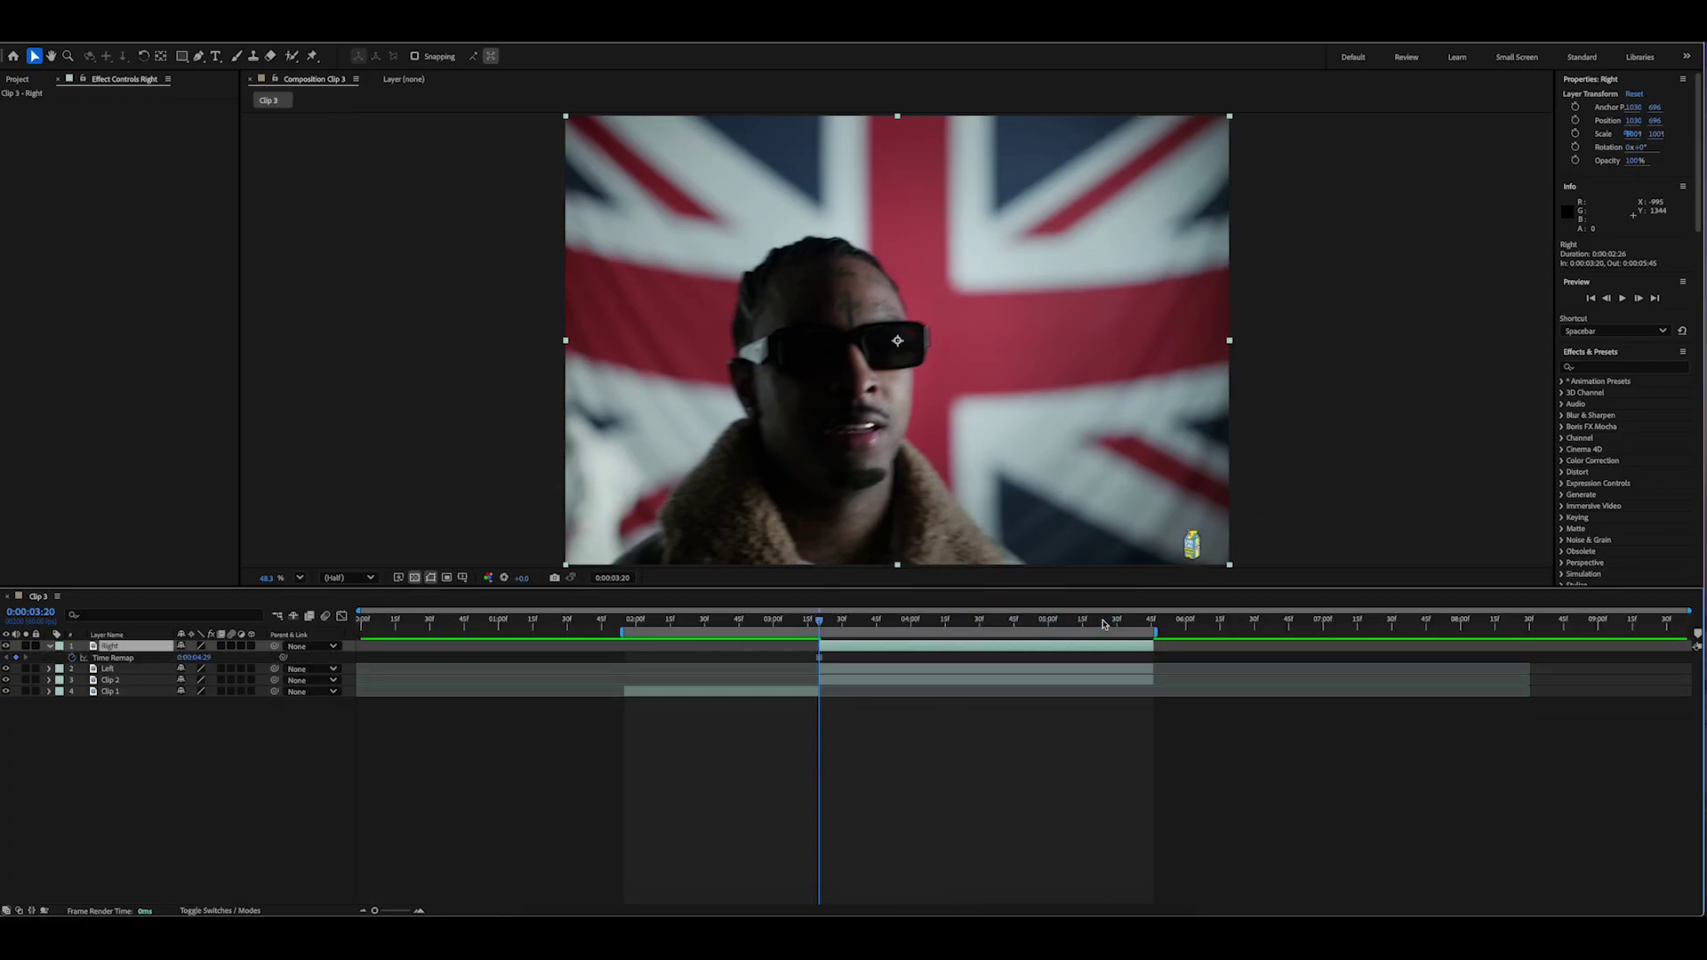
click(849, 670)
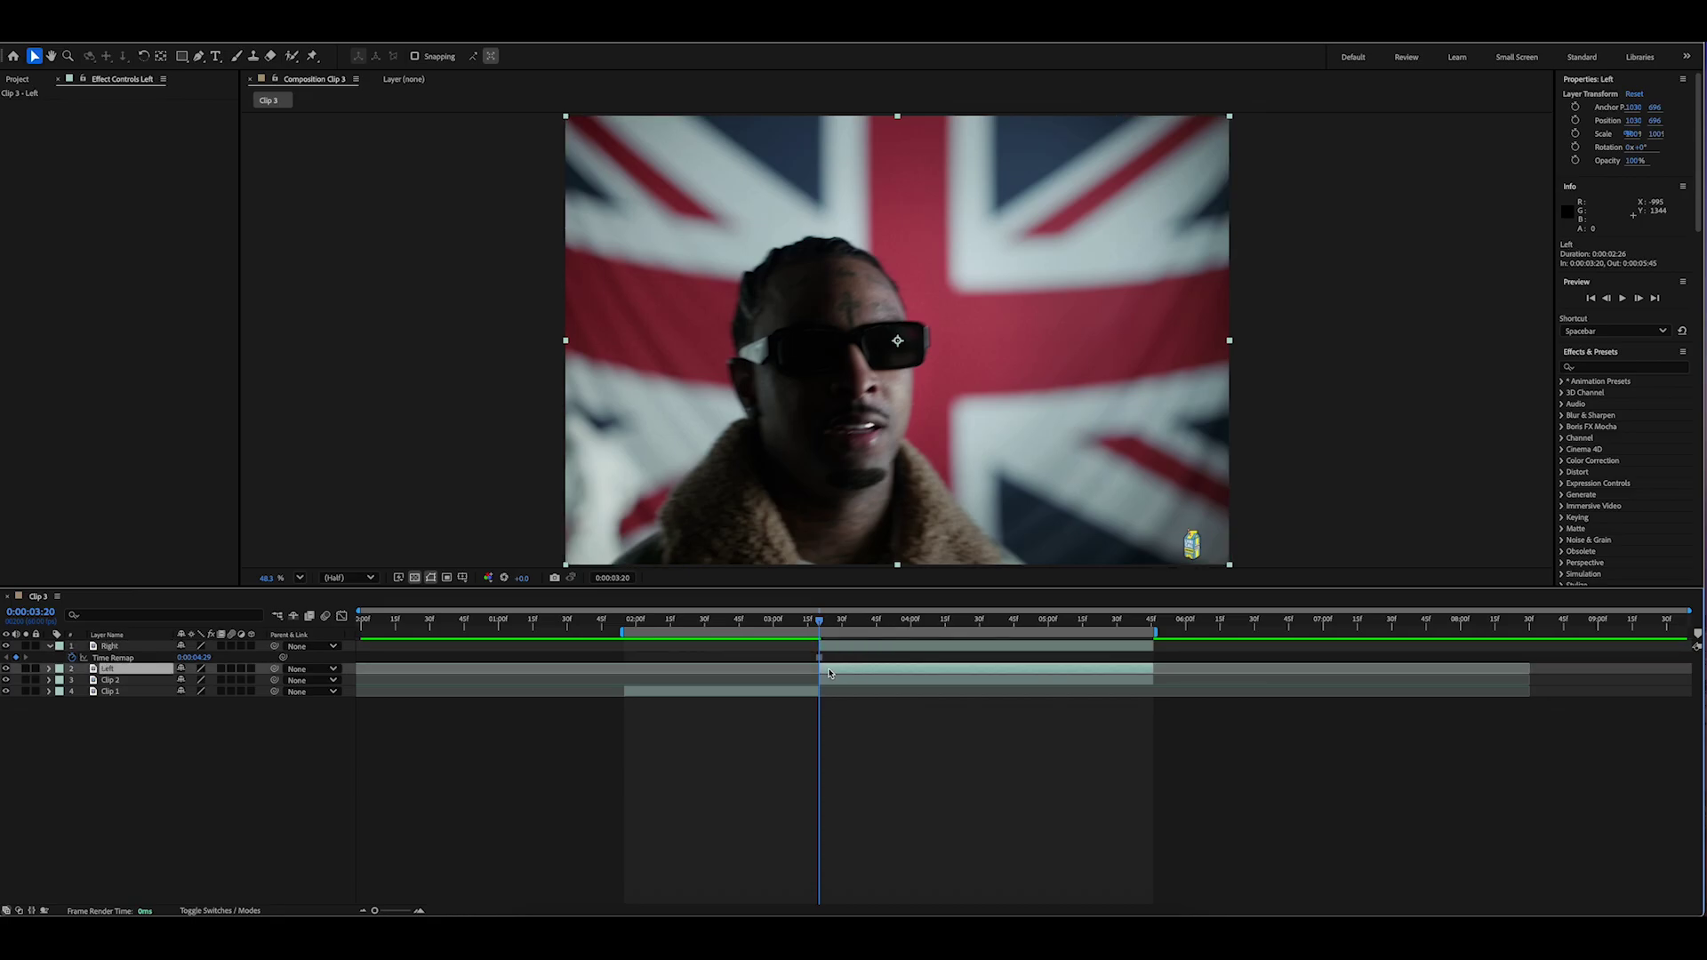
key(ctrl+alt+t)
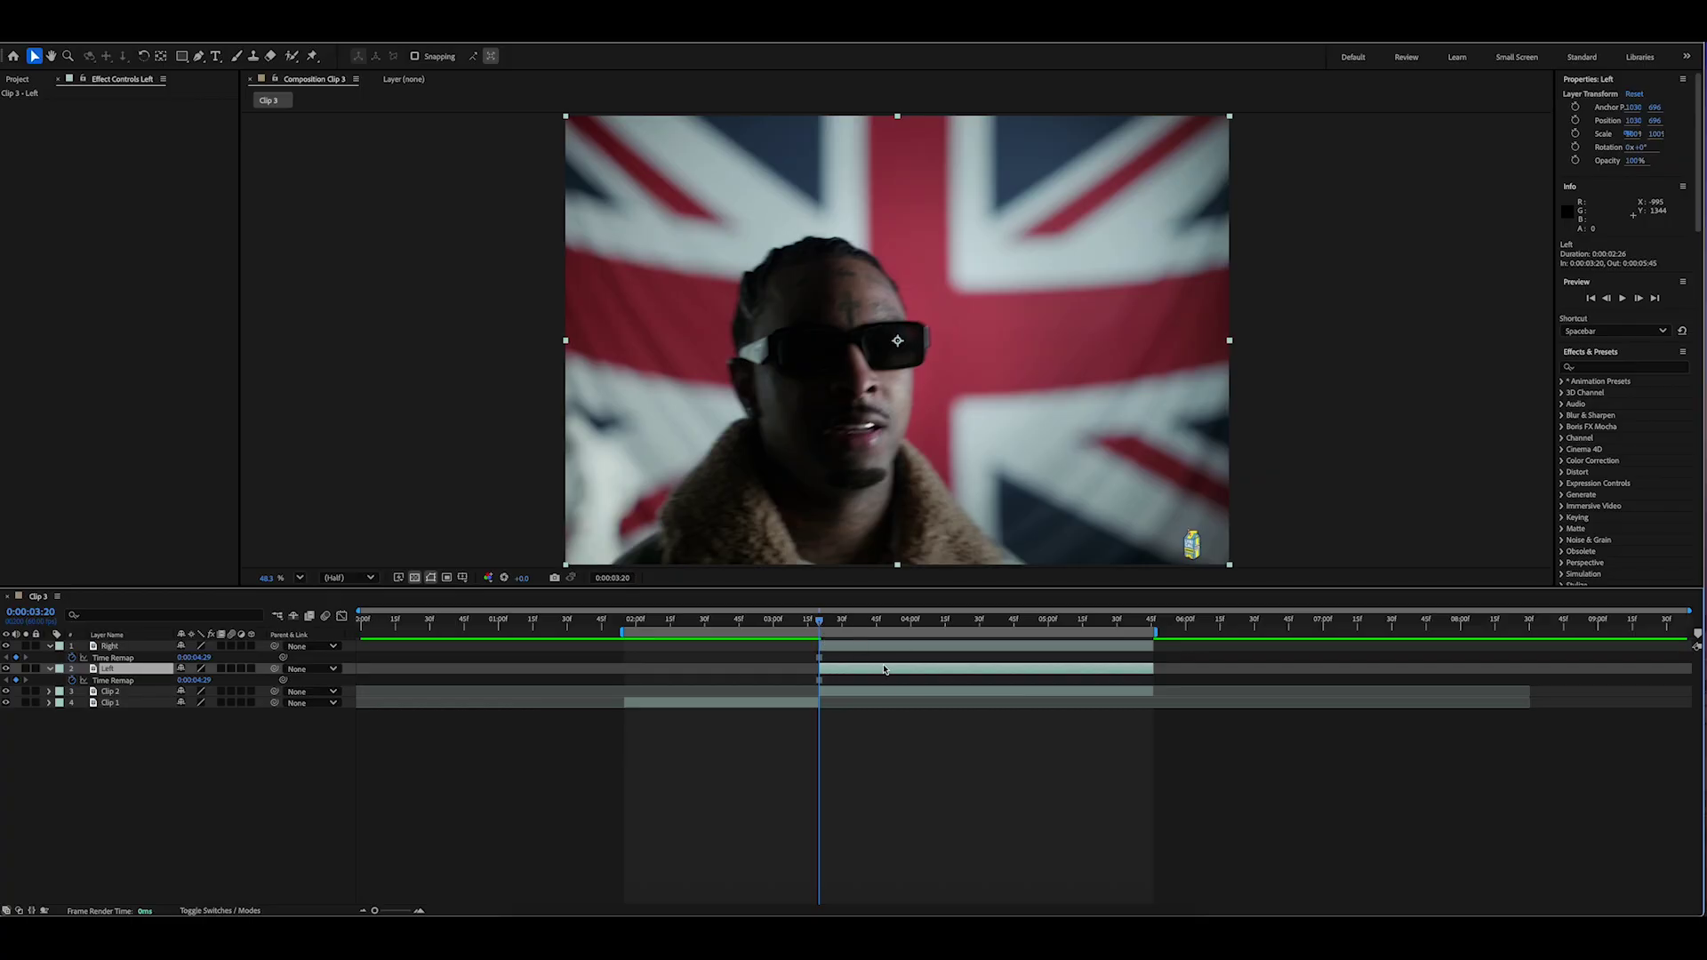
key(u)
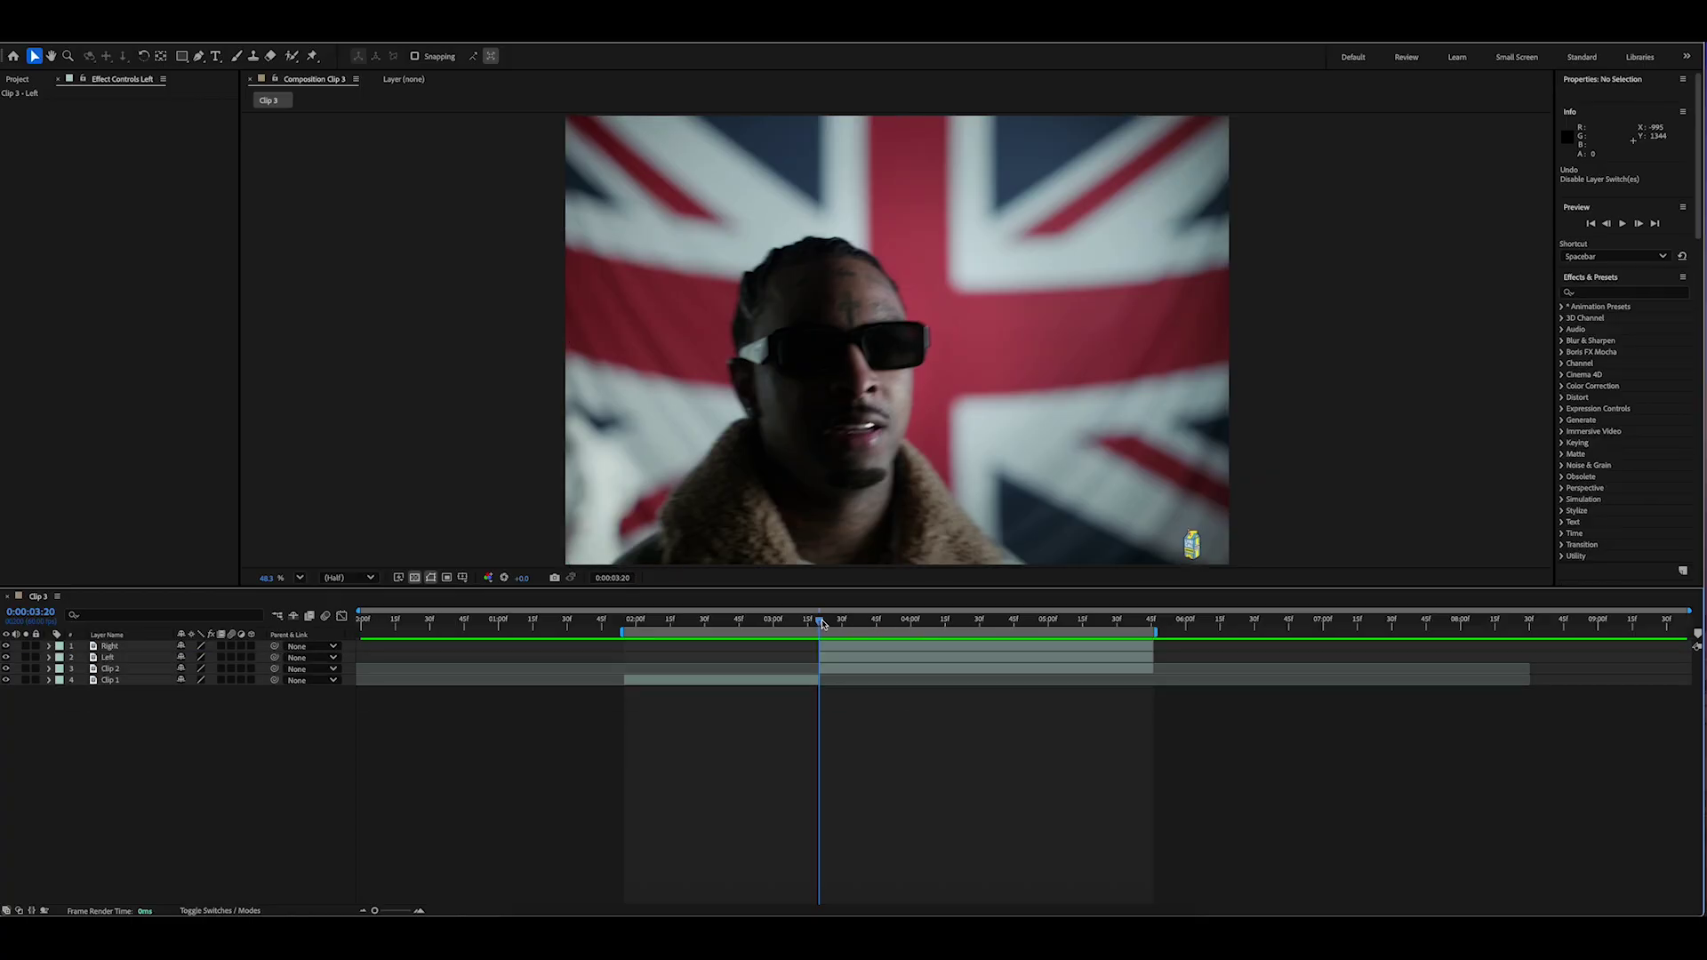
Step: Hide Clip 1 and Clip 2, and mask the right half of the man on the Right layer with the Pen tool
mouse_move(818, 646)
mouse_down()
mouse_move(1014, 646)
mouse_move(825, 652)
mouse_up()
click(198, 55)
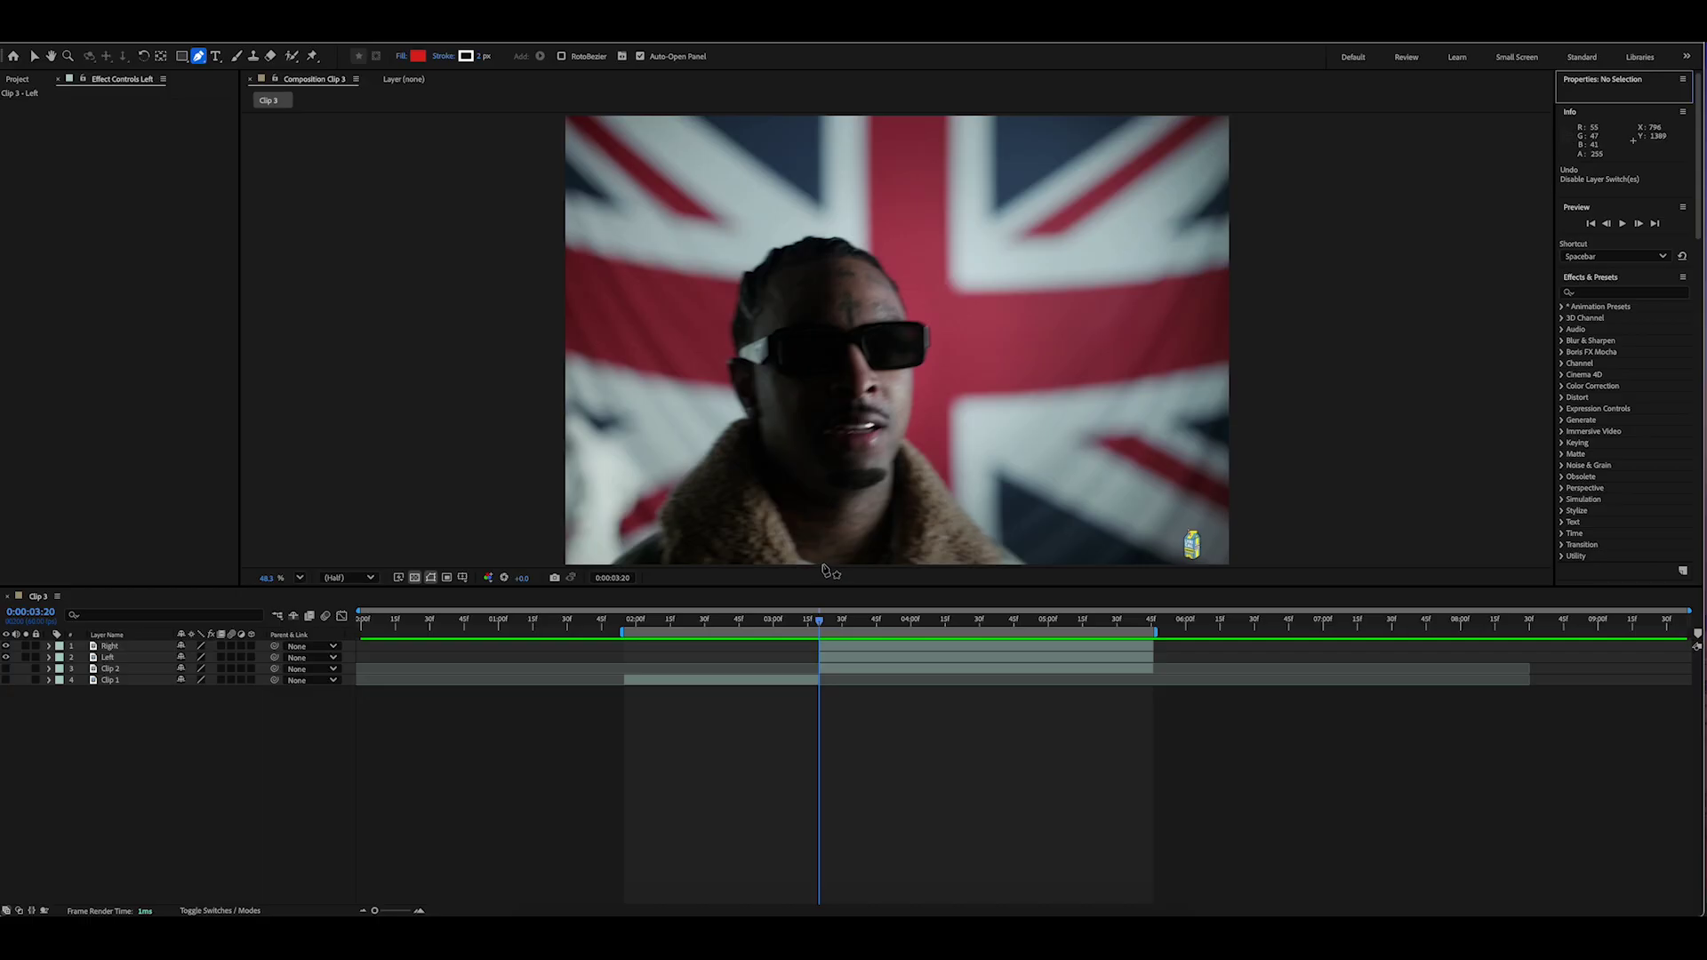
ctrl+click(810, 517)
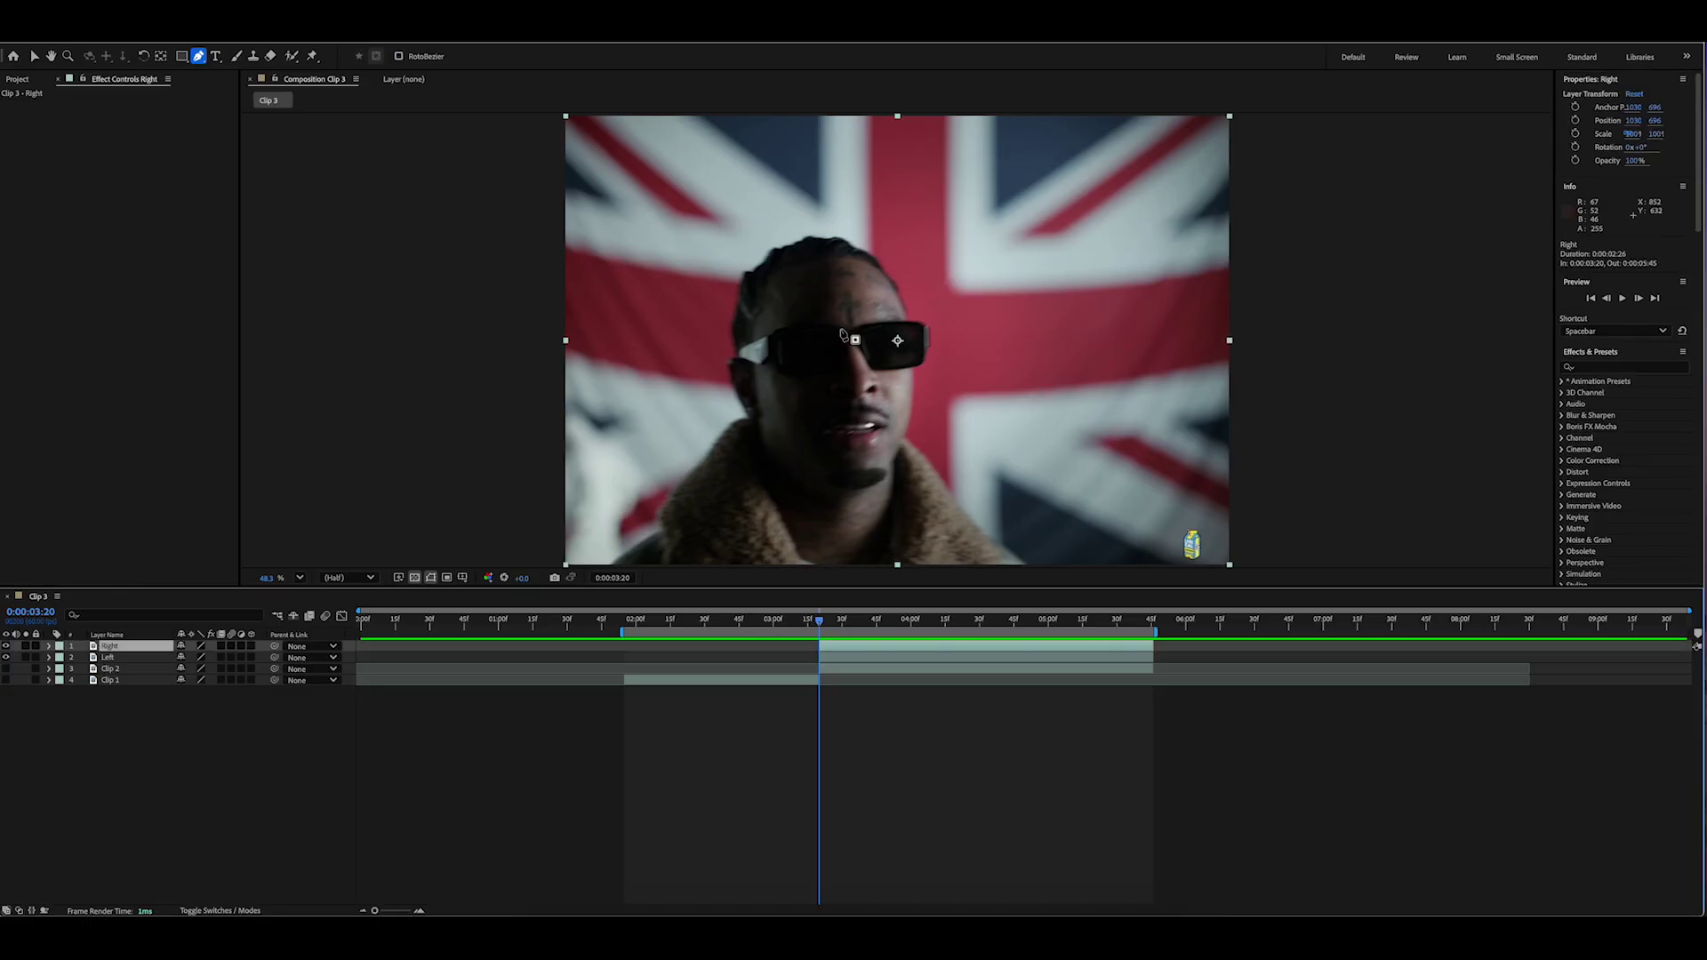
click(814, 238)
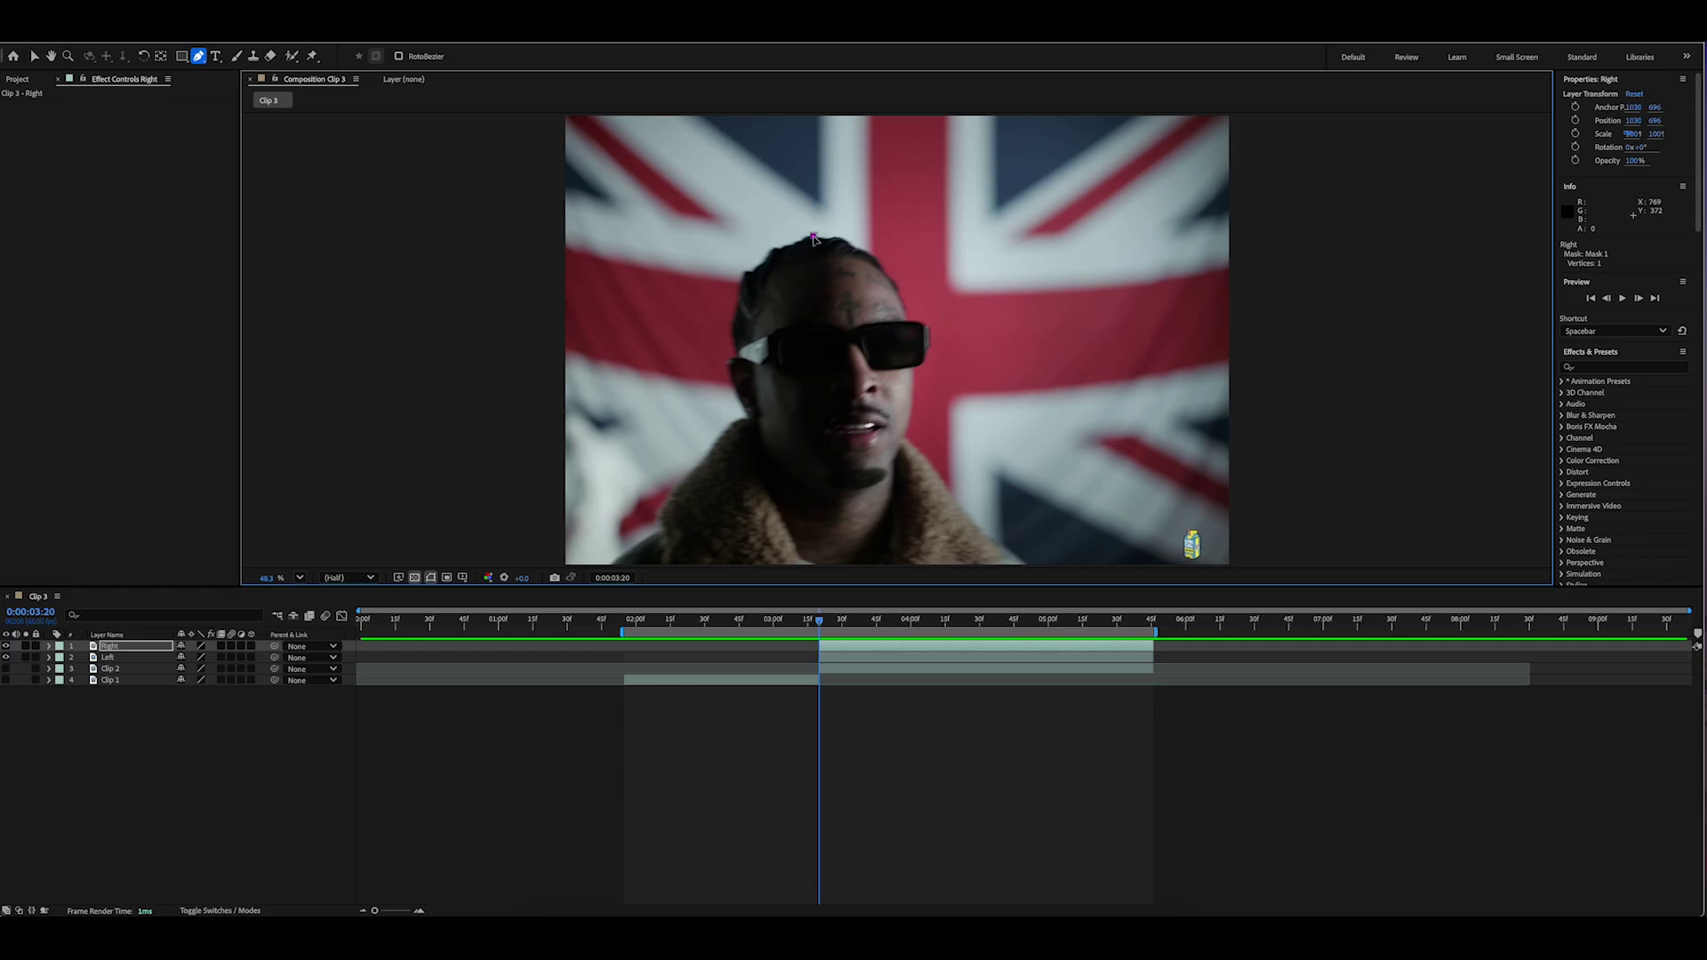
click(814, 563)
click(1021, 562)
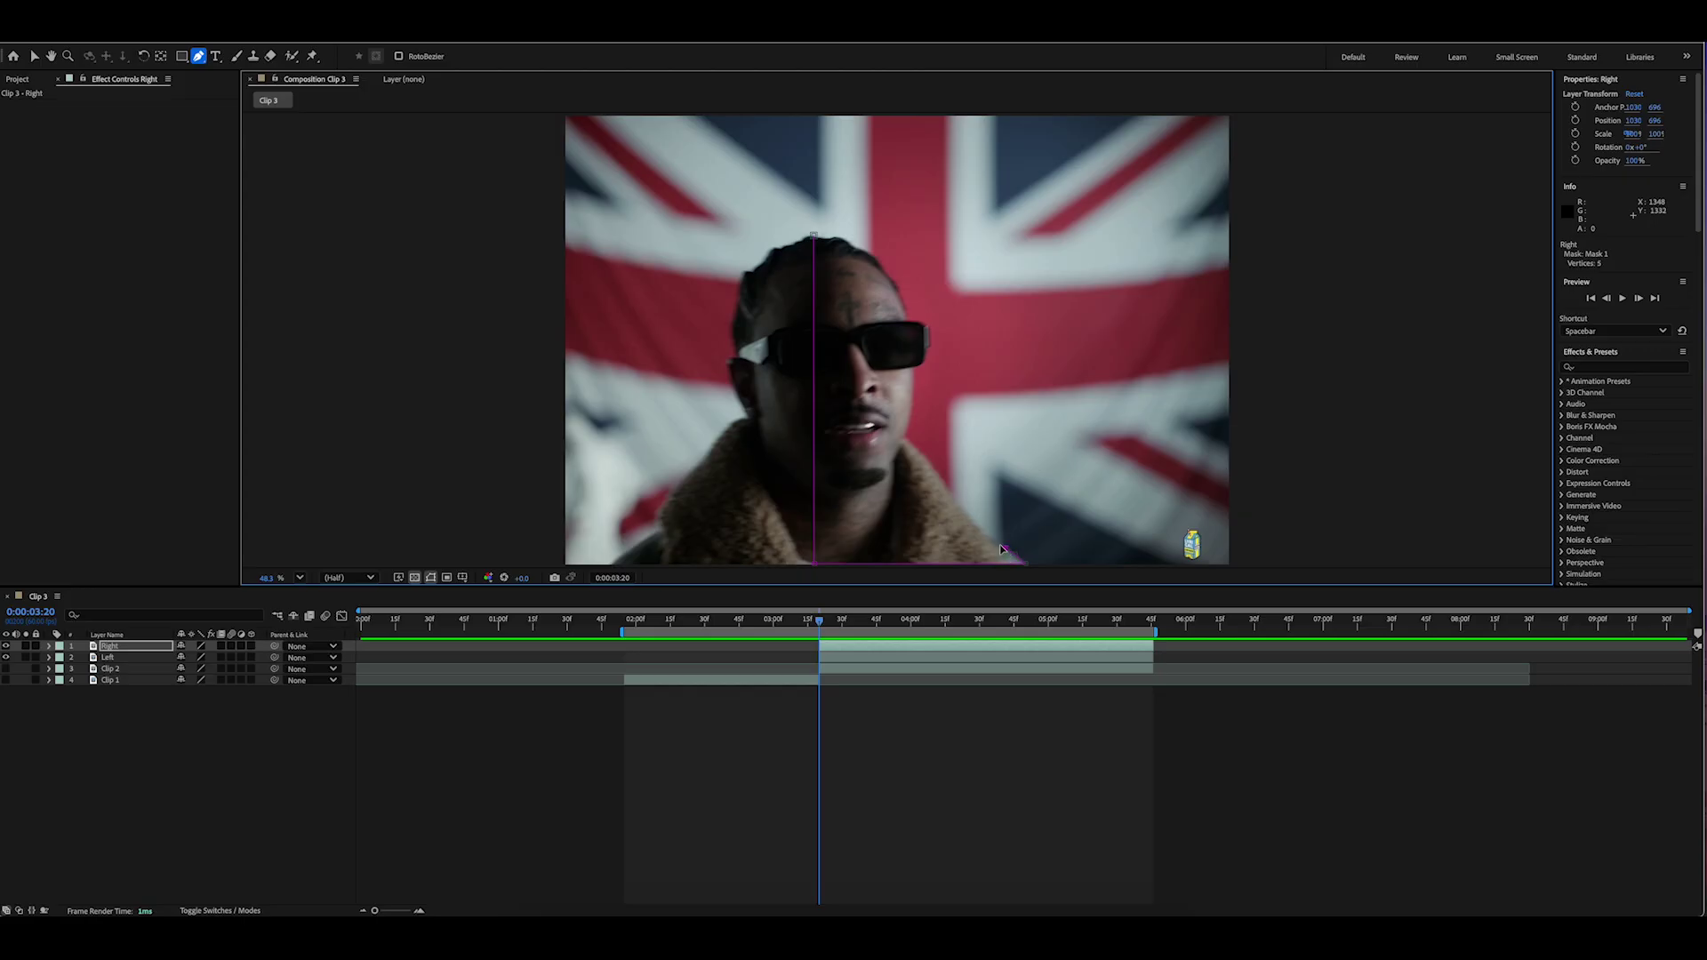
click(933, 467)
click(903, 435)
click(916, 398)
click(911, 372)
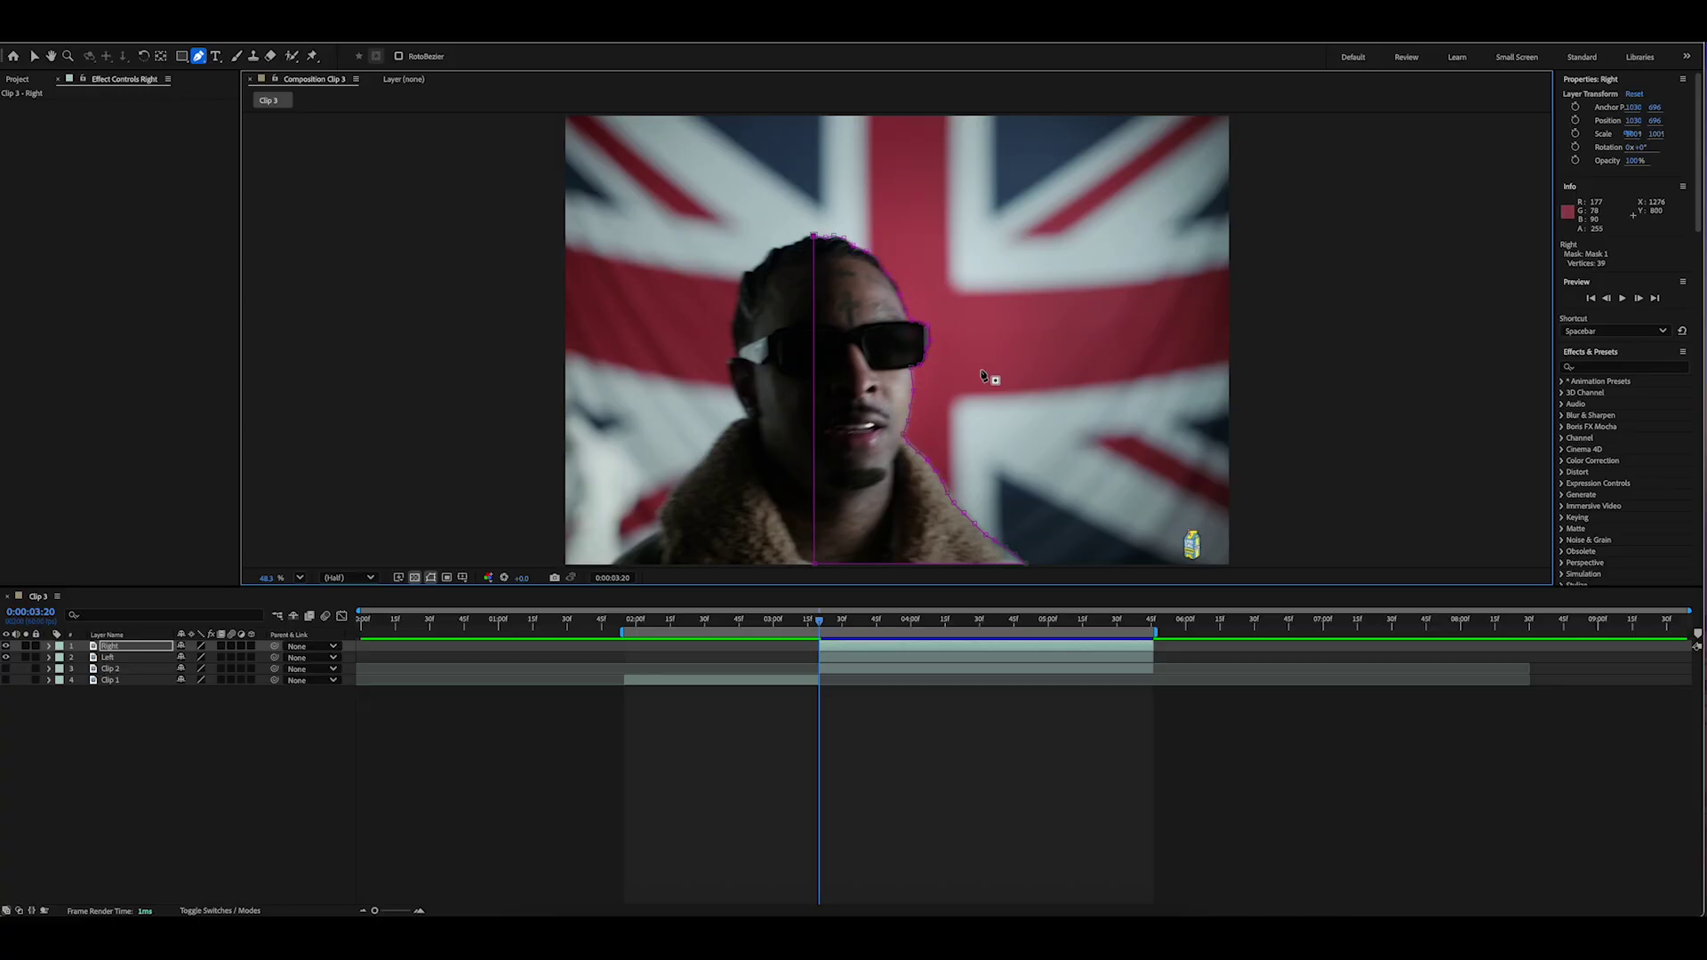
Step: Mask the left half of the man on the Left layer with the Pen tool, sharing the vertical centre line of the right half
click(839, 659)
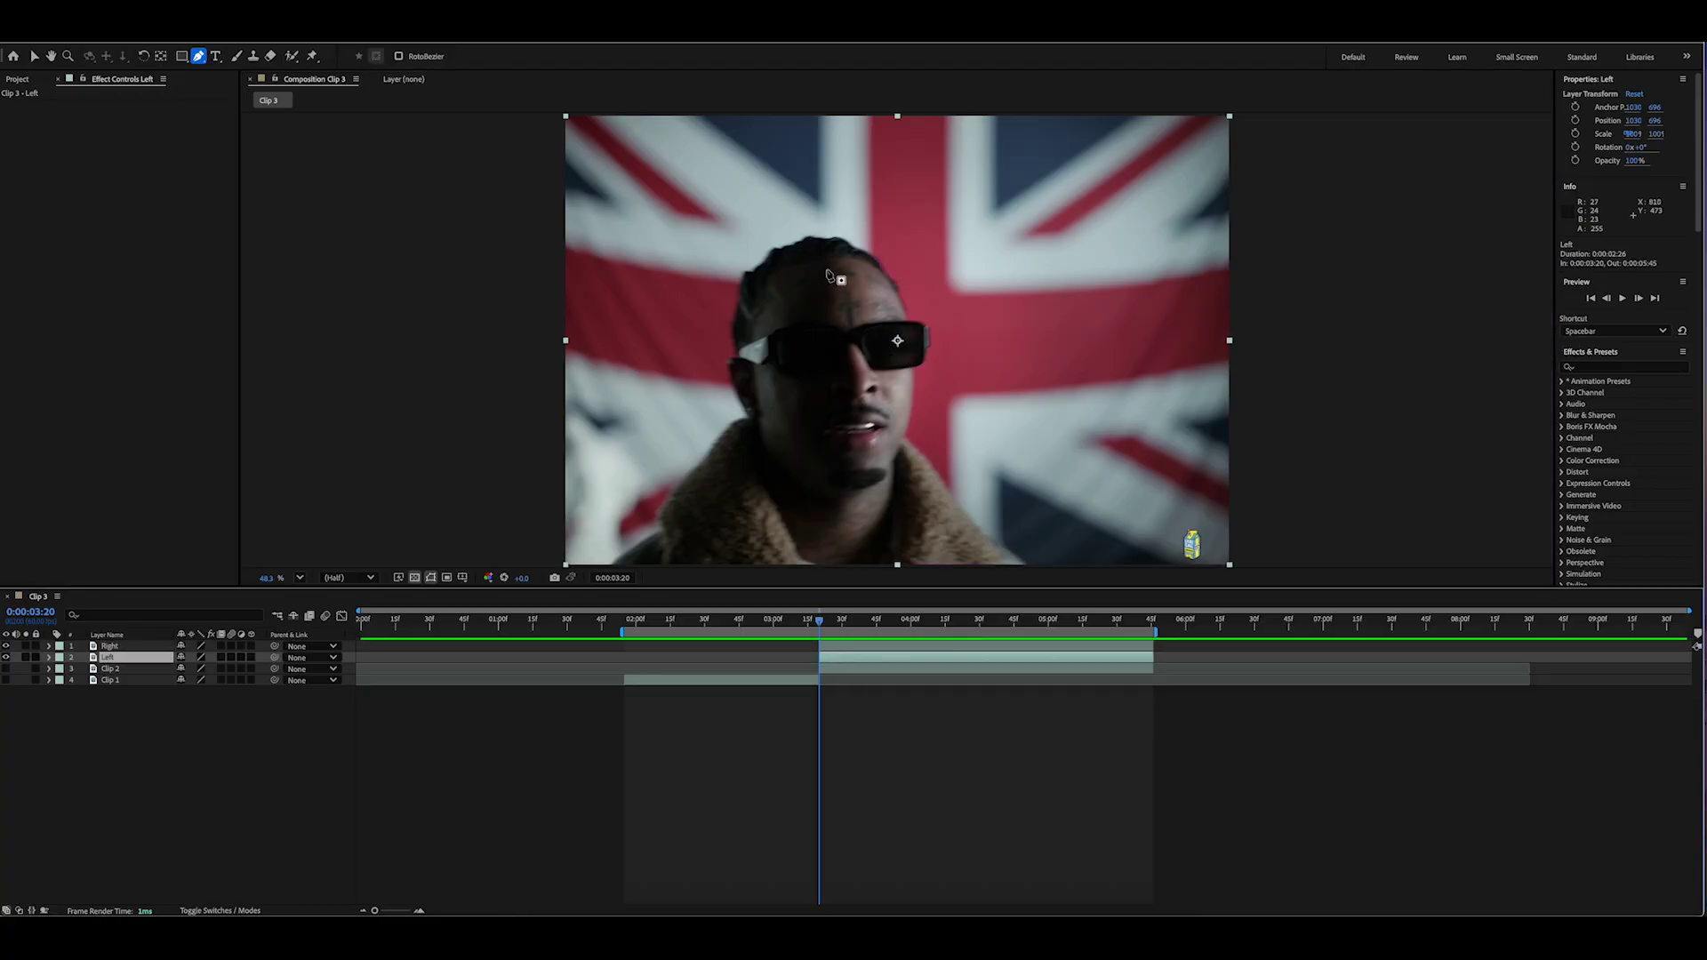
click(812, 238)
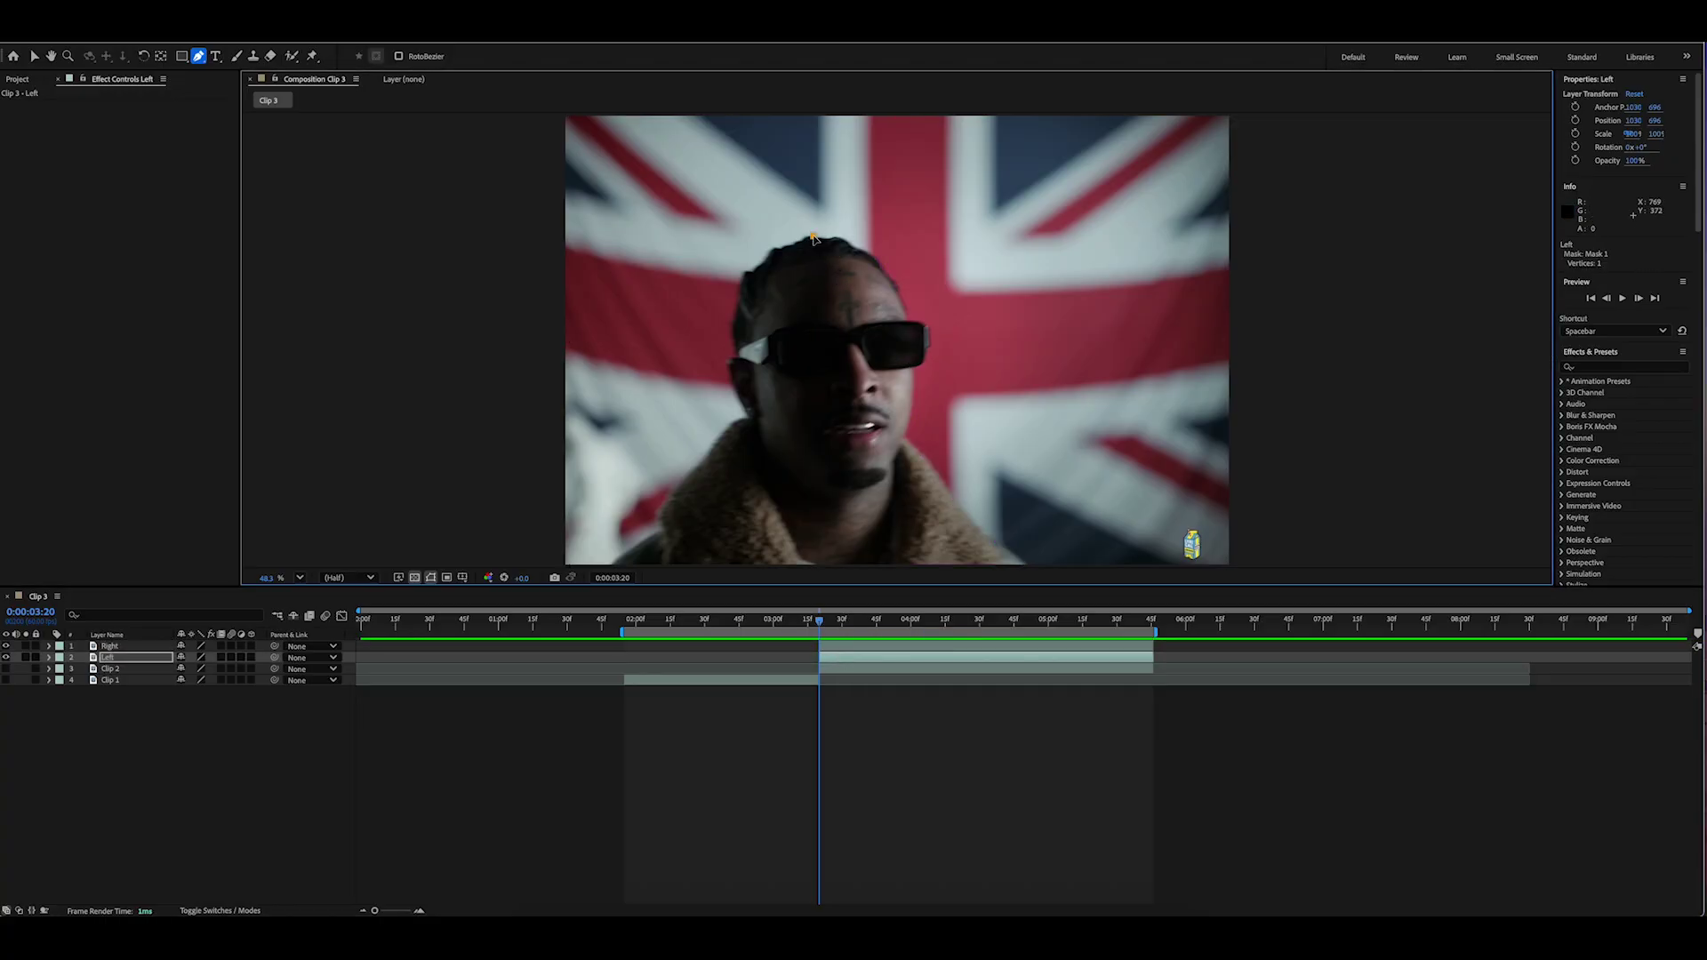
click(813, 562)
click(640, 556)
click(663, 521)
click(702, 462)
click(736, 382)
click(813, 238)
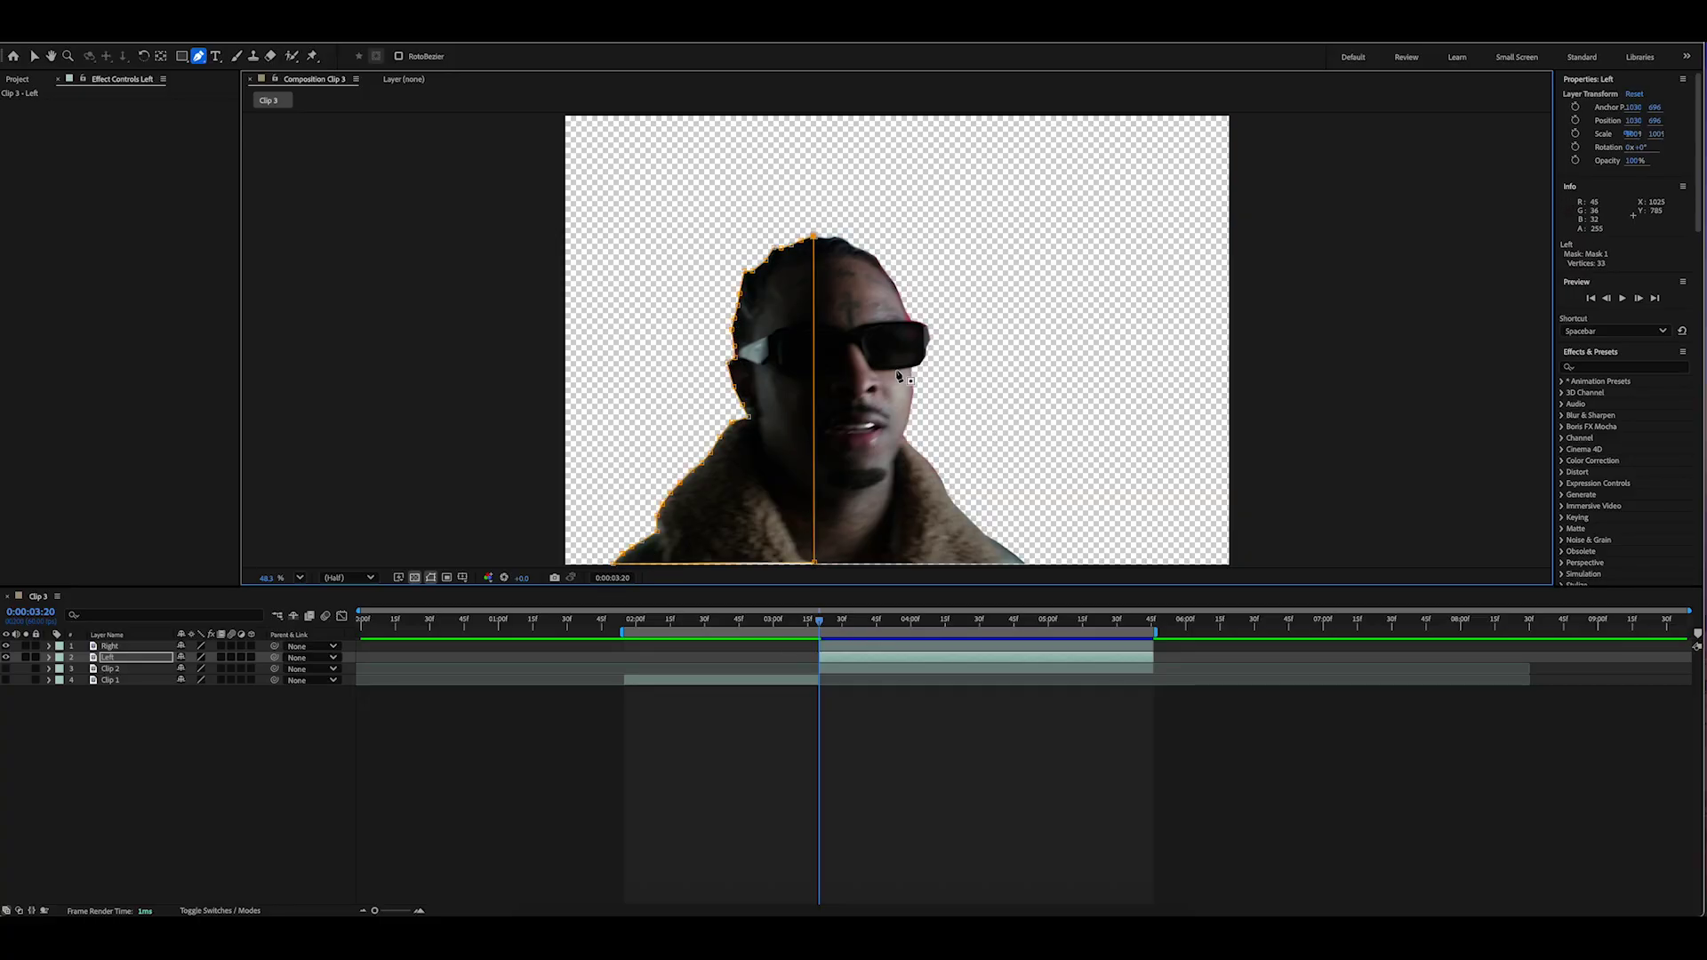
Step: Check each masked half by toggling the visibility of the Right and Left layers, and clear the selection
click(6, 647)
click(6, 646)
click(7, 657)
click(6, 657)
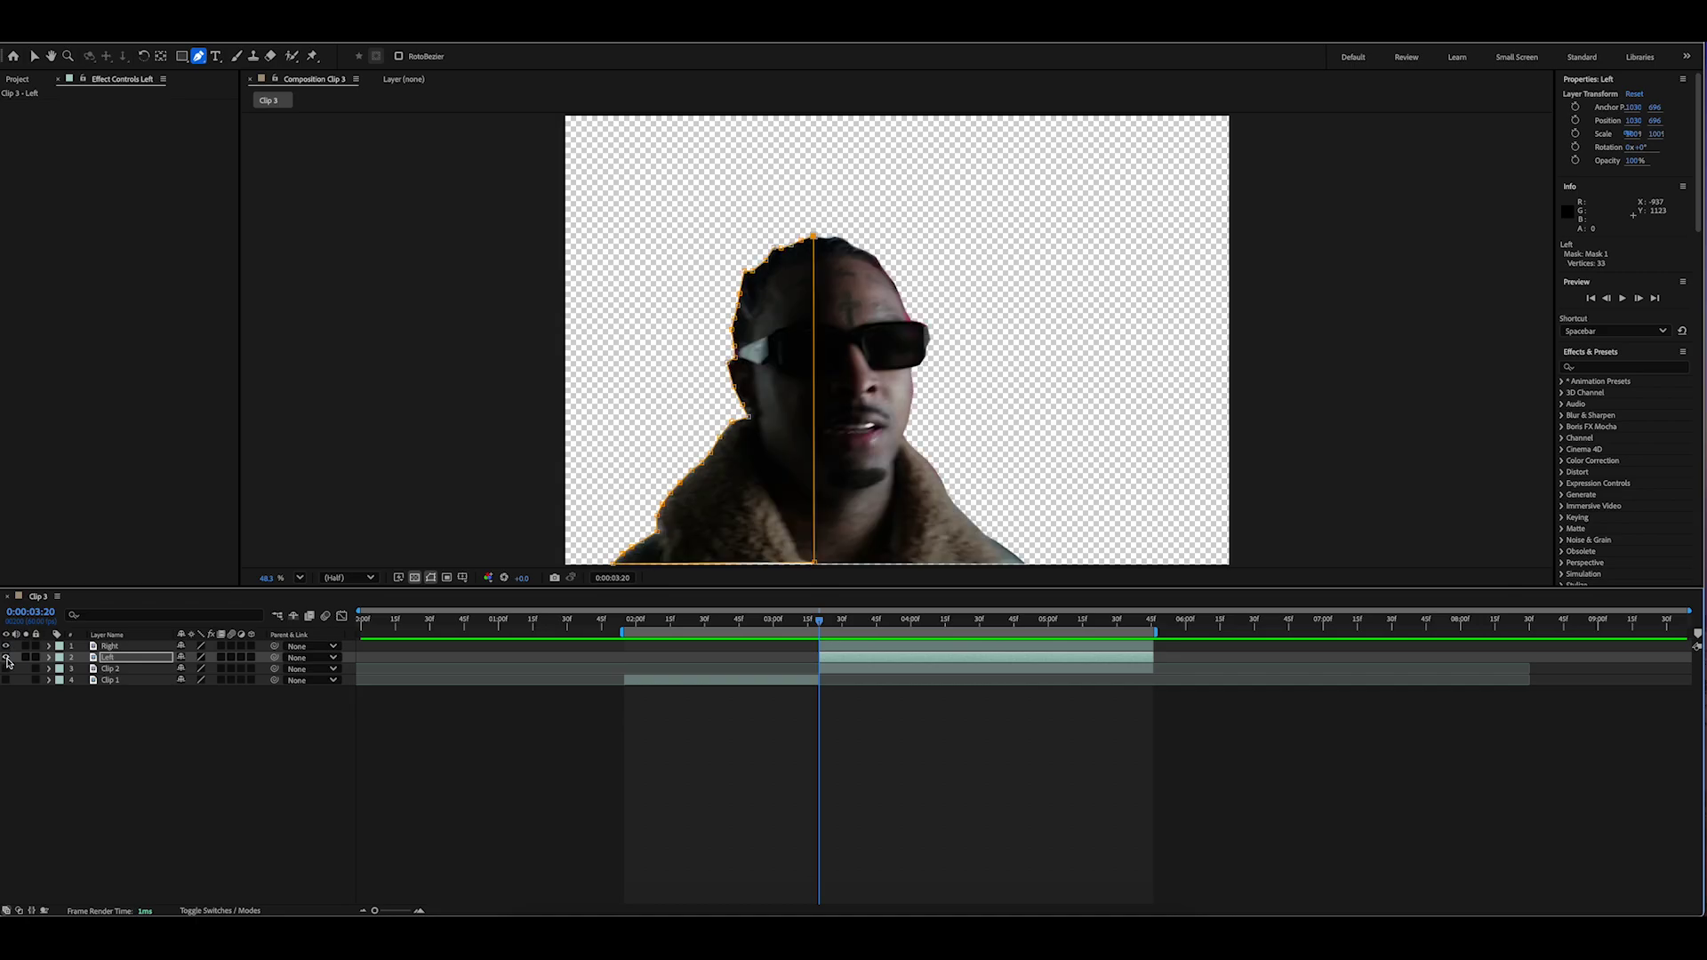
key(F2)
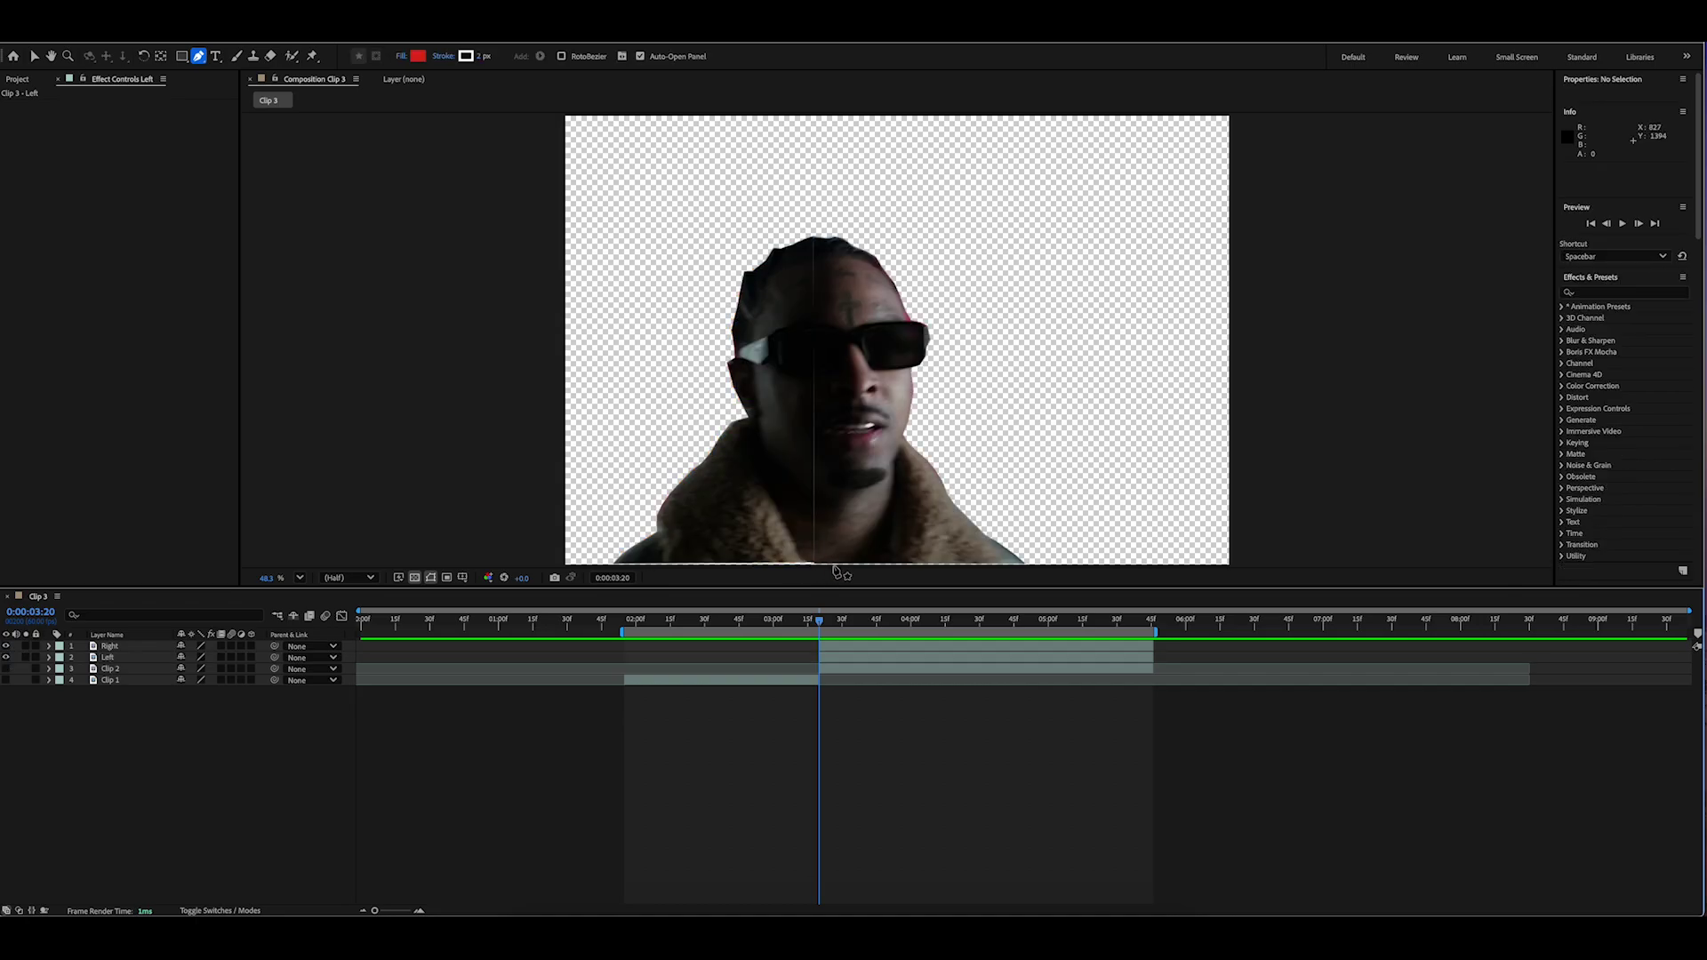
Step: Set the Right layer's scale to 101% and collapse its properties
click(50, 646)
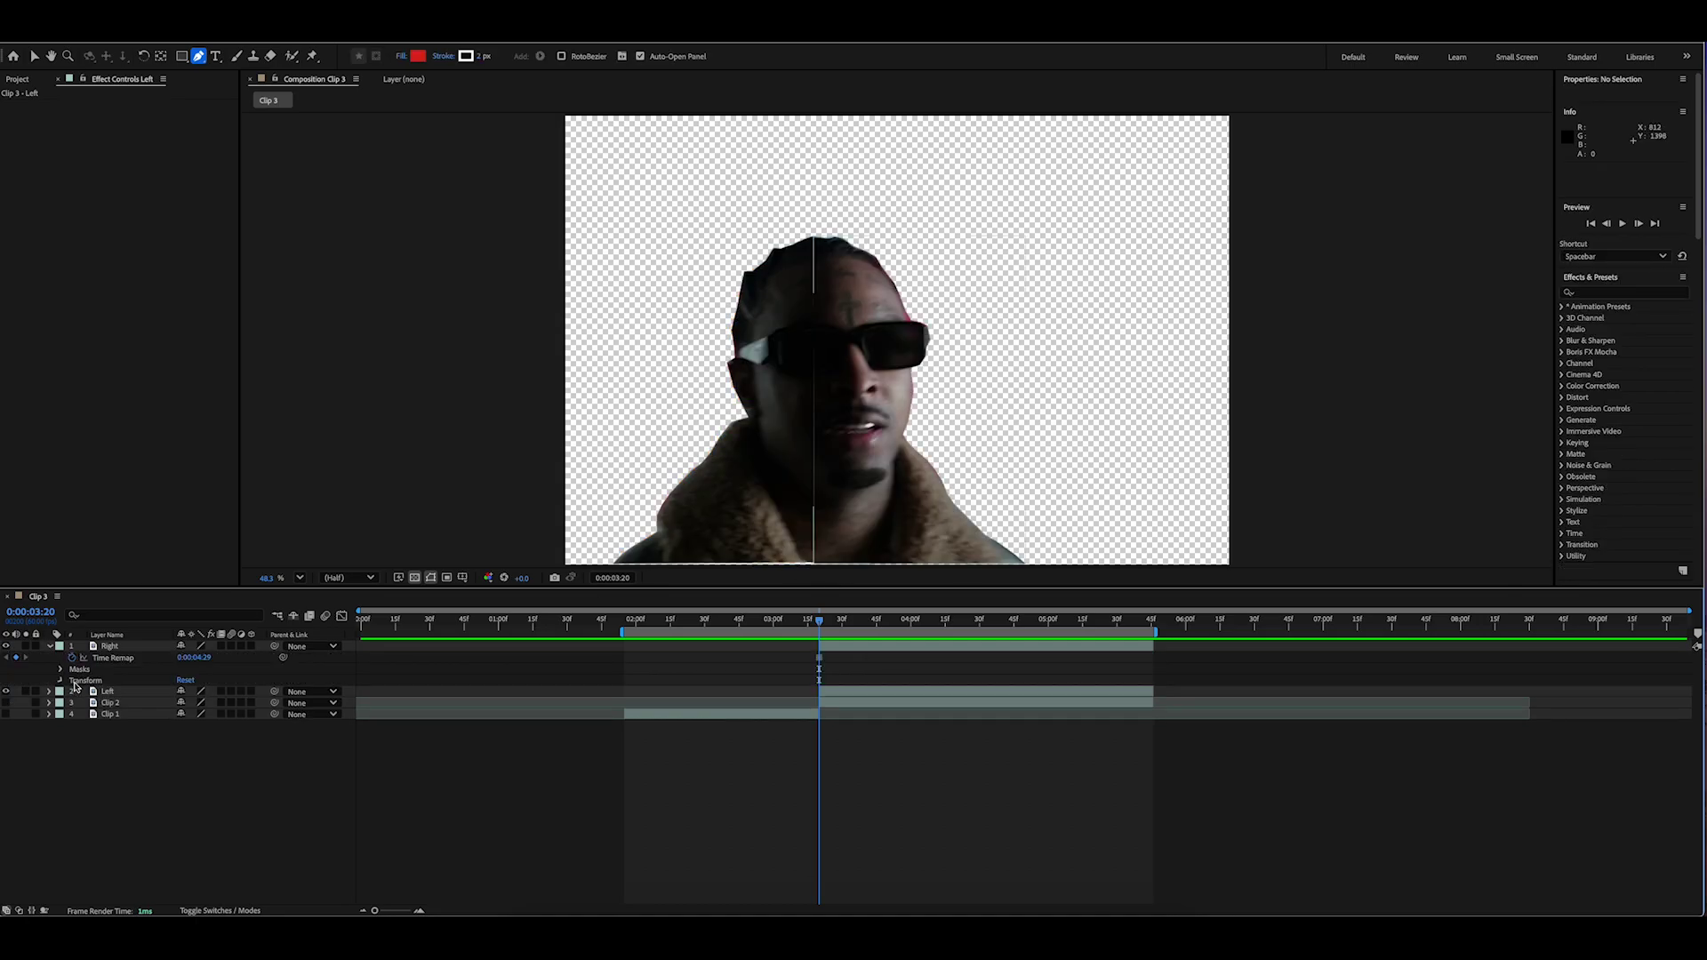
click(61, 680)
click(222, 715)
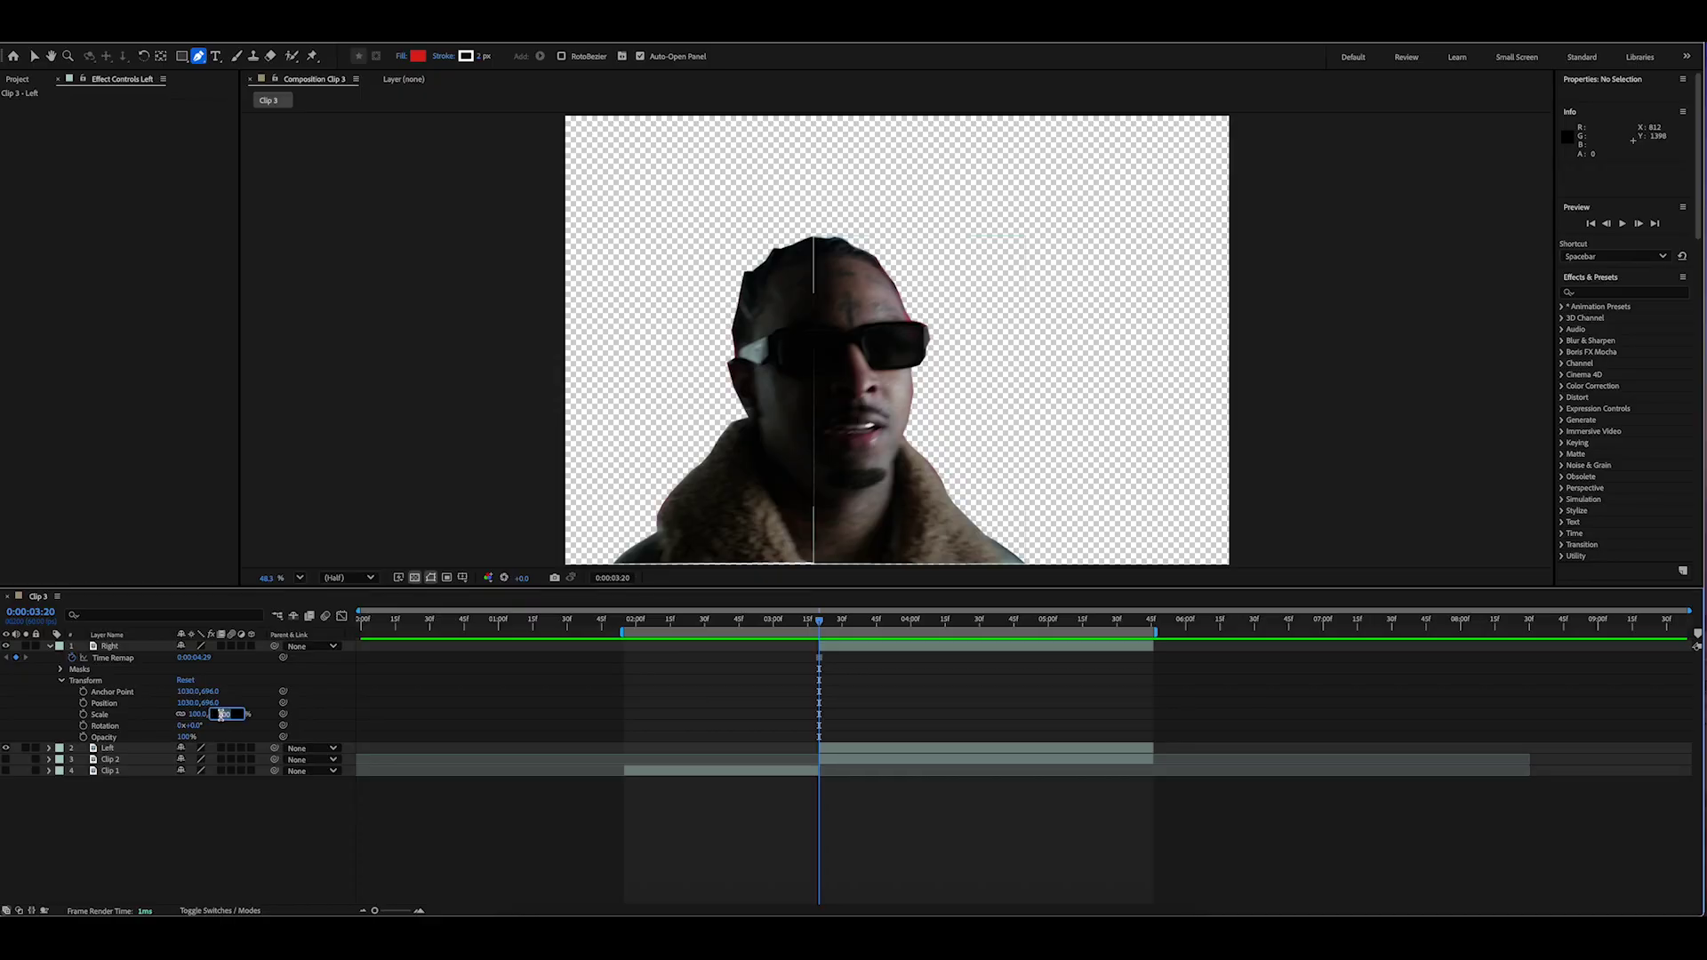
text(102)
key(Return)
key(ctrl+grave)
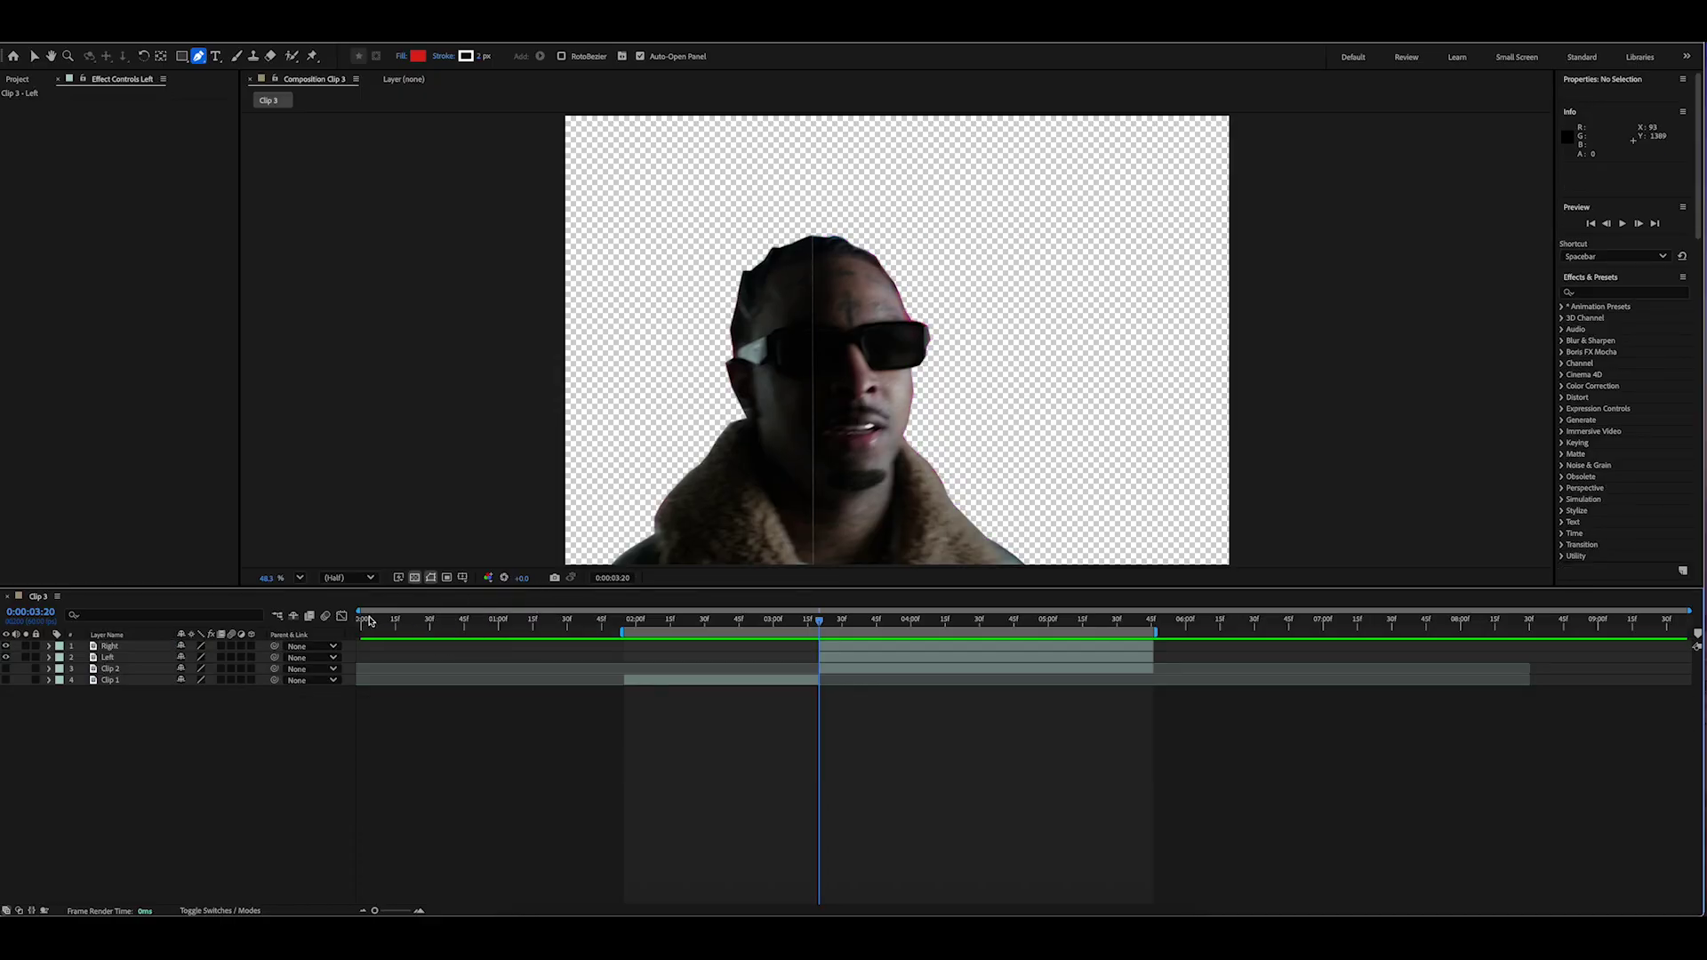
Step: Make the Right and Left layers 3D, and turn the visibility of Clip 1 and Clip 2 back on
click(251, 647)
click(252, 658)
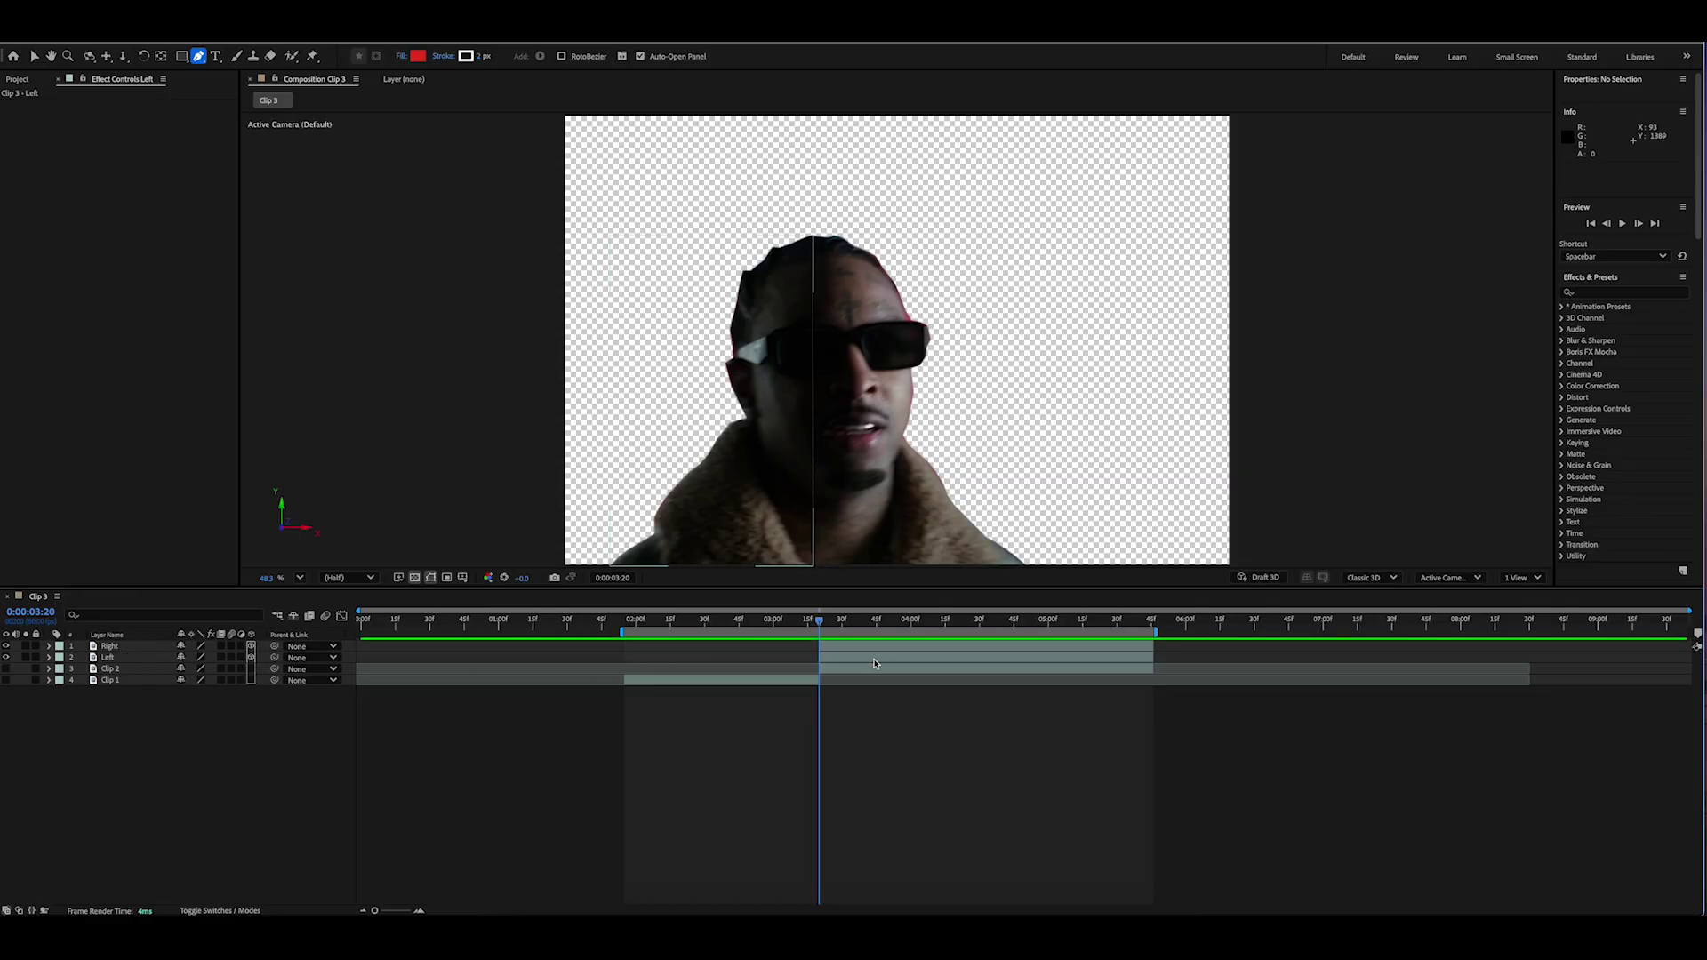
click(49, 647)
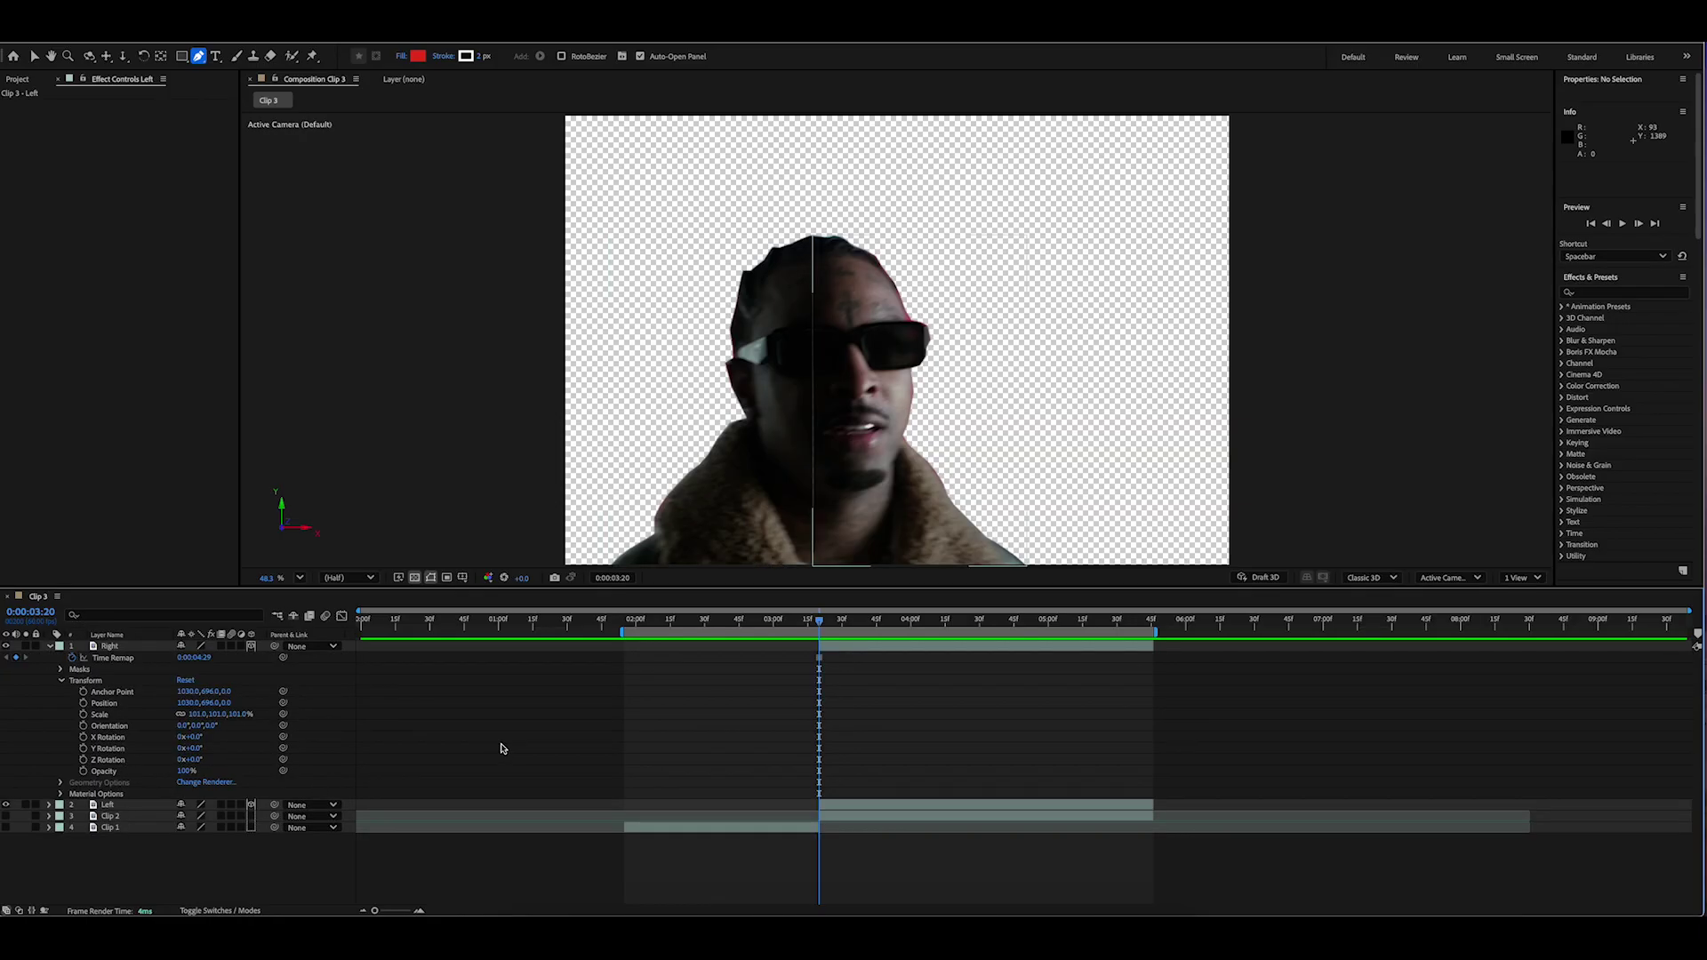
click(48, 646)
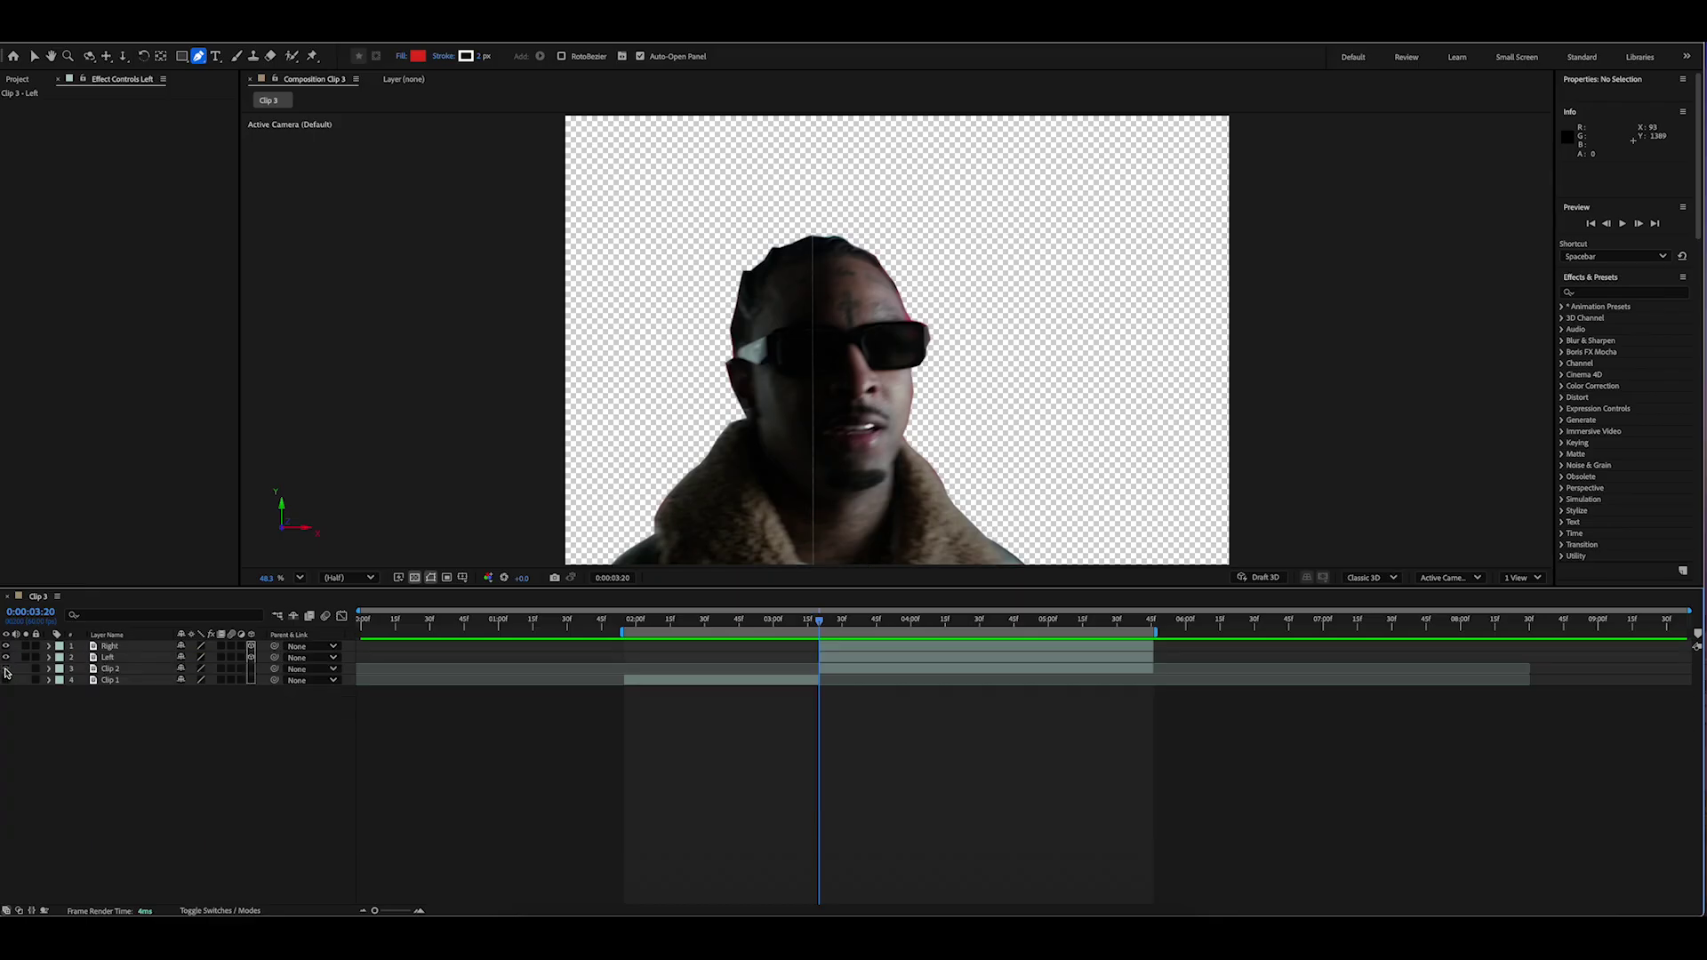
drag(5, 669, 6, 680)
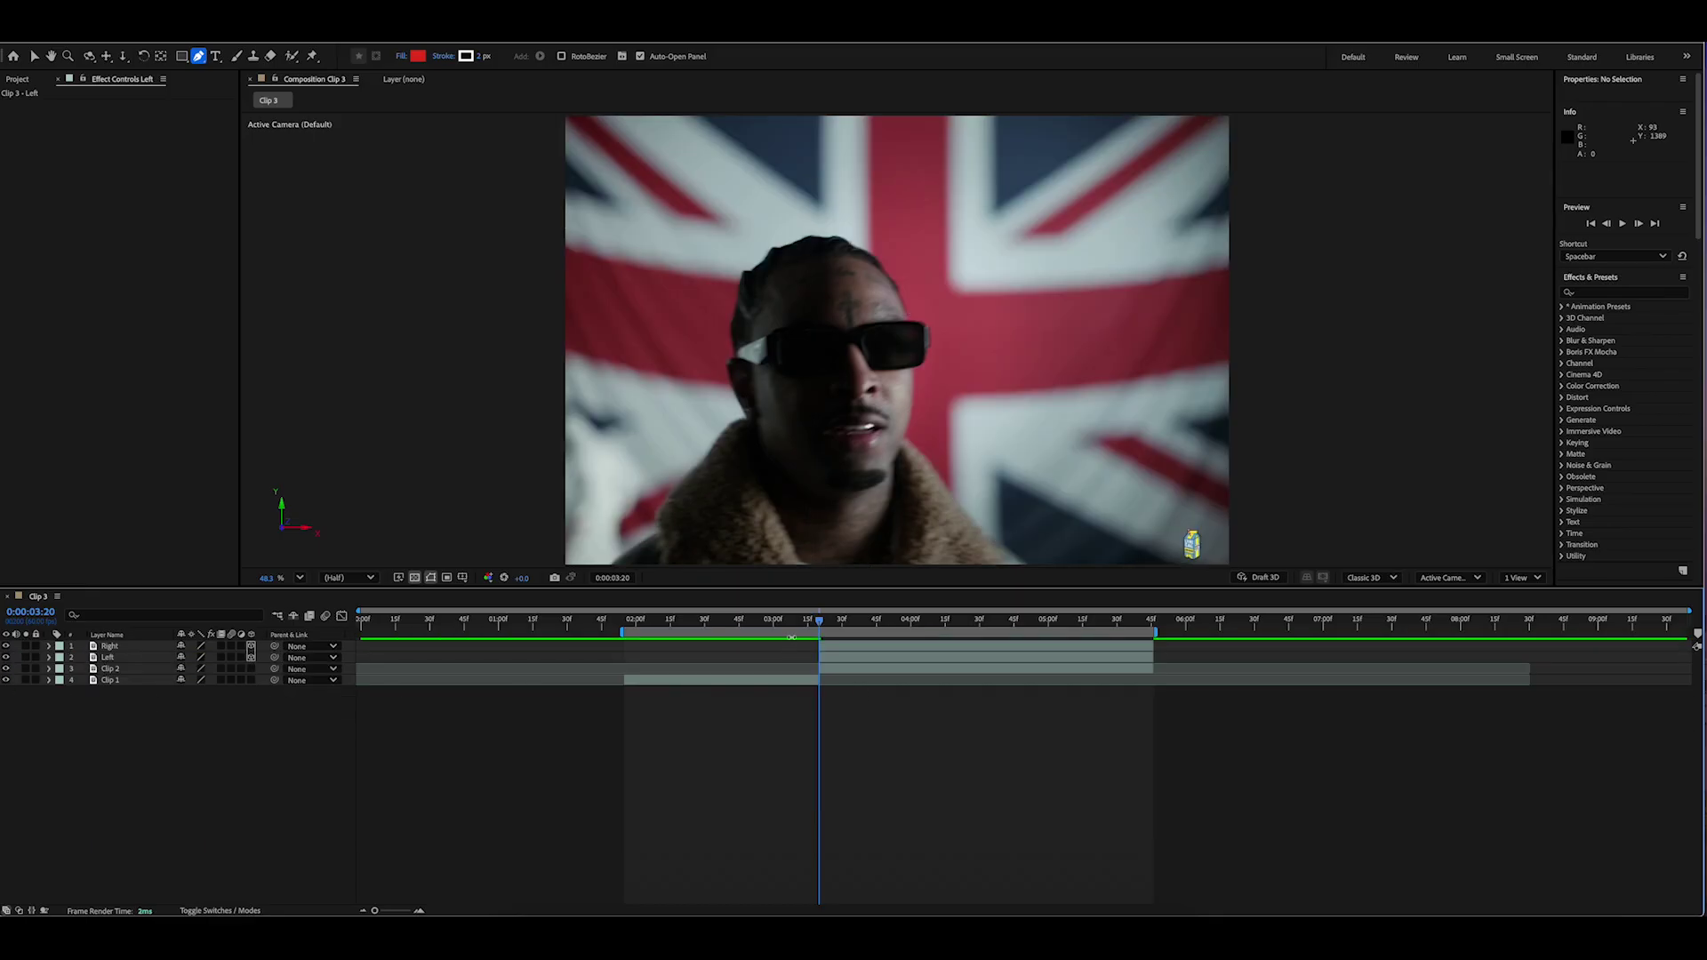
Step: Shift the Right and Left layers together to start at 0:00:02:41 and trim their ends to where Clip 1 ends
click(856, 647)
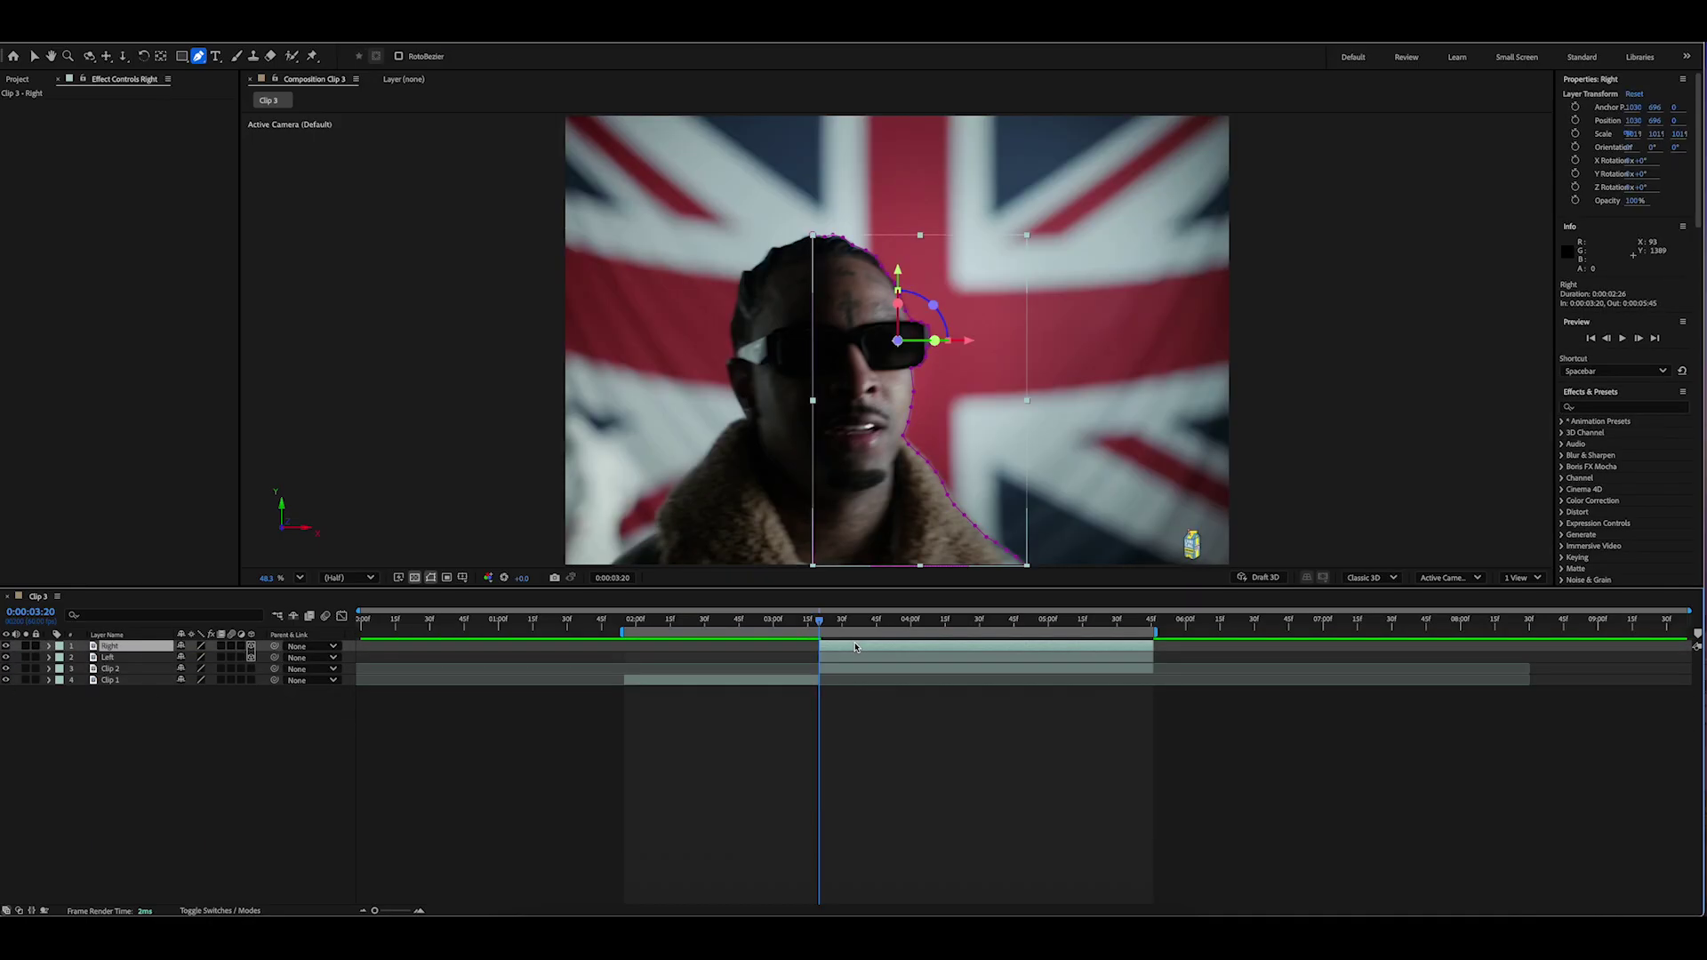
shift+click(927, 664)
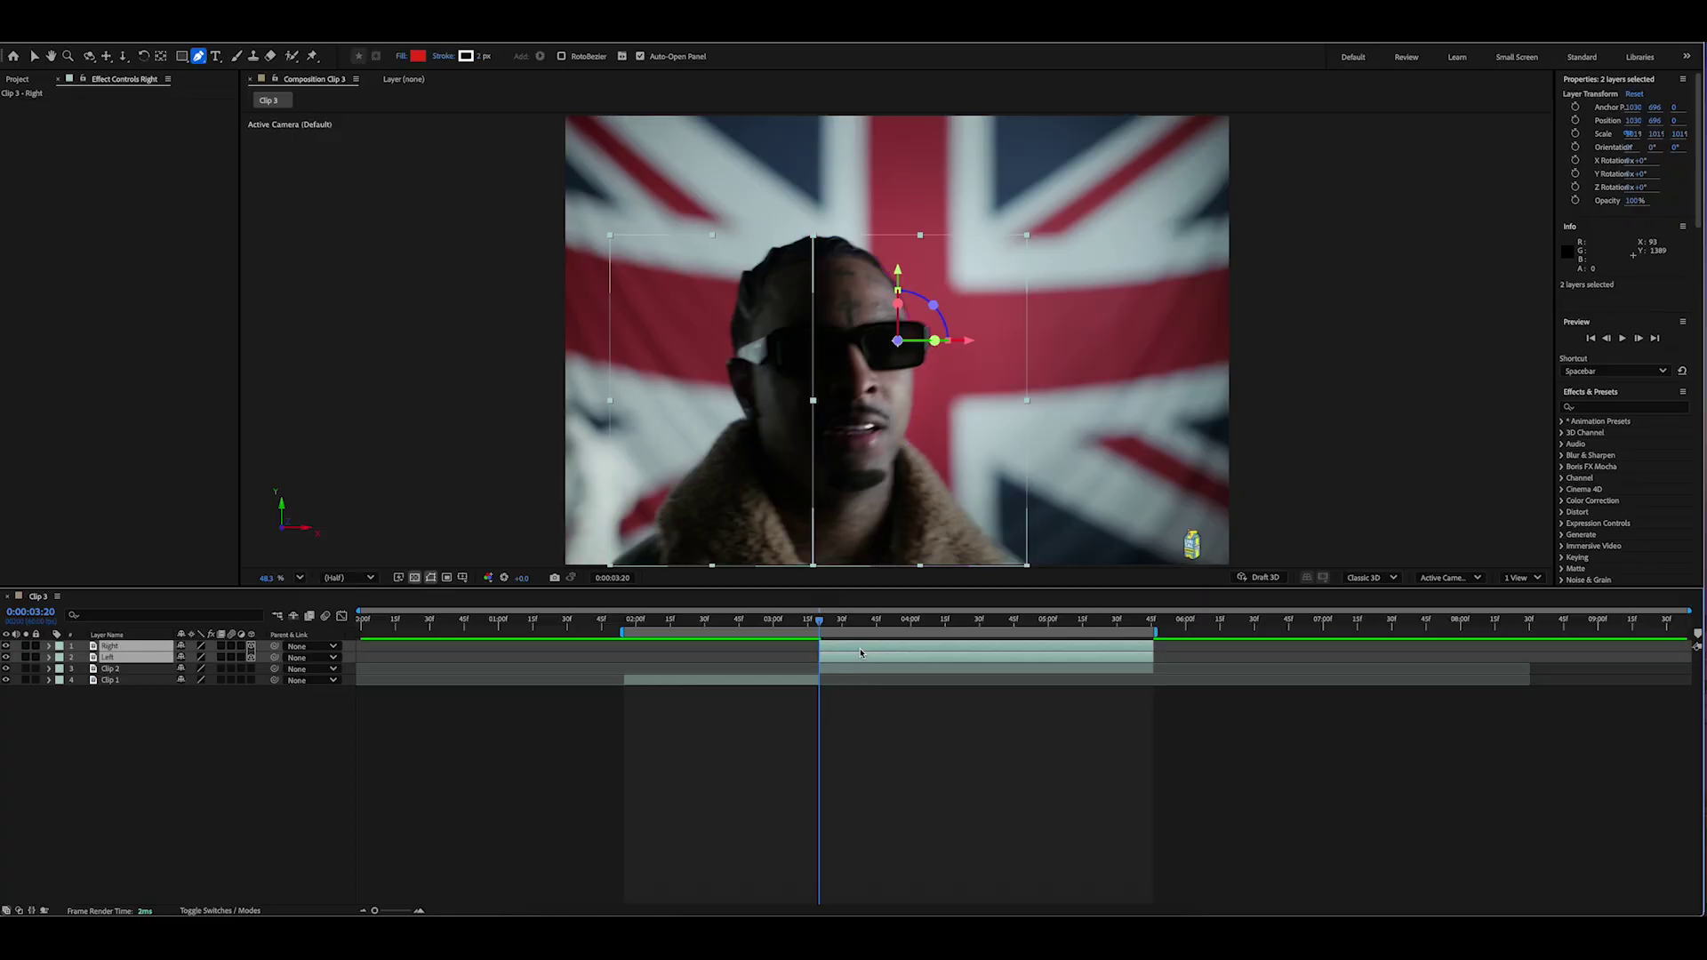
drag(861, 652, 773, 650)
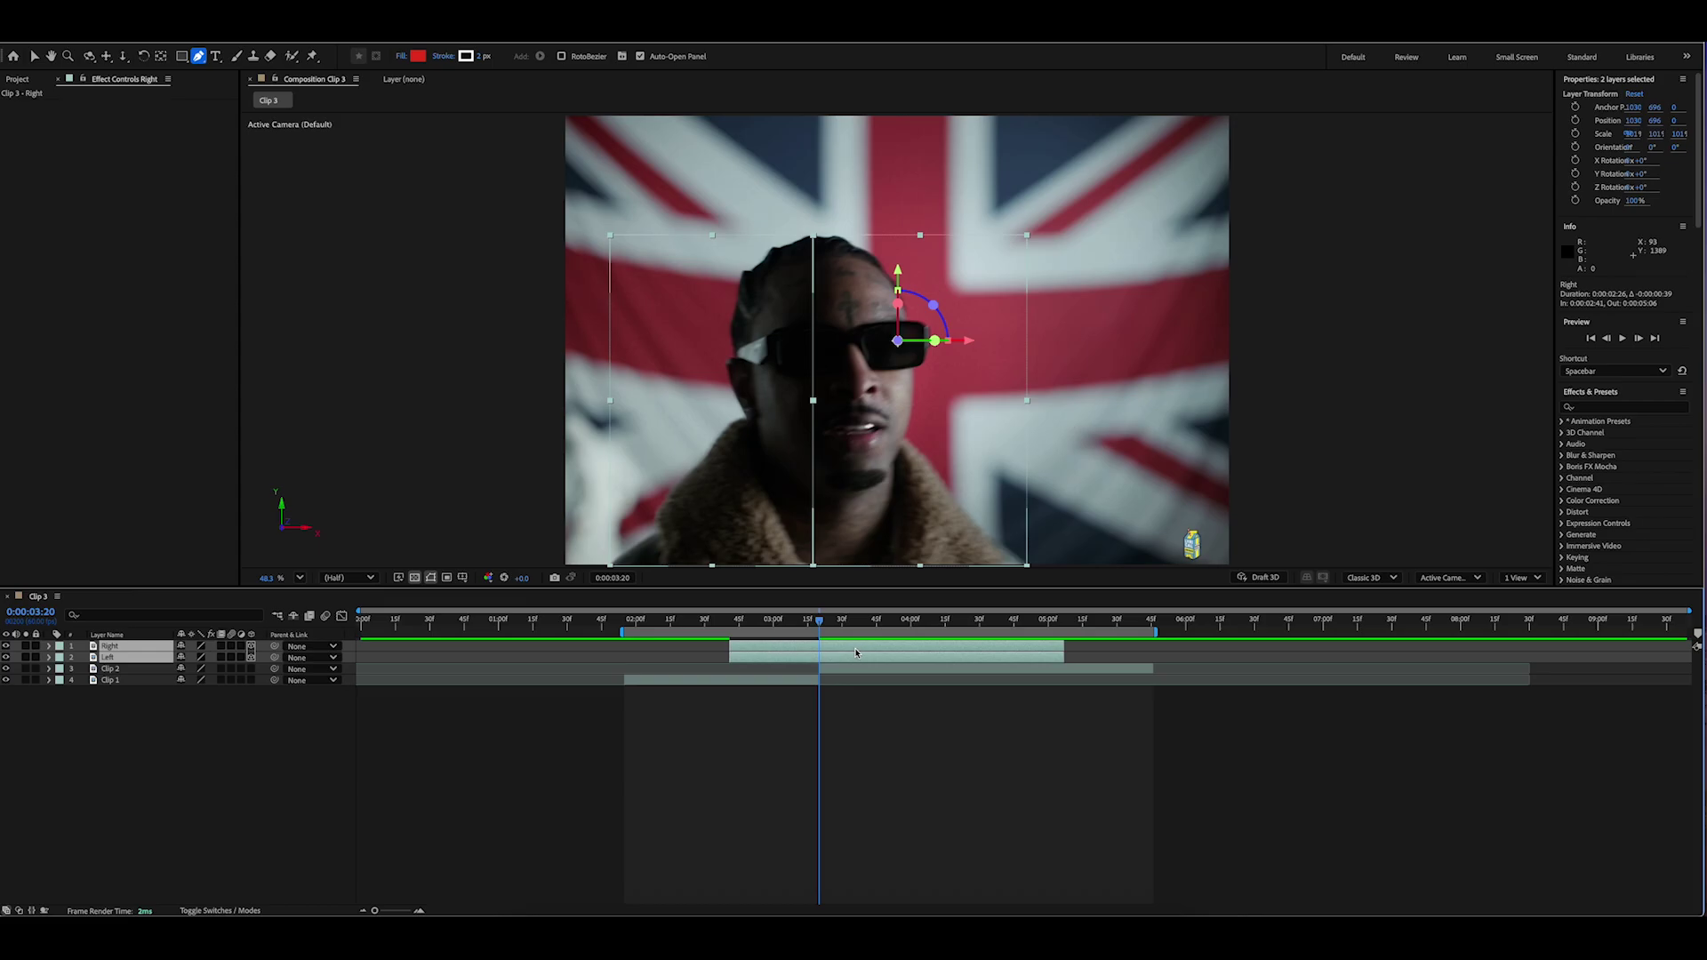
drag(1064, 652, 820, 648)
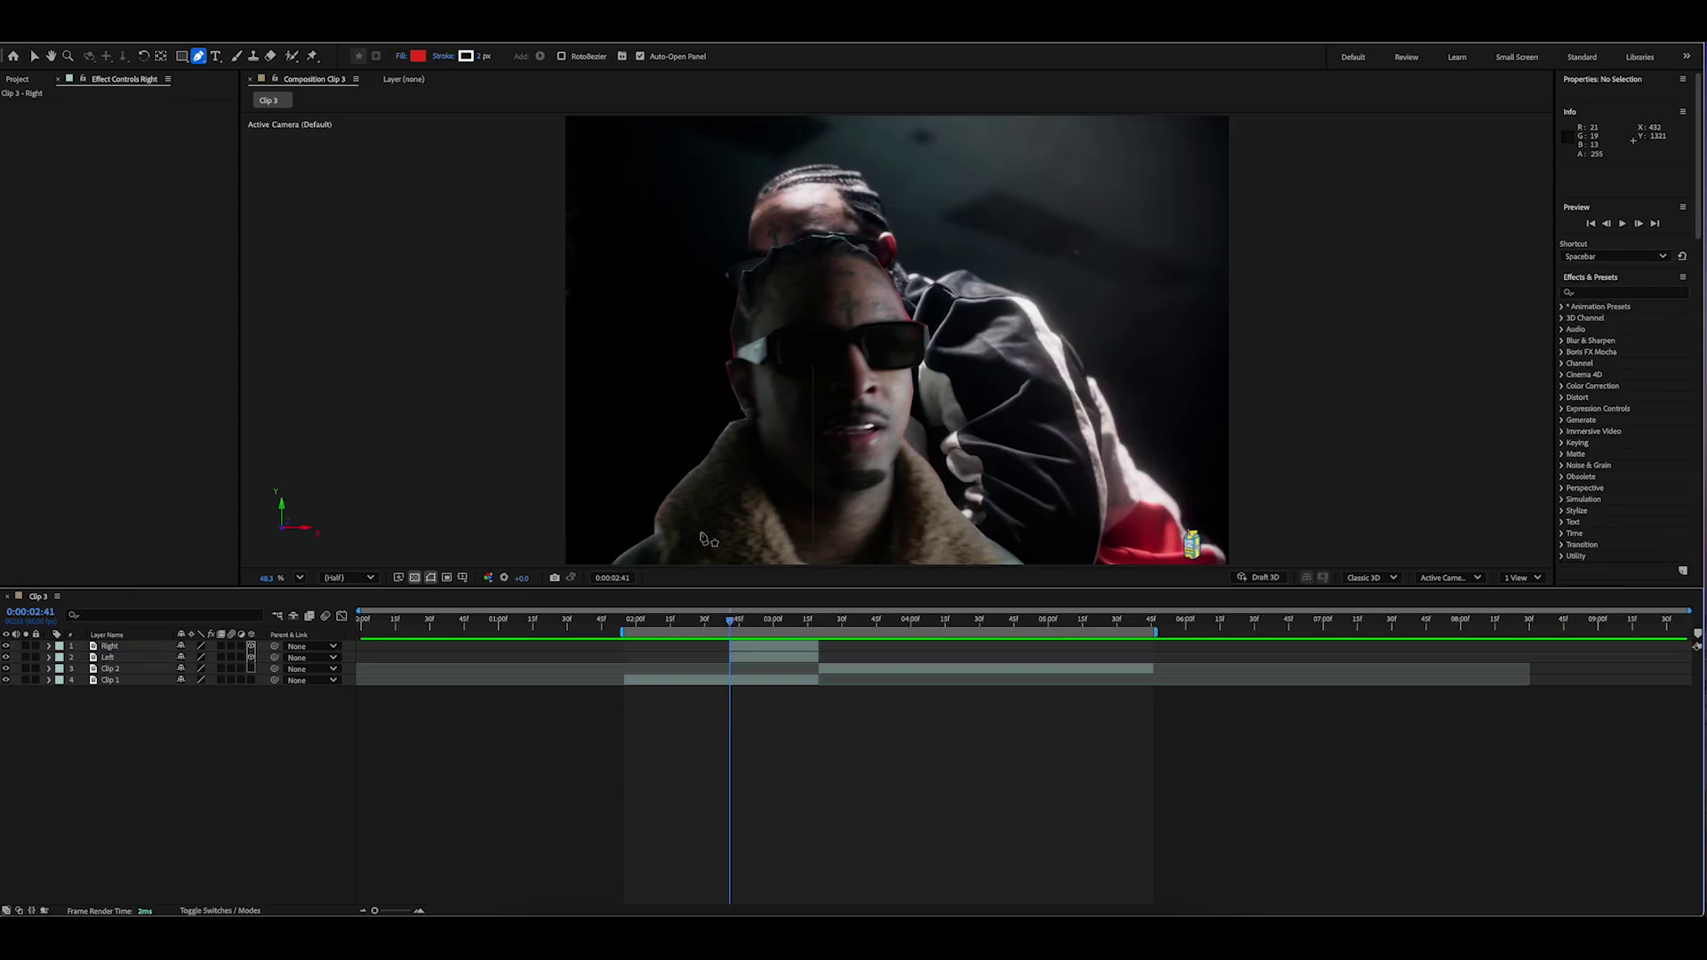
key(i)
key(ctrl+shift+a)
Step: Hide Clip 1 and expand the Right layer's transform properties, undoing any accidental value change
click(6, 679)
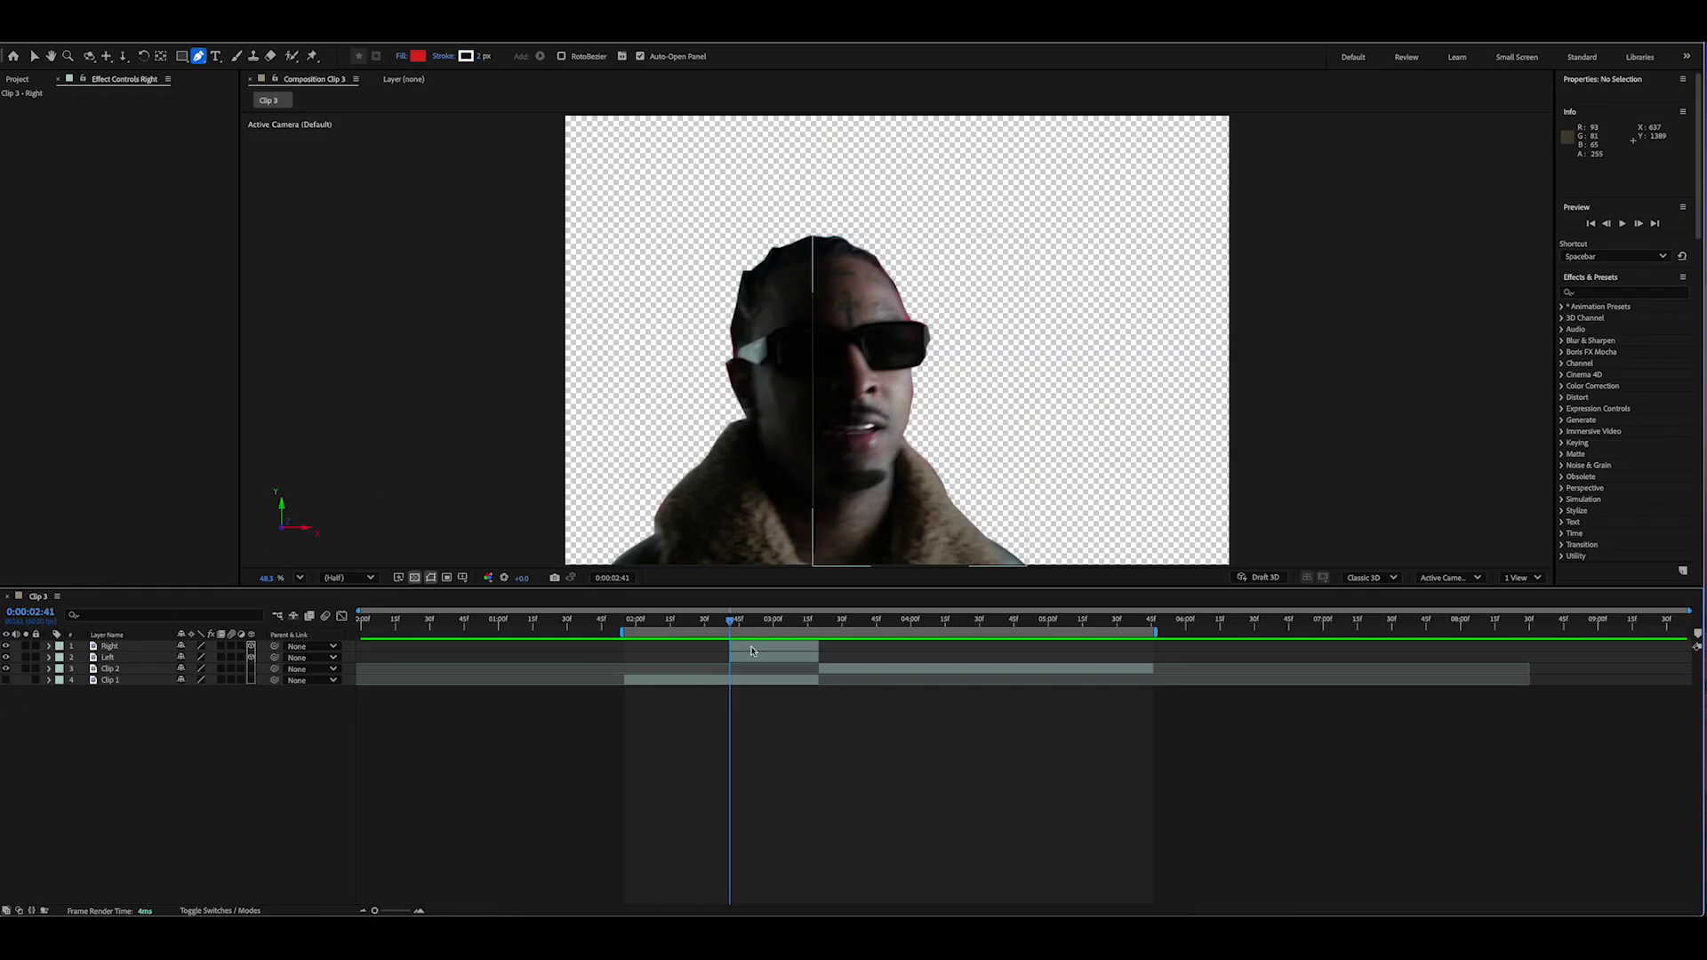
click(752, 649)
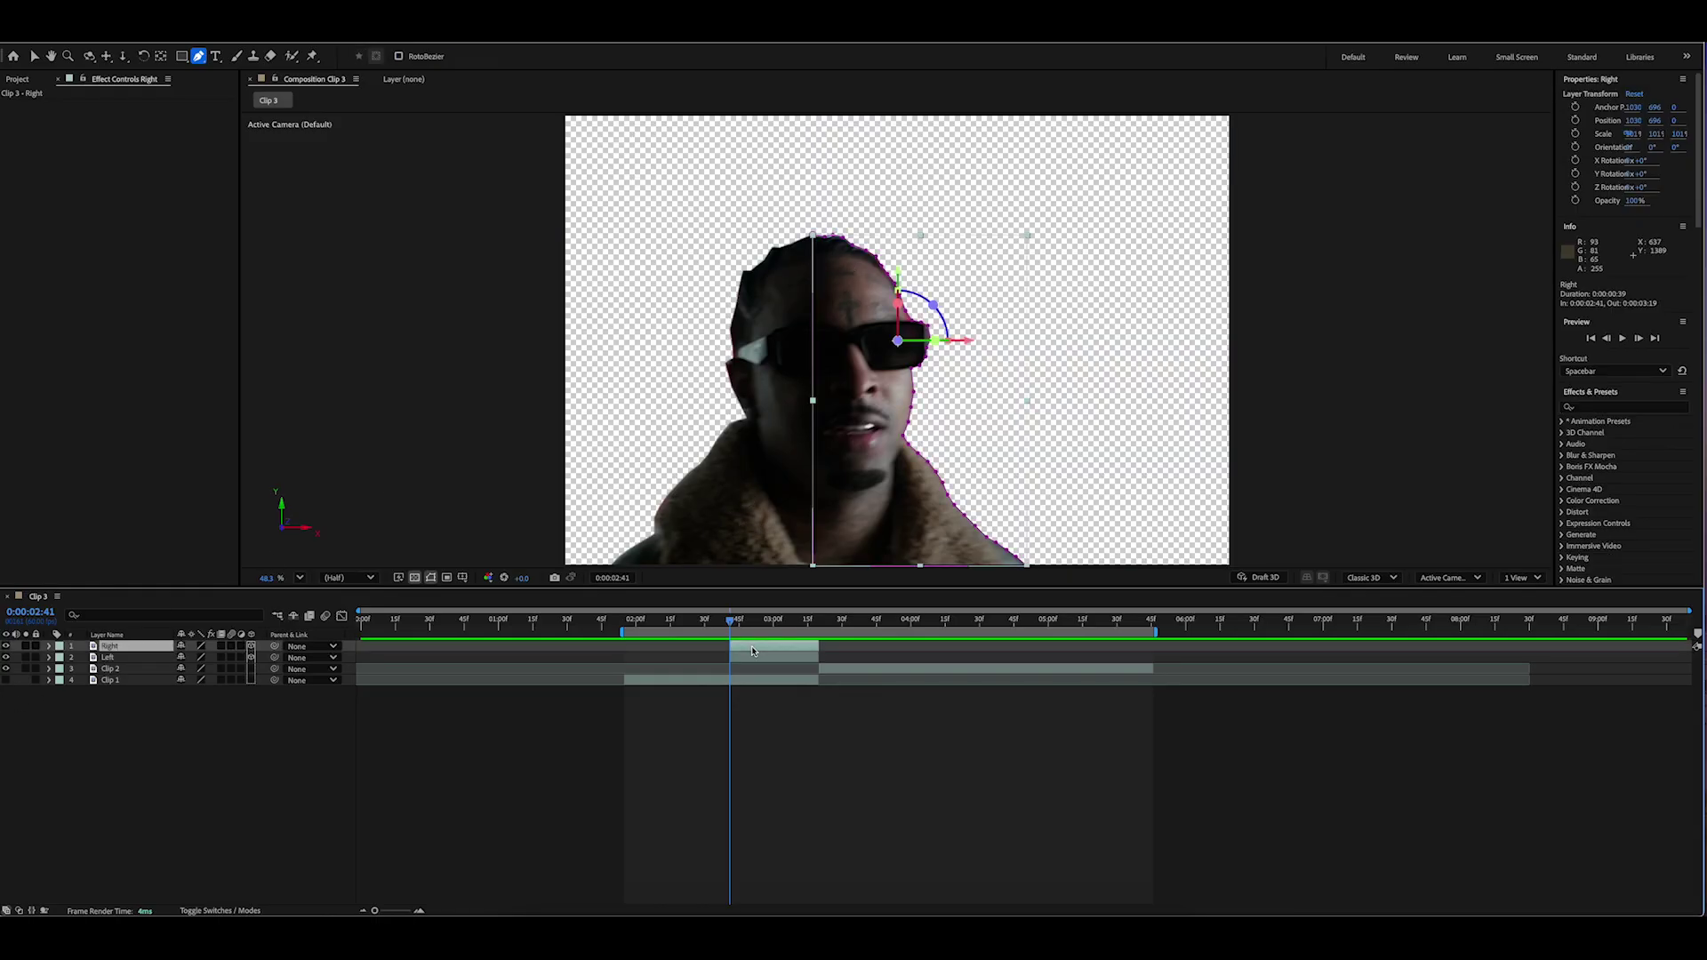
click(48, 646)
key(ctrl+z)
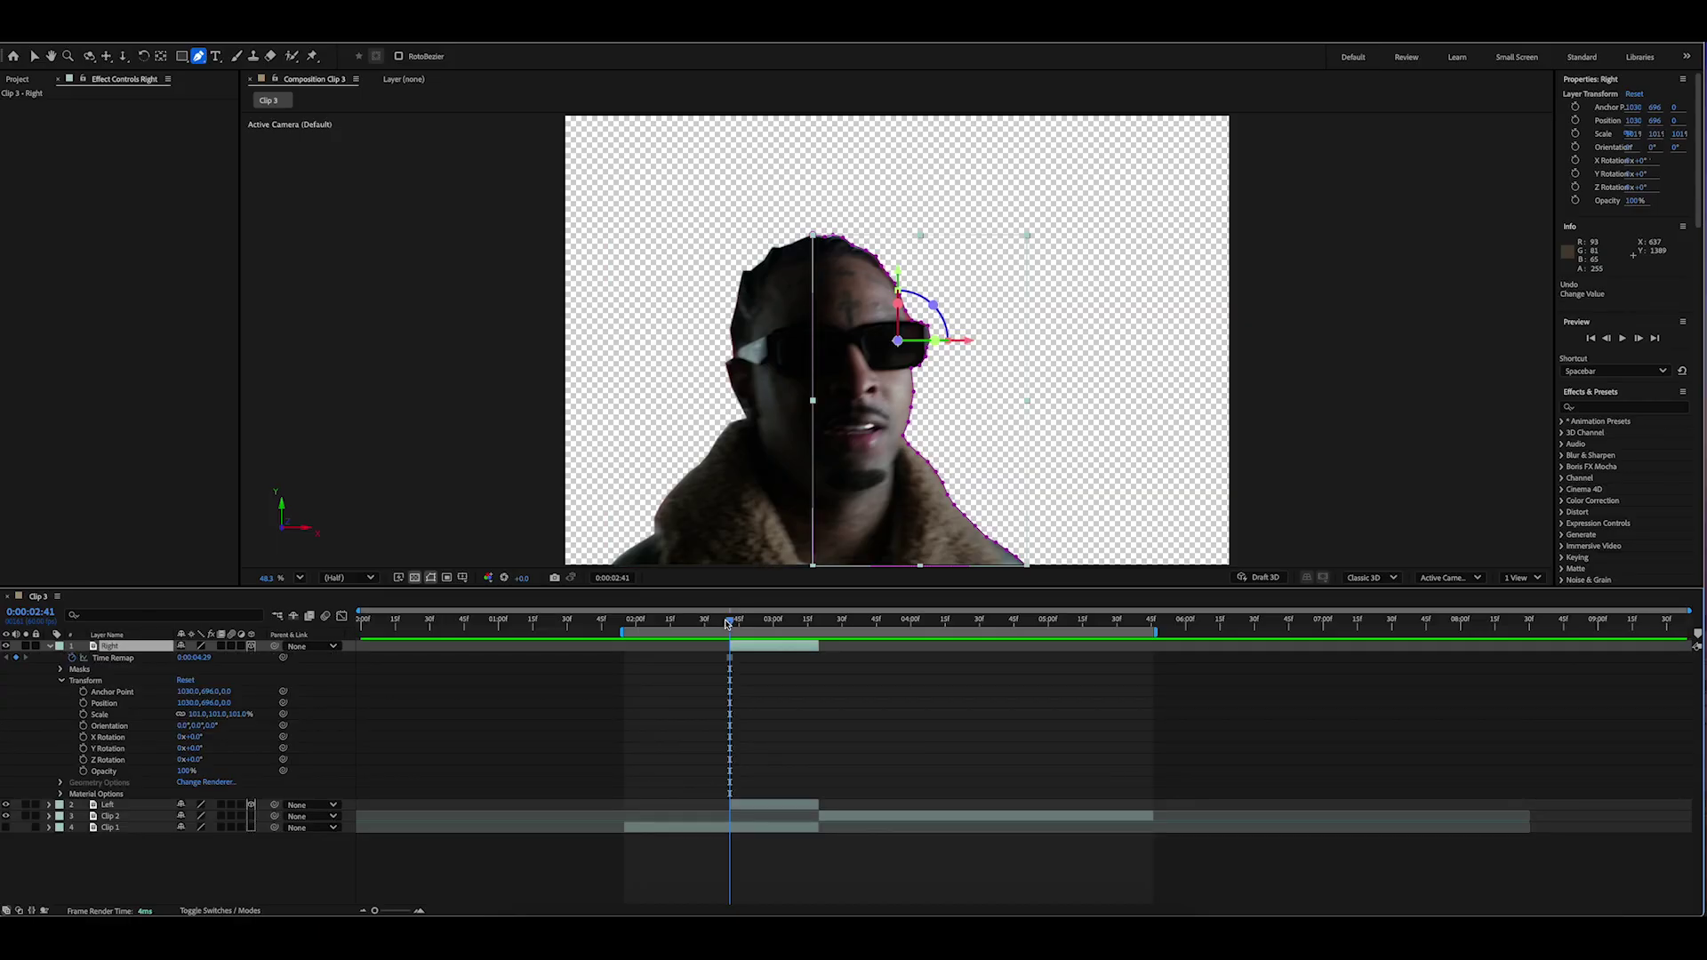
Step: Add Y Rotation, Position and Scale keyframes to the Right layer at 0:00:03:20
drag(729, 625, 819, 625)
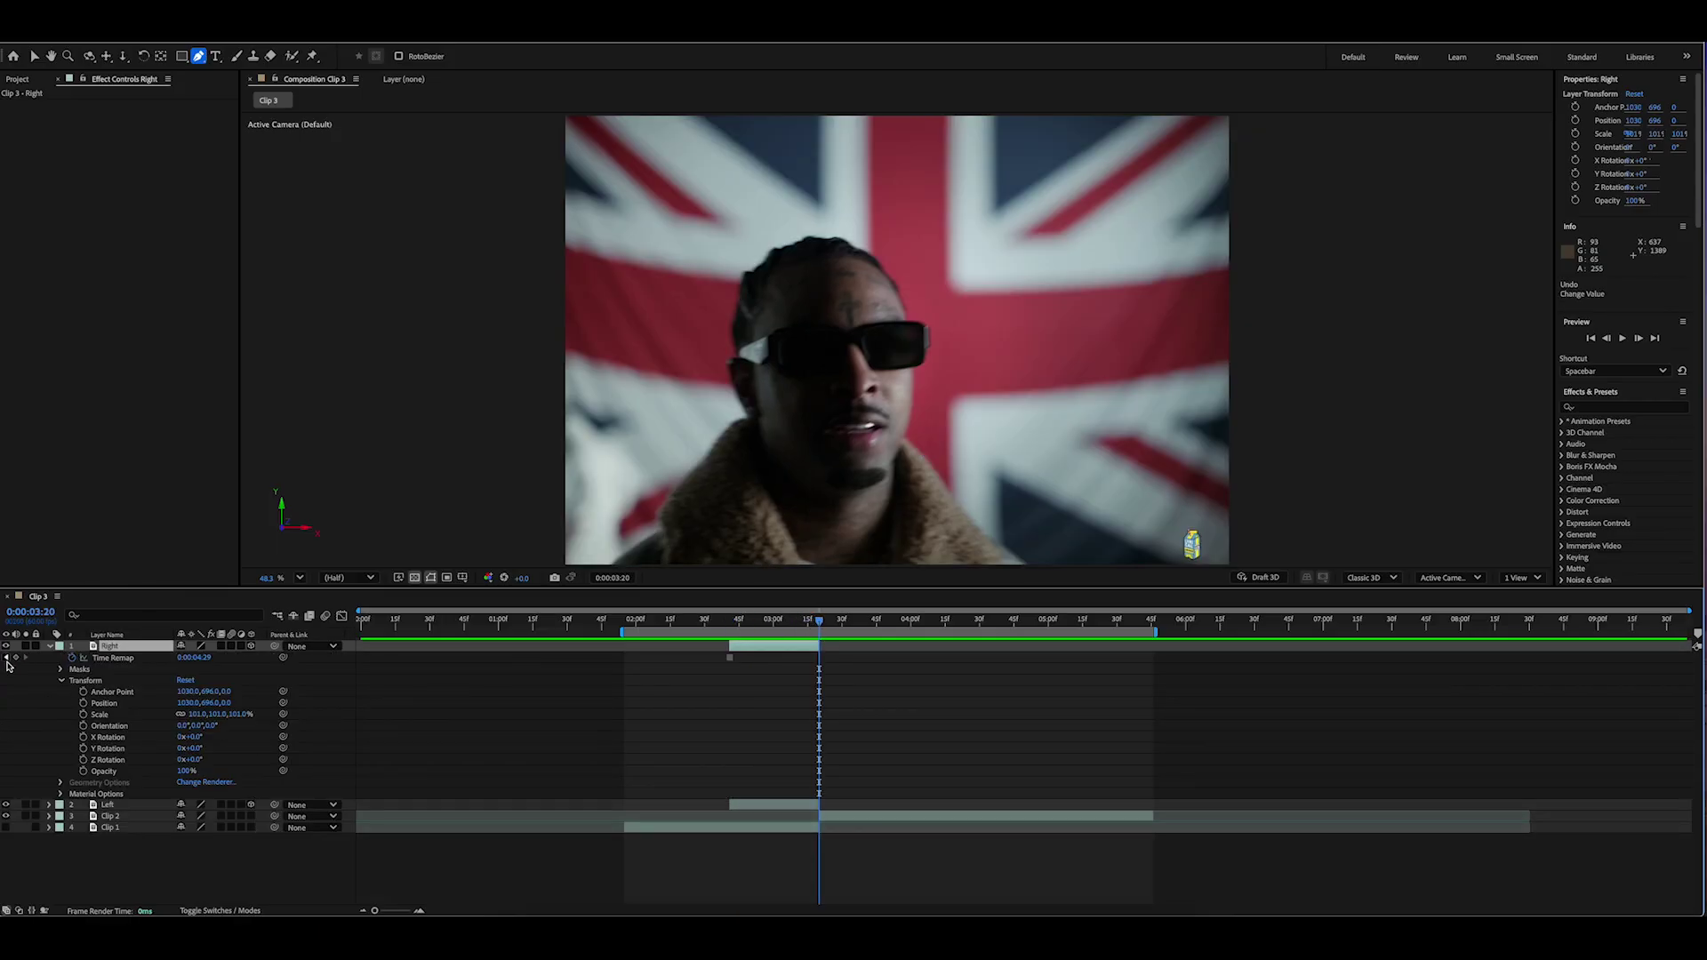
click(84, 749)
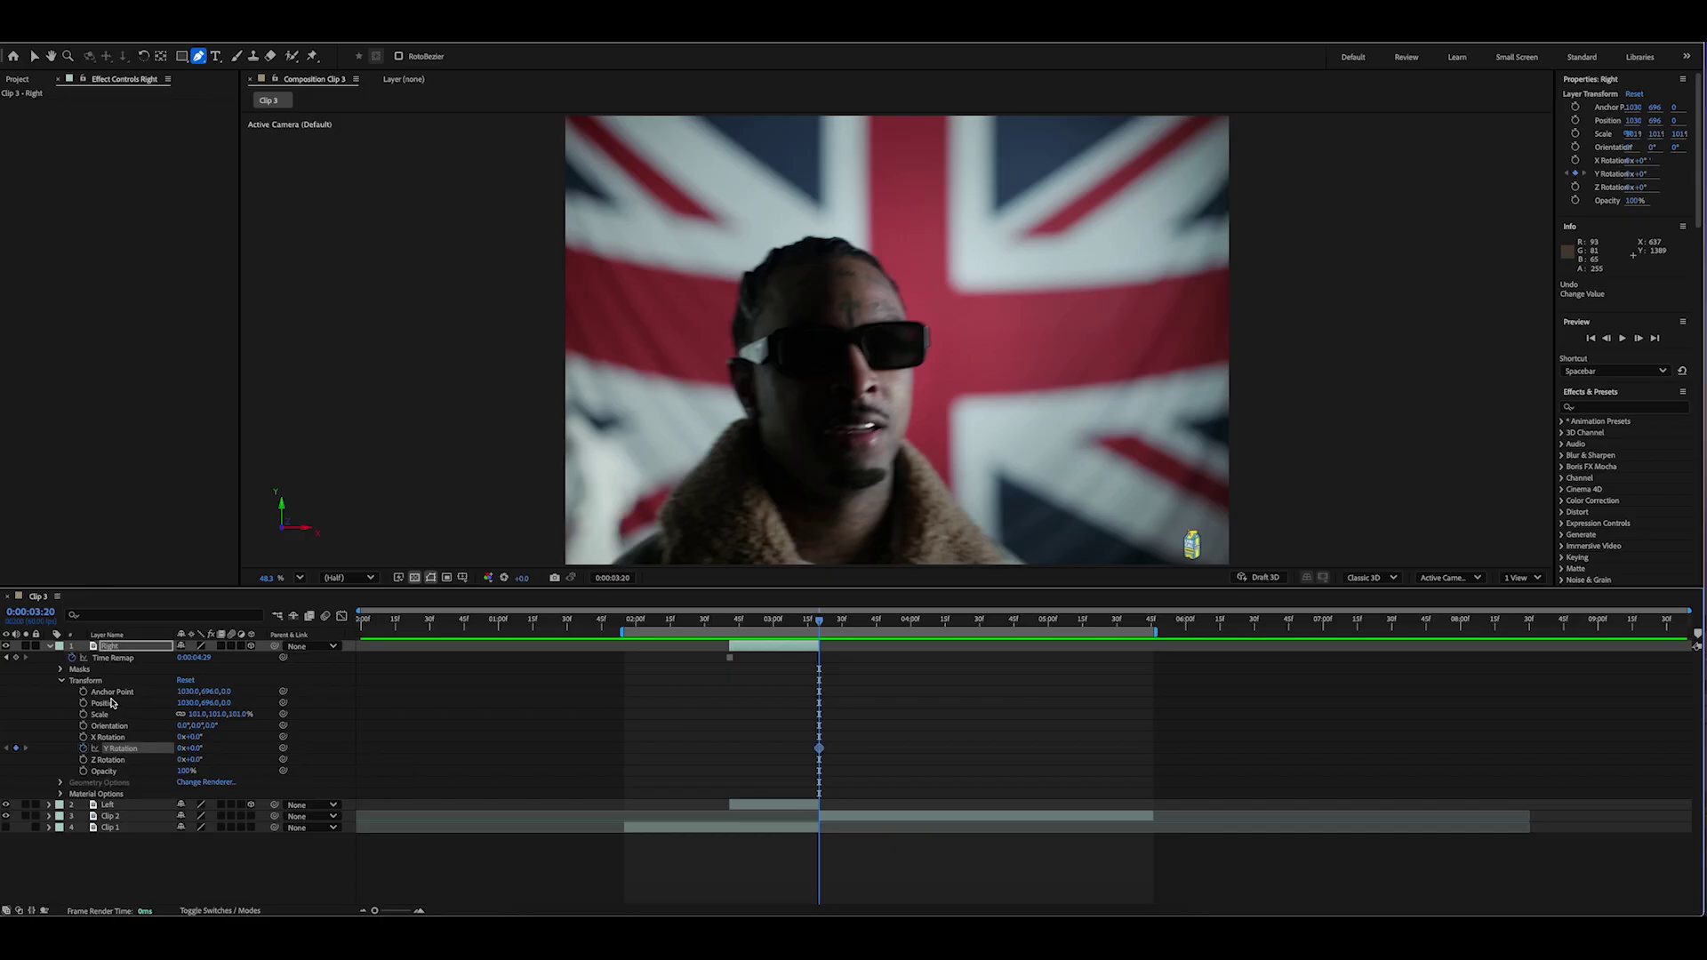
click(84, 703)
click(84, 715)
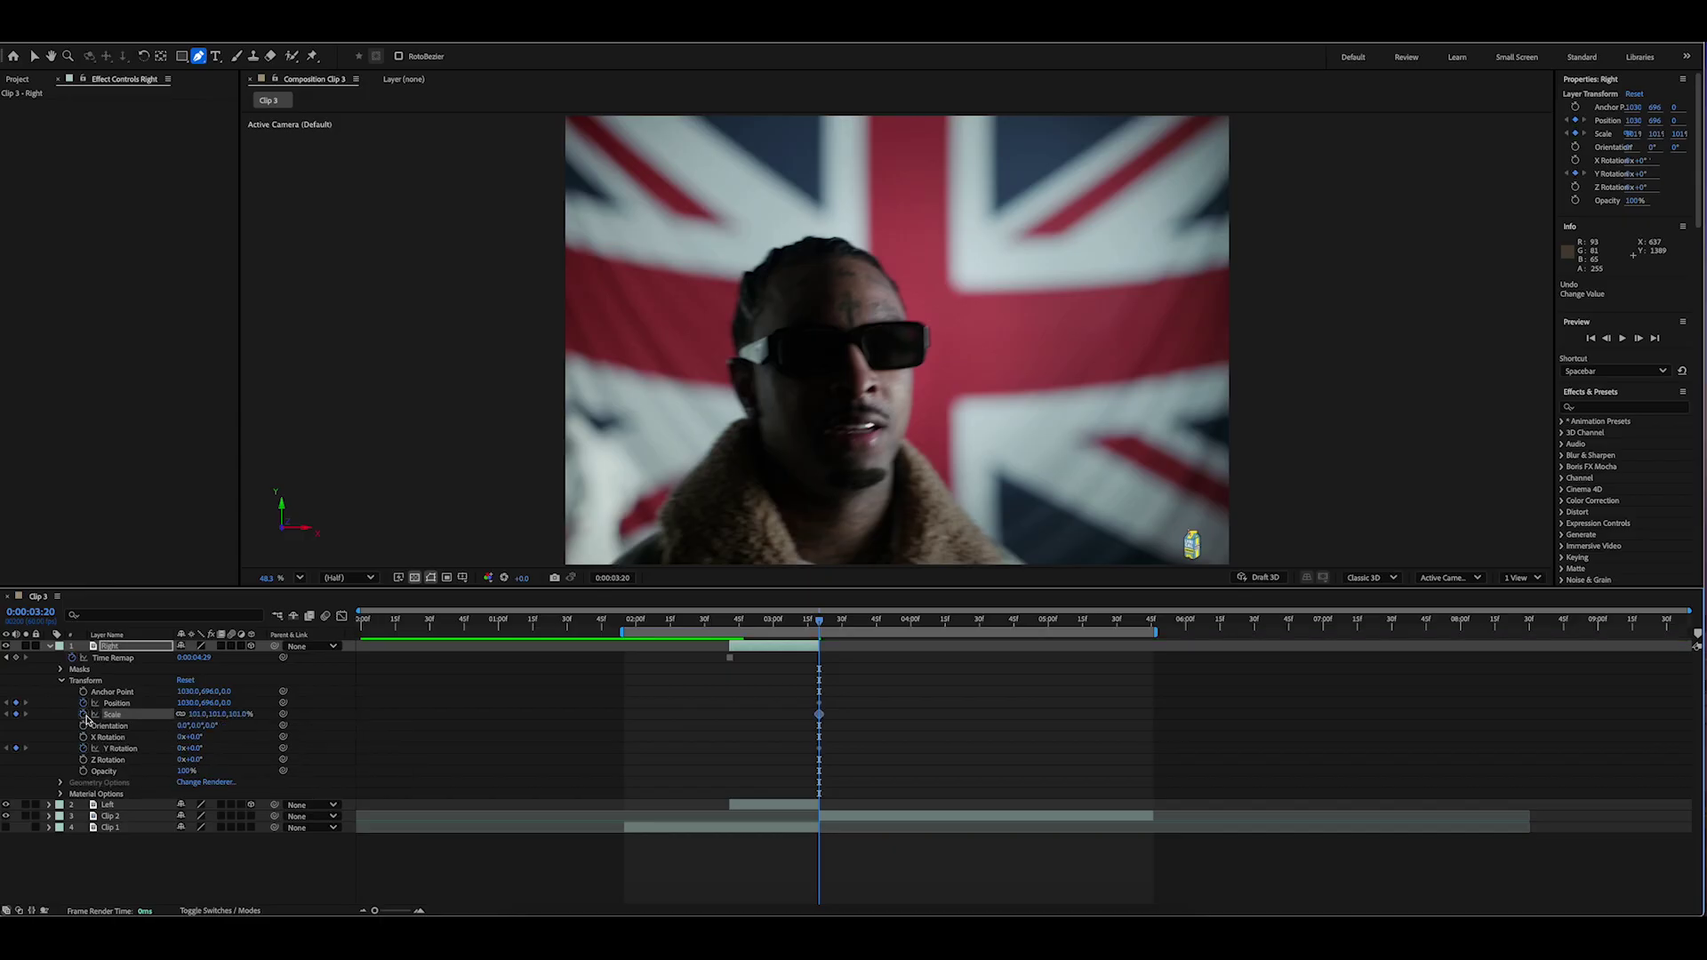
Step: At the Right layer's start, set Scale to 50%, Position X to 2232 and Y Rotation to 3x+11°
click(762, 625)
key(i)
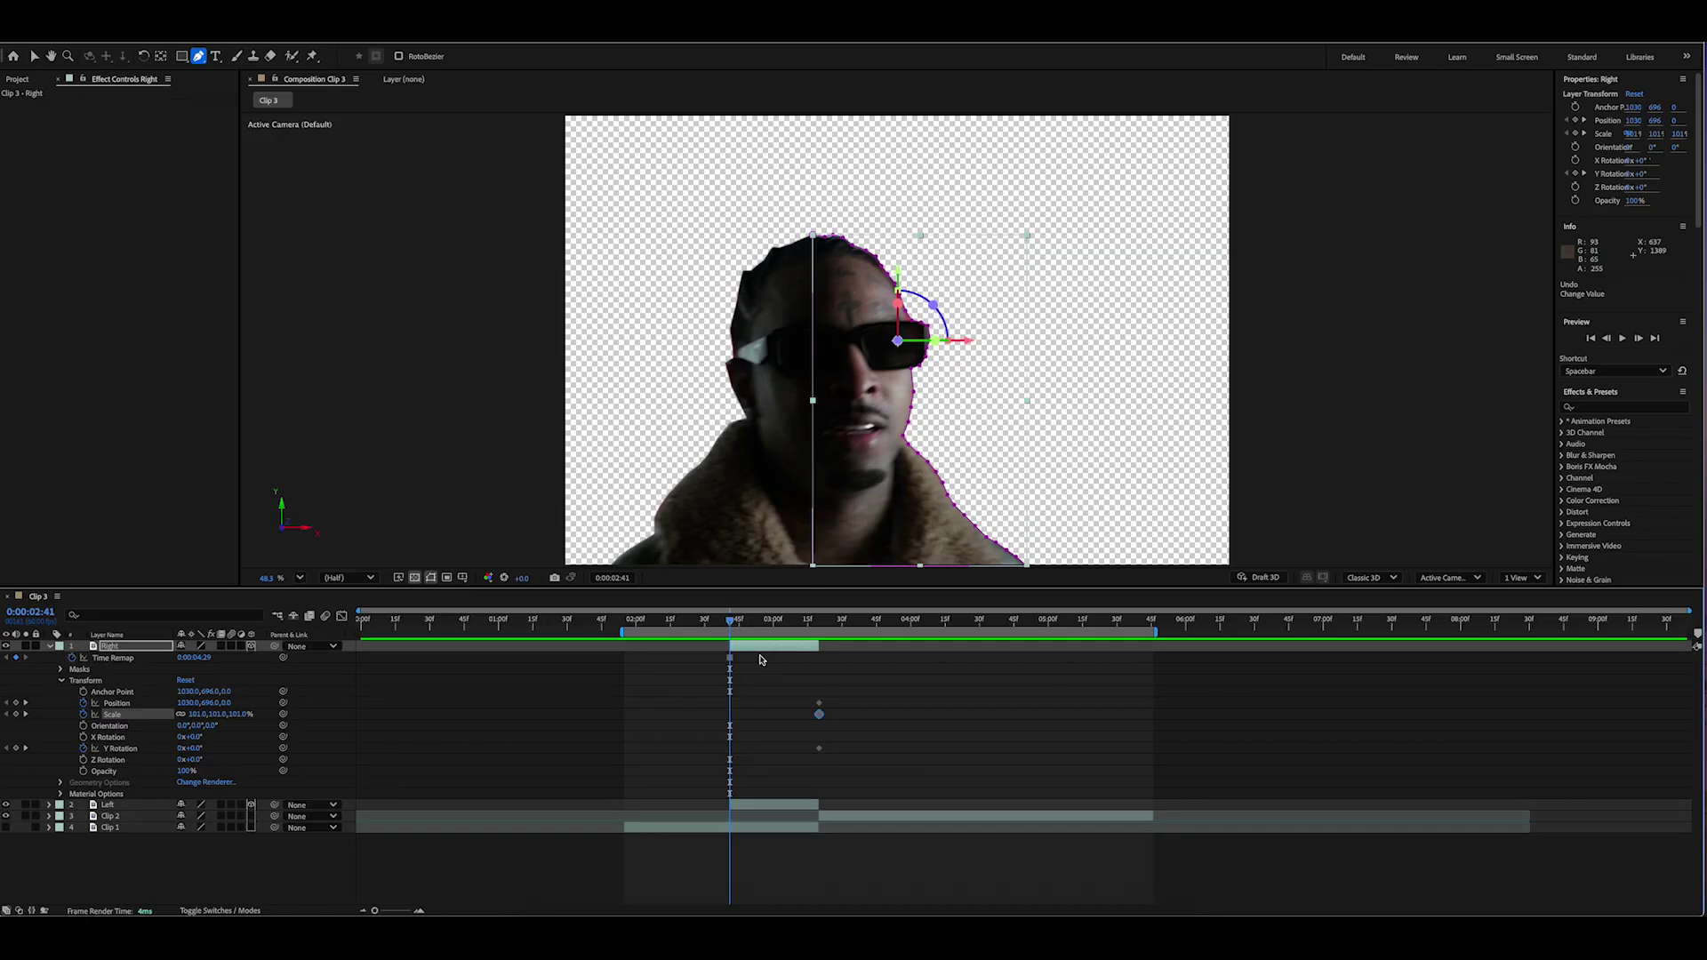
click(232, 717)
key(Return)
drag(189, 703, 1004, 703)
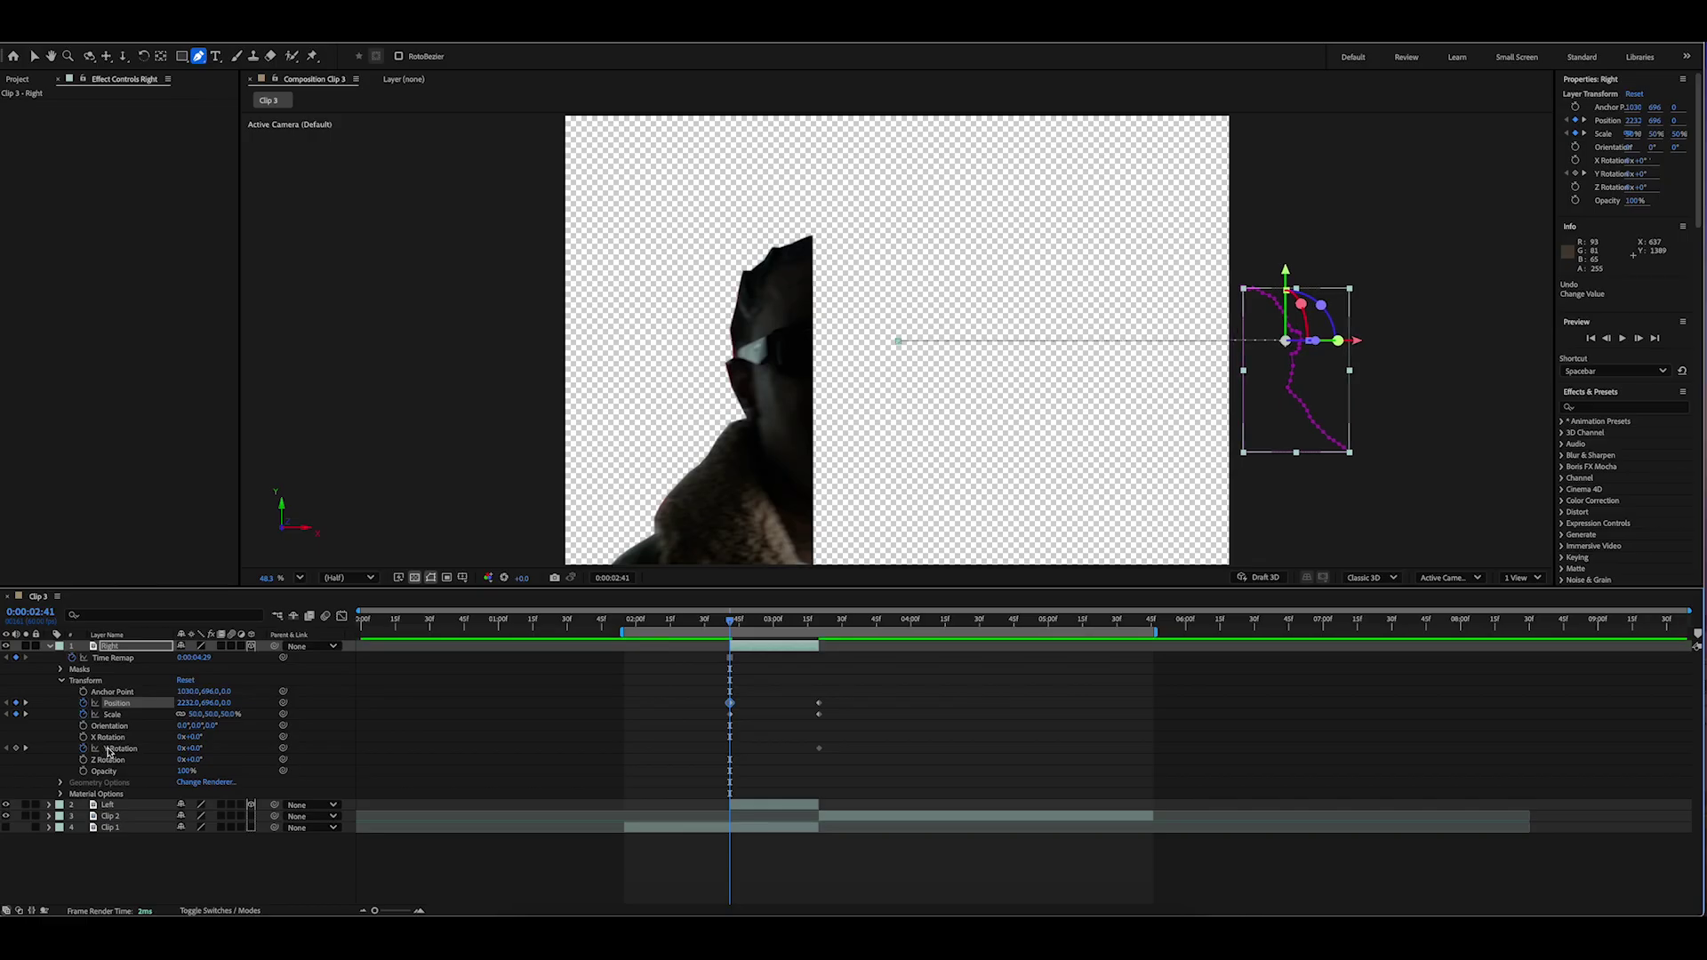
drag(192, 747, 667, 749)
Step: Preview the Right half flying in and rotating, and inspect a frame early in its movement
click(765, 623)
key(space)
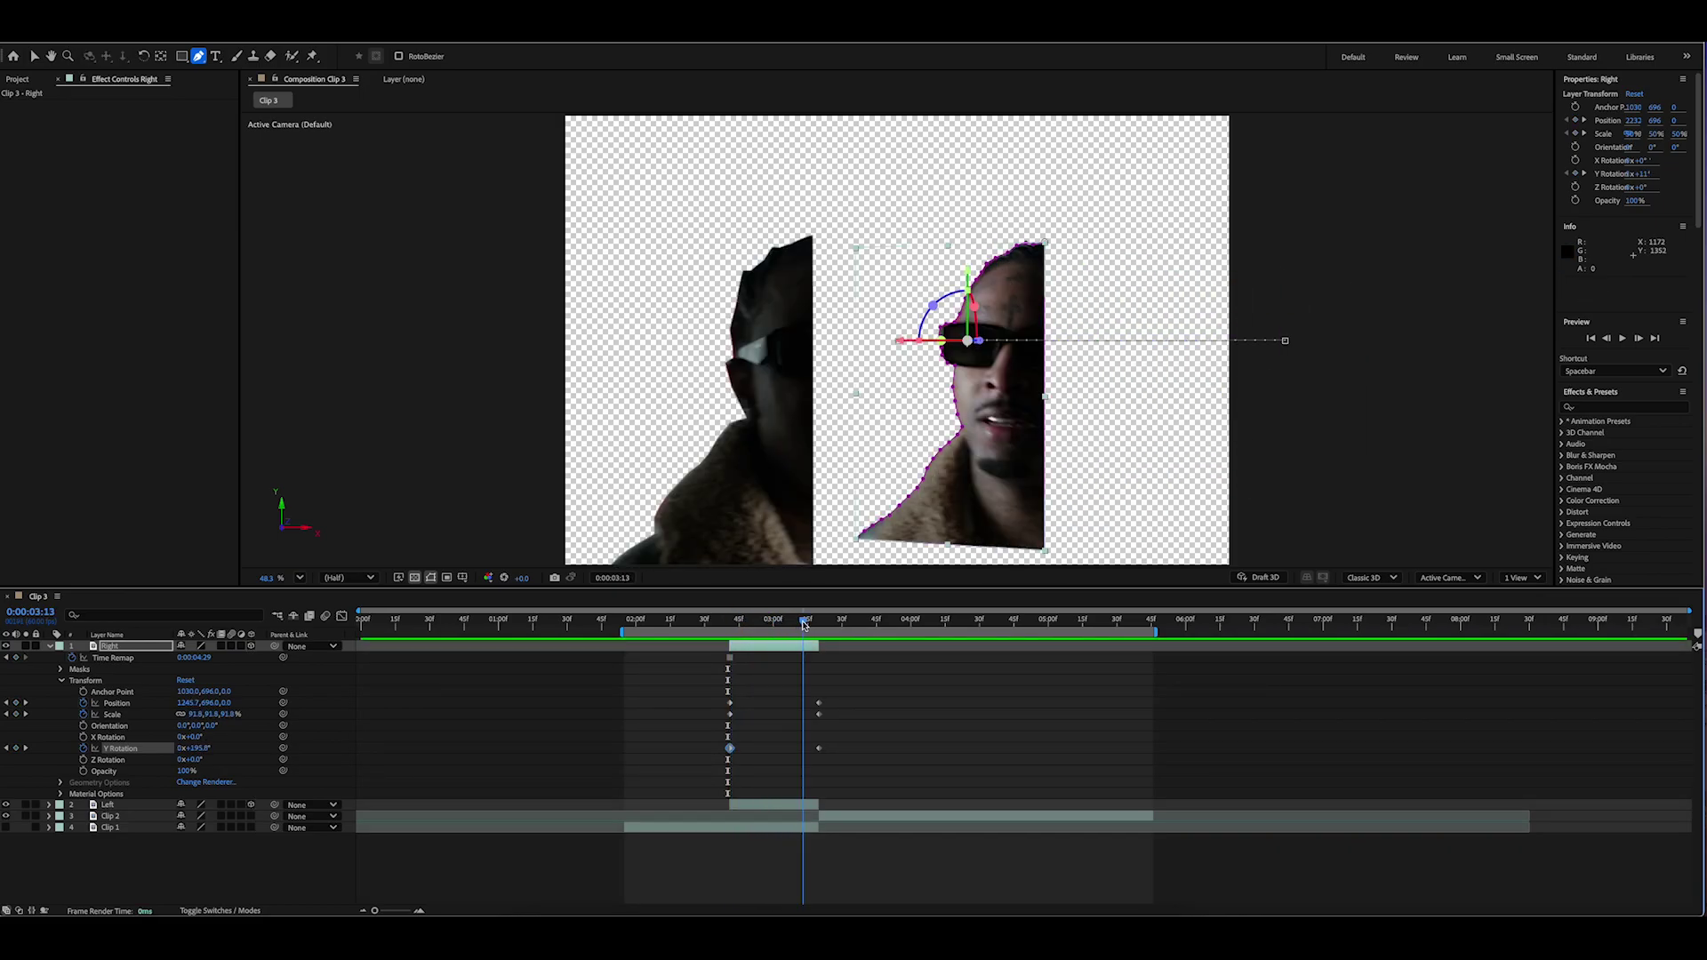
key(space)
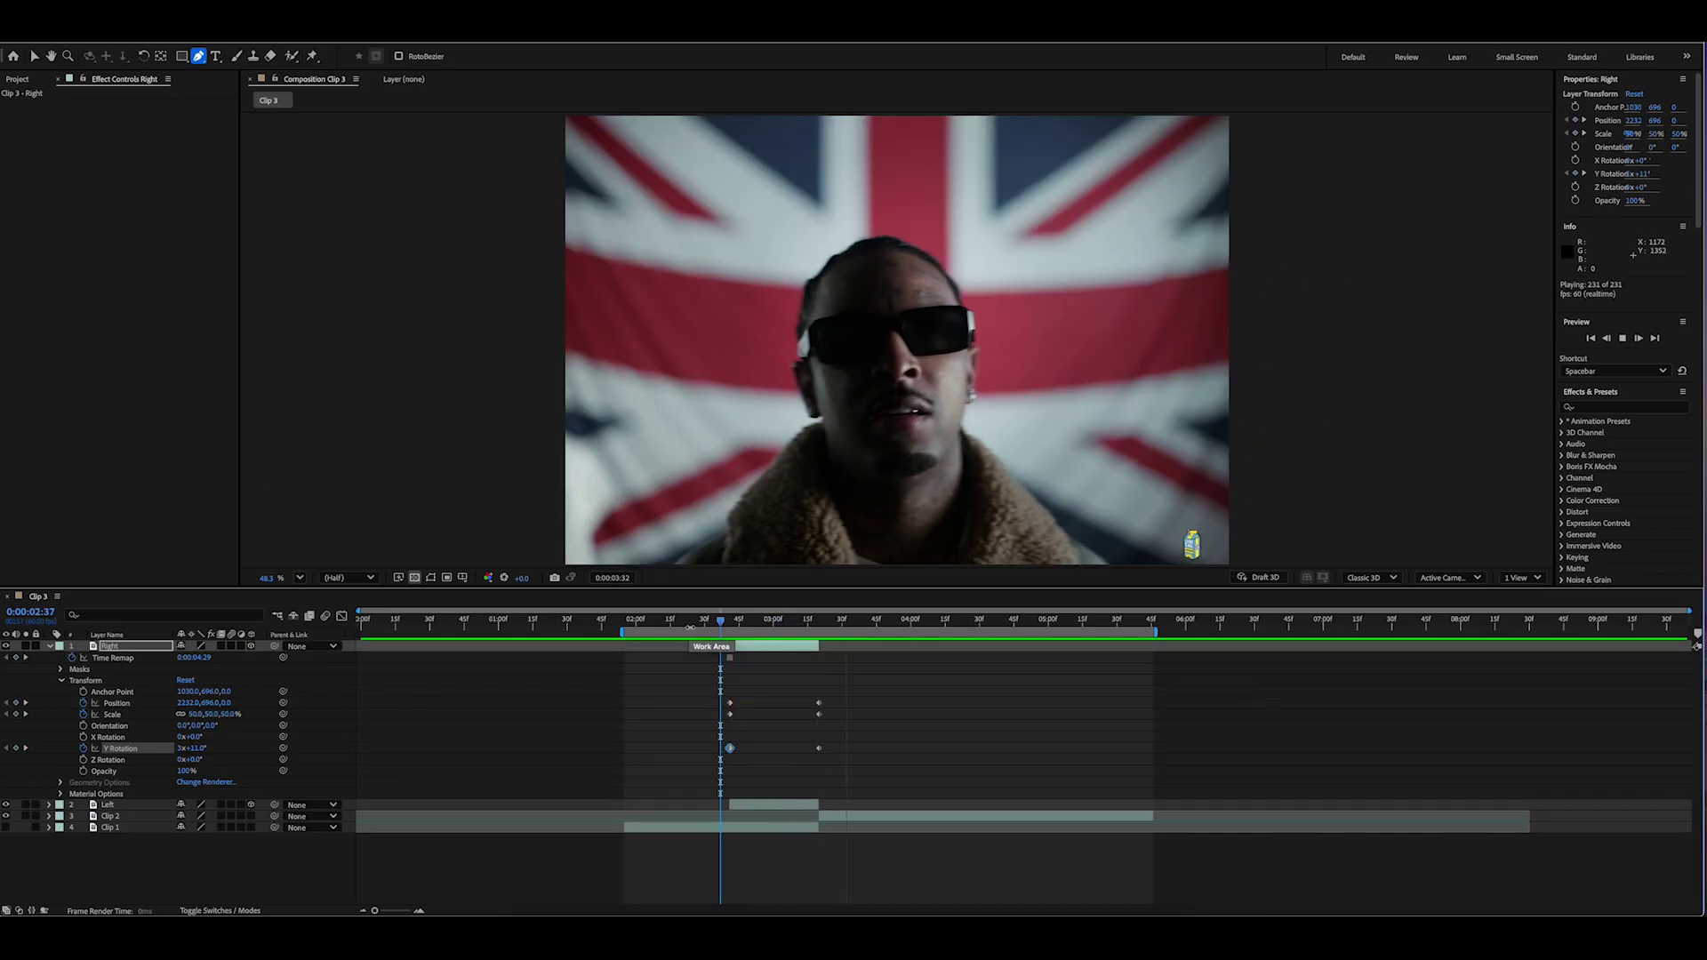
click(755, 619)
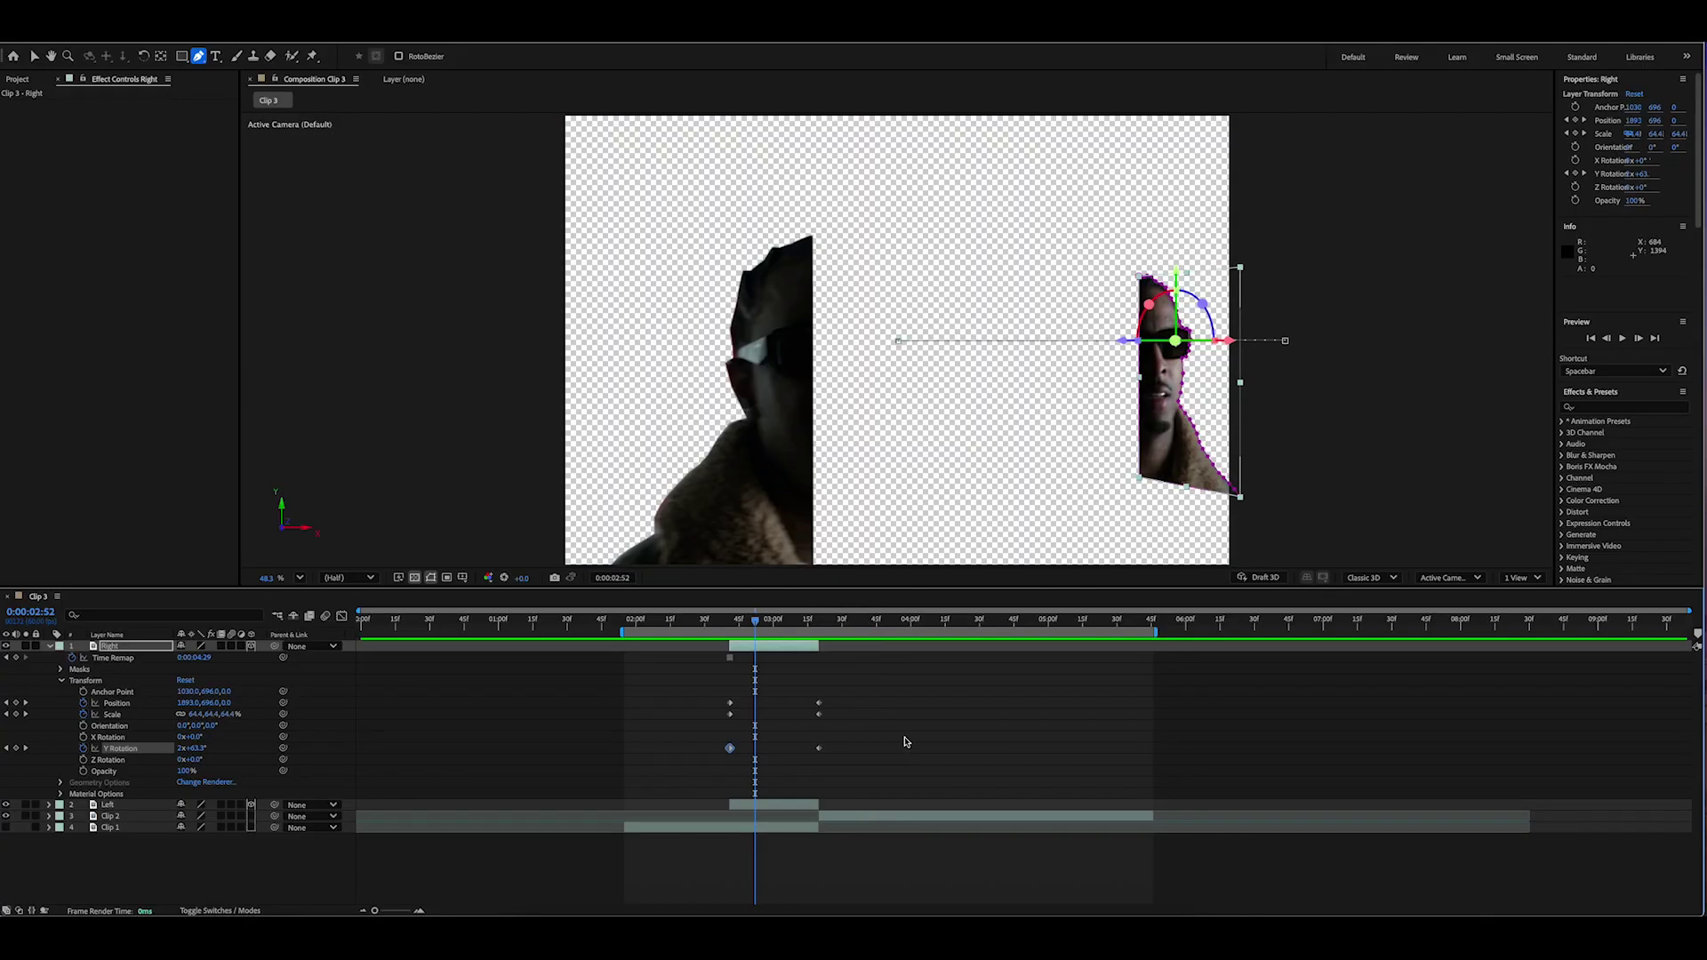
Step: Apply Easy Ease In to all of the Right layer's Position, Scale and Y Rotation keyframes
drag(871, 772, 715, 698)
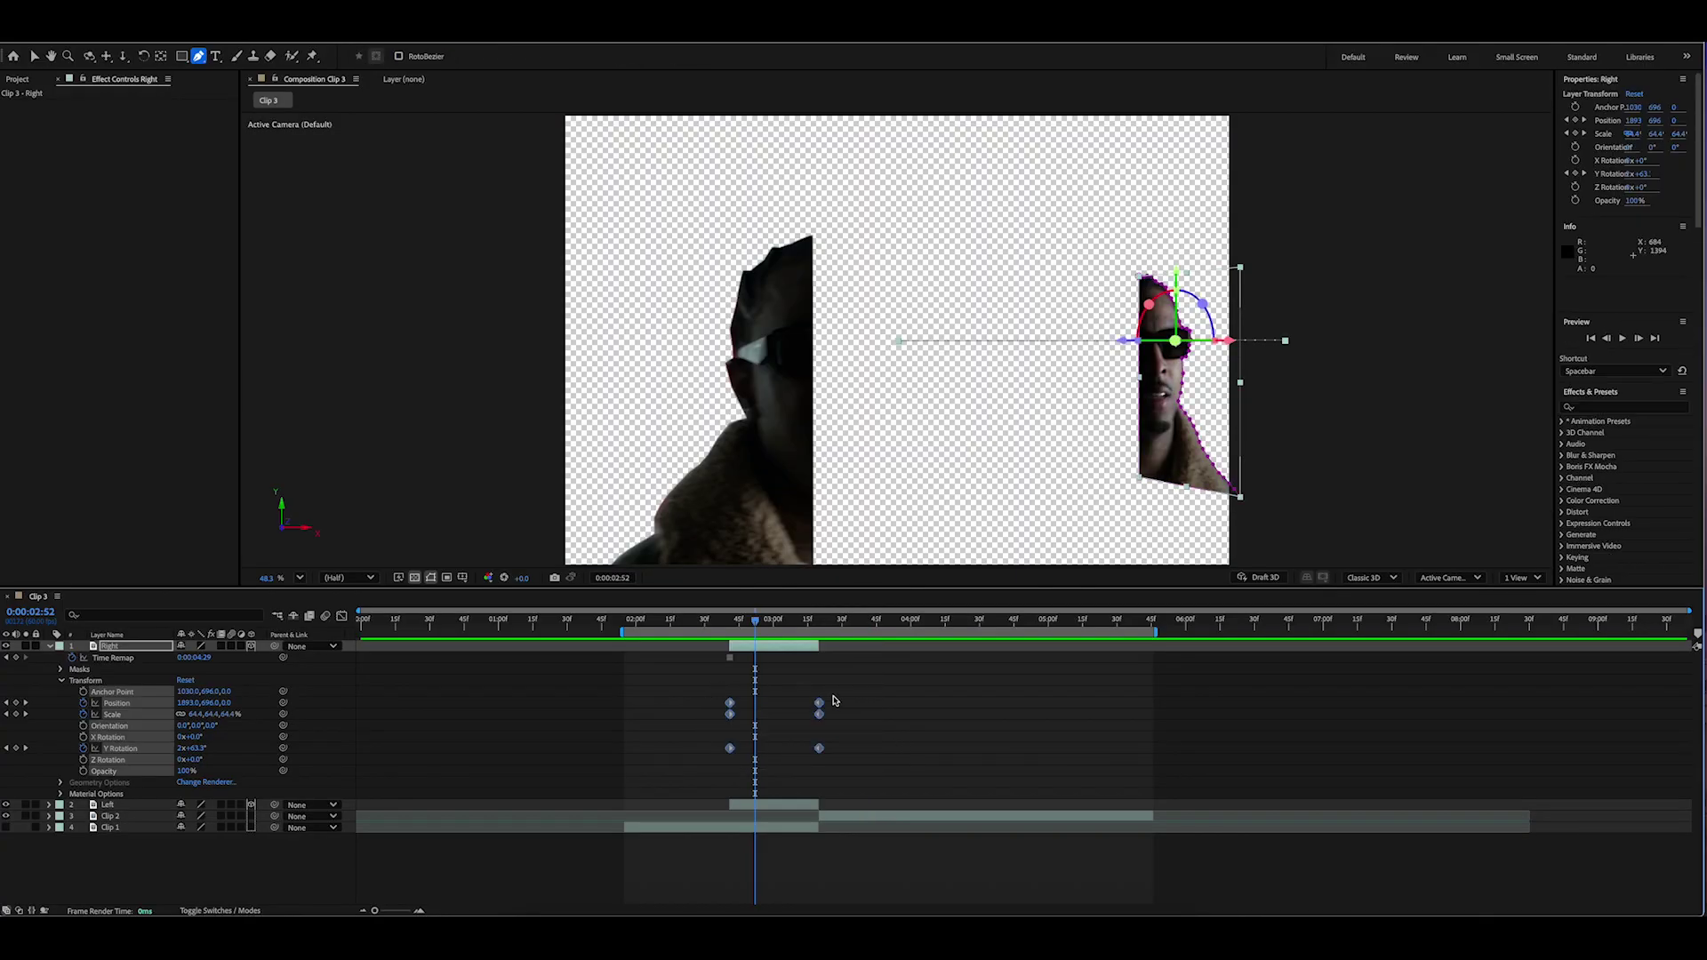
right_click(820, 748)
mouse_move(889, 902)
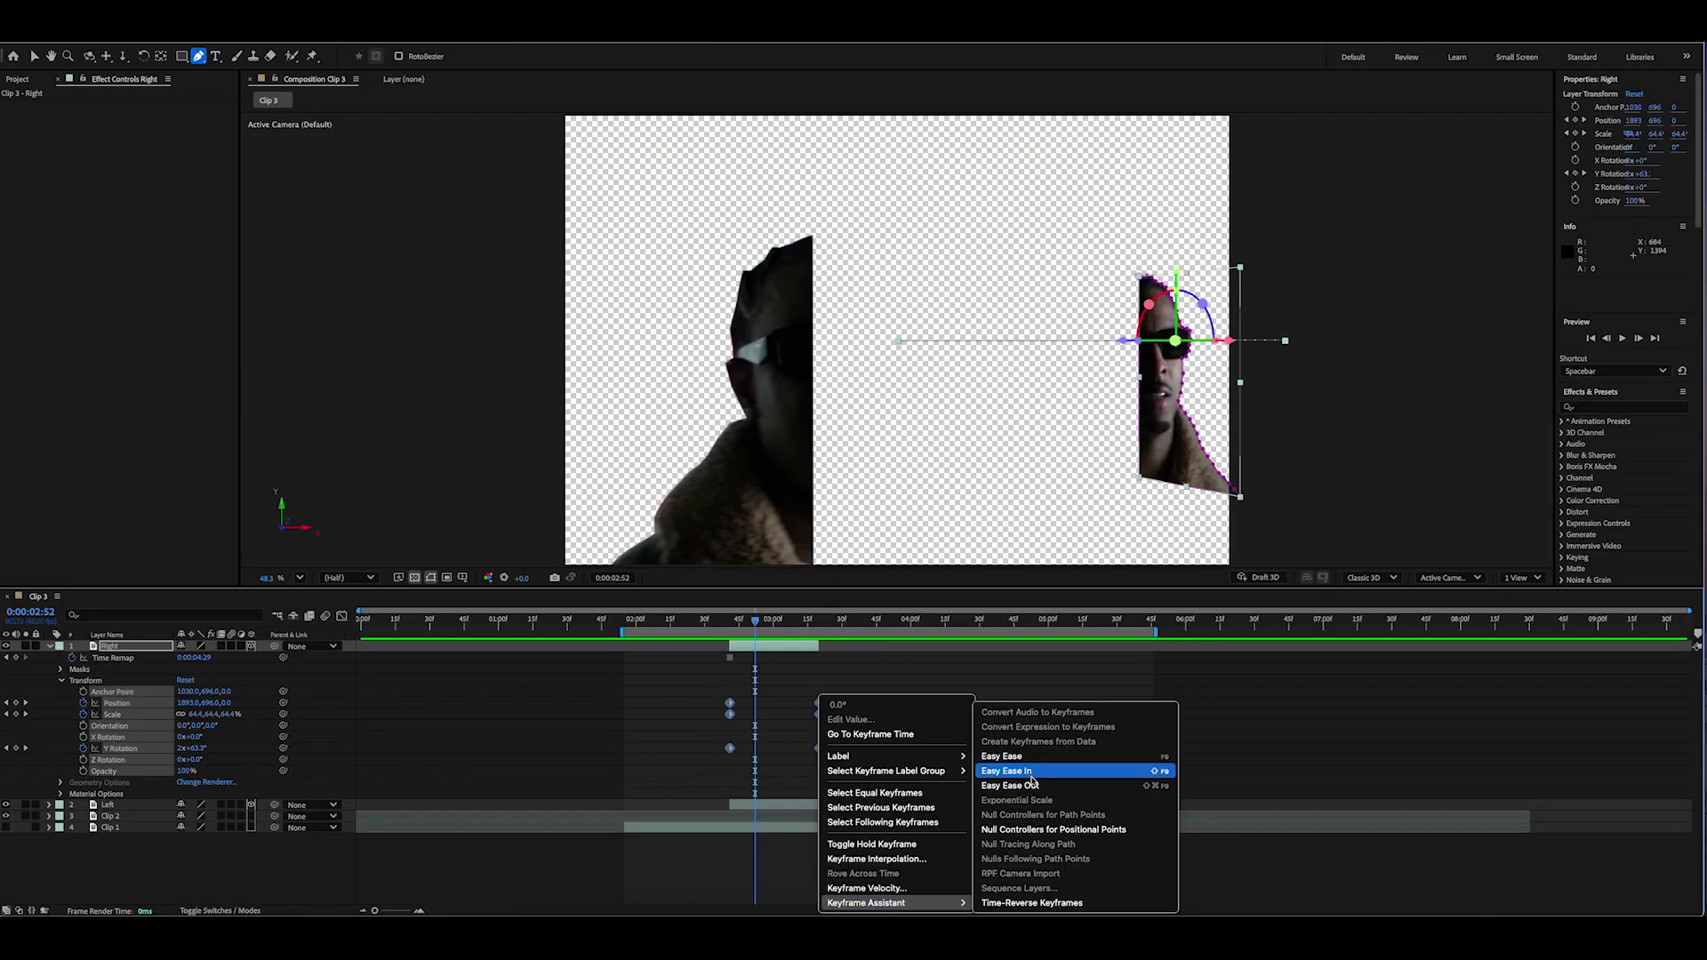
click(1029, 771)
click(810, 690)
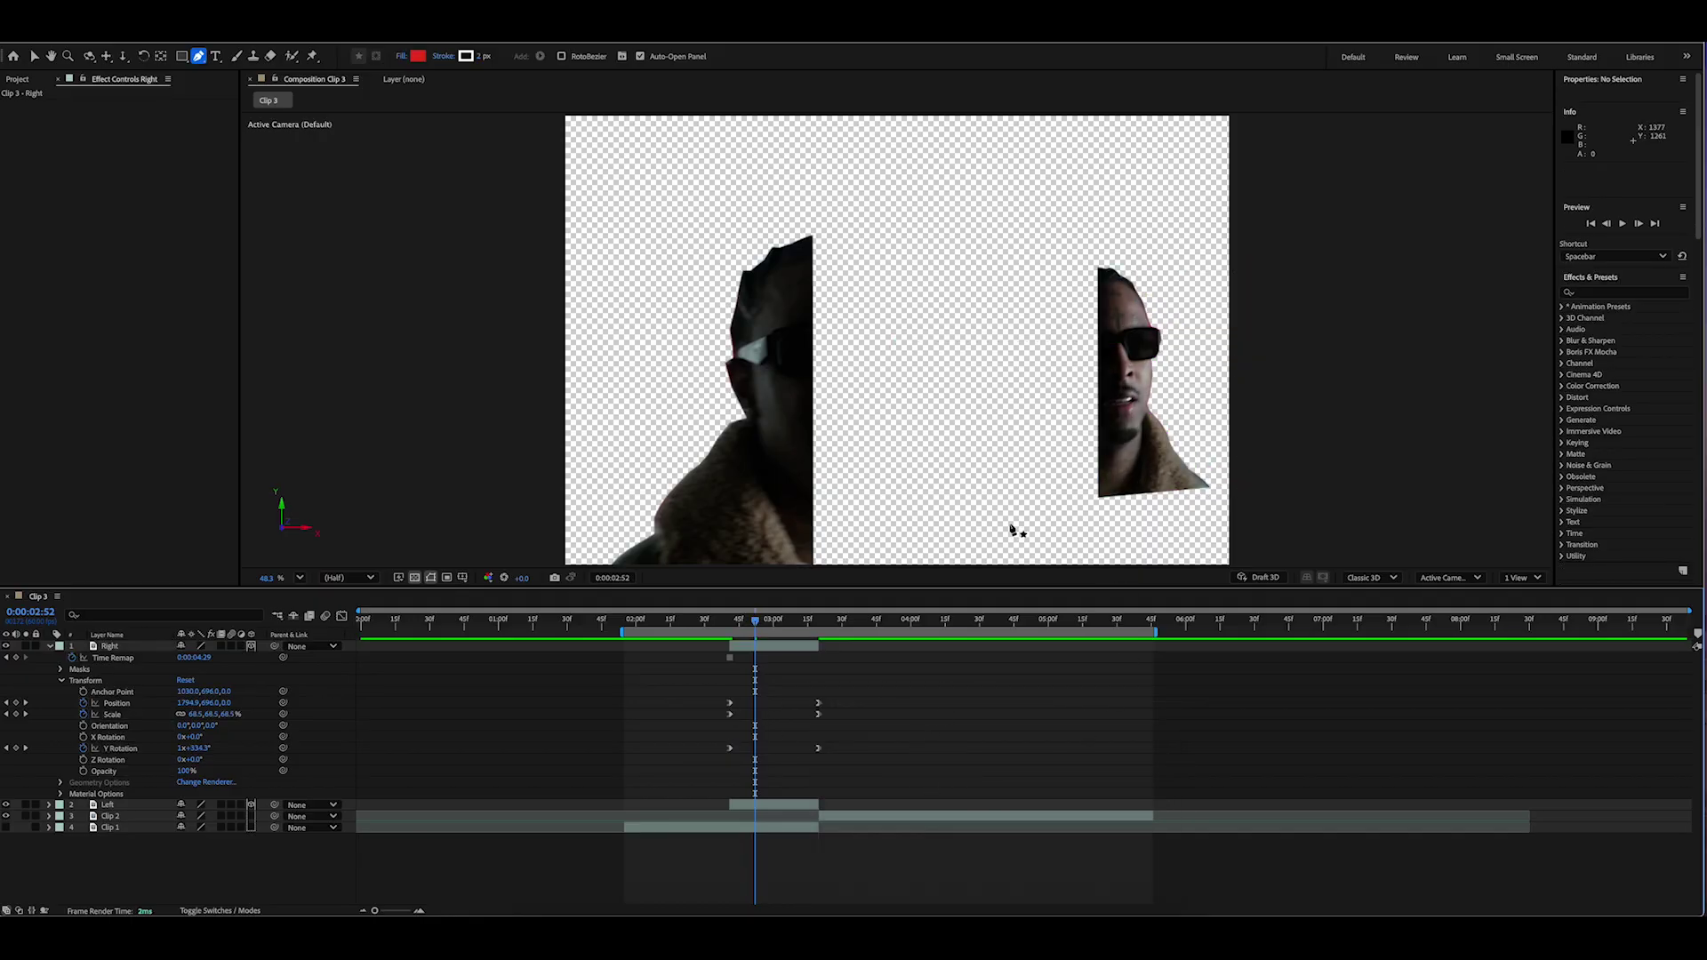
Step: Enable motion blur on the Right layer and preview the eased animation
click(232, 648)
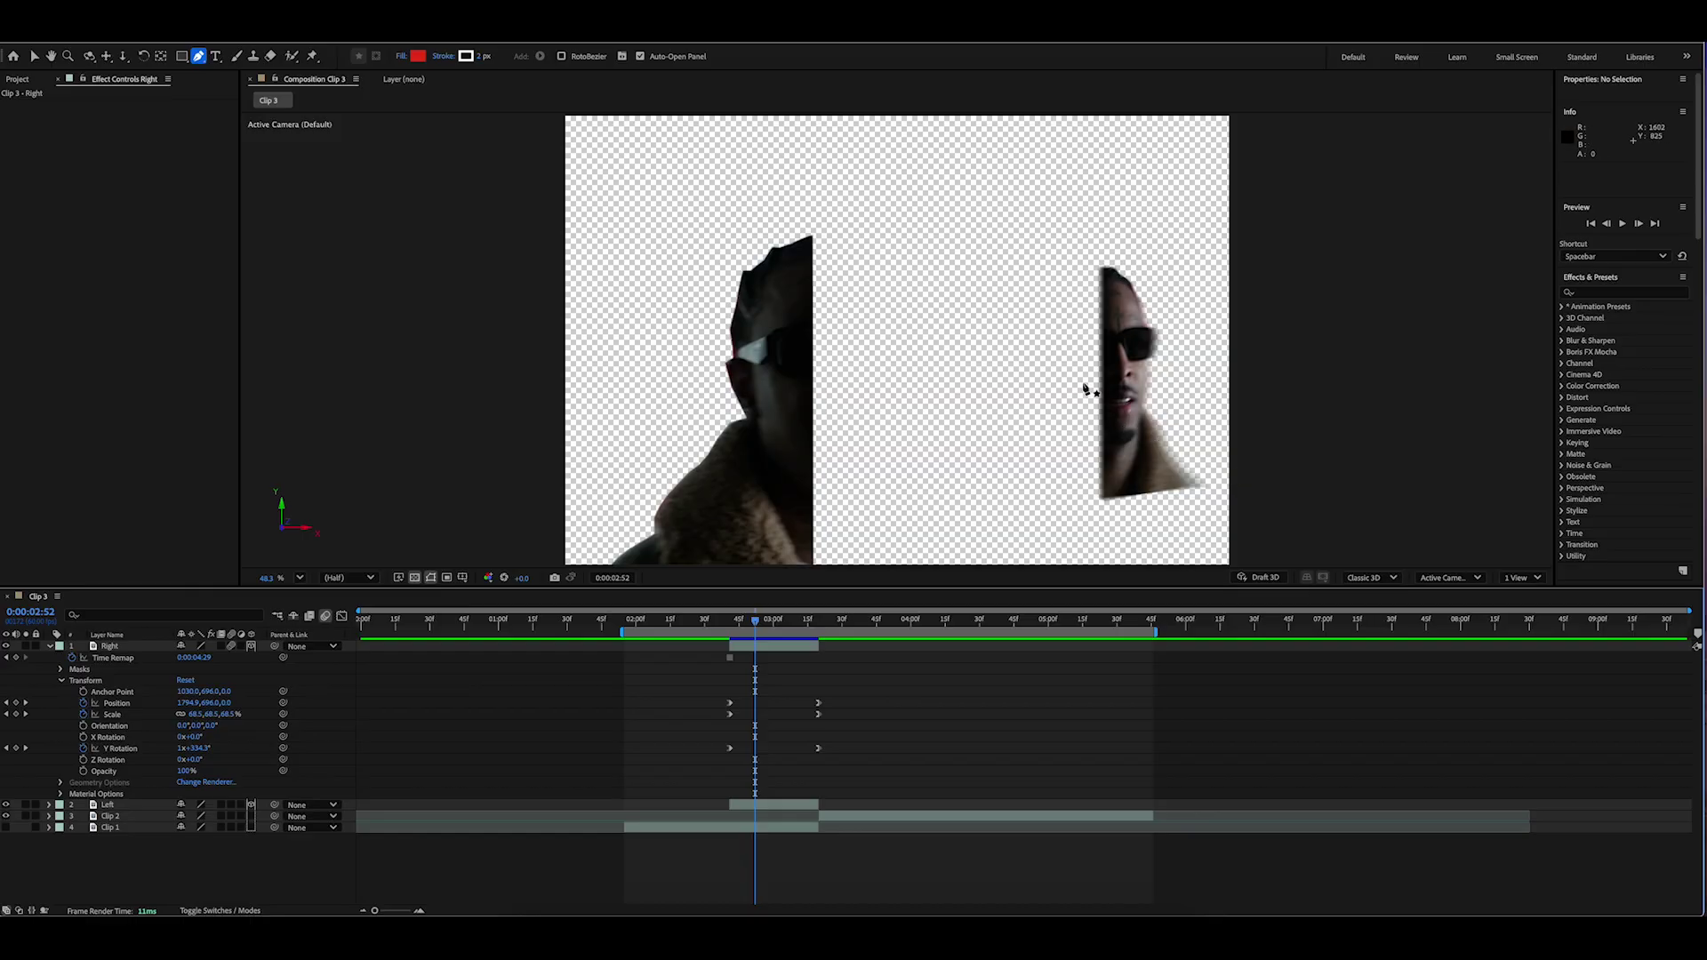
key(space)
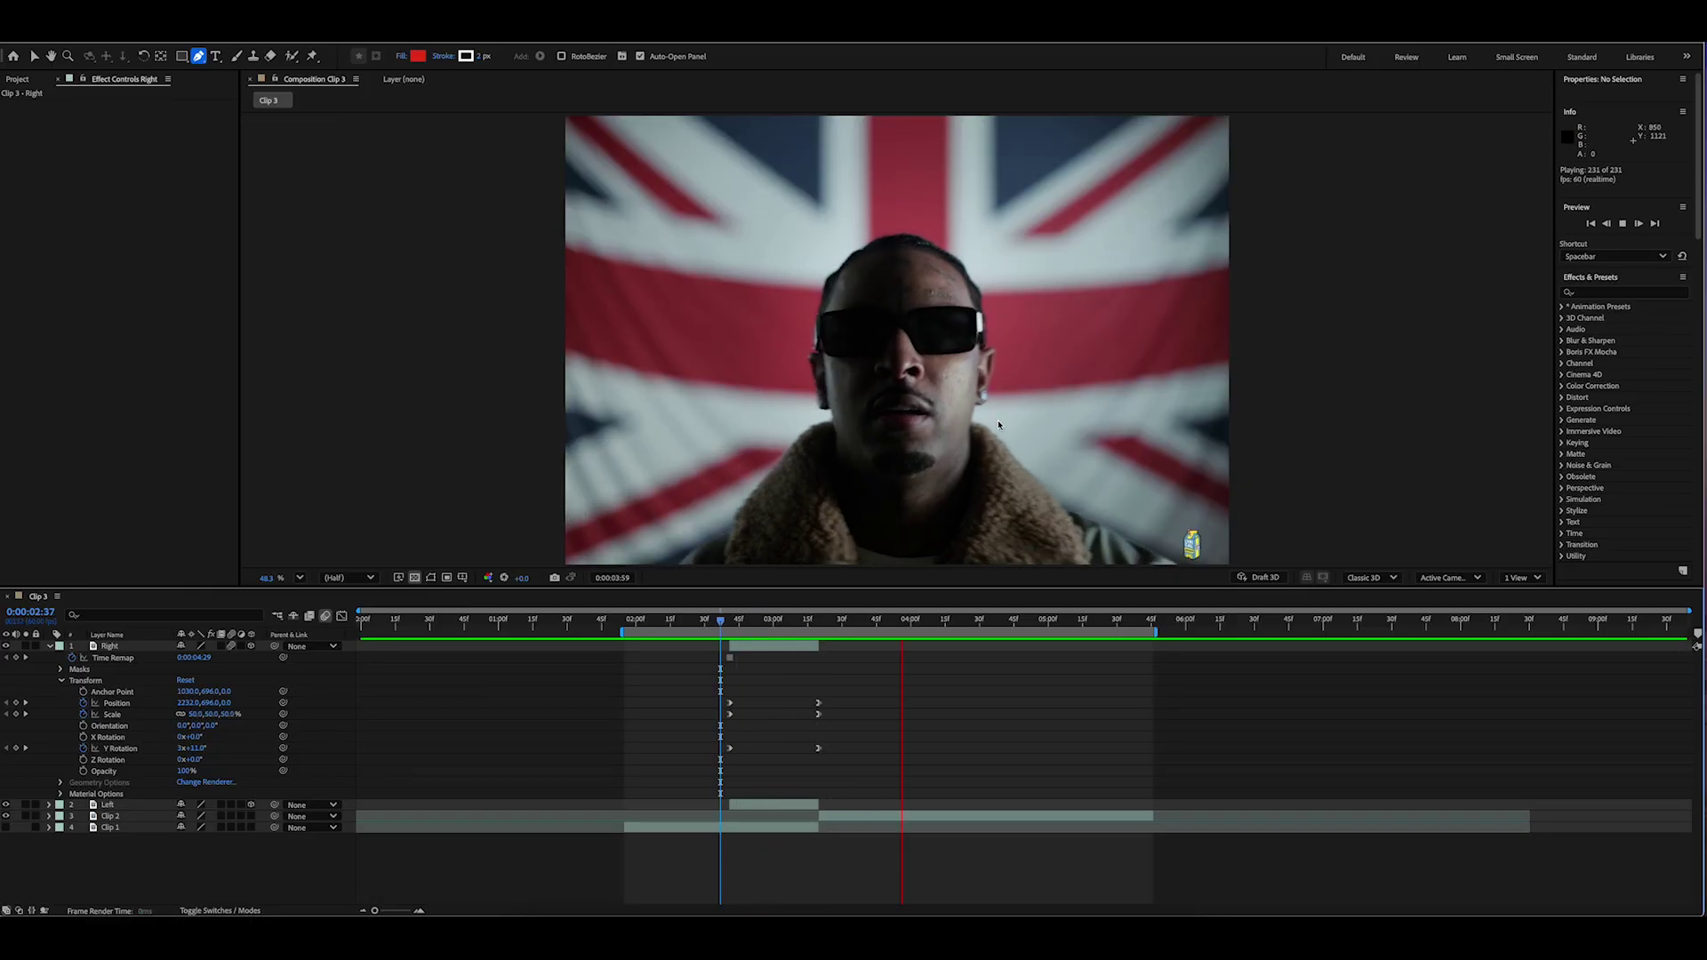
key(space)
click(51, 647)
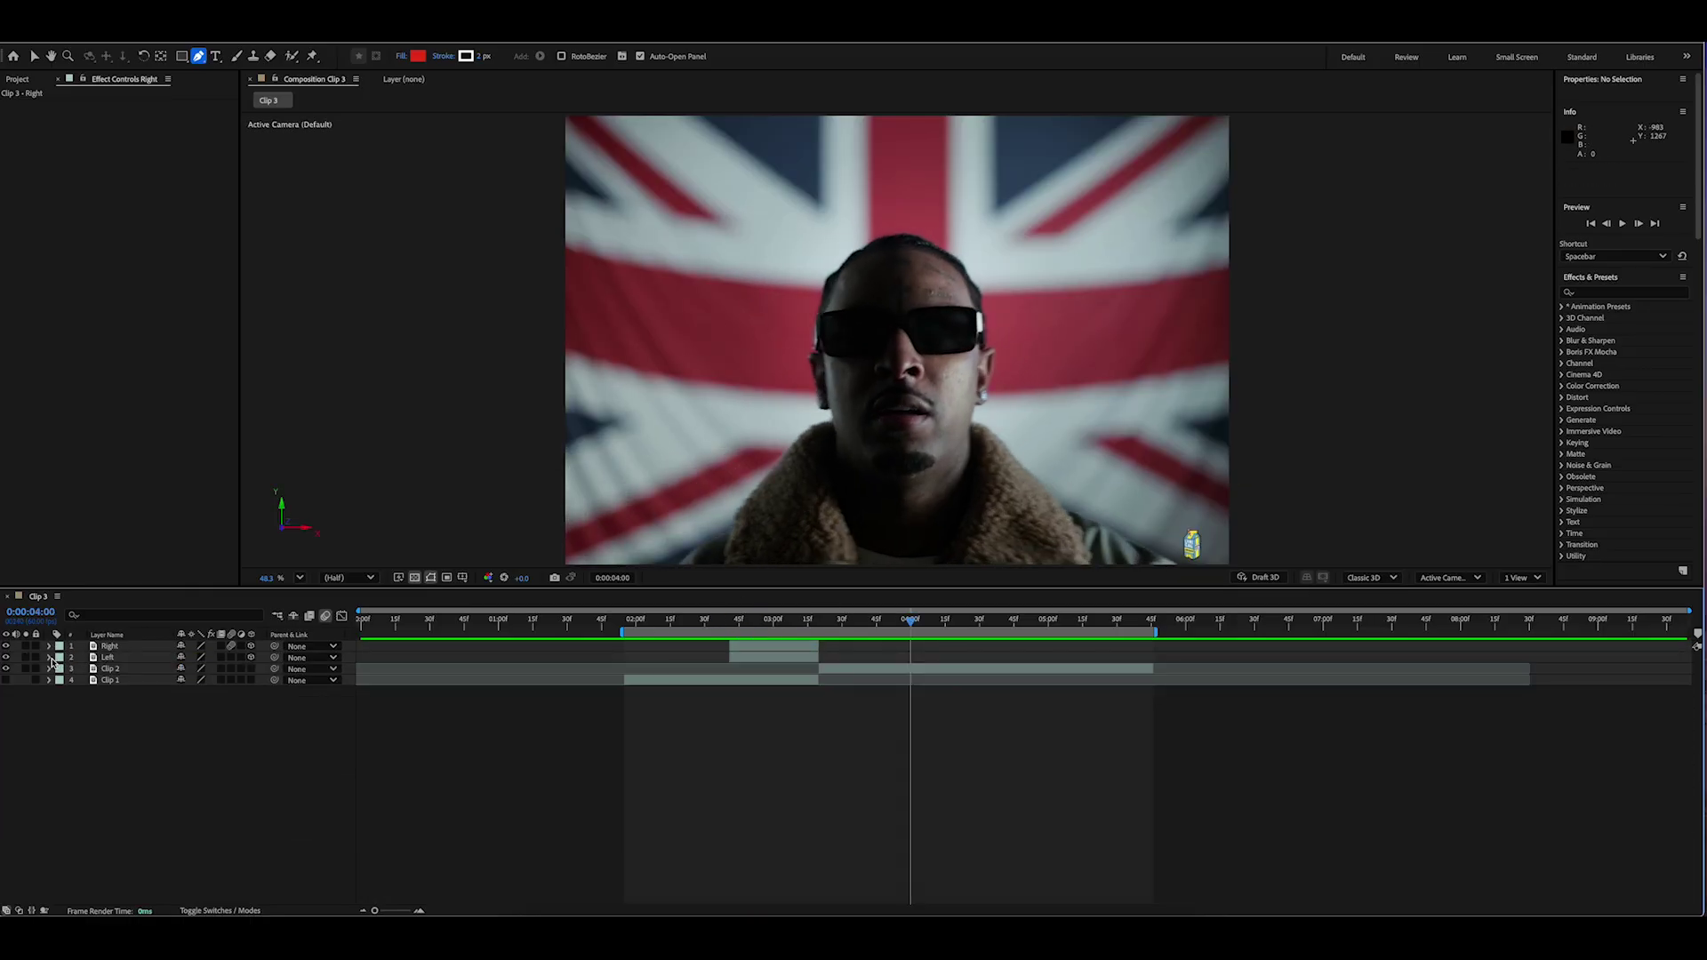
Step: Copy the Right layer's Transform animation and paste it onto the Left layer at 0:00:02:41
click(49, 659)
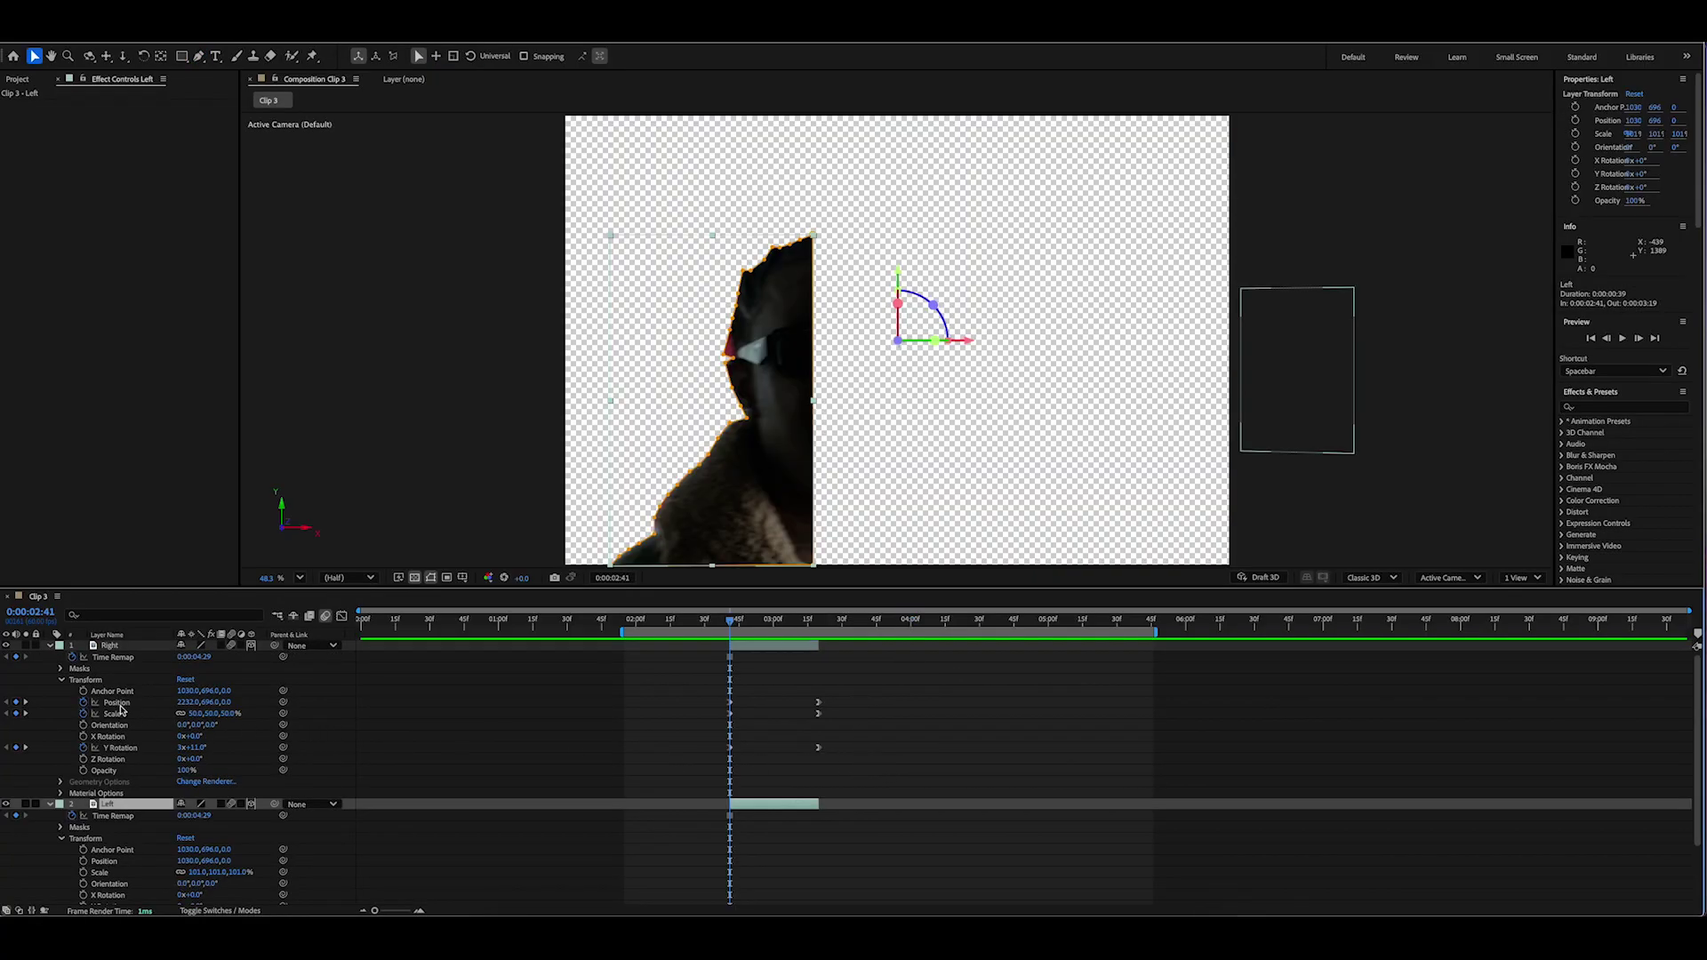
click(92, 682)
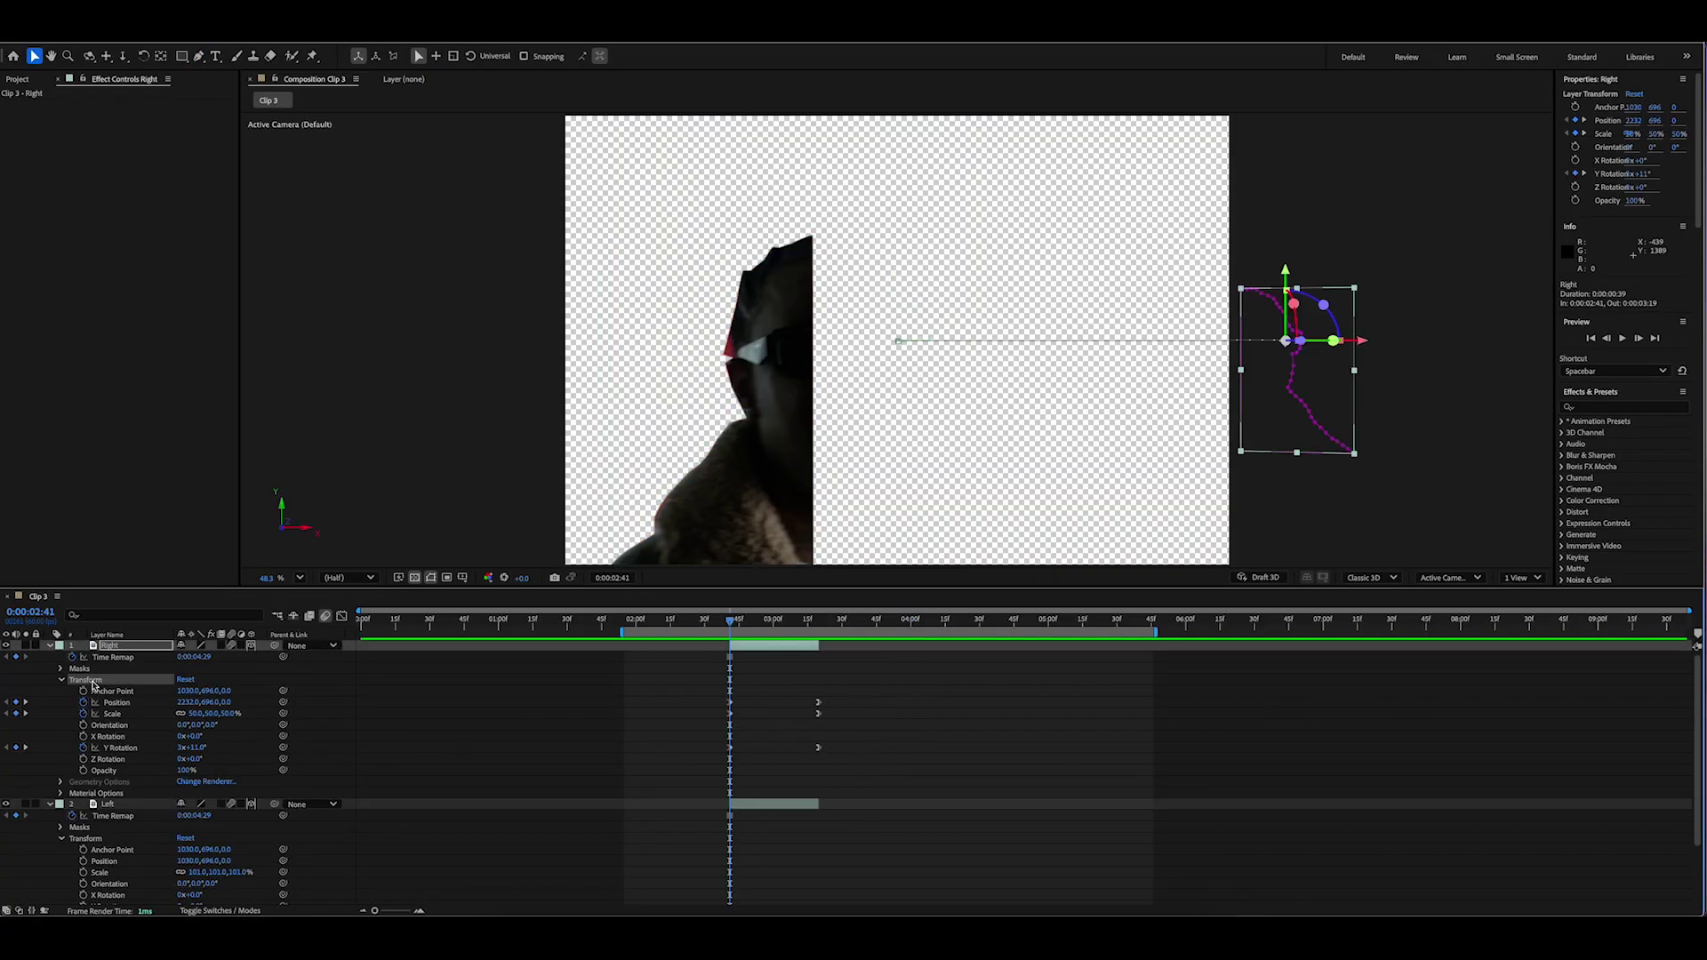
scroll(458, 778, down, 2)
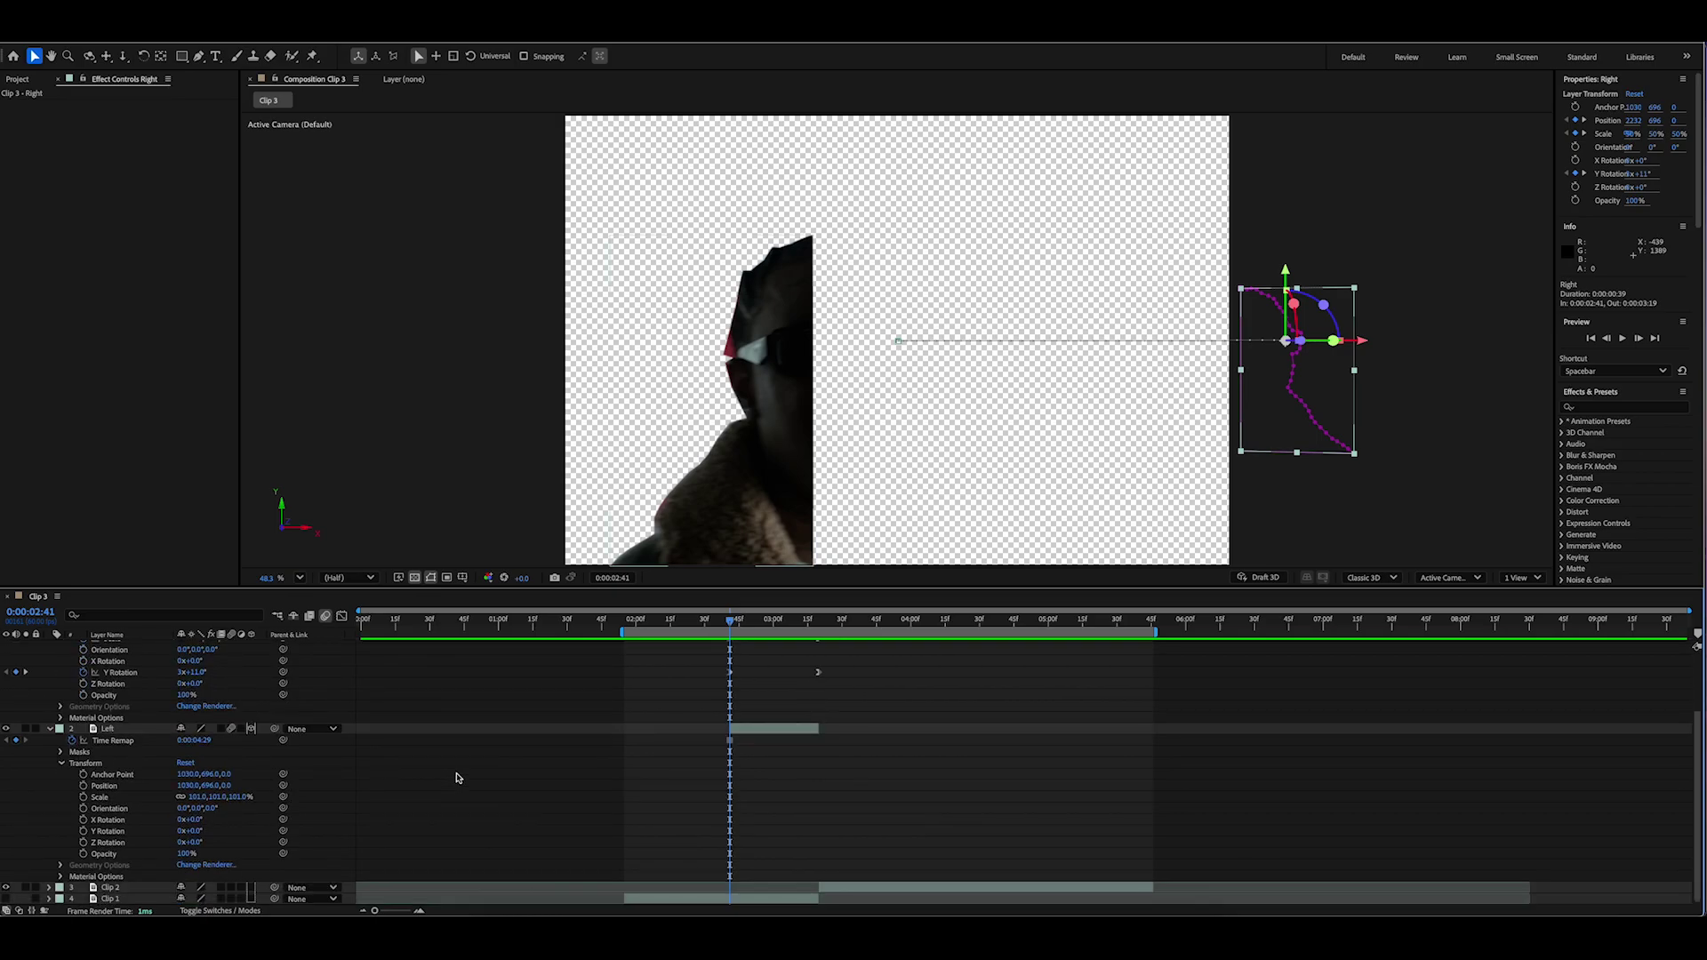
click(133, 731)
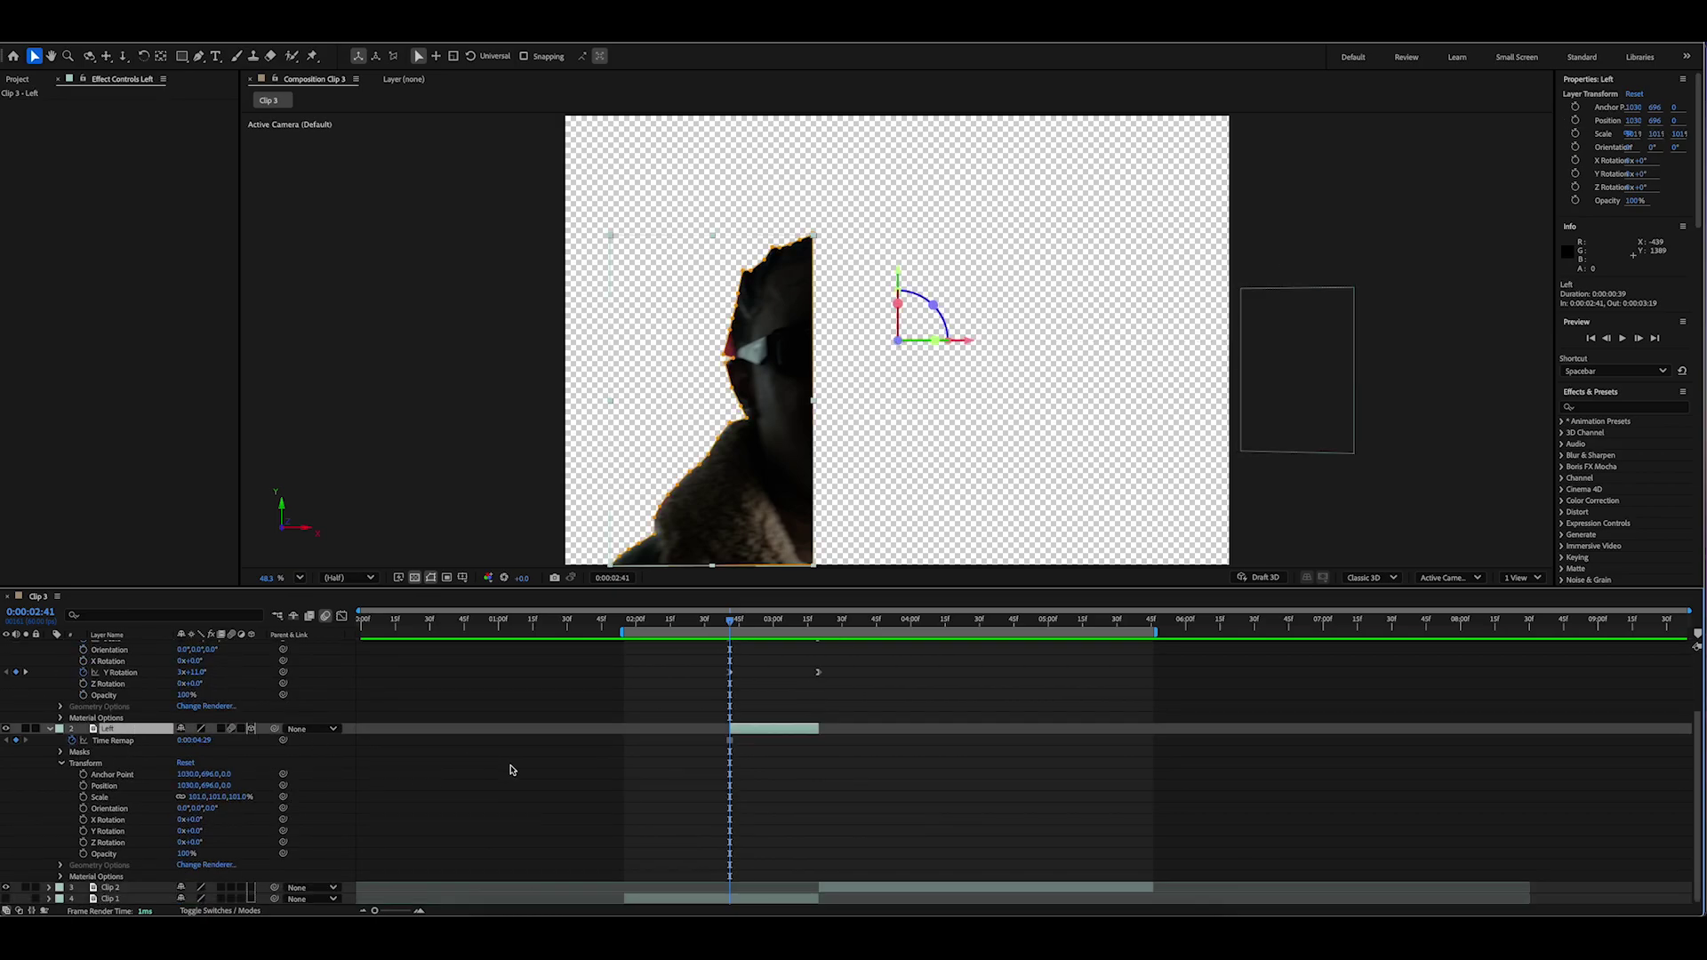
key(ctrl+v)
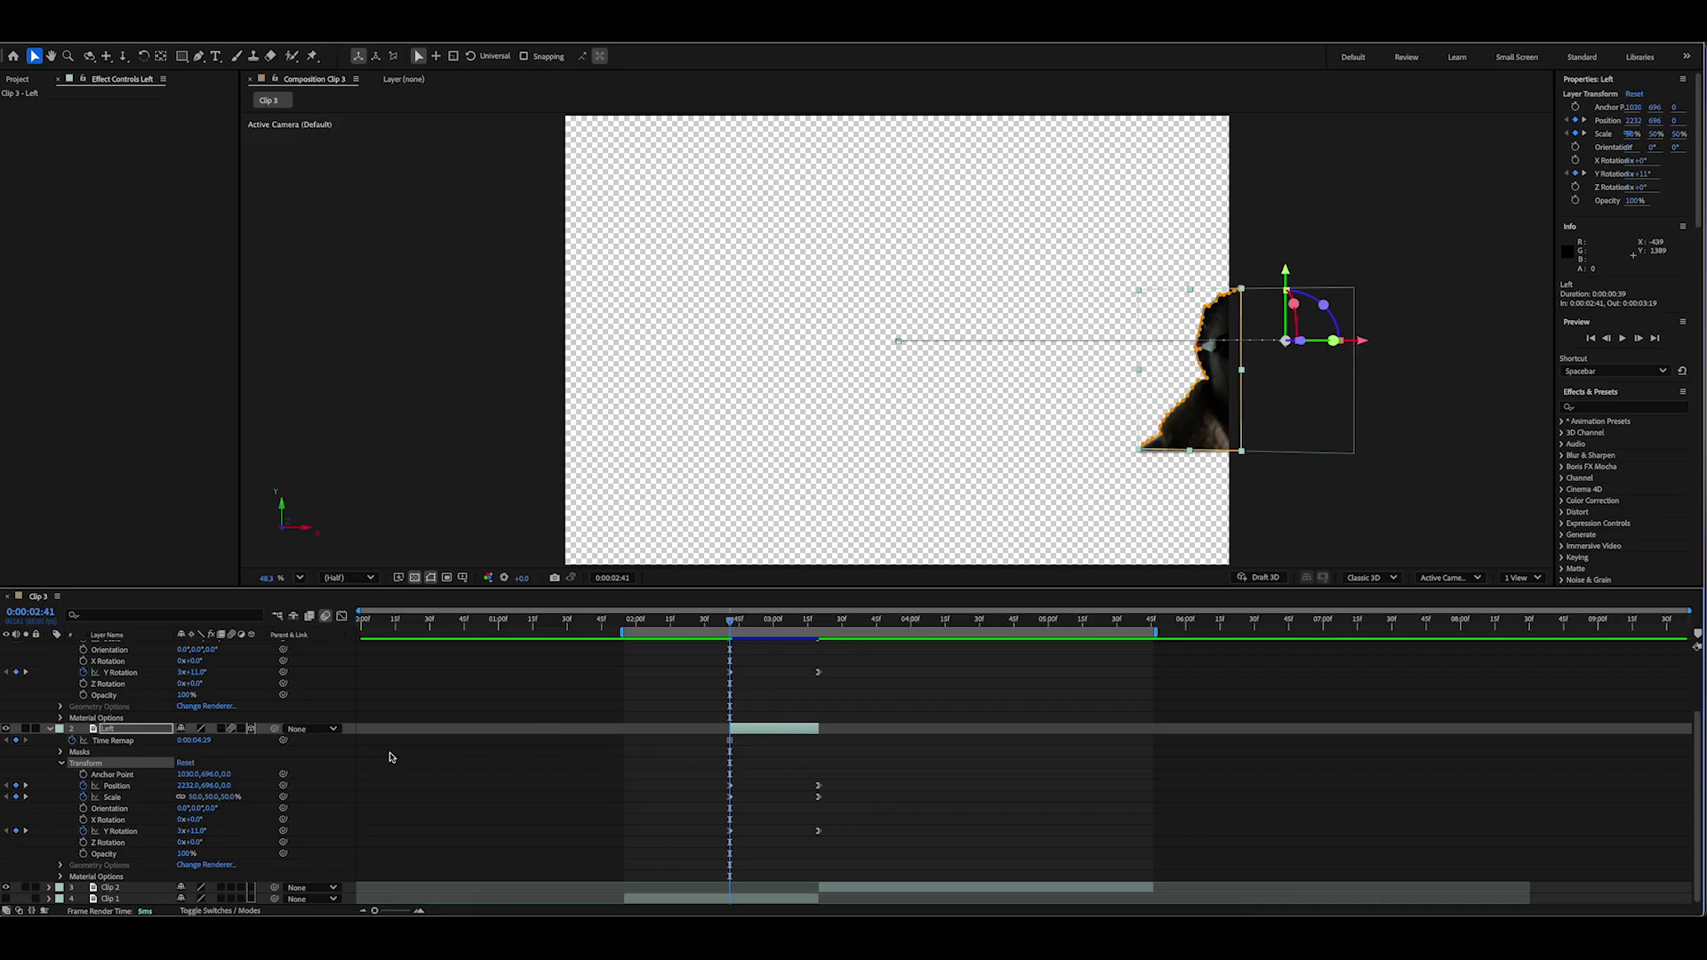
Step: Set the Left layer's starting Position X to 97 and preview both halves coming together
drag(190, 788, 121, 786)
key(space)
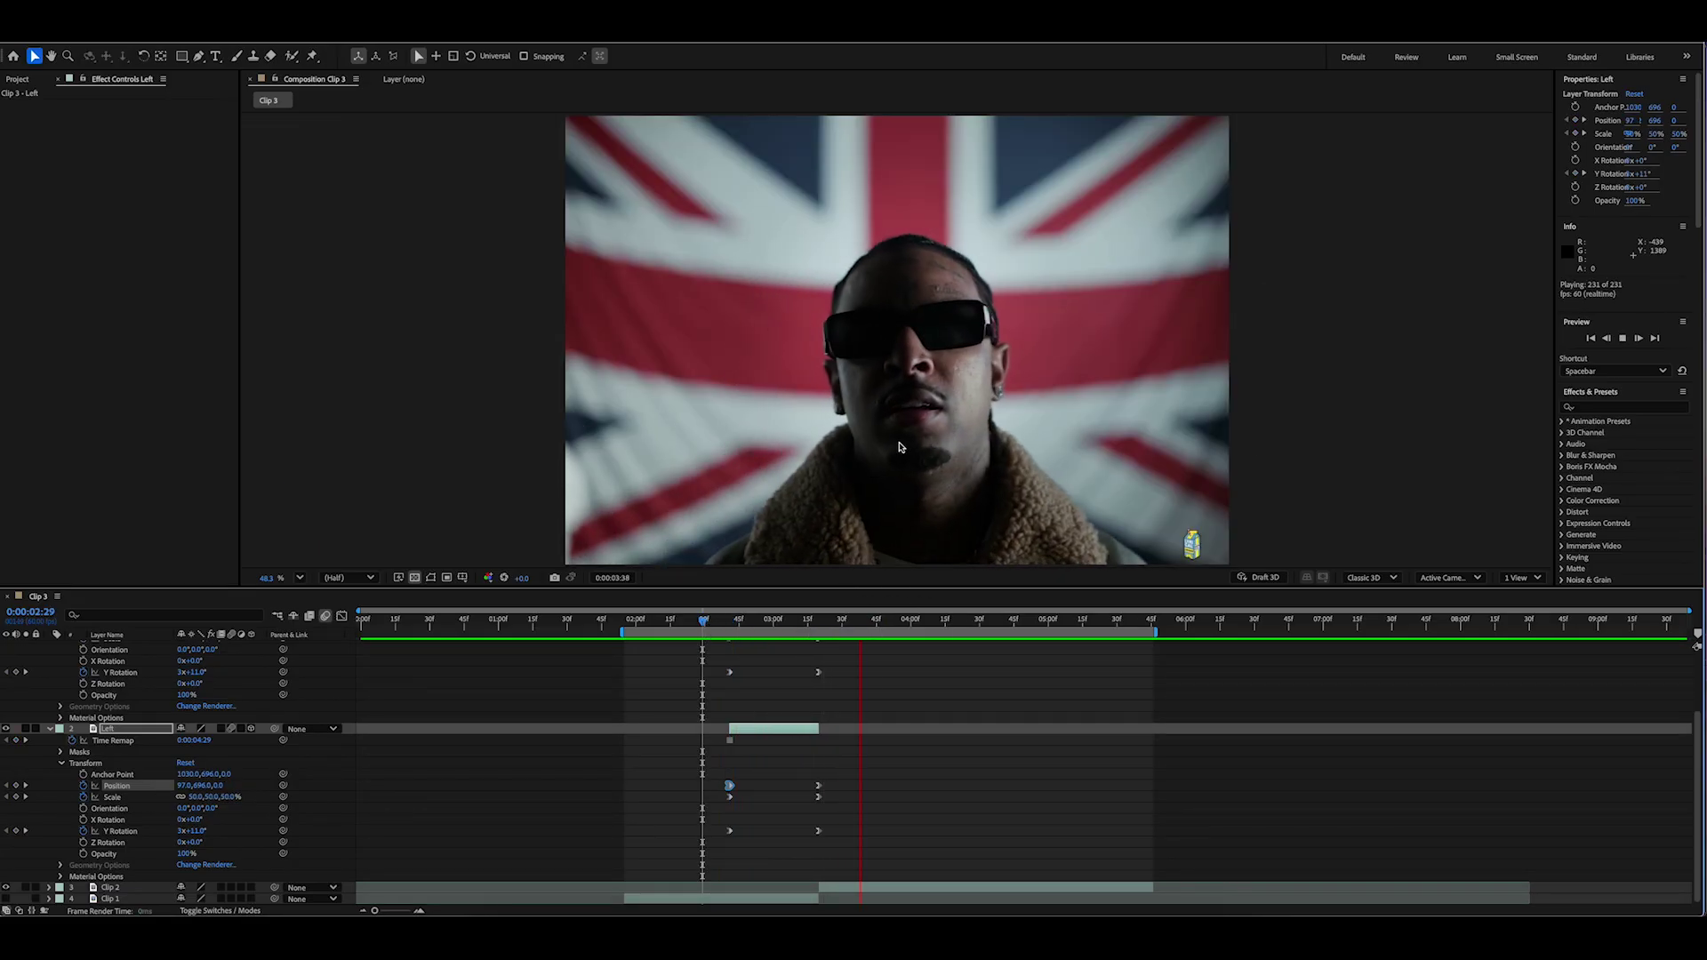
scroll(1002, 690, up, 3)
click(774, 645)
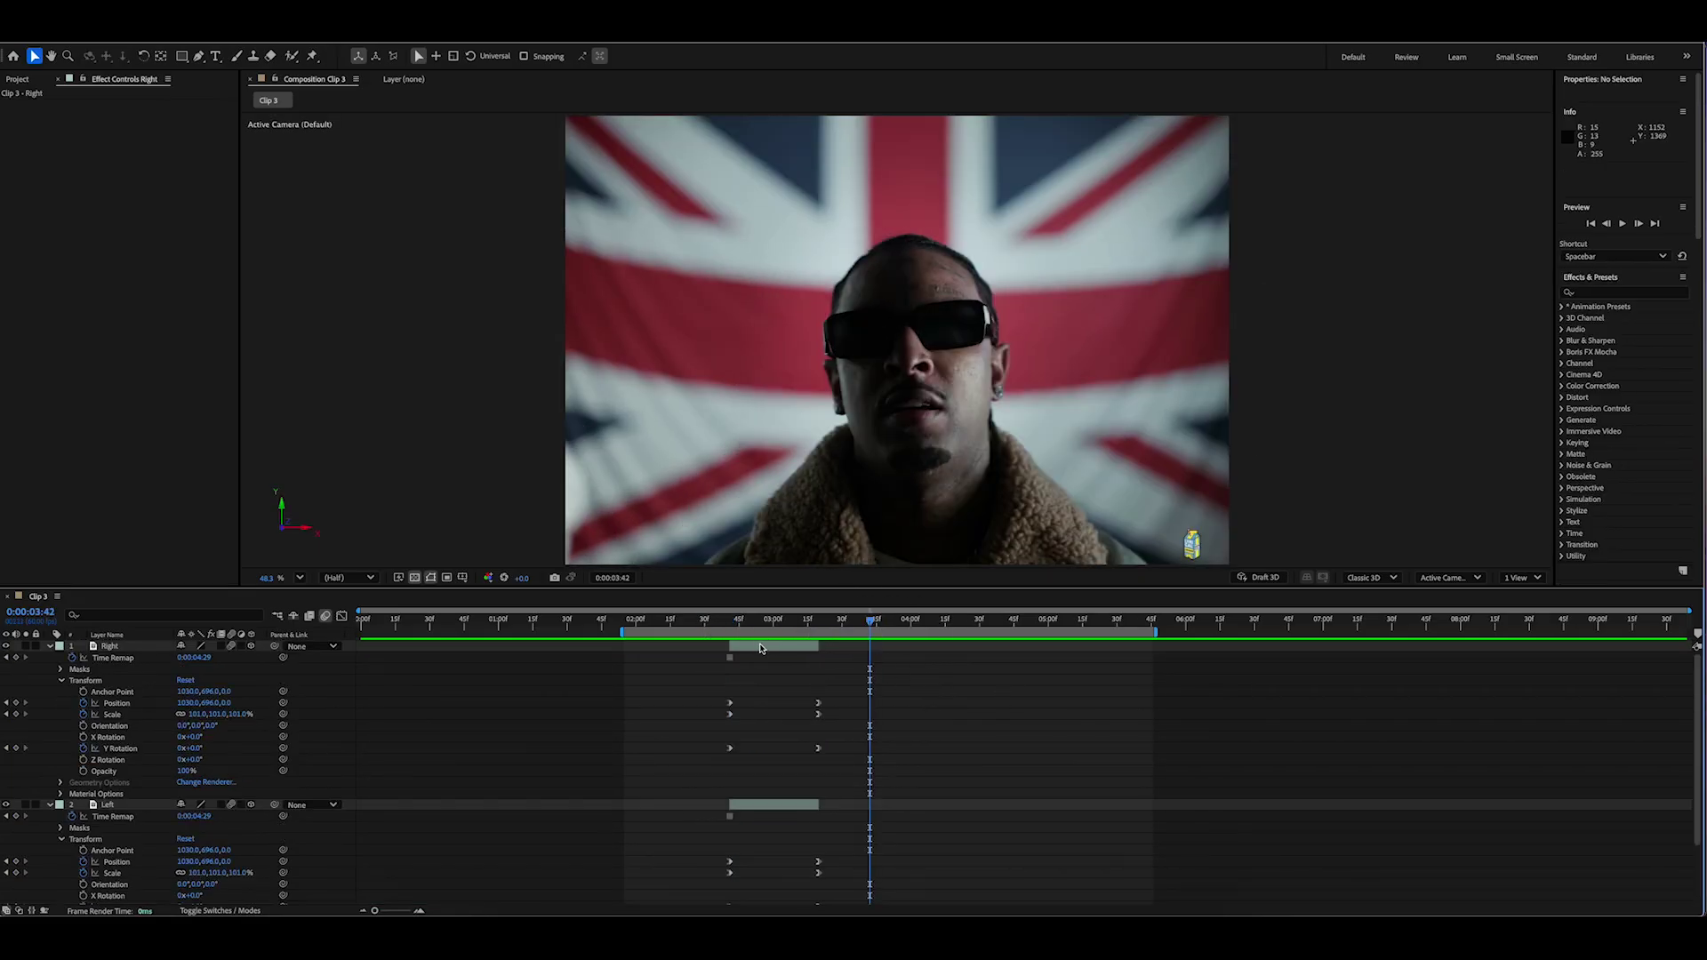
Step: Go to the start of the Right layer and apply the Brightness & Contrast effect to it
click(760, 647)
key(i)
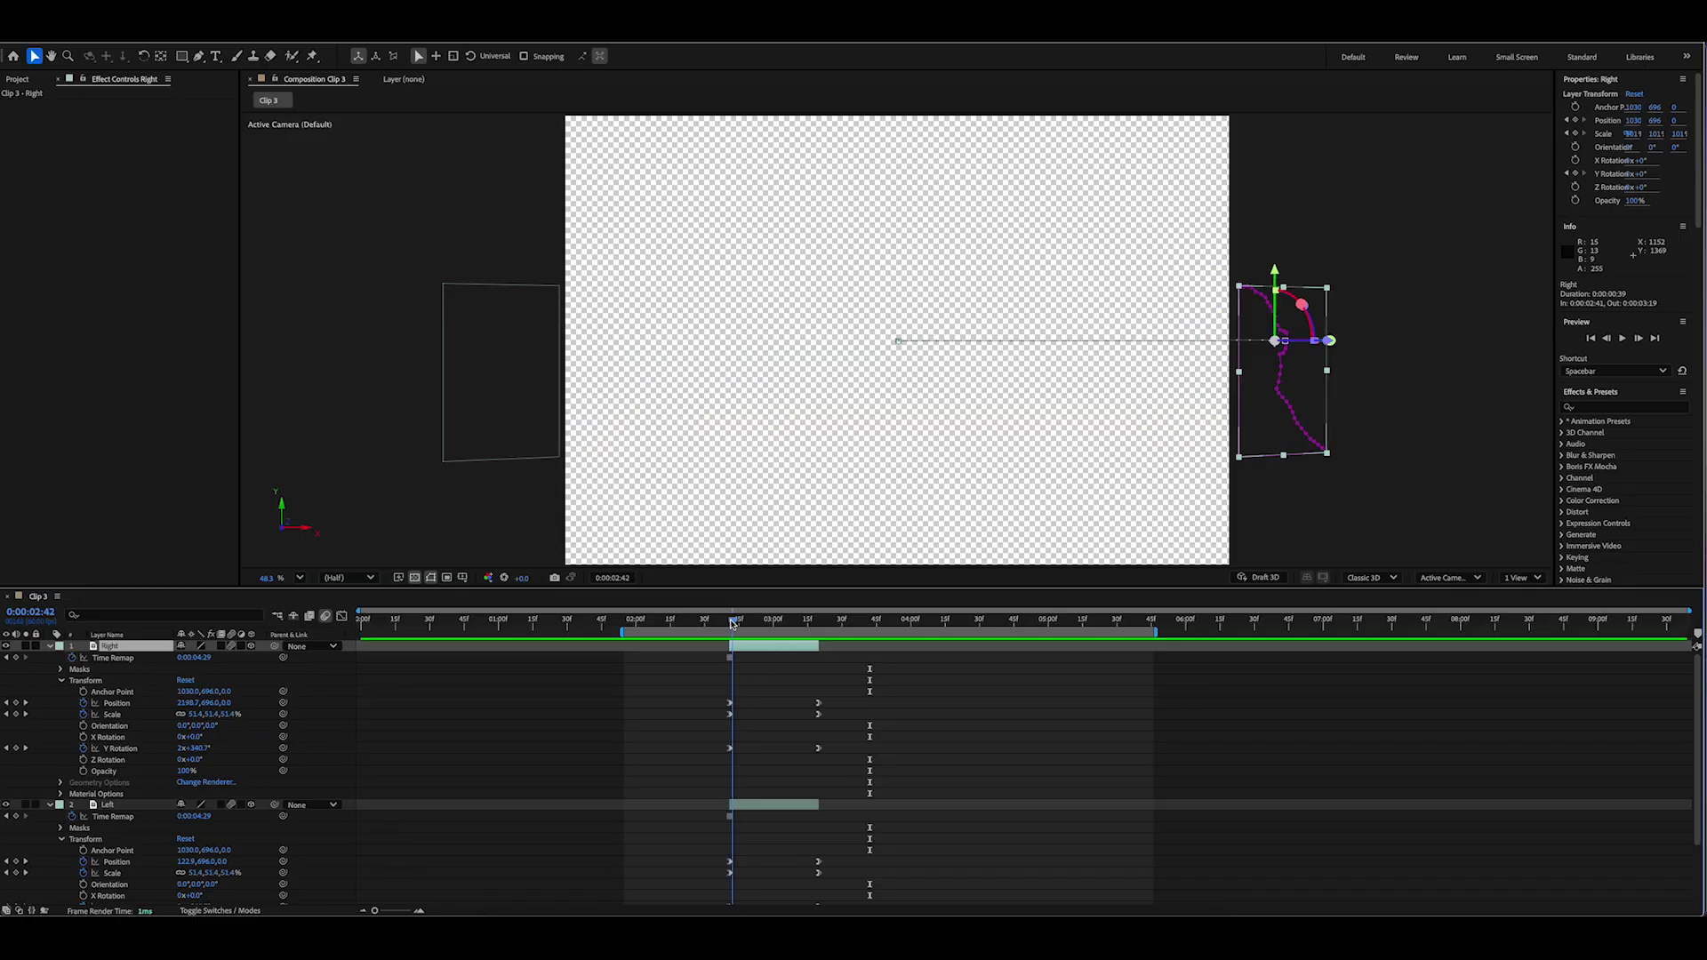
click(1620, 406)
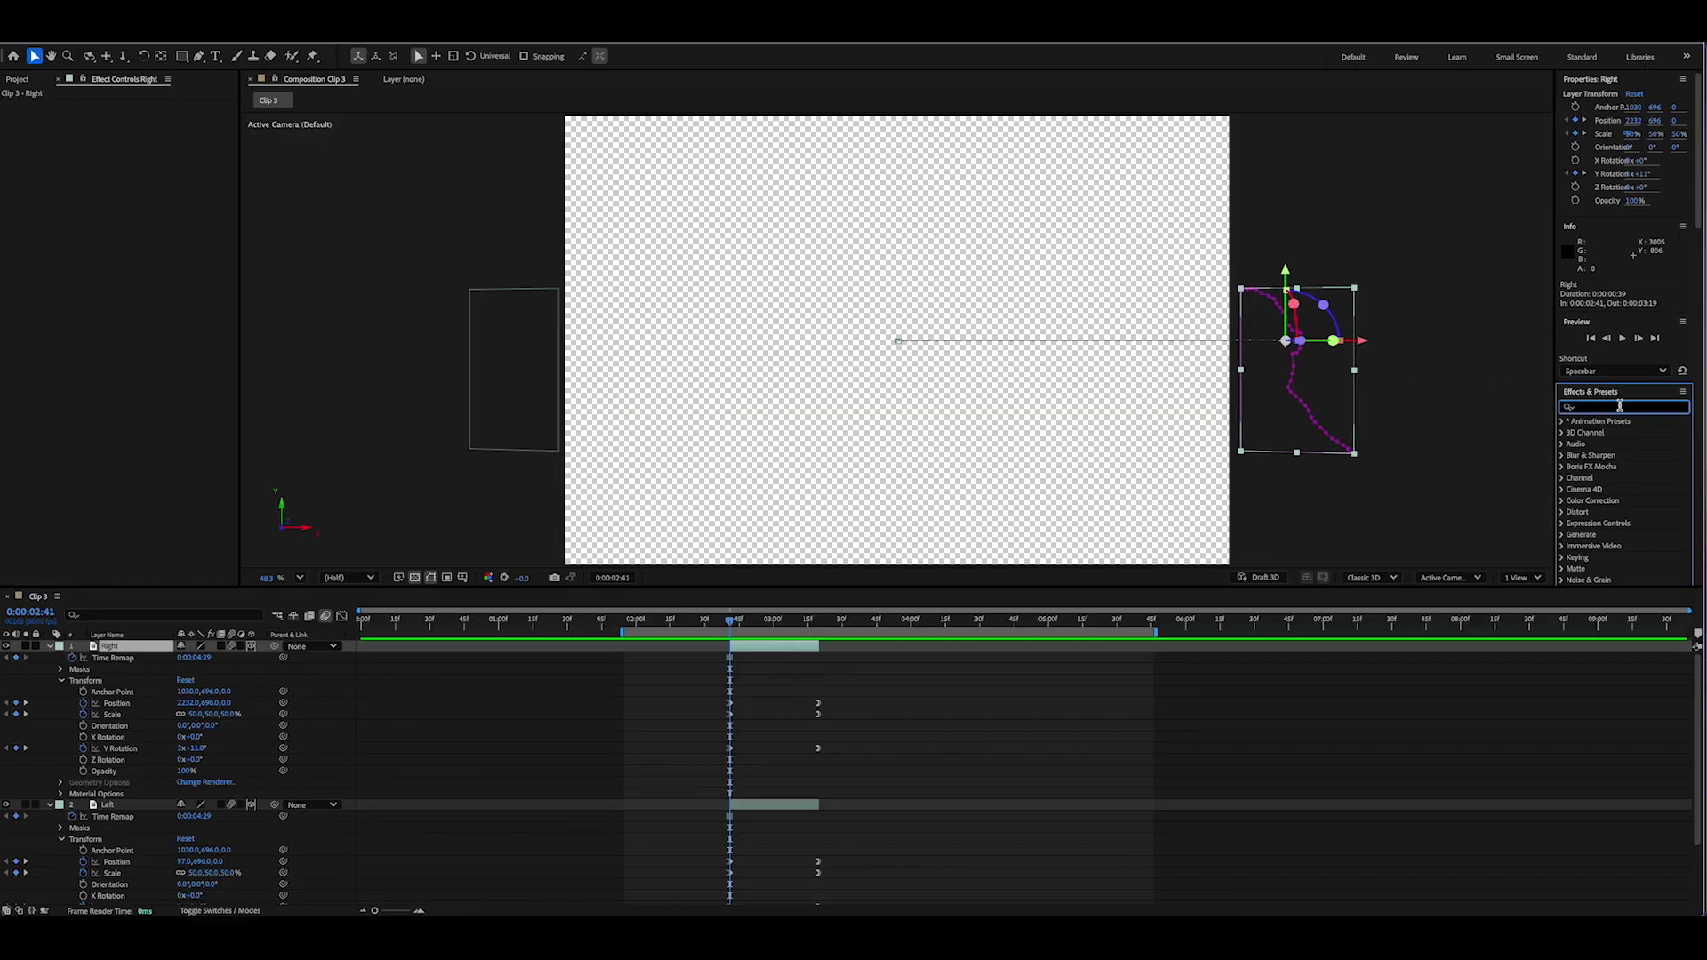
text(brightn)
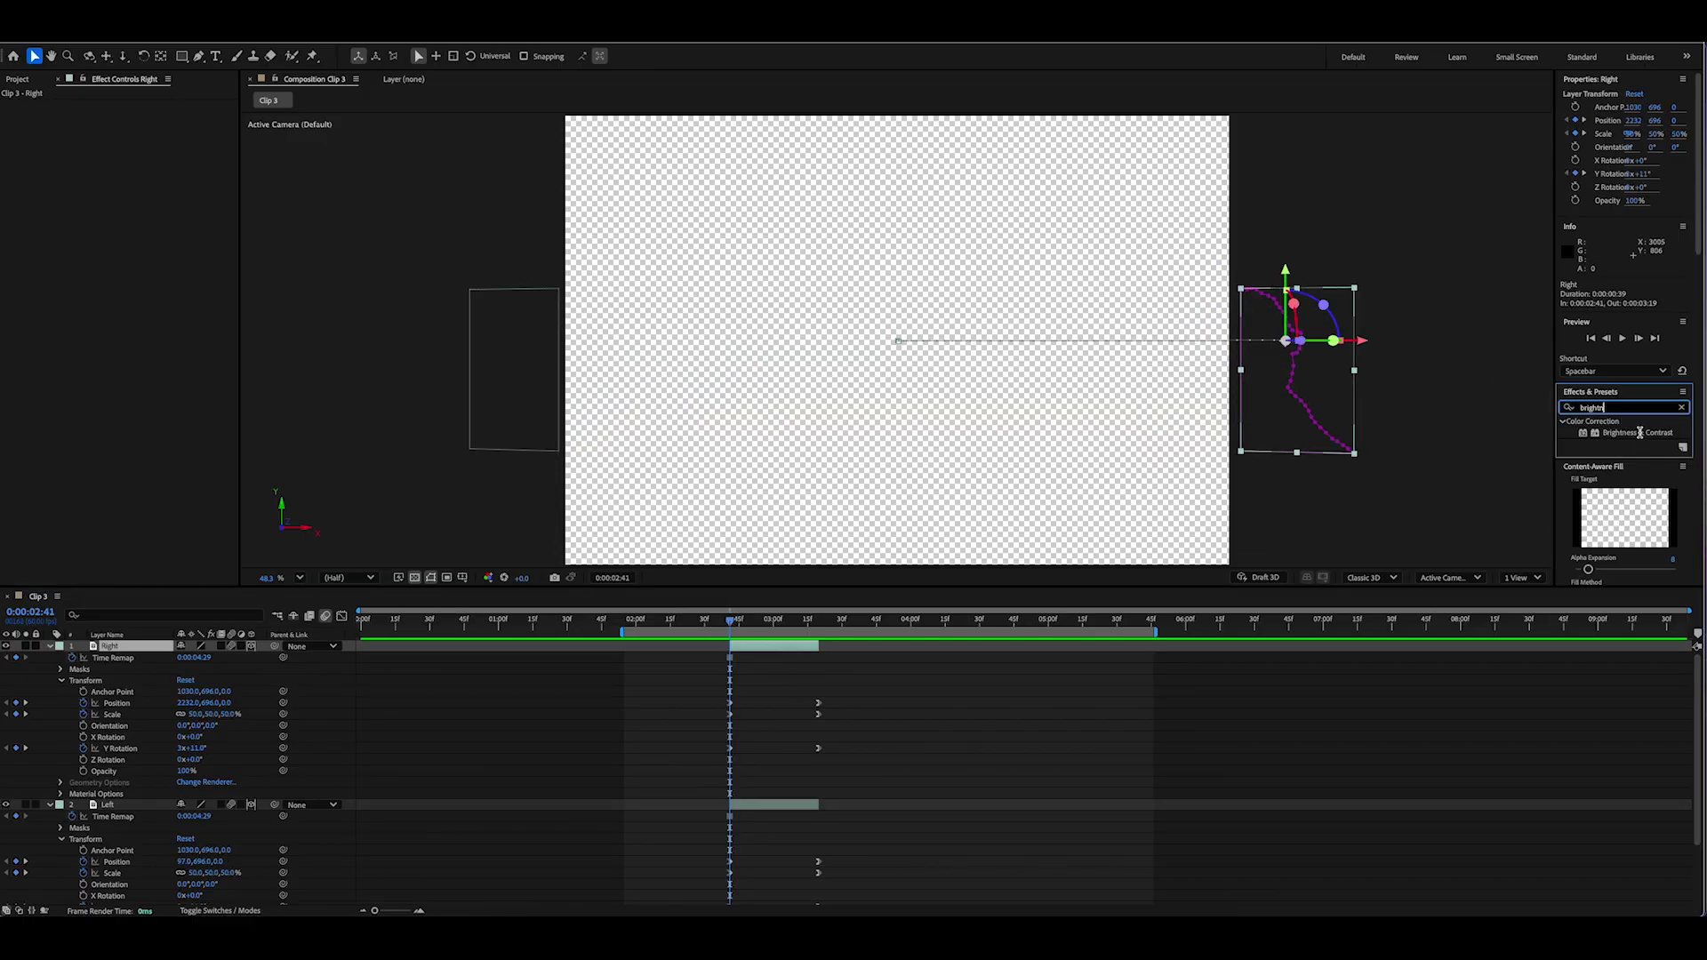
drag(1640, 432, 829, 559)
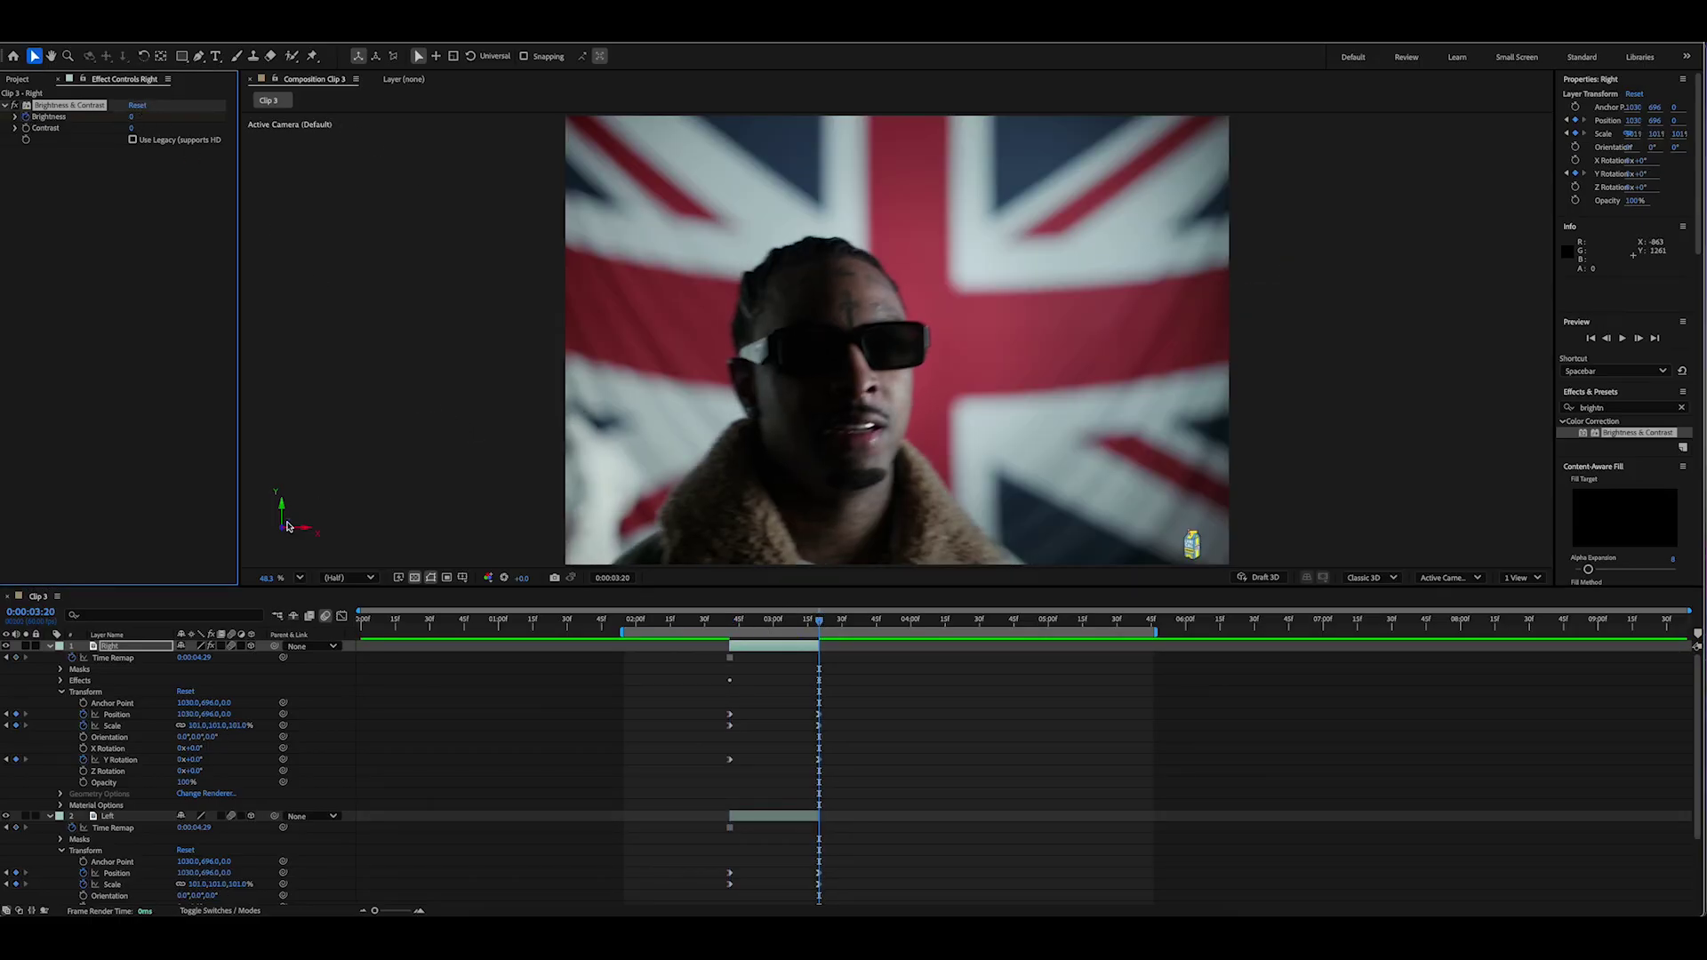
Step: Reveal the Right layer's Brightness keyframes and apply Easy Ease In to both of them
click(61, 680)
click(75, 692)
drag(685, 690, 839, 717)
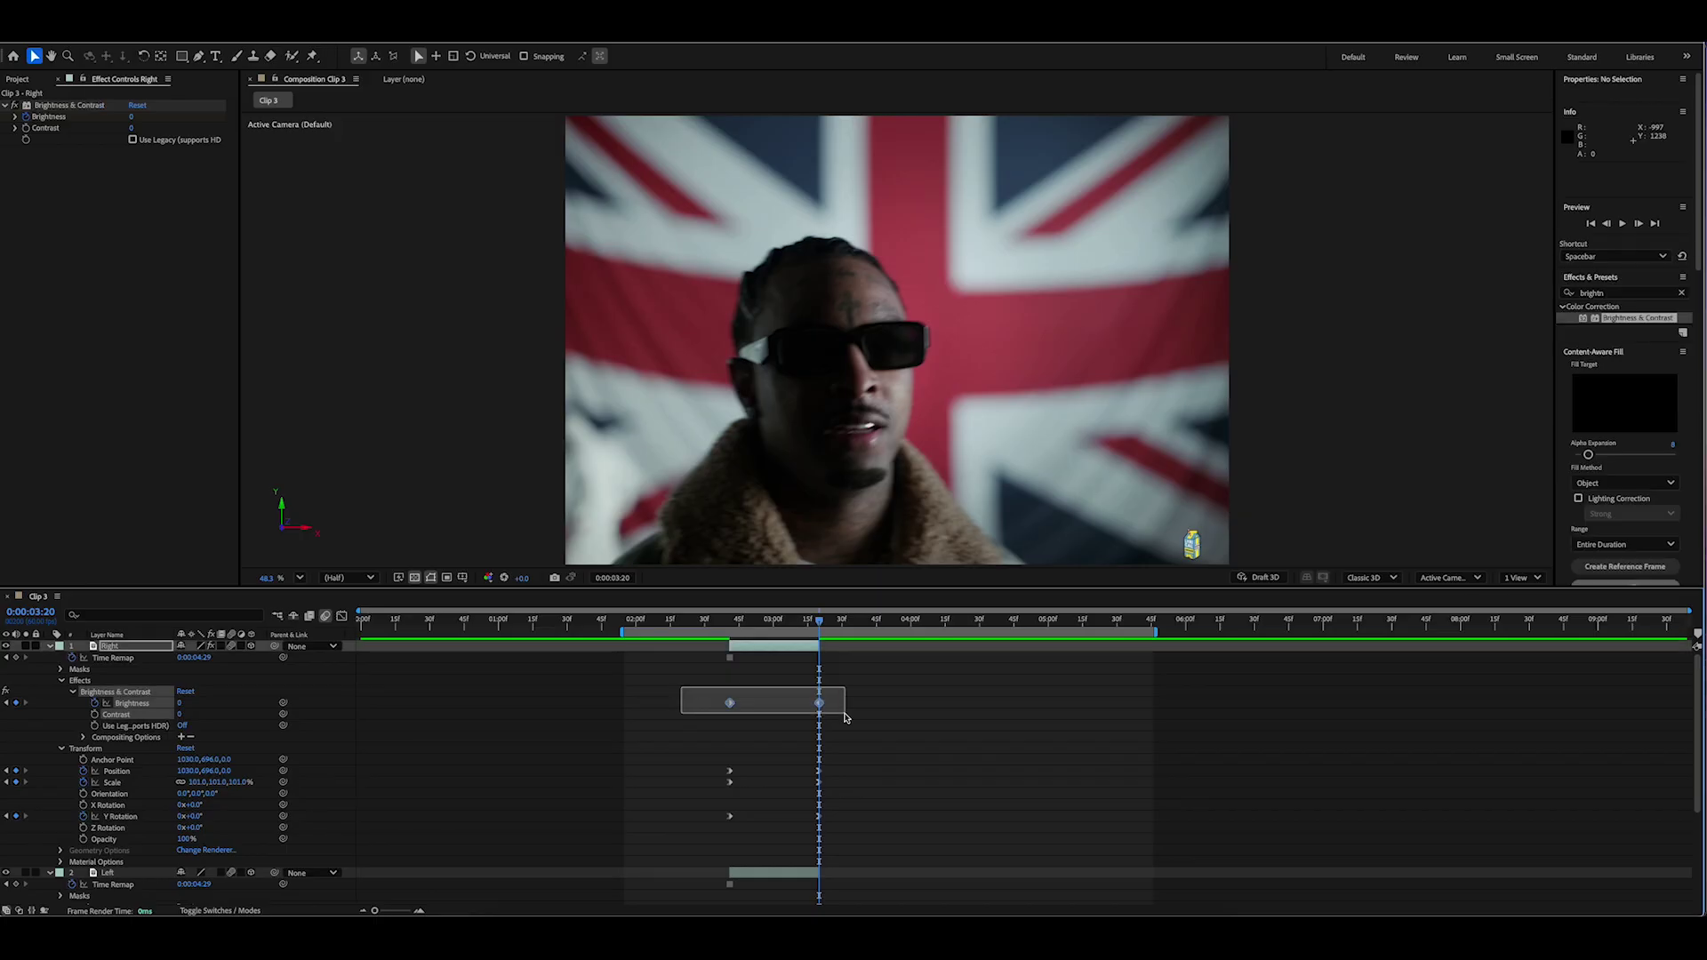
right_click(819, 703)
mouse_move(867, 902)
click(1030, 778)
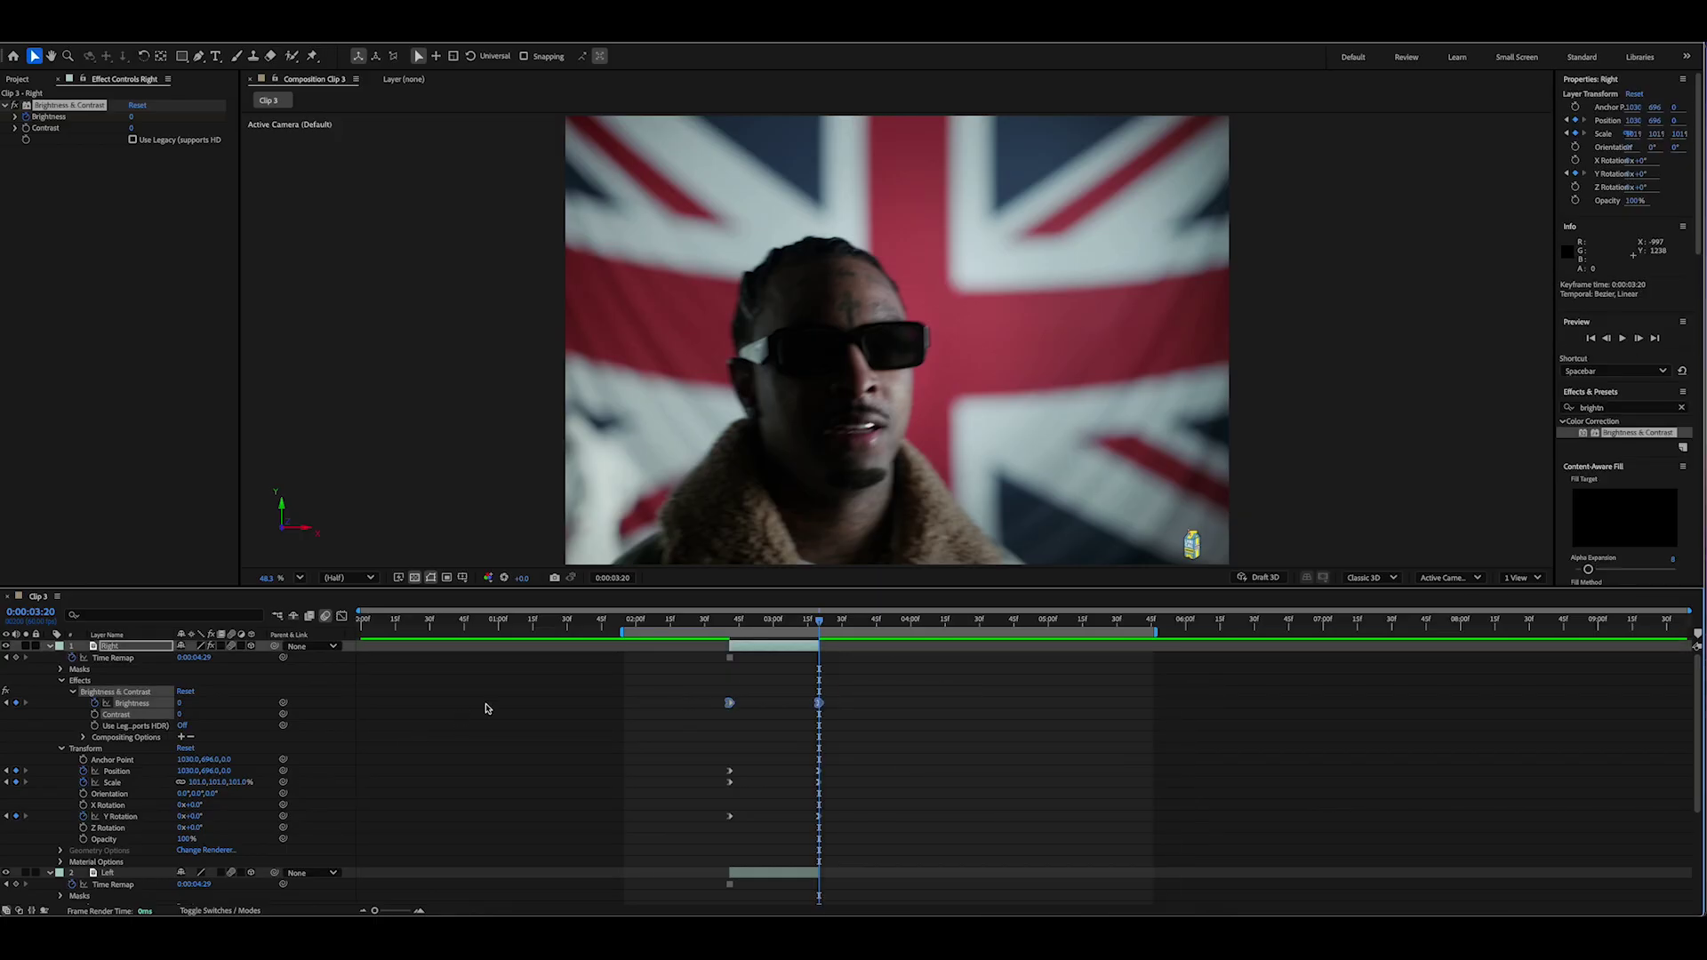
Step: Set the Right layer's Brightness to 150 at 0:00:02:41 and copy its Brightness & Contrast effect to the Left layer
click(730, 621)
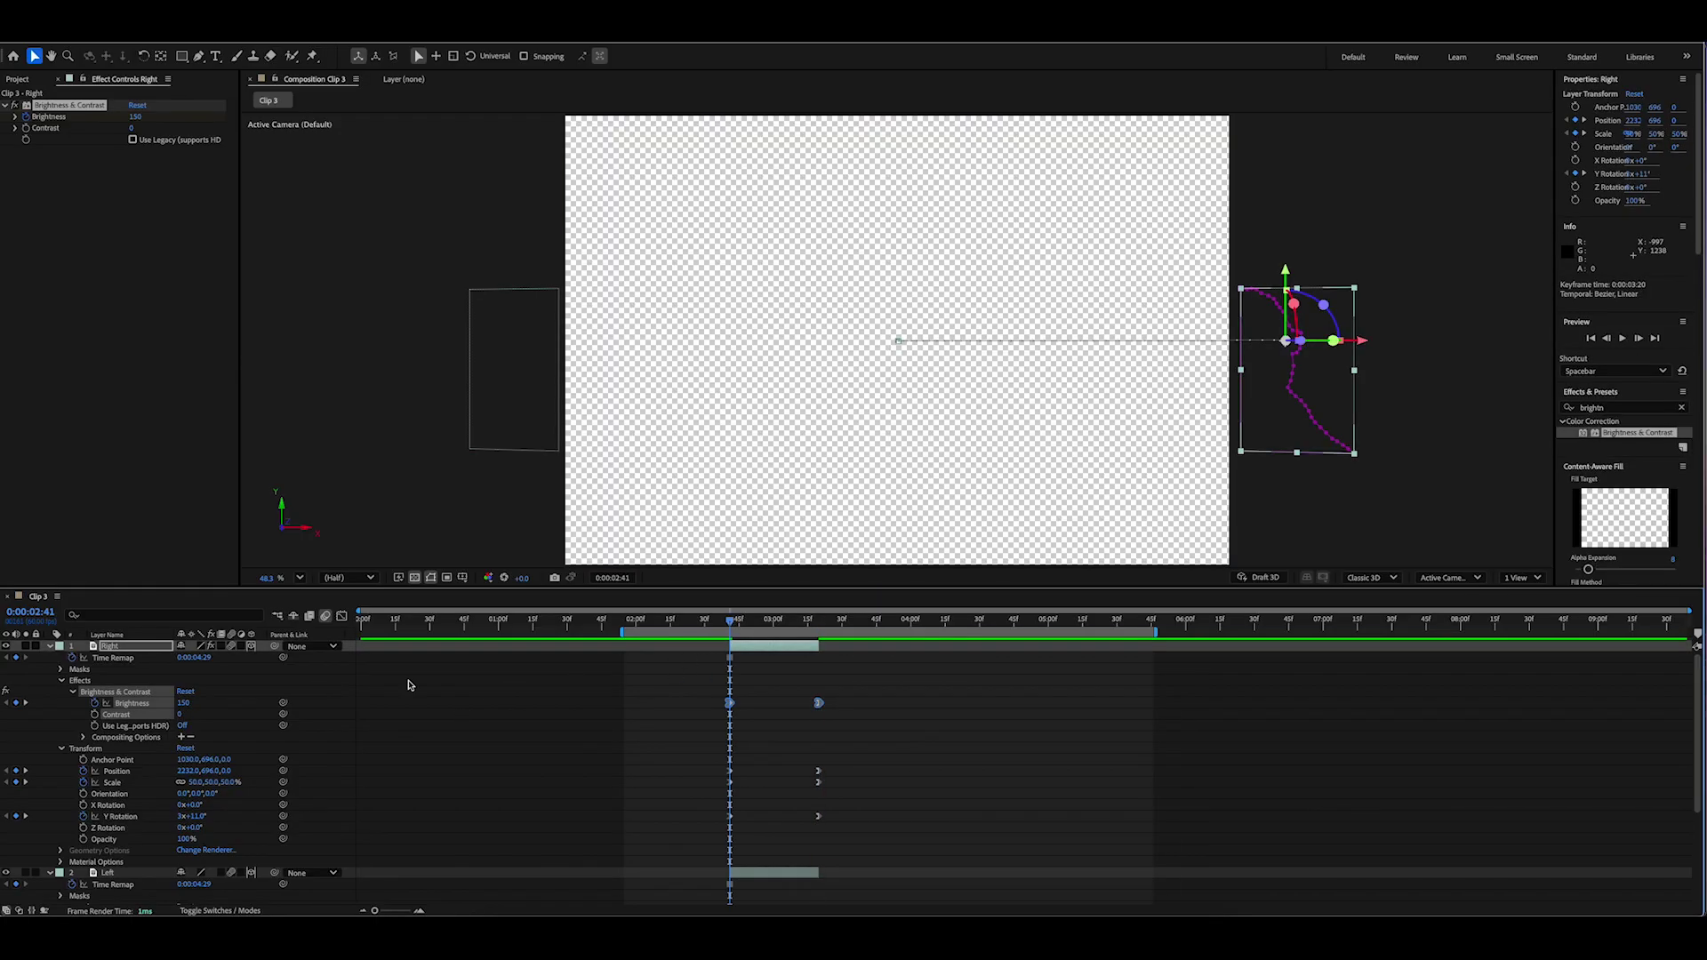
click(313, 724)
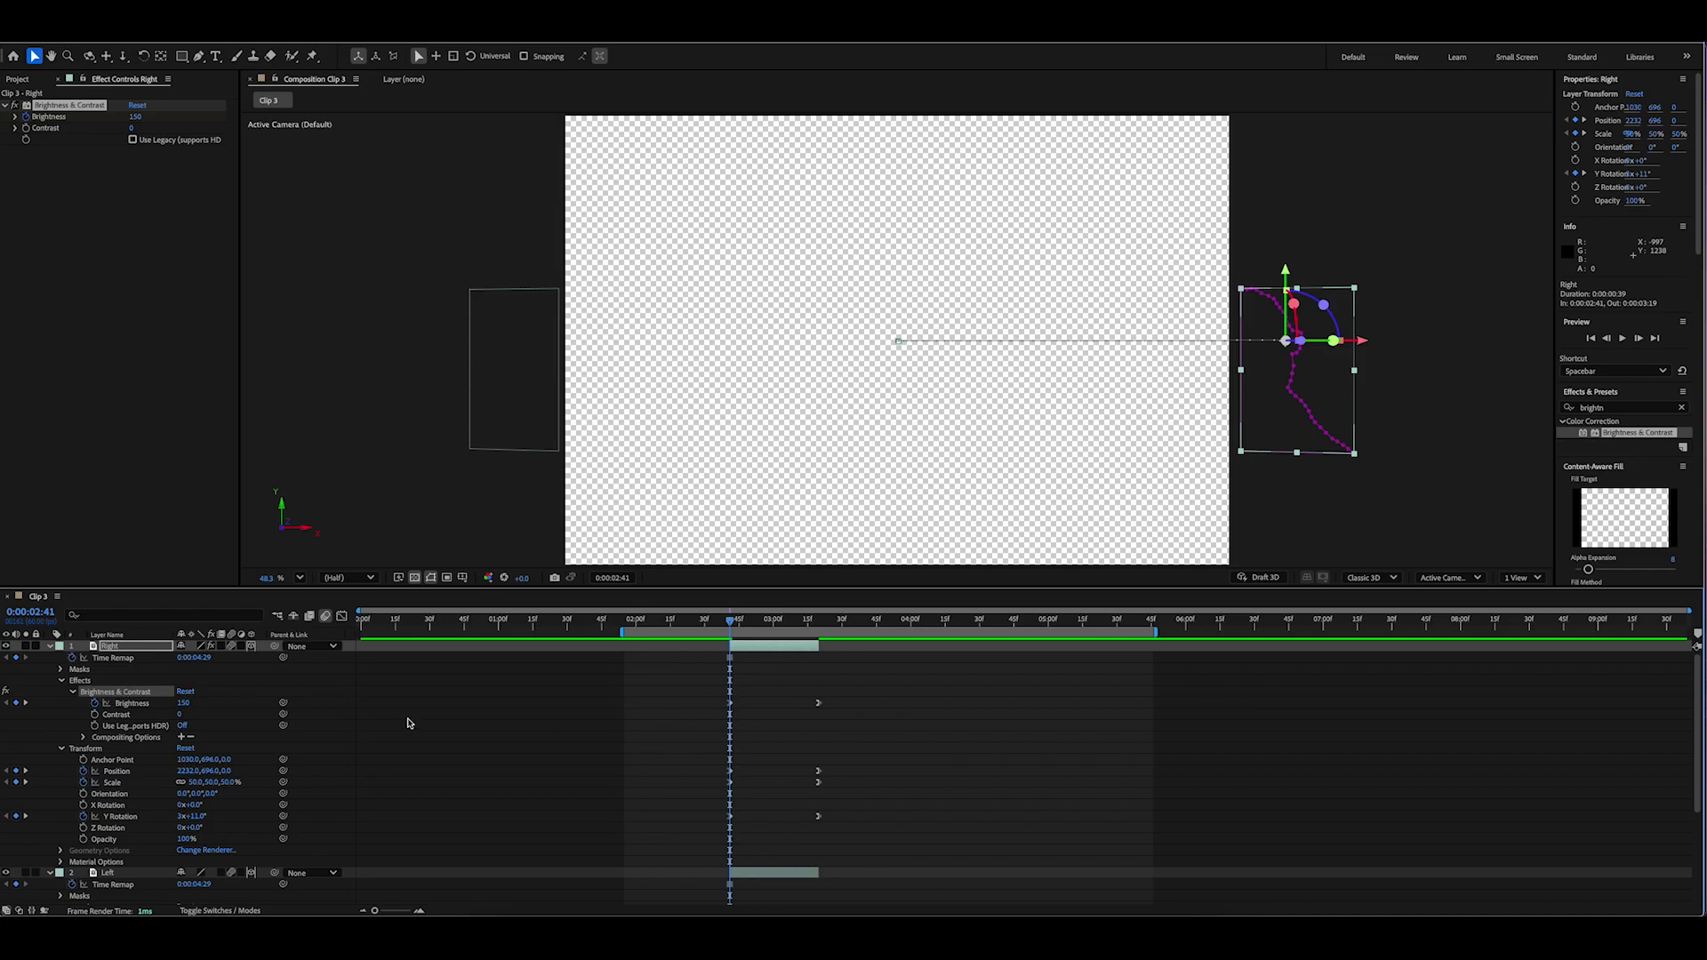
scroll(400, 724, down, 5)
click(146, 731)
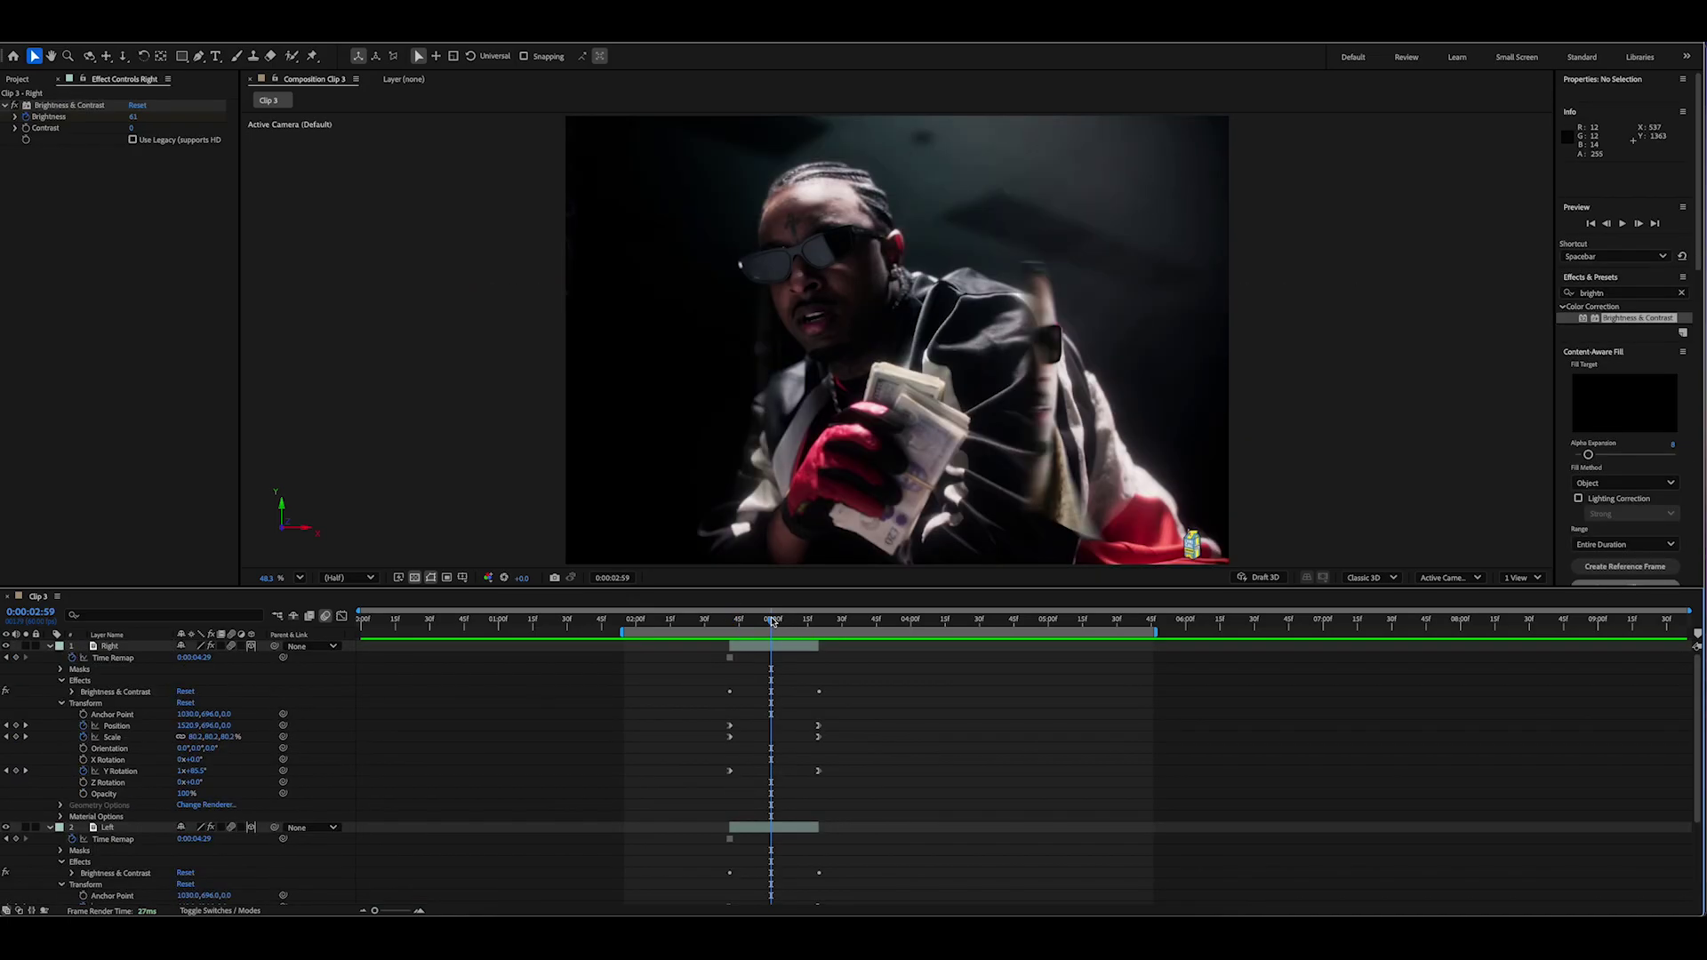
Step: Duplicate the Right layer's Brightness & Contrast effect three times so it is stacked four times
click(773, 621)
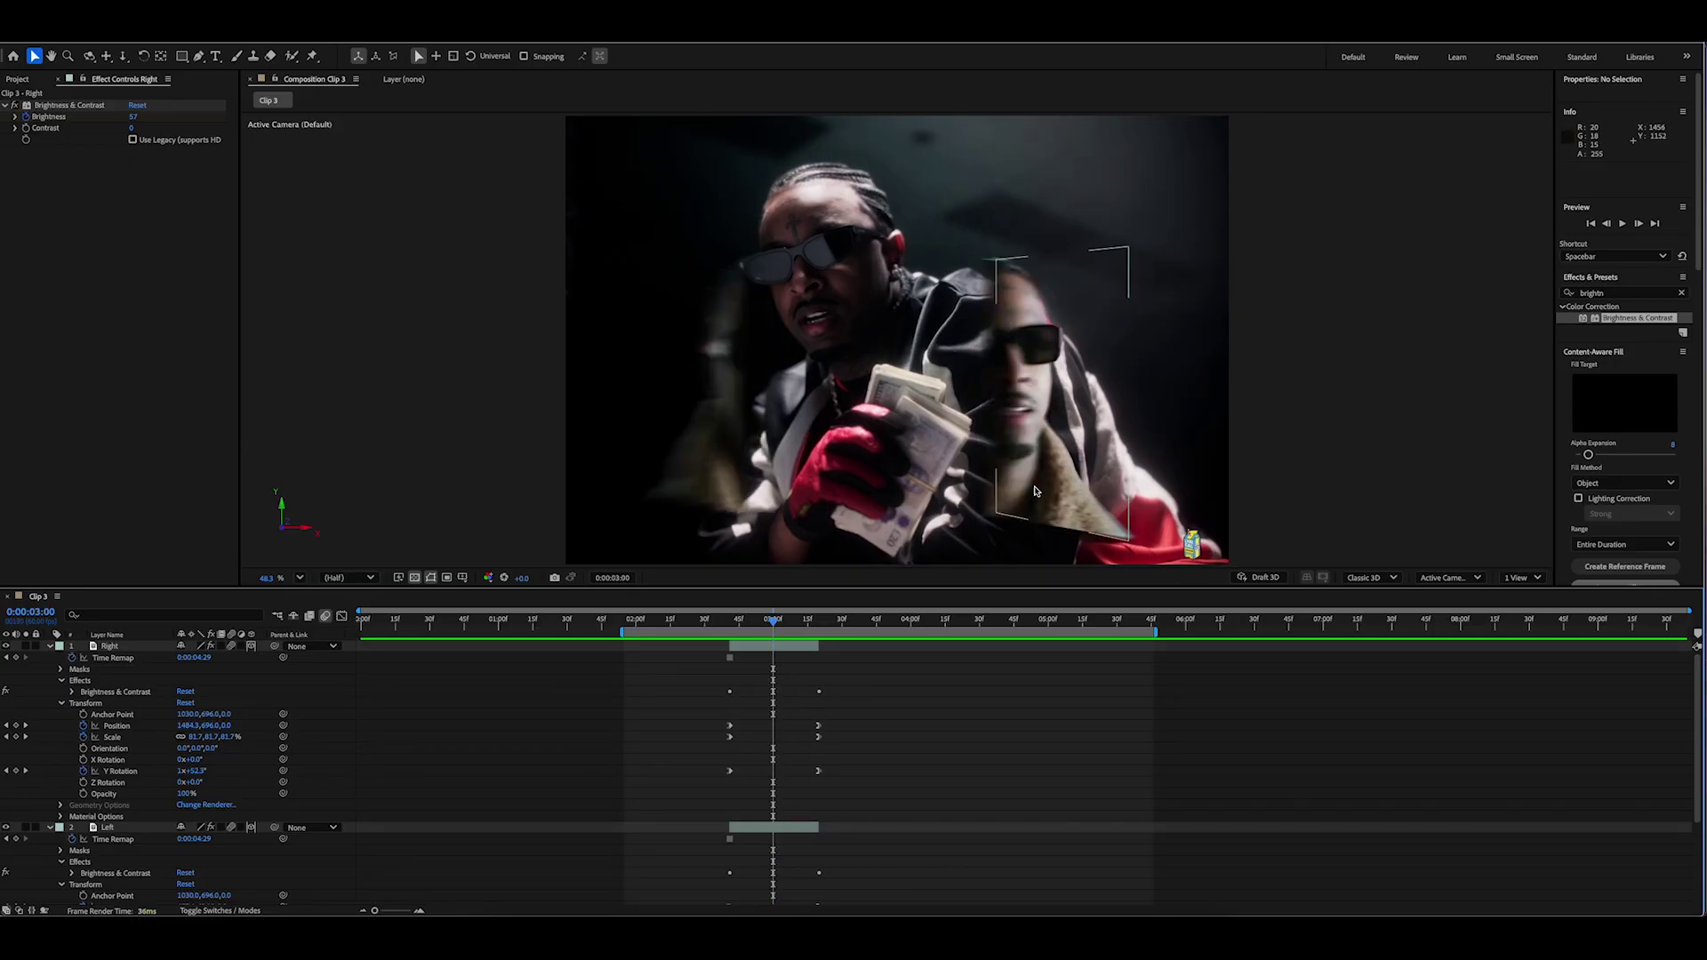
click(127, 694)
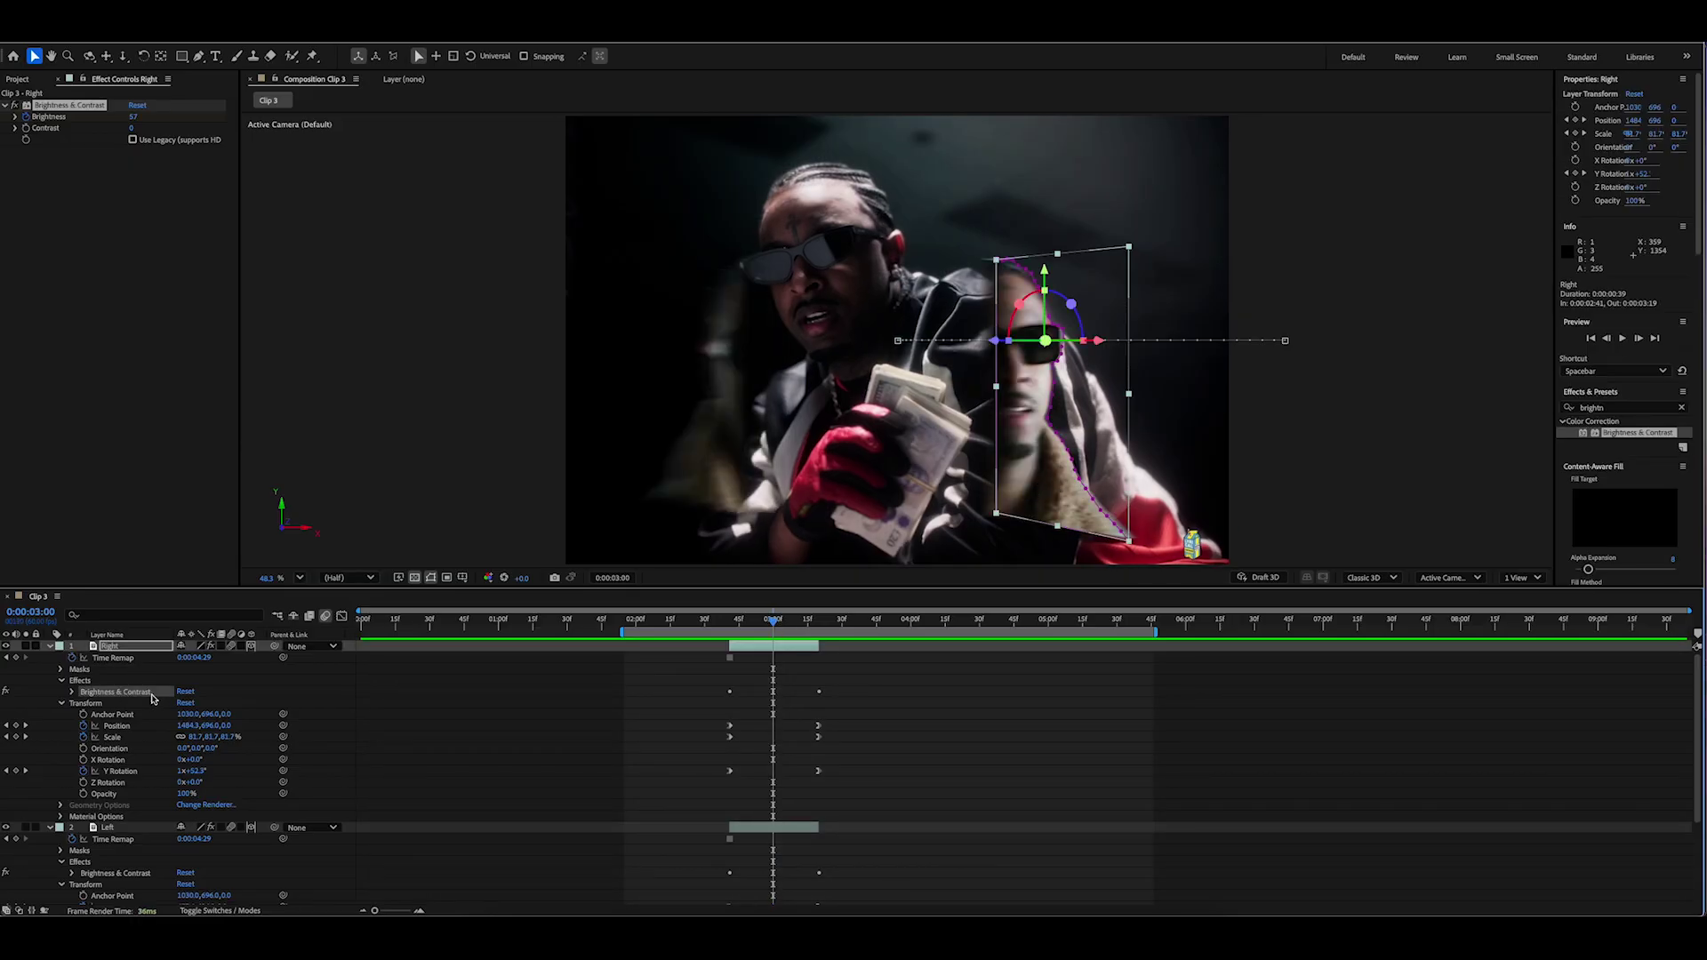
key(ctrl+d)
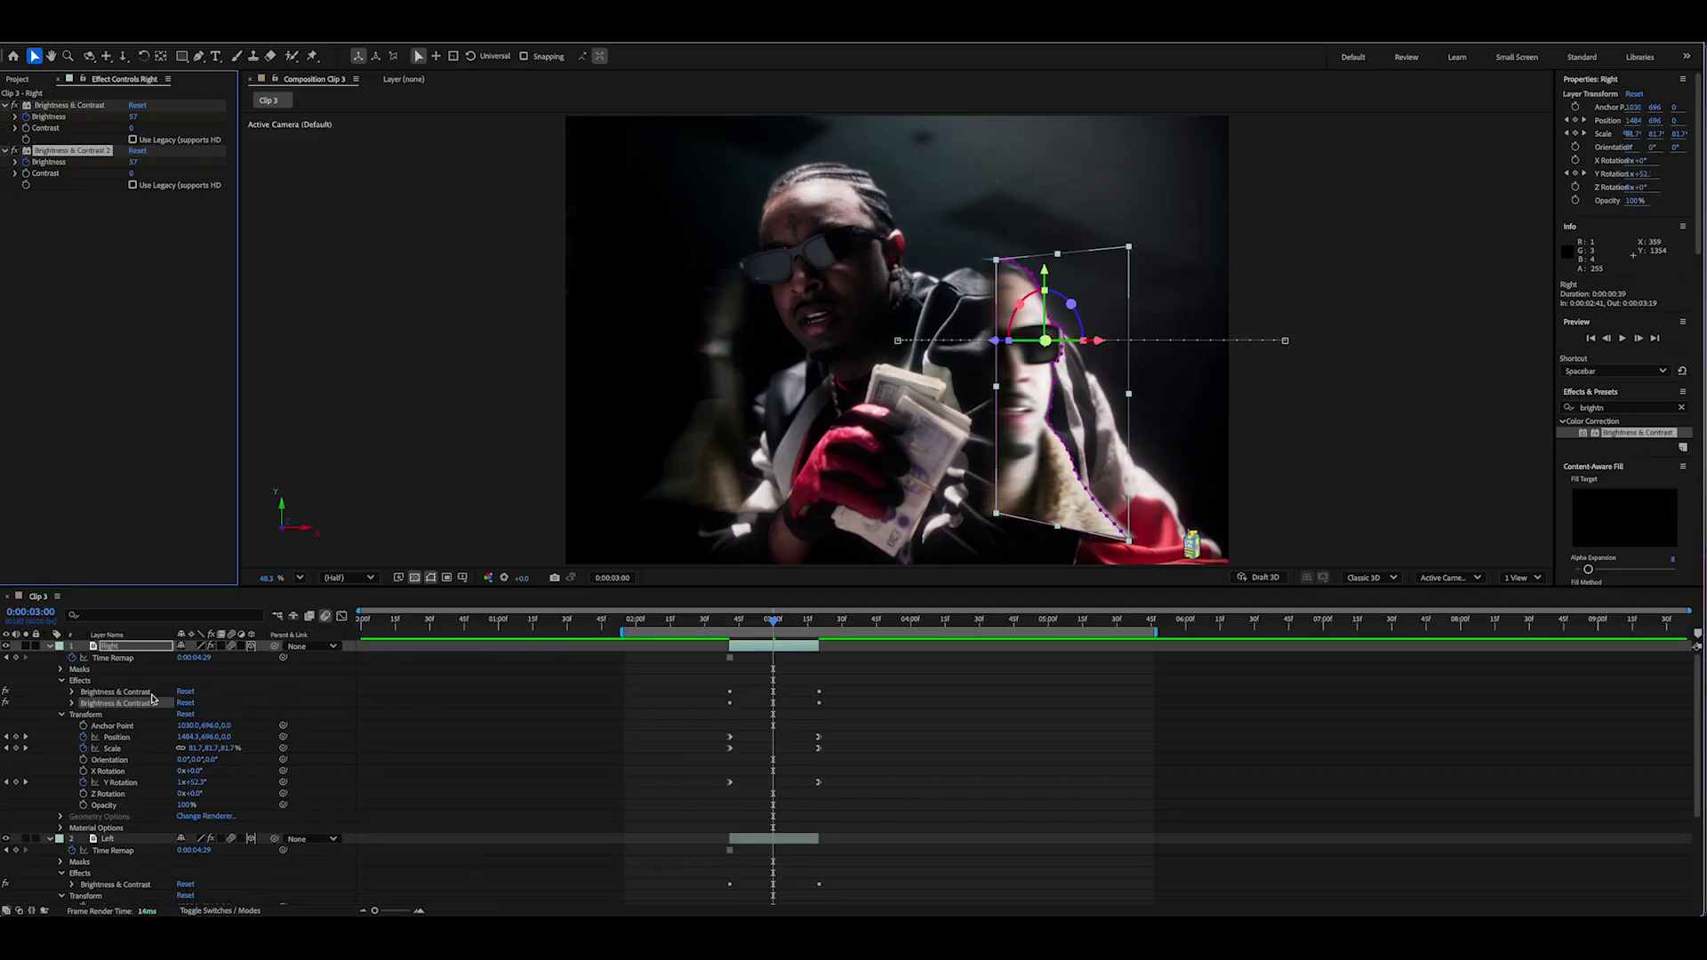
key(ctrl+d)
key(ctrl+d)
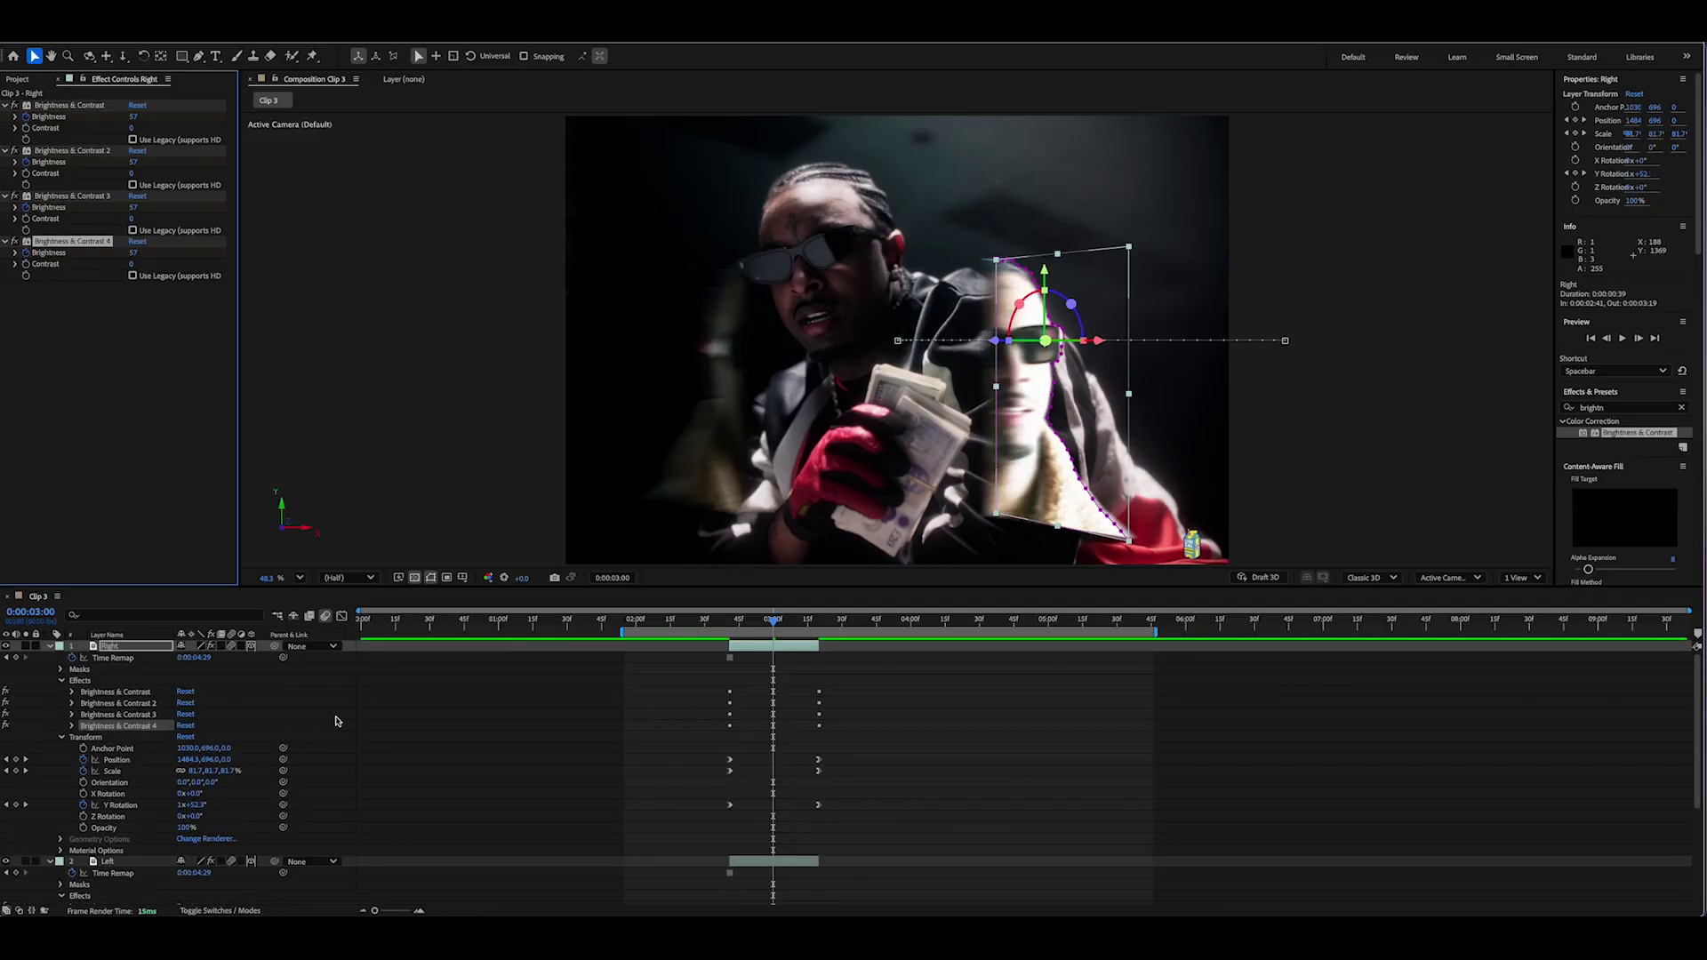
Step: Give the Left layer the same four stacked Brightness & Contrast effects and preview the brighter spin-in
scroll(253, 822, down, 4)
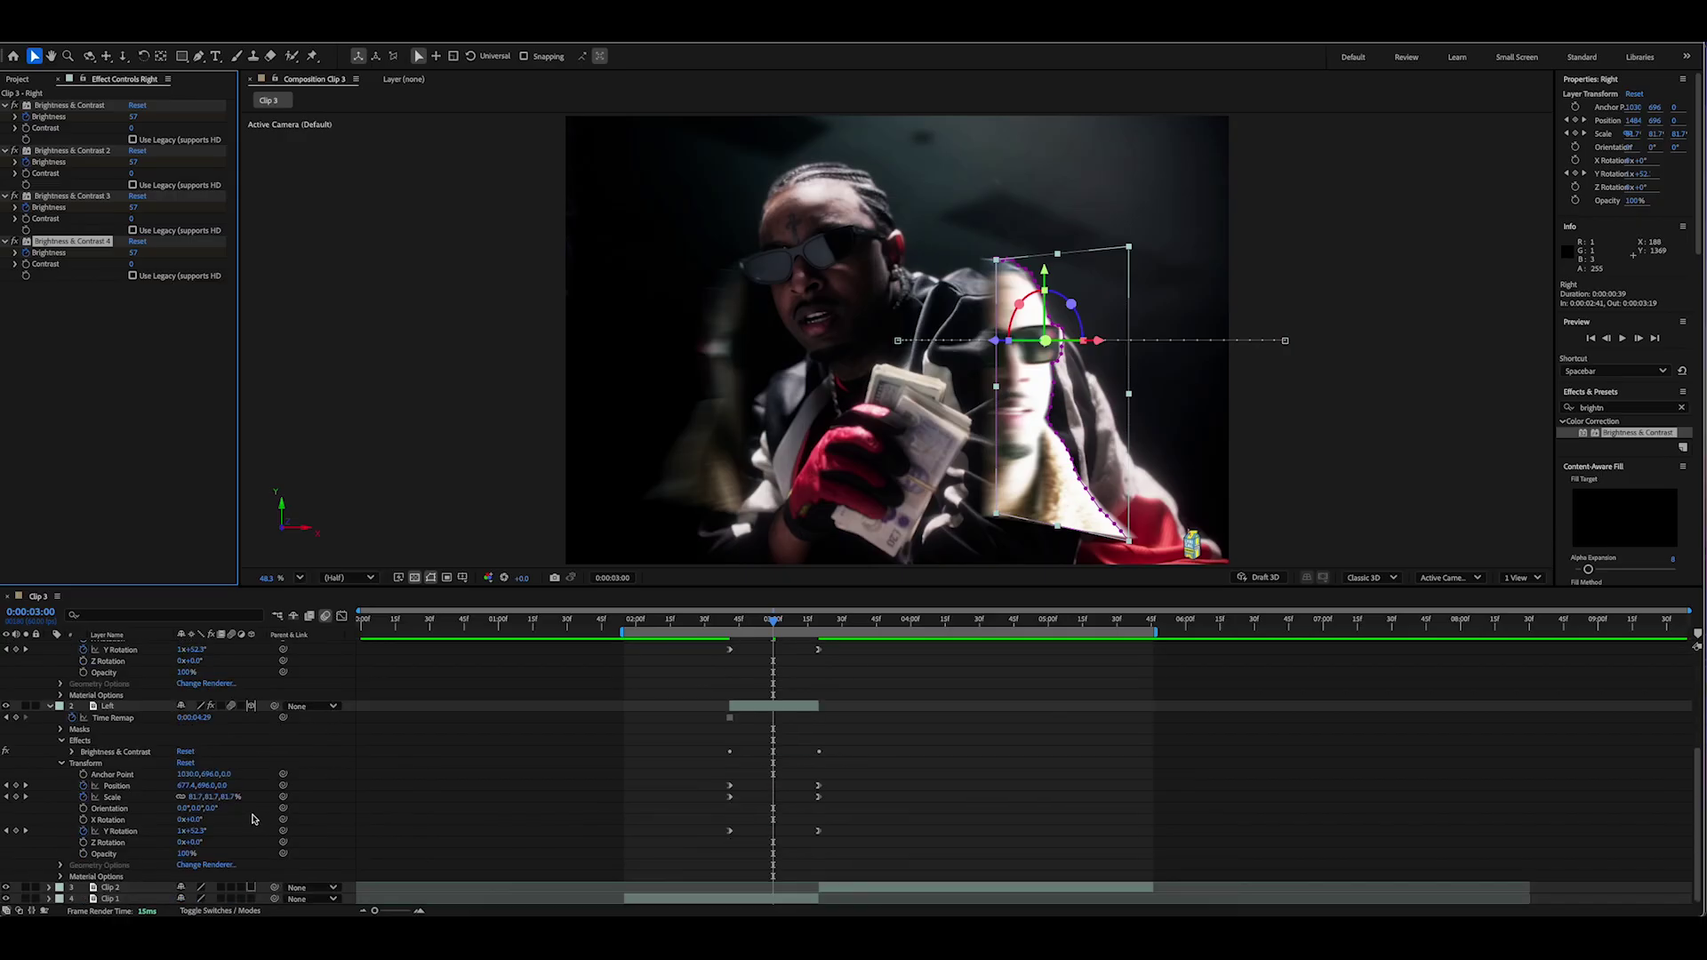
click(122, 754)
key(ctrl+v)
key(space)
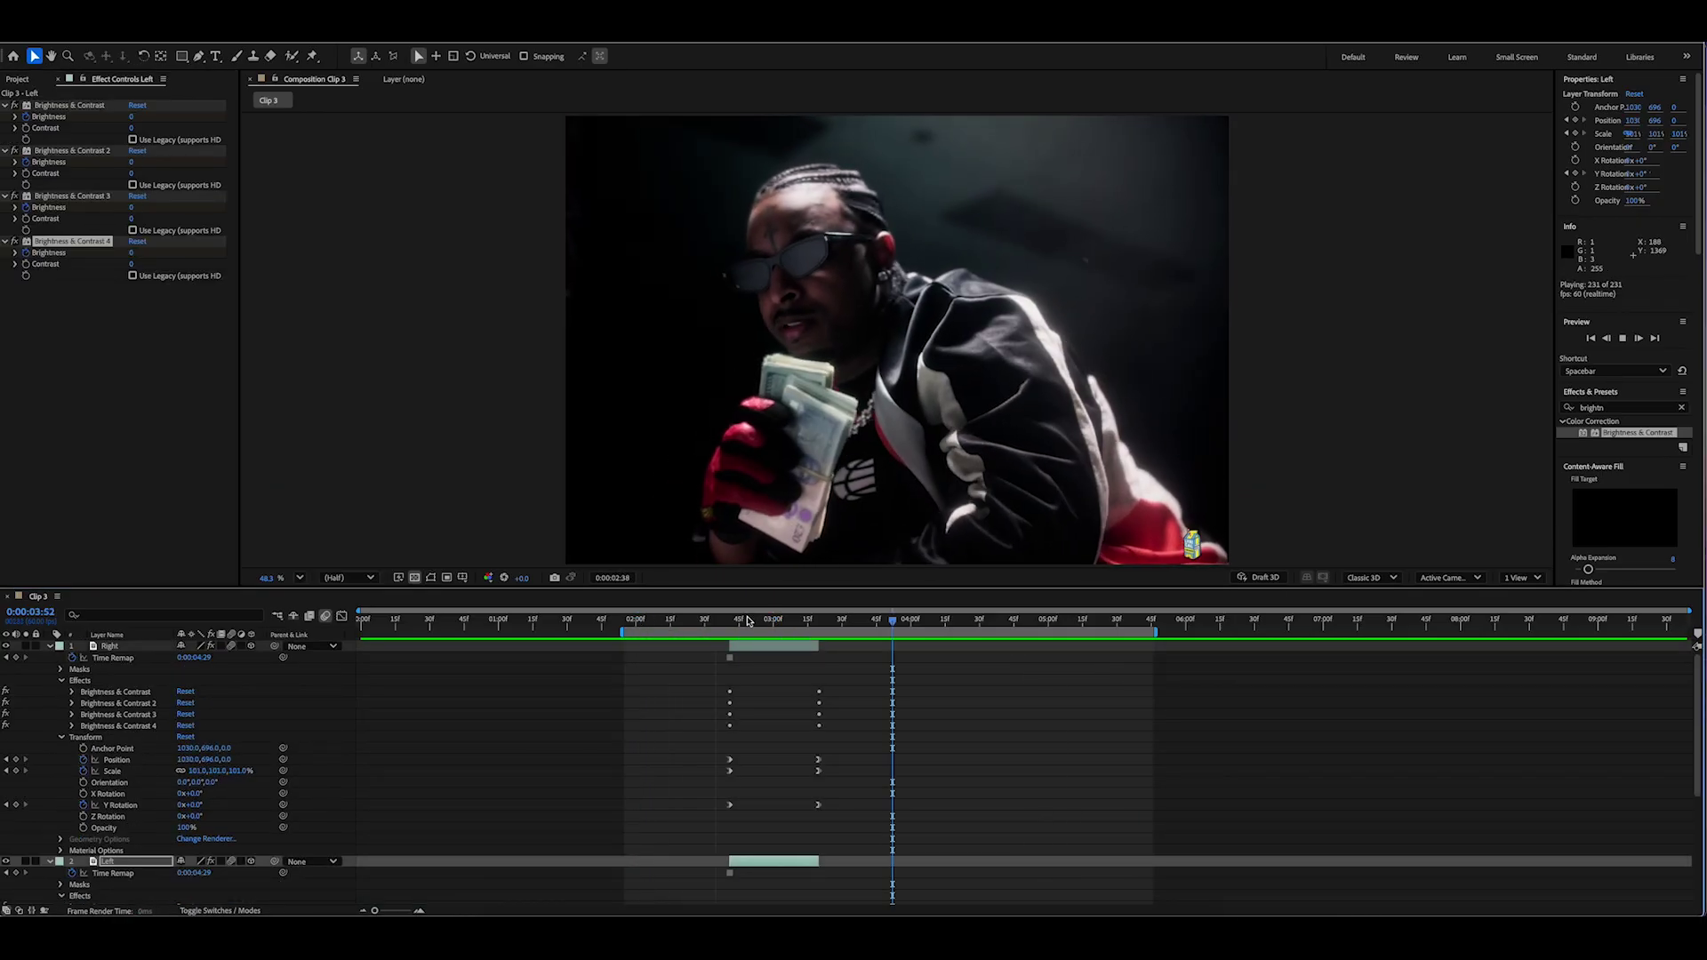
key(space)
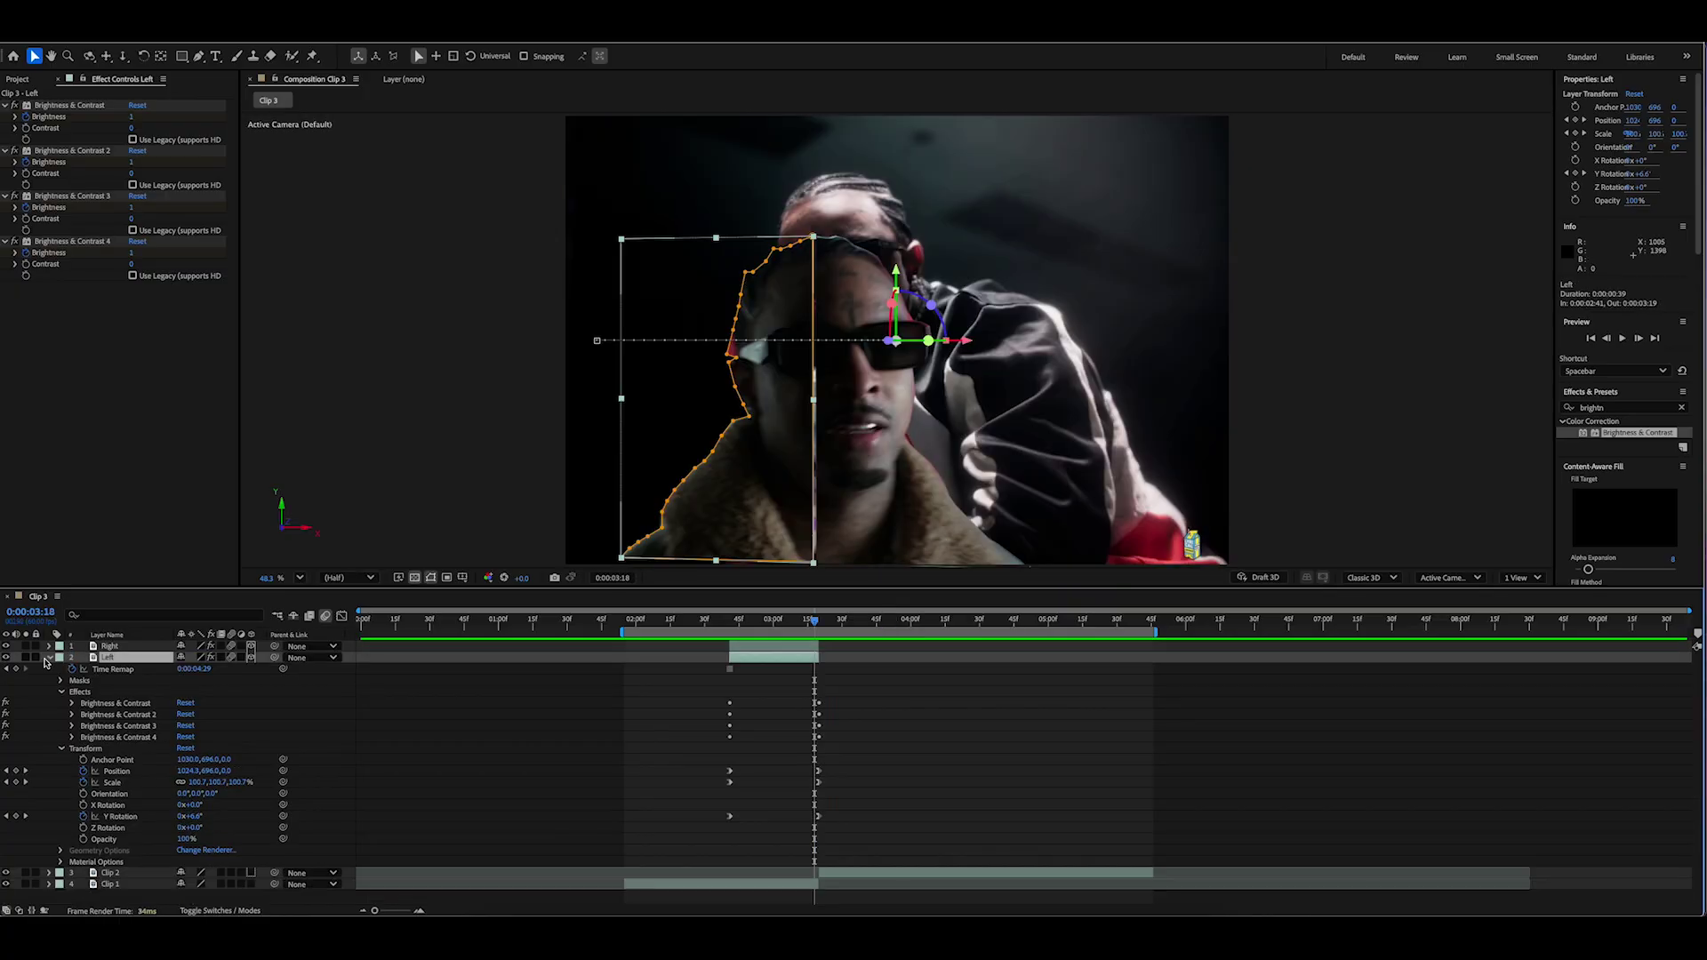
Step: Collapse the open layer properties and create a new adjustment layer above the clips
key(ctrl+grave)
click(121, 722)
right_click(142, 722)
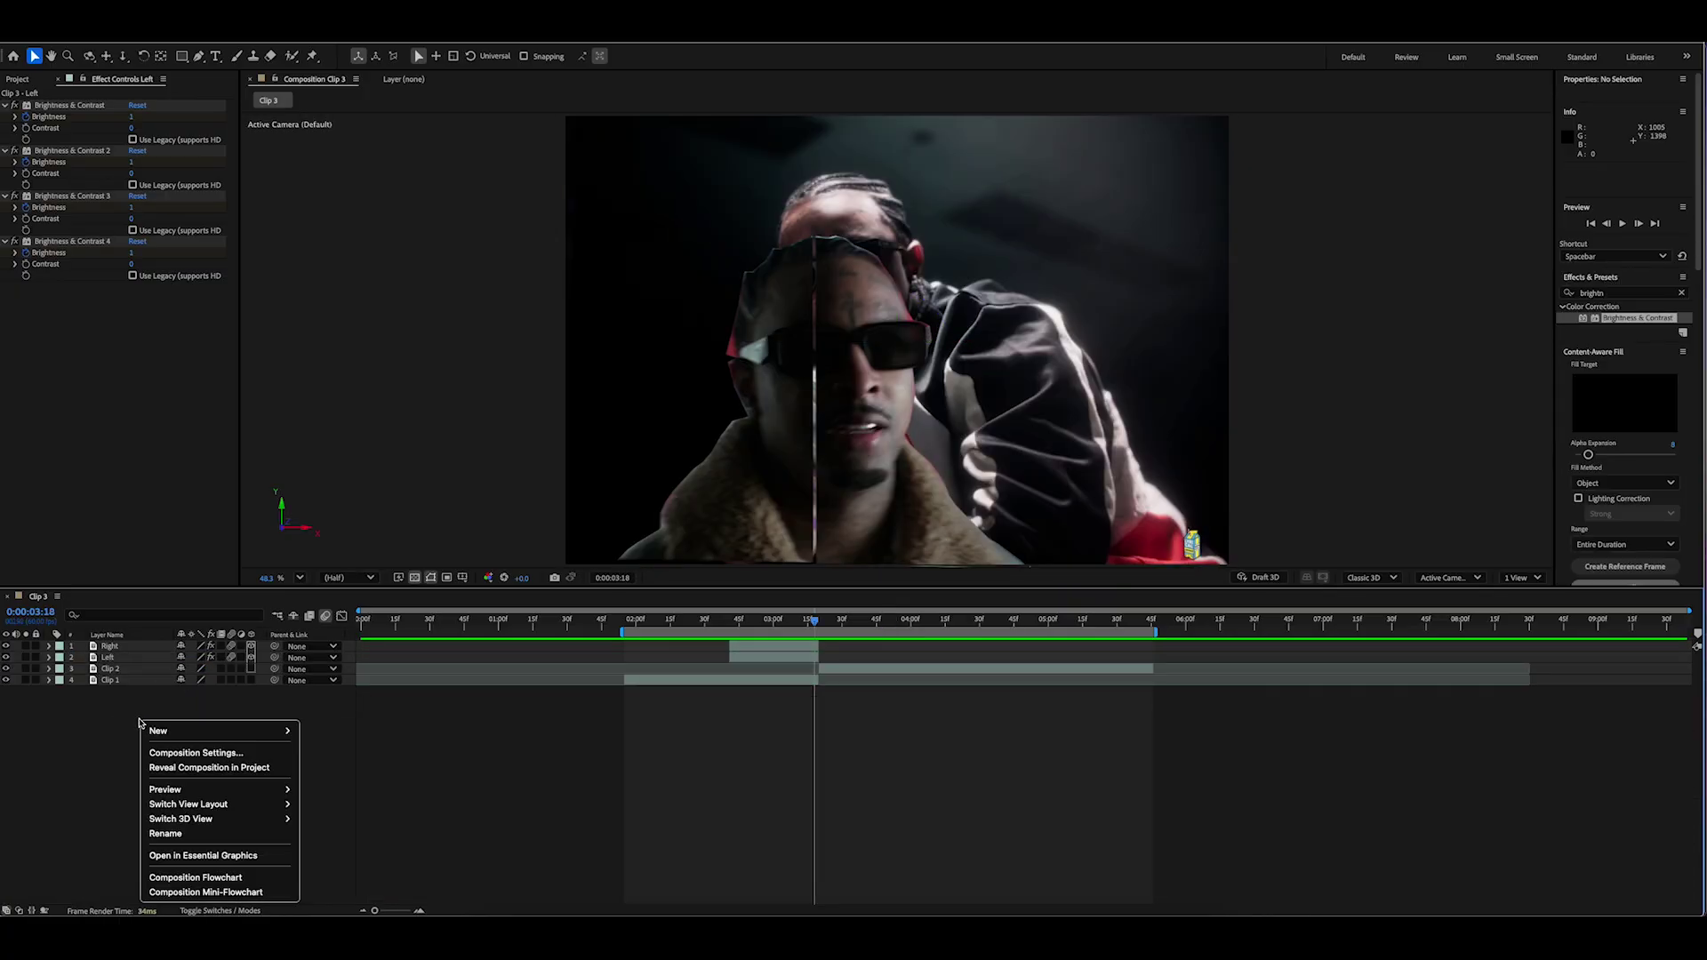
mouse_move(214, 729)
click(341, 841)
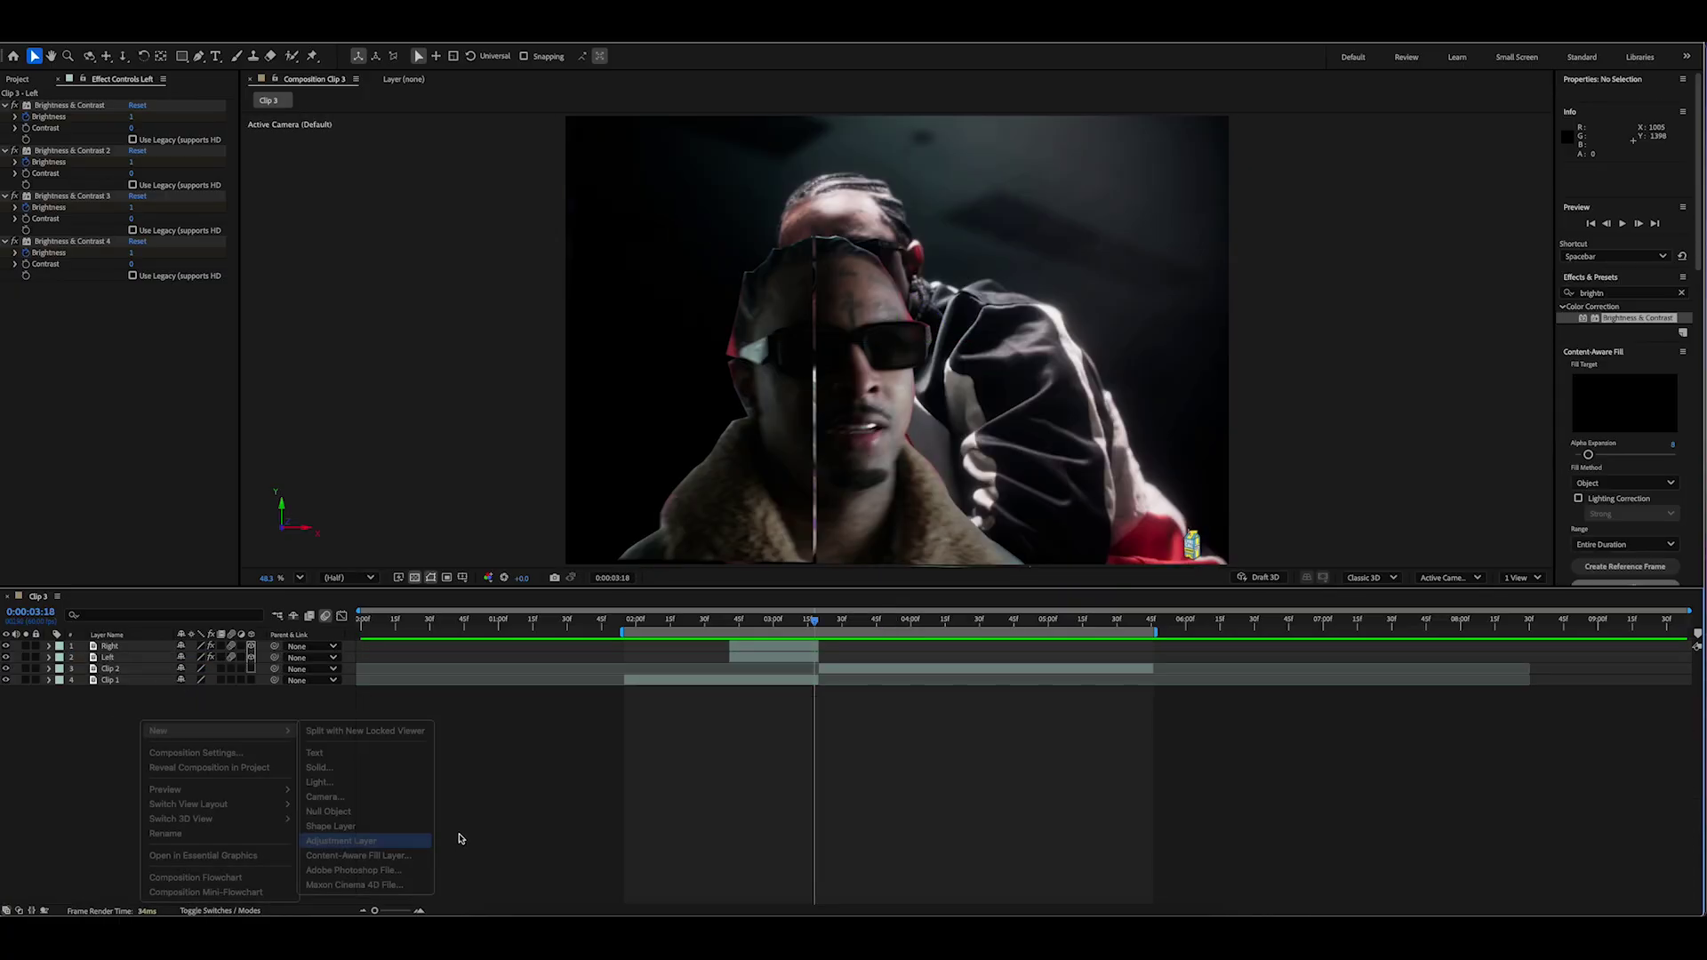
Step: Find the VR Glow effect and apply it to the adjustment layer
click(1684, 367)
click(1651, 368)
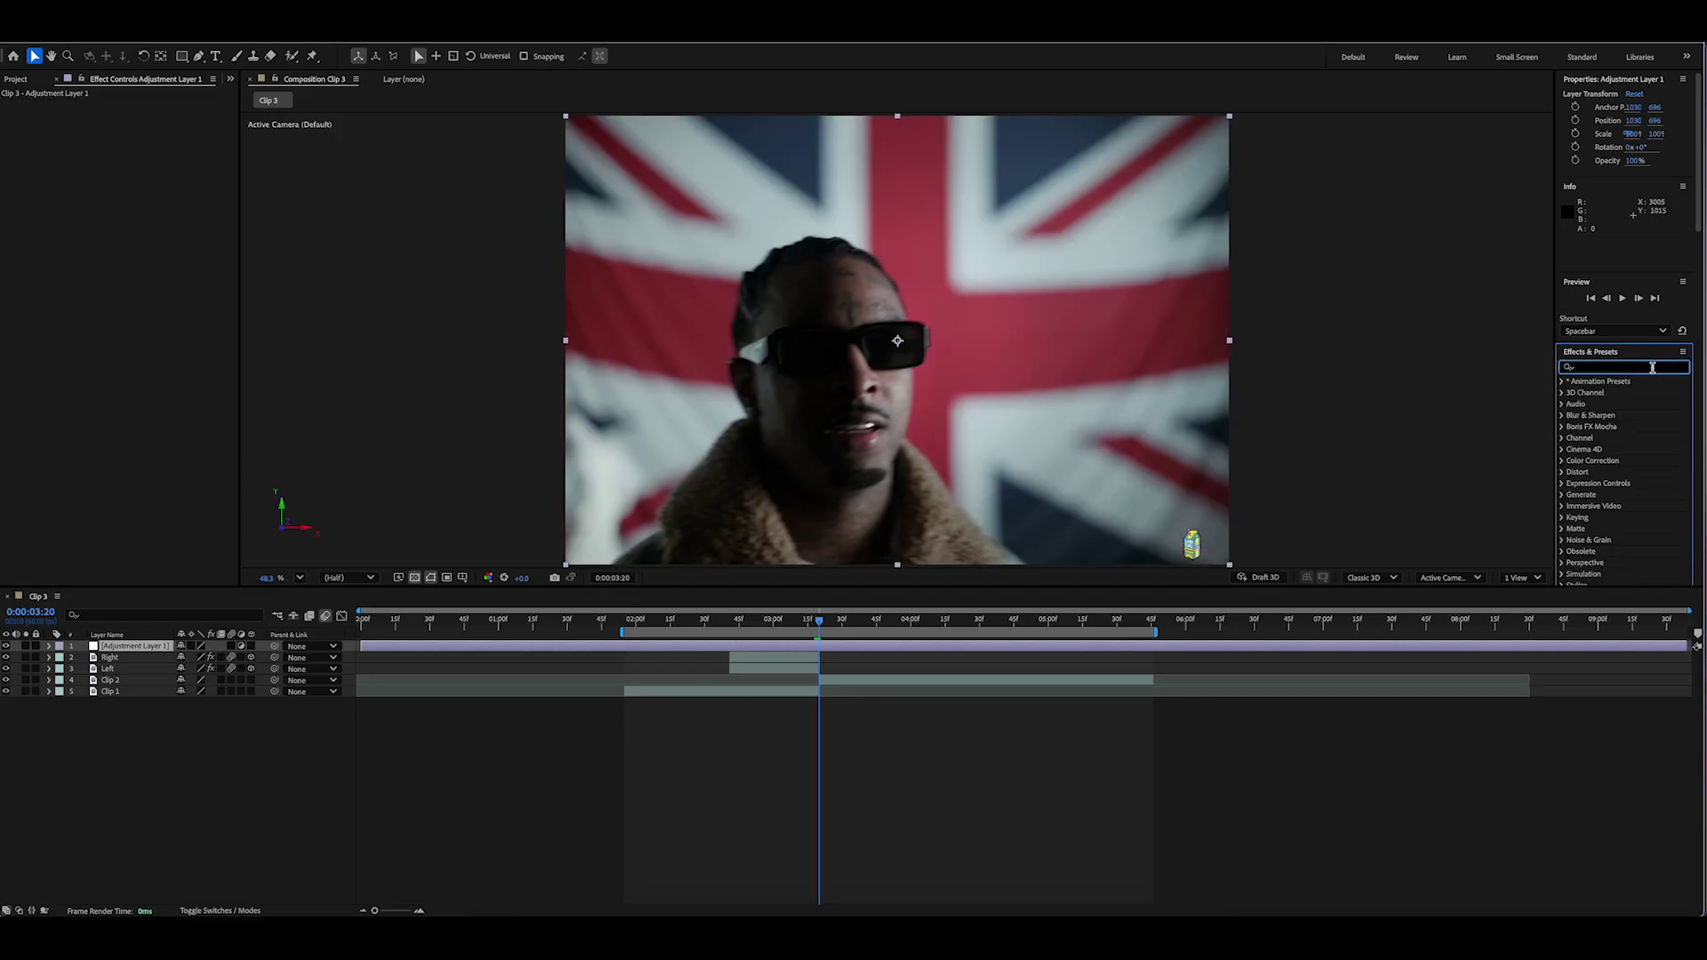
text(glow)
scroll(1642, 537, down, 2)
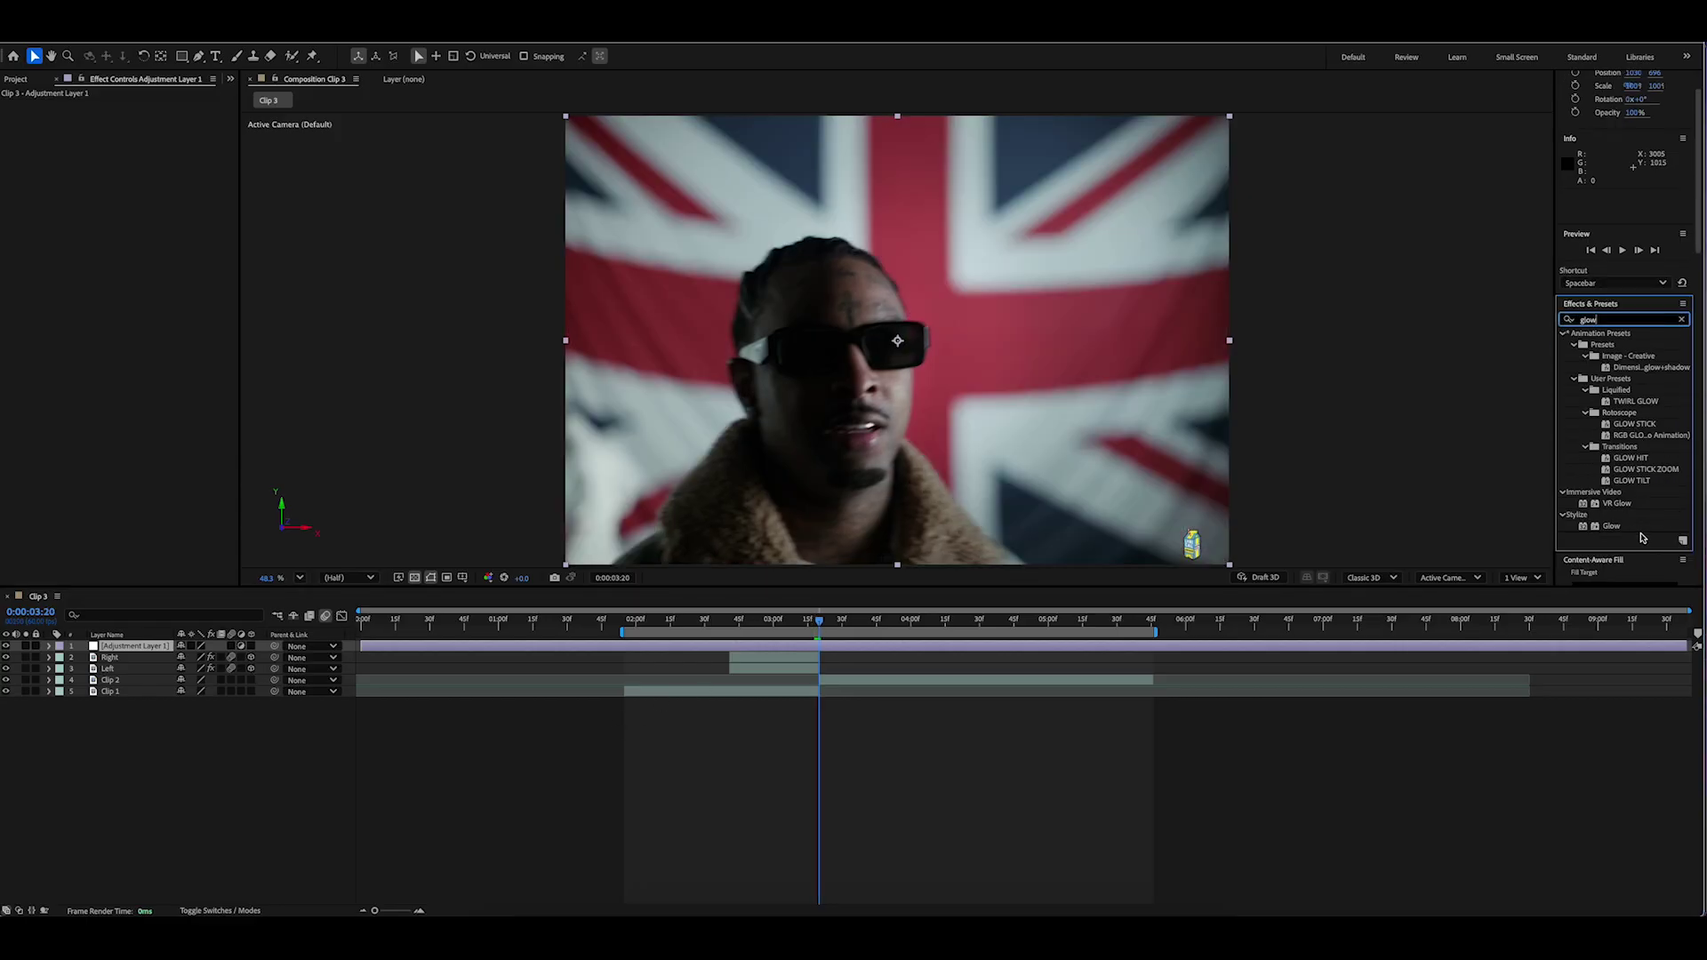
drag(1616, 503, 91, 362)
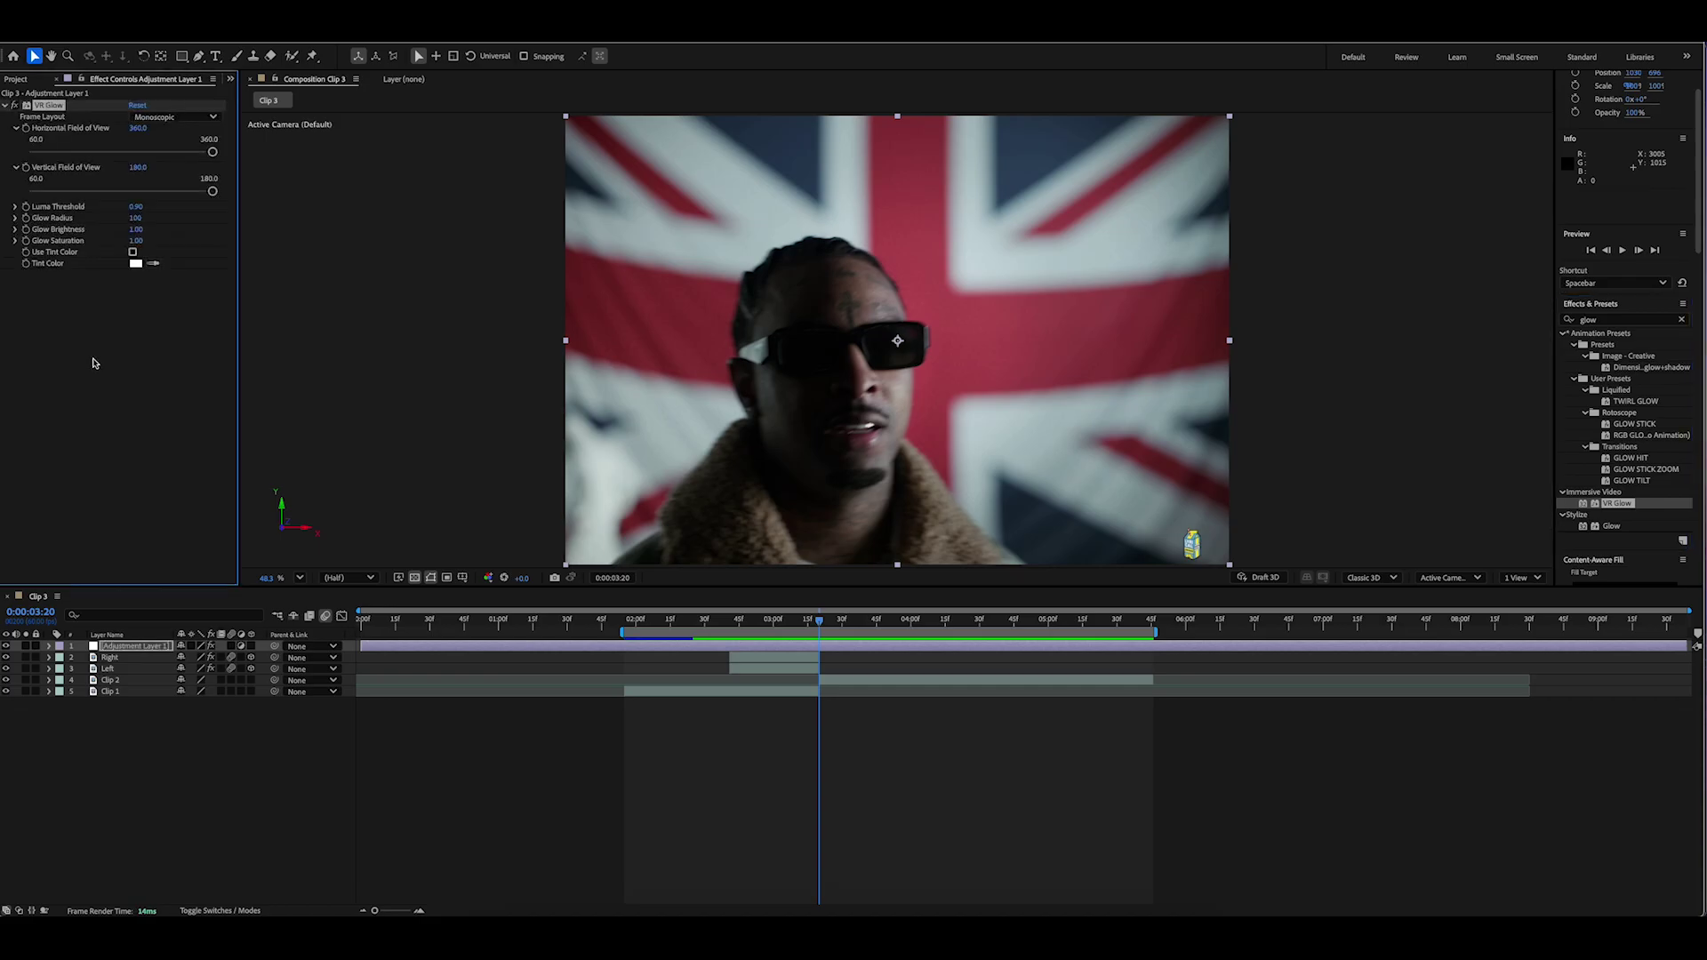
Step: Rename the adjustment layer as glow and reveal its VR Glow properties
click(49, 647)
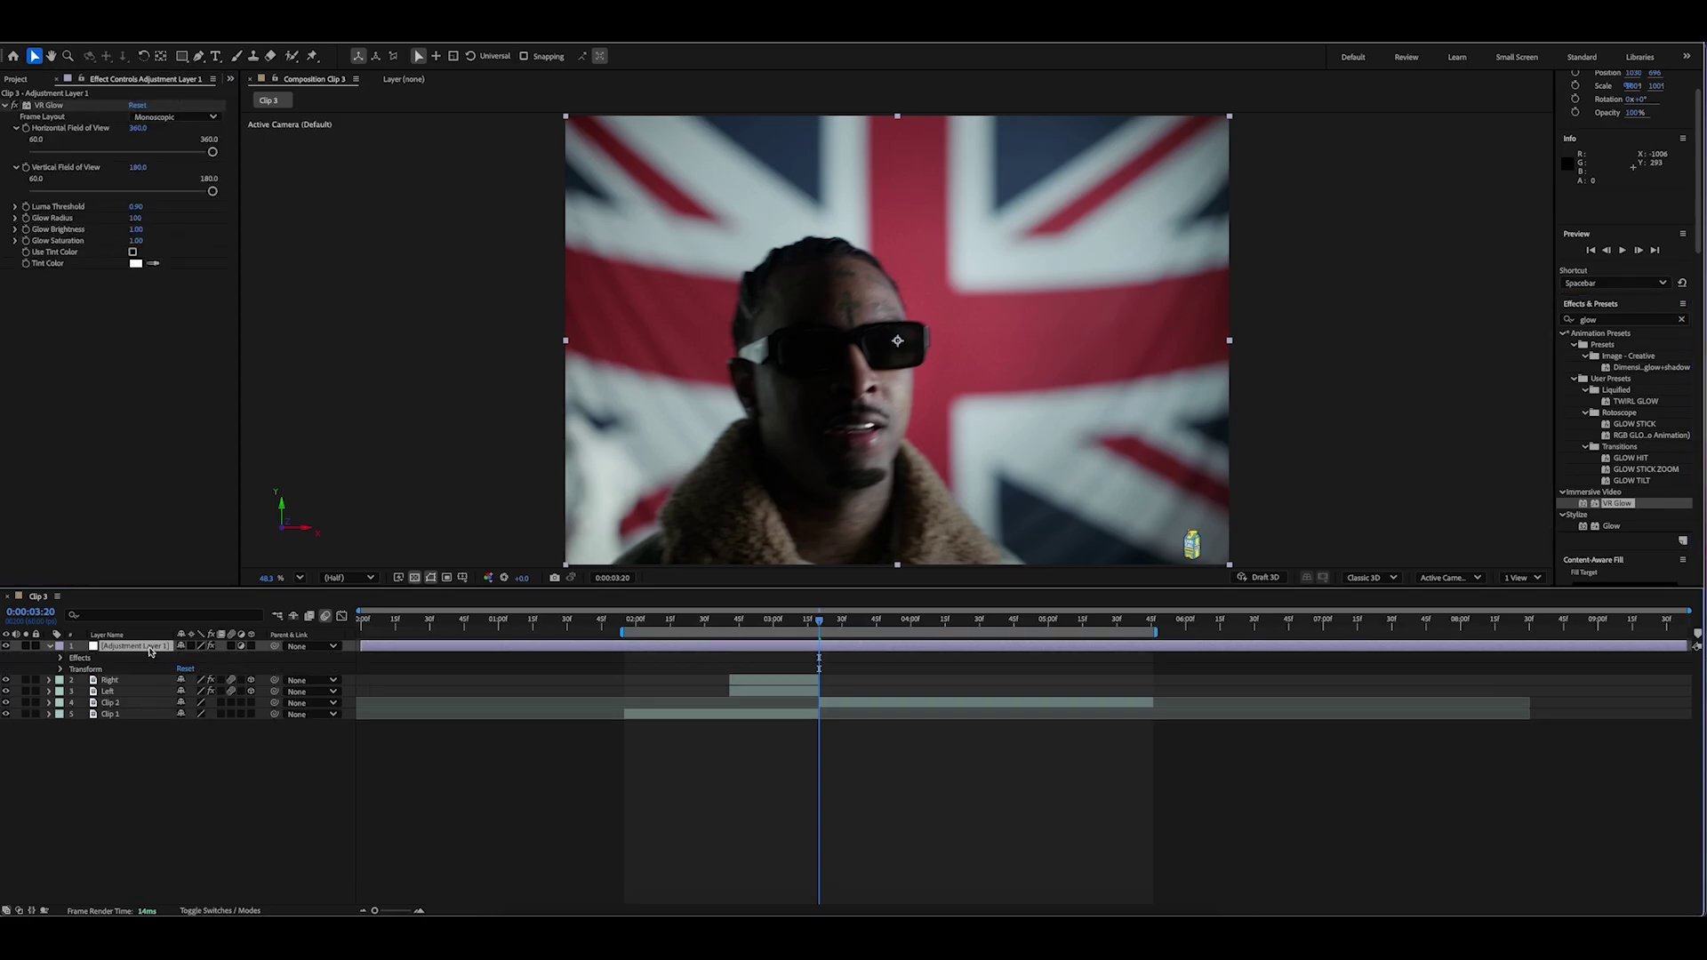
text(glow)
key(Return)
key(e)
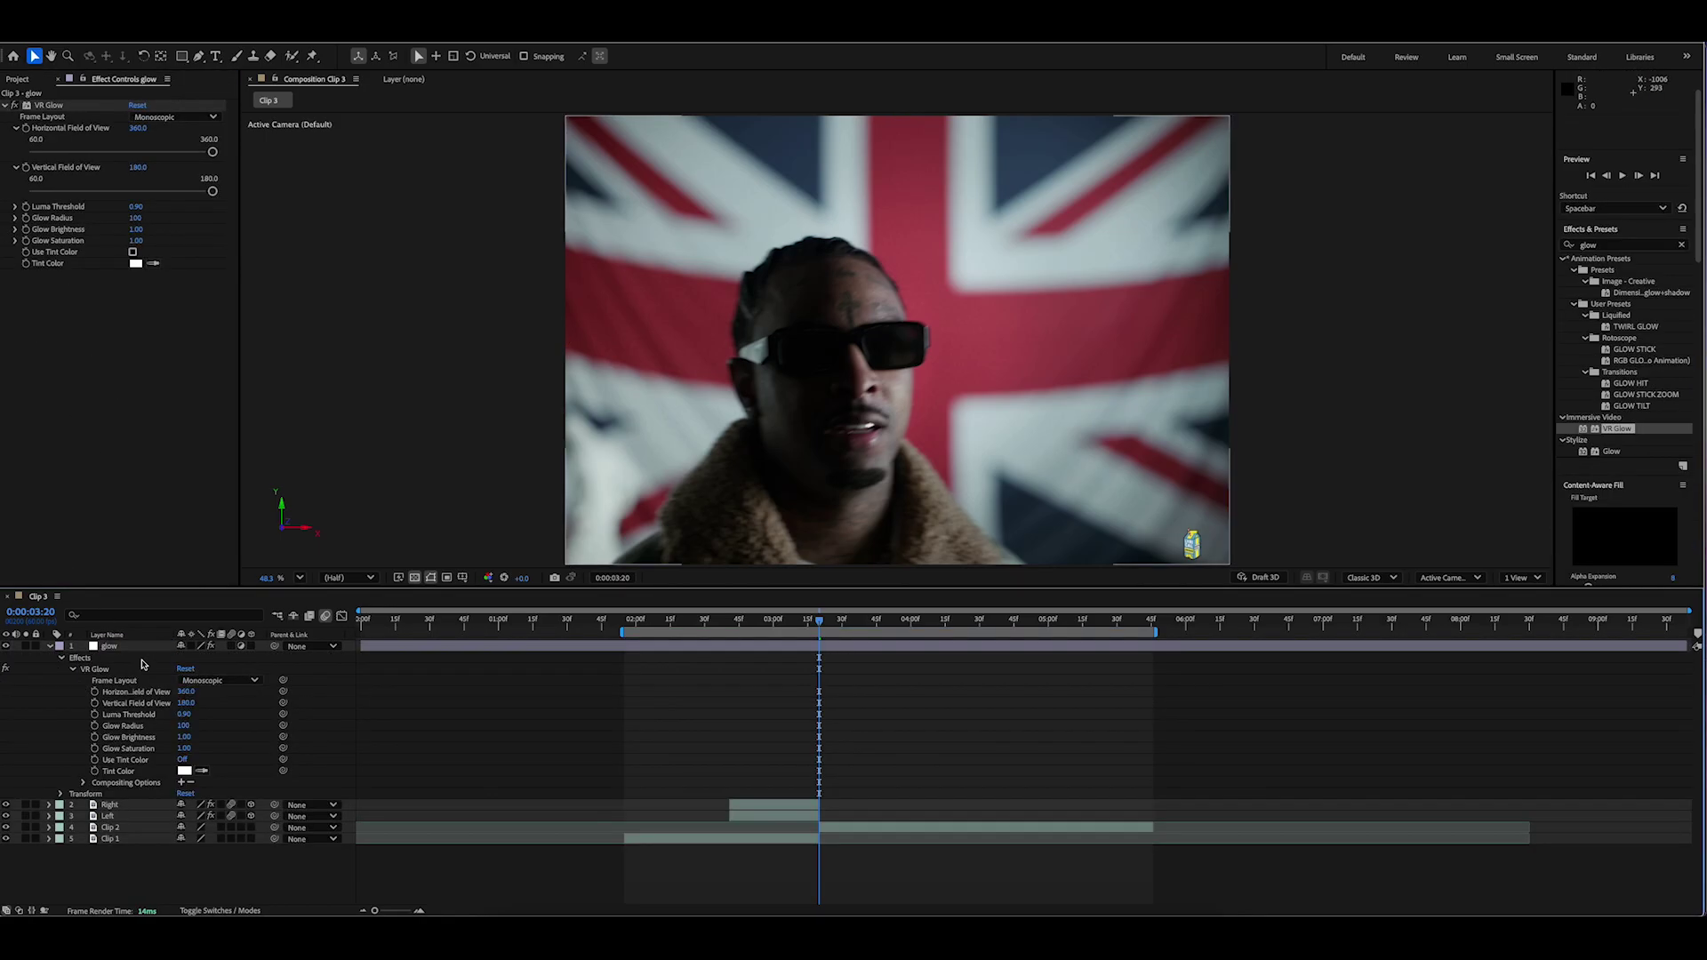
Step: Keyframe VR Glow at 0:00:03:20 with Luma Threshold 0.42 and Glow Brightness 1.60
click(95, 715)
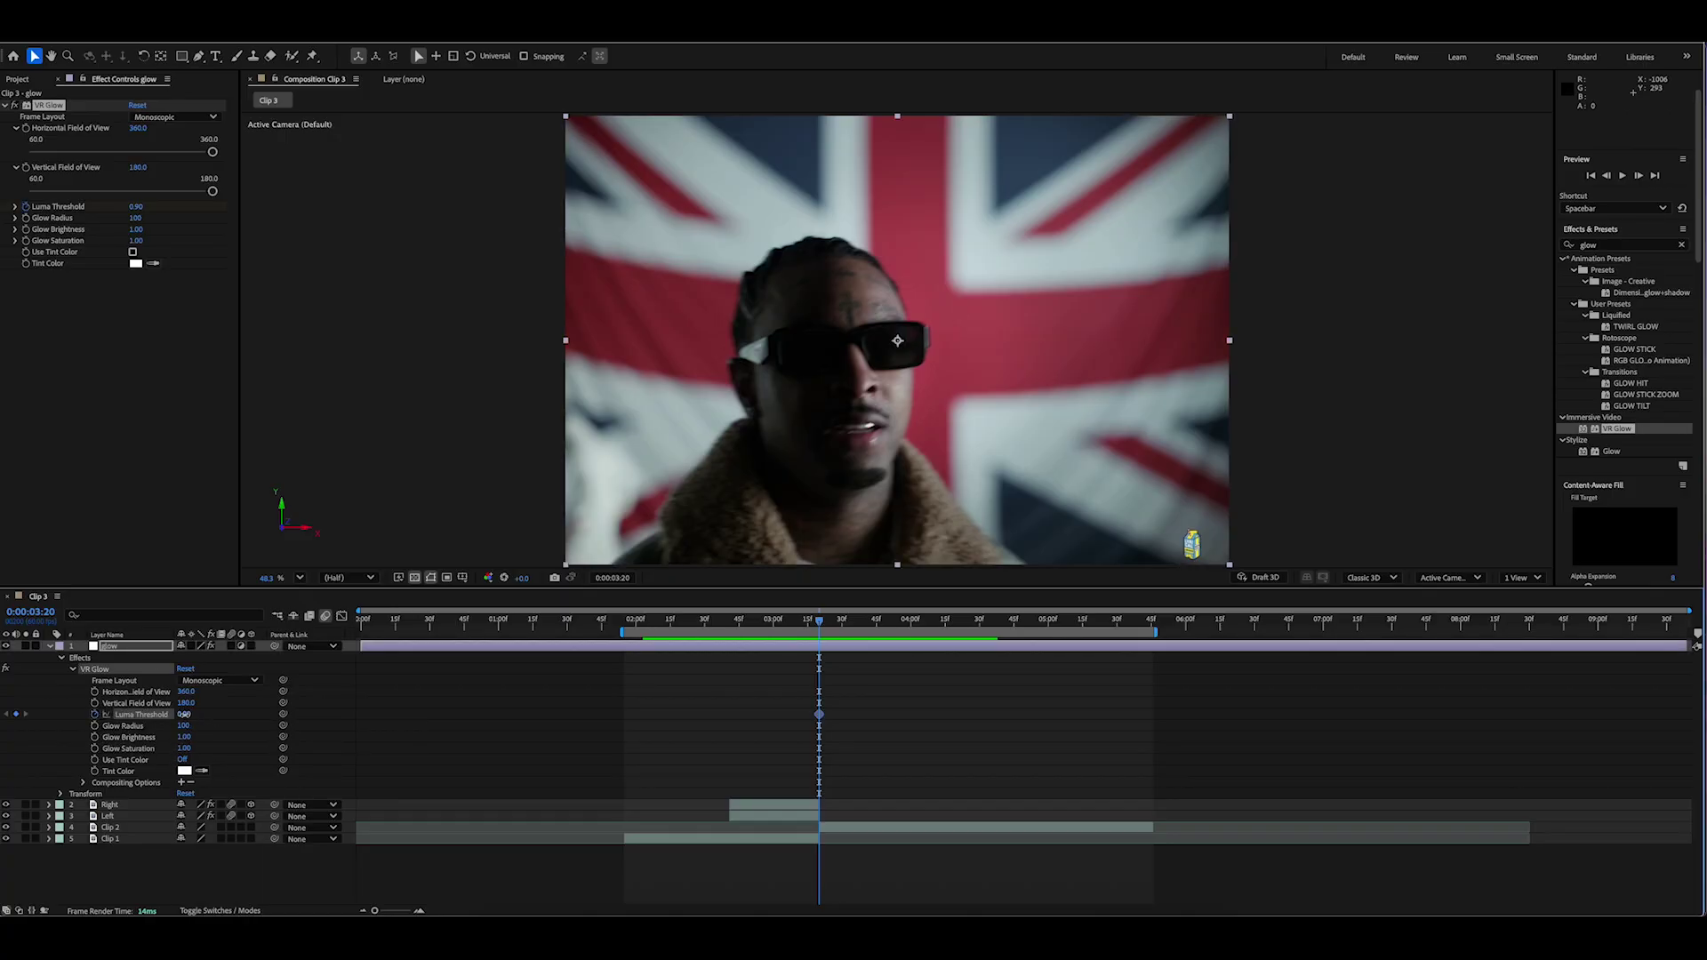
drag(184, 714, 156, 716)
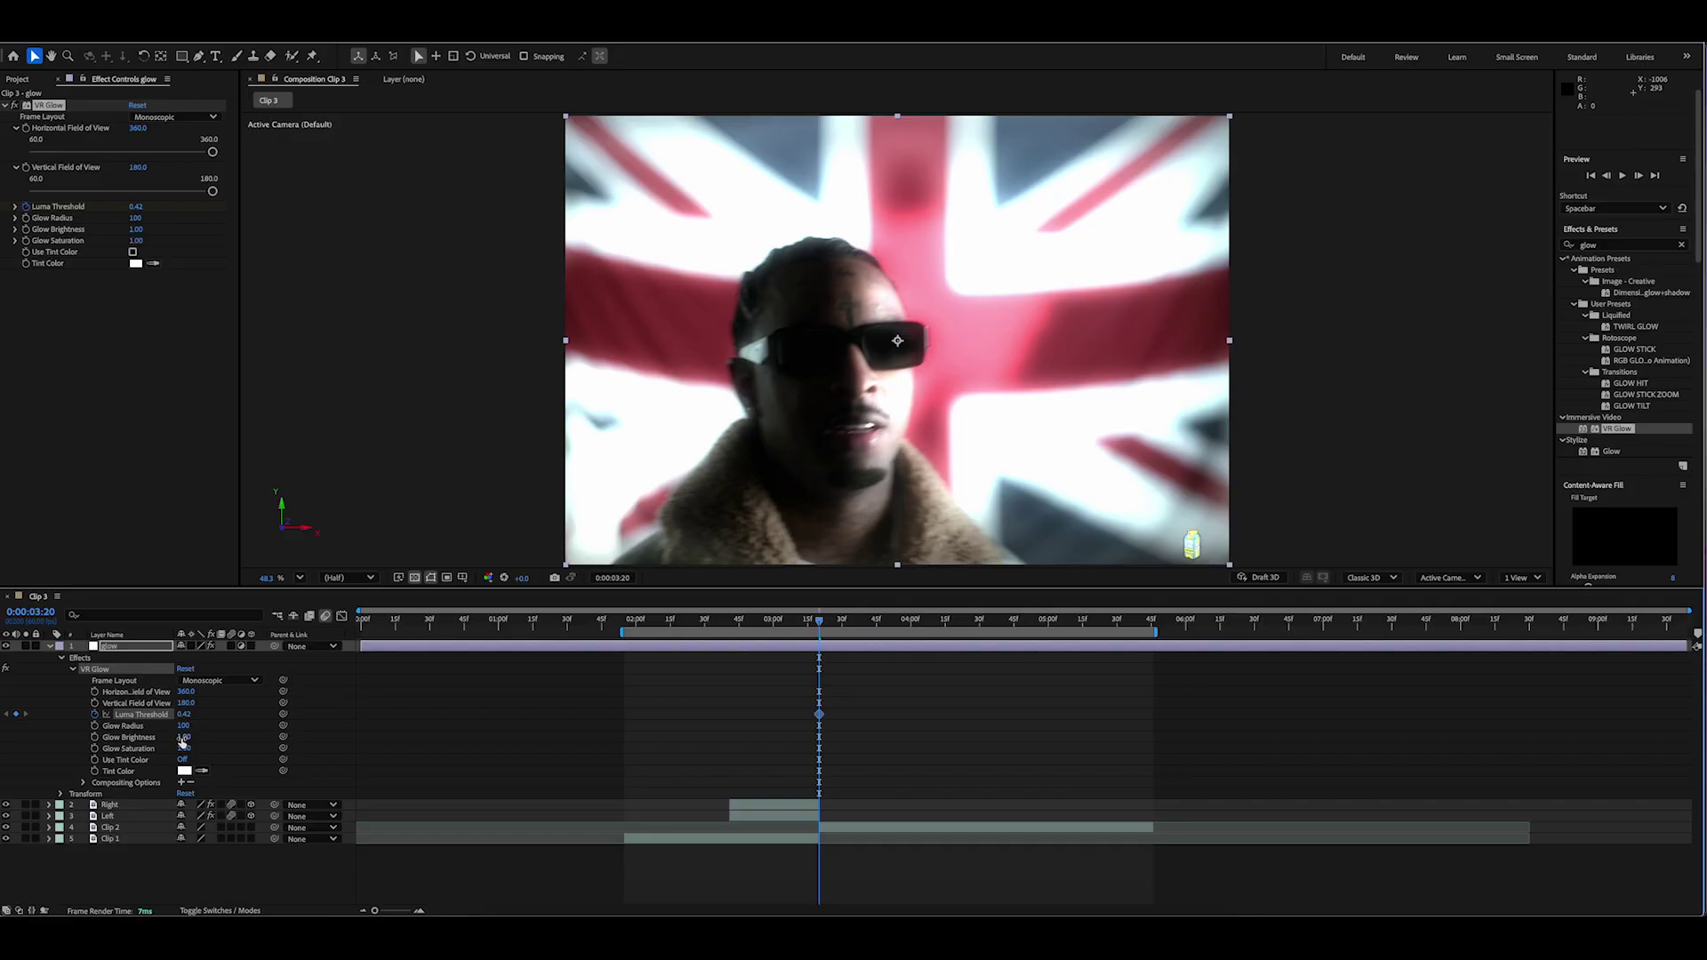
click(94, 737)
drag(189, 741, 188, 737)
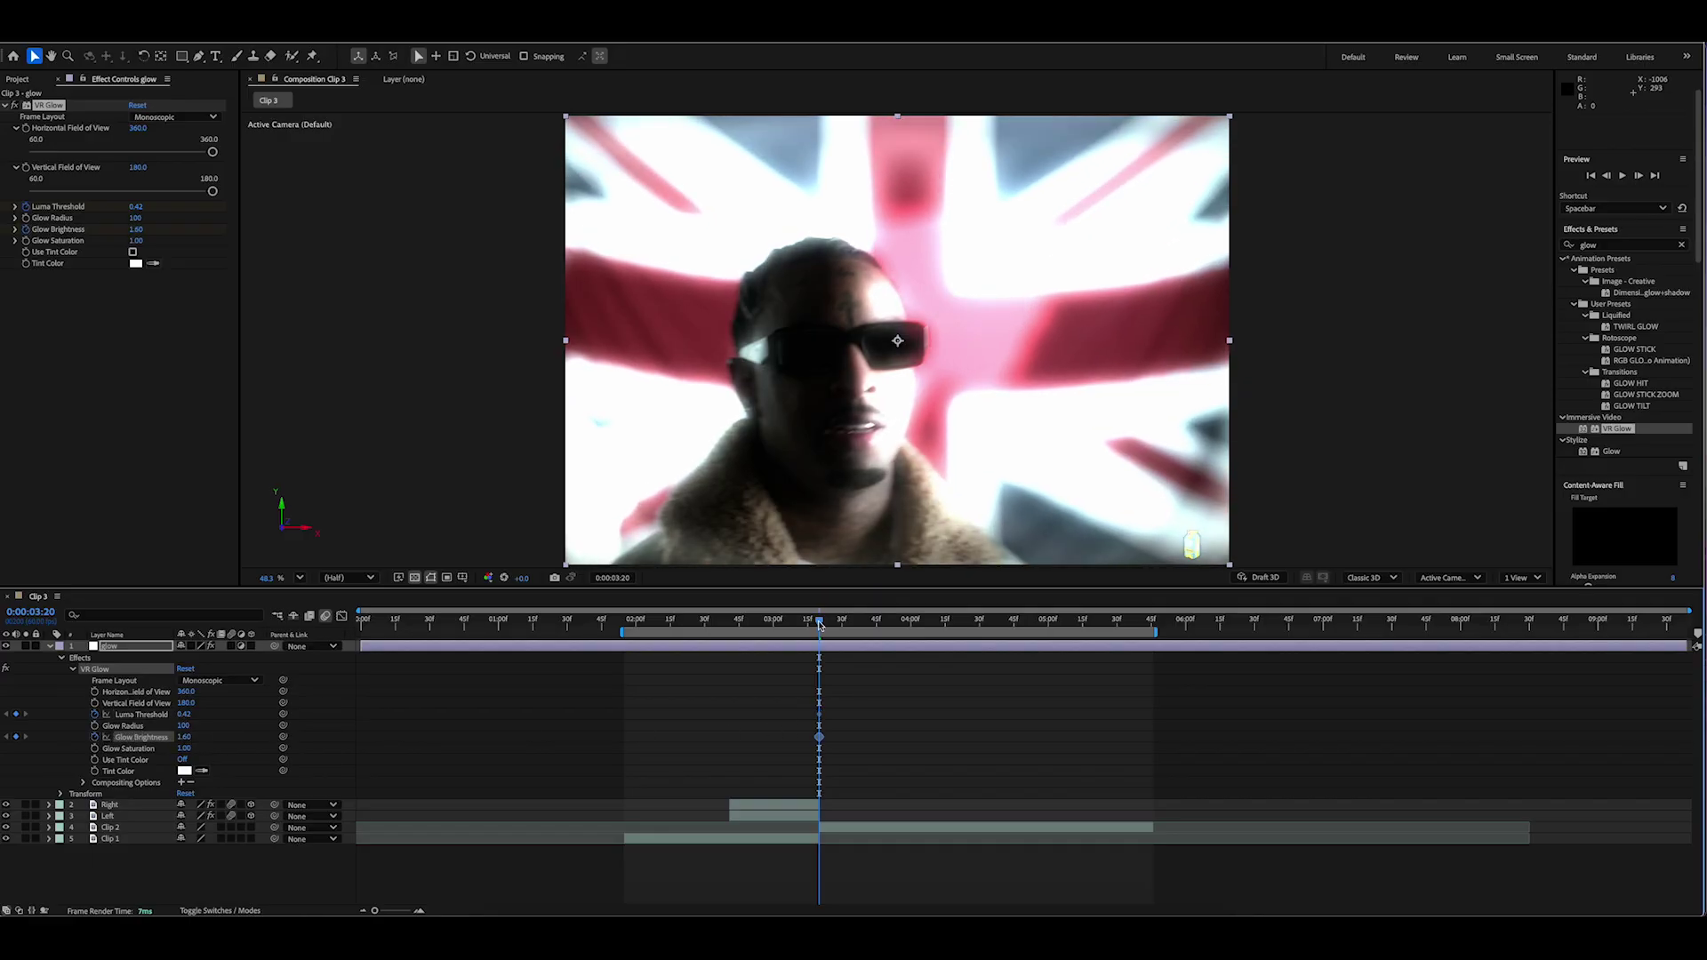
Step: Reset the VR Glow values at 0:00:03:11 and 0:00:03:31 to add keyframes on both sides of the cut
scroll(820, 625, up, 5)
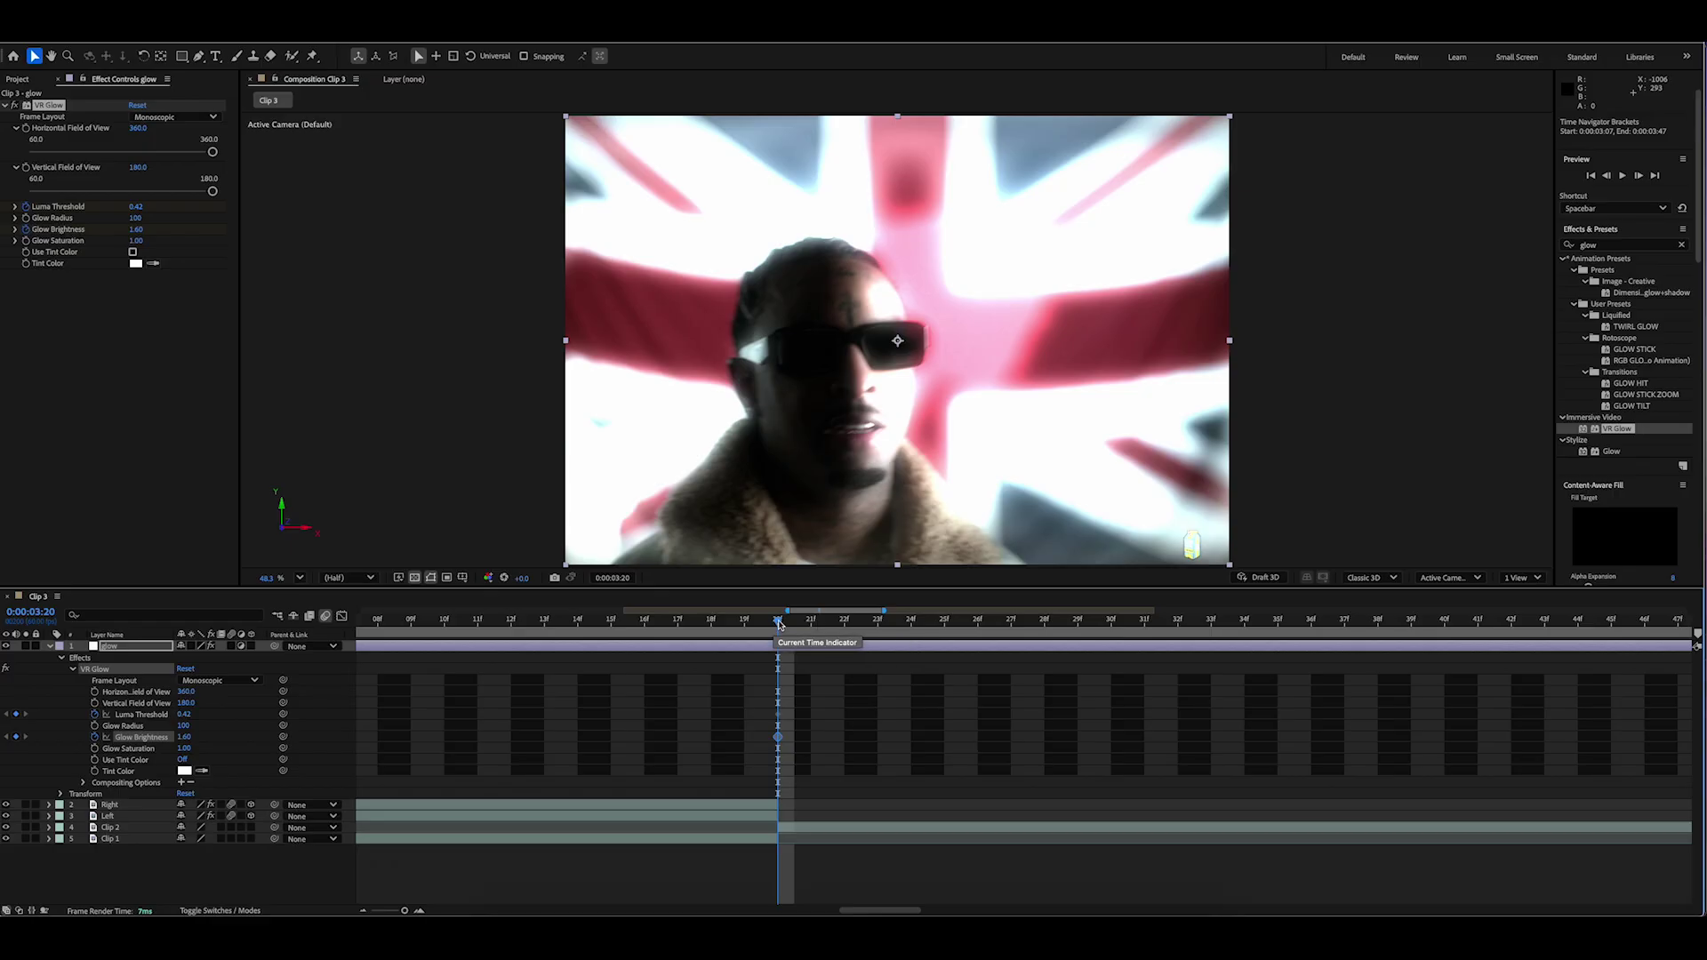
click(738, 627)
drag(738, 627, 486, 633)
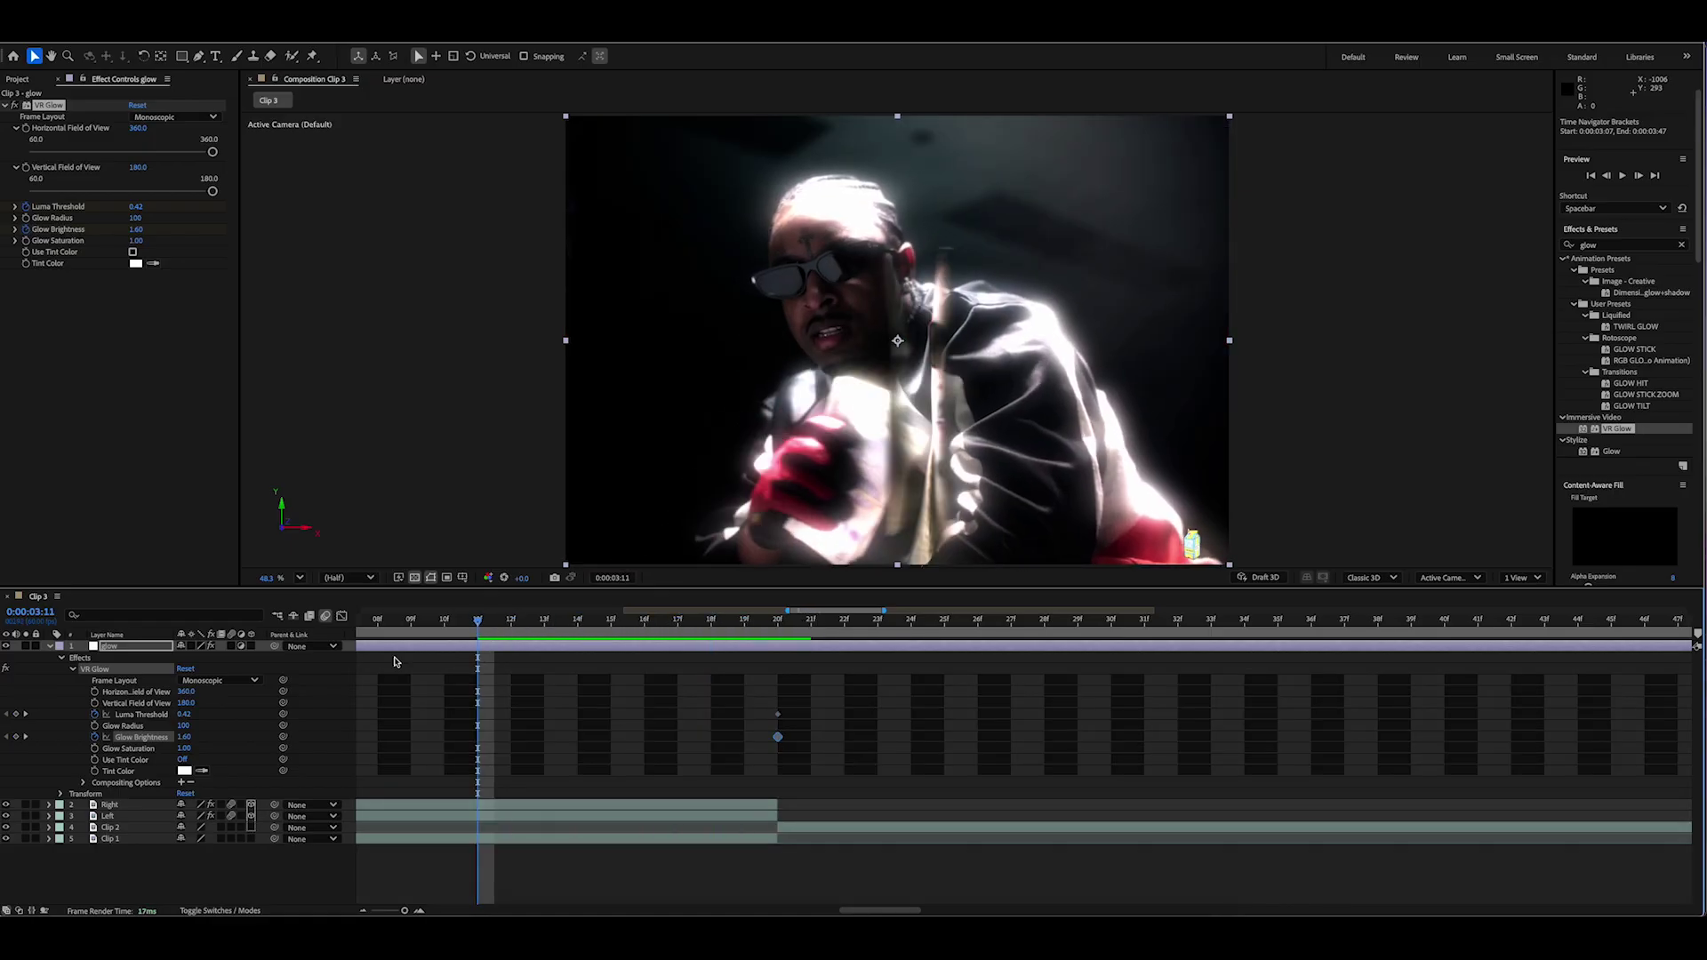
click(195, 670)
key(space)
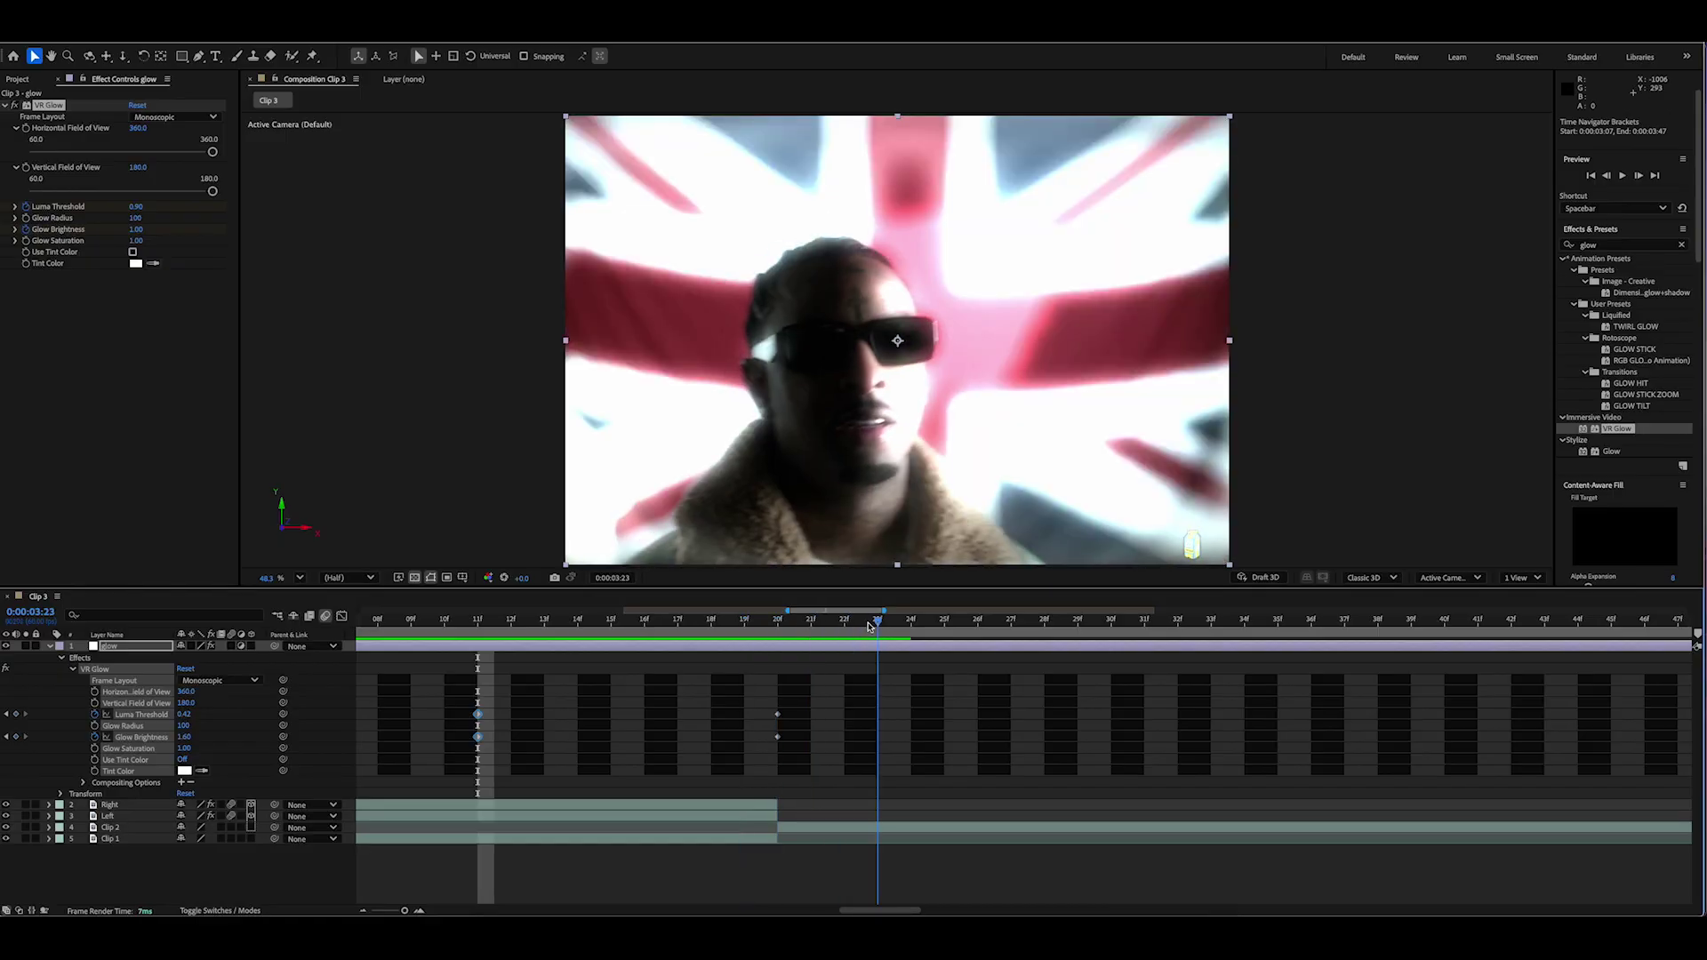
key(space)
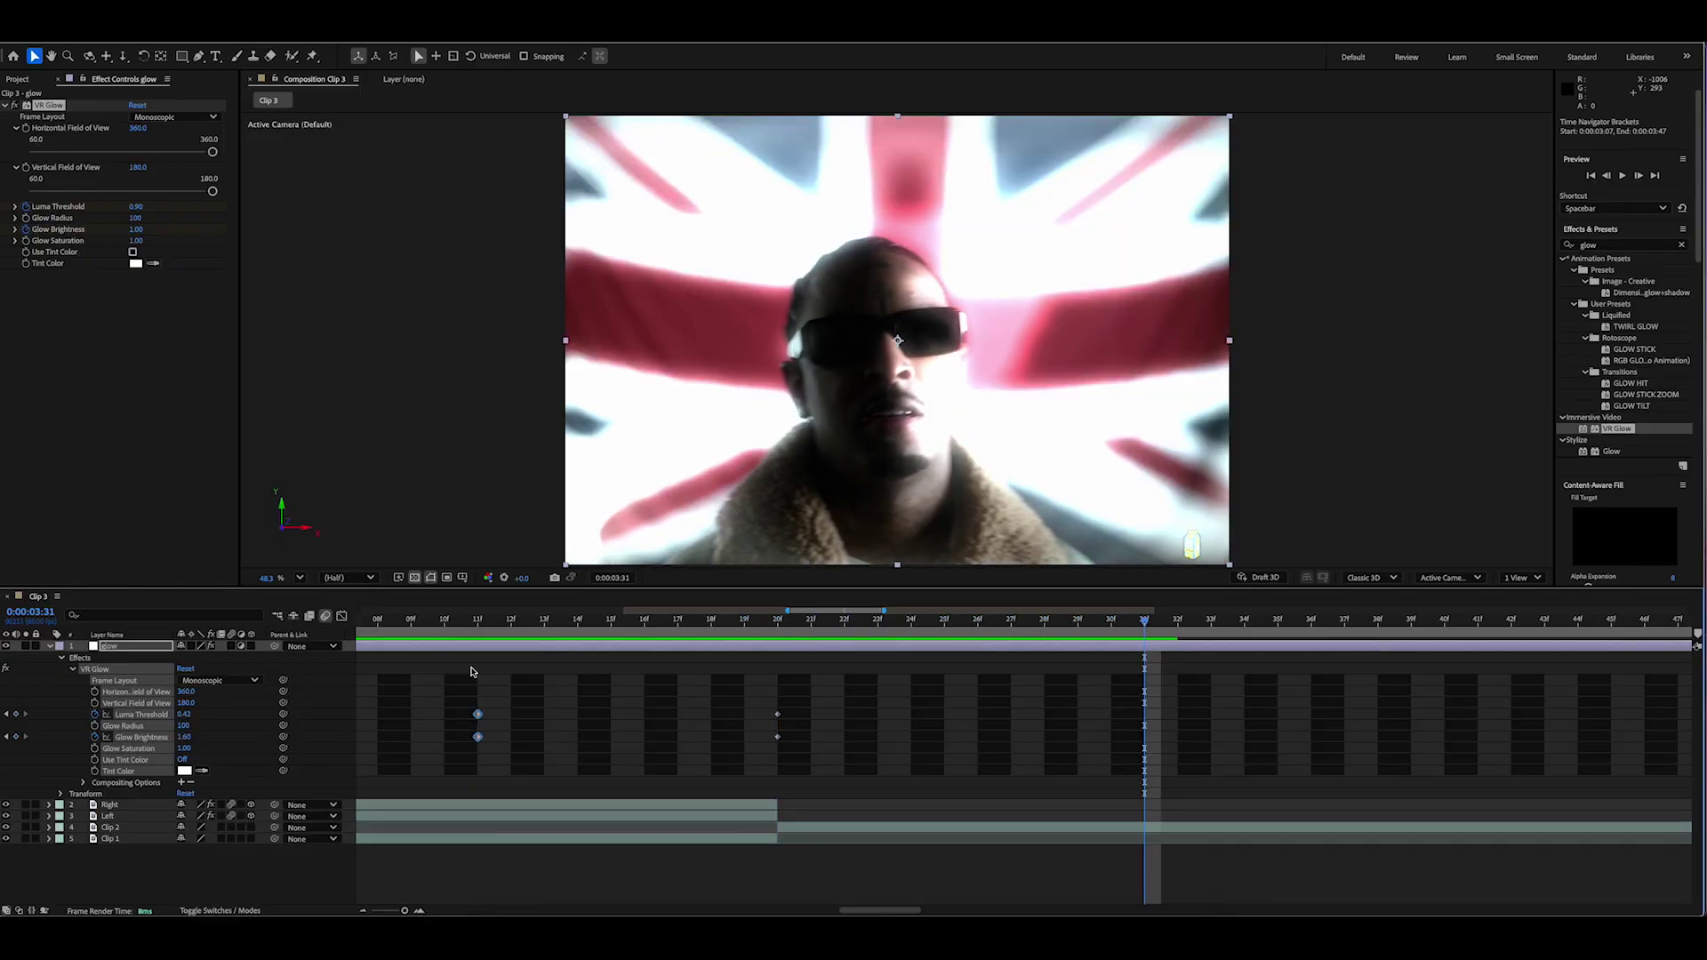
click(186, 670)
Step: Apply Easy Ease to all of the glow layer's Luma Threshold and Glow Brightness keyframes
drag(408, 694, 1315, 784)
right_click(778, 737)
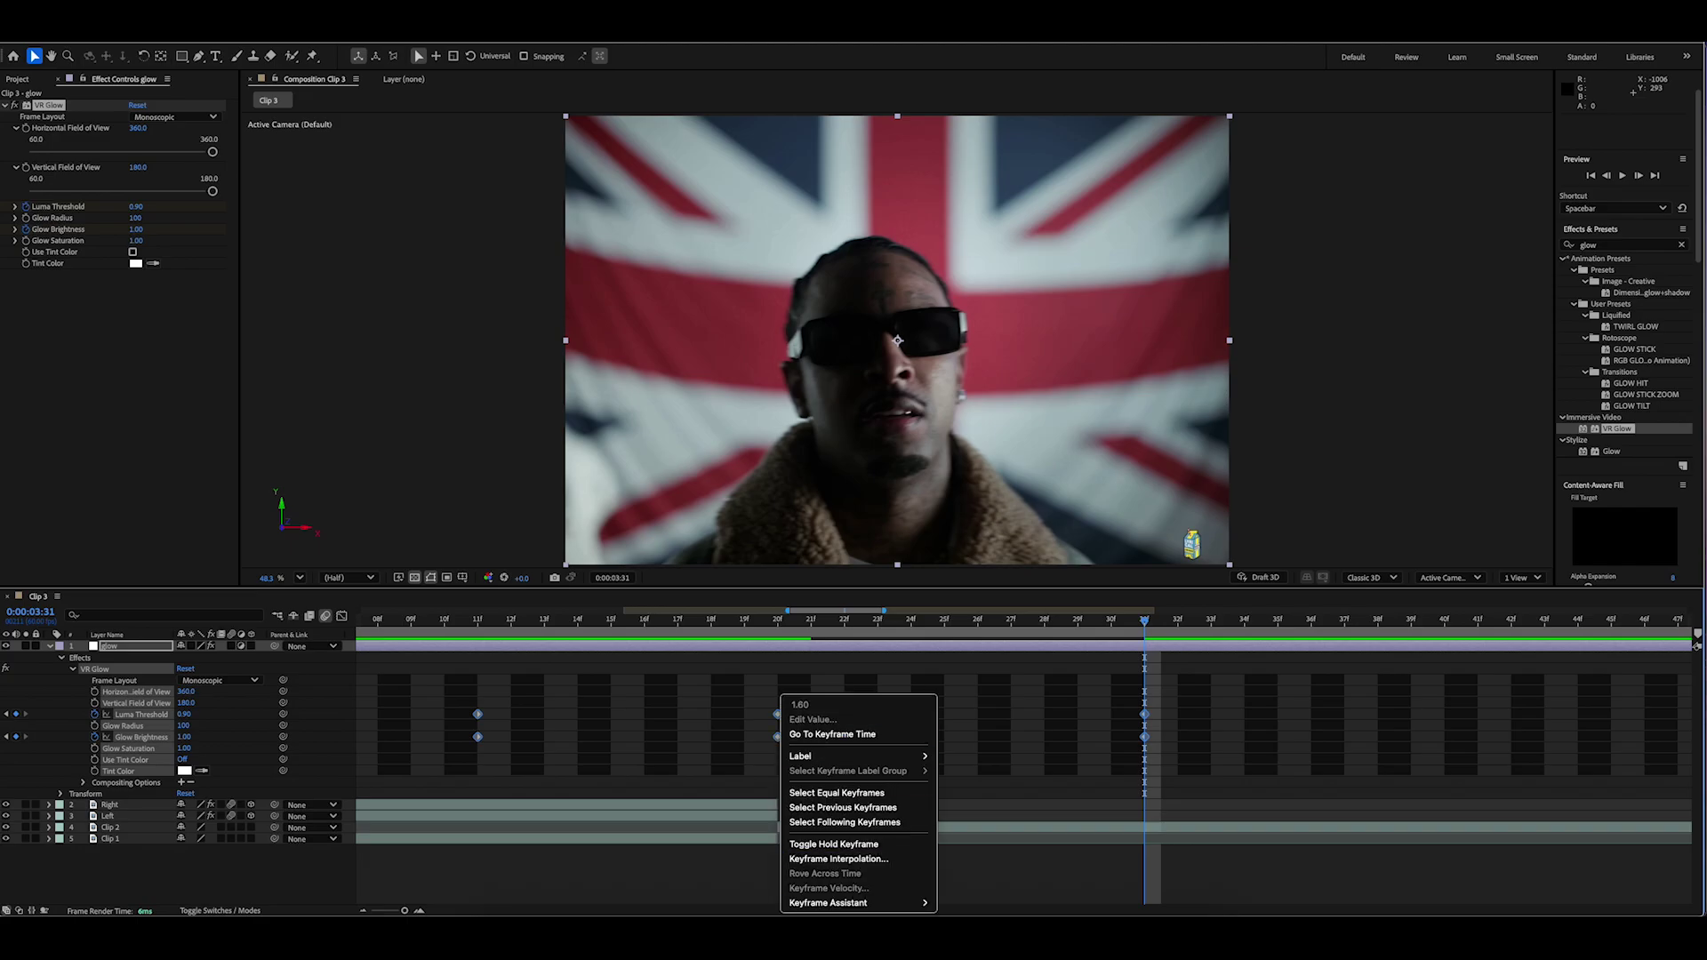
mouse_move(890, 903)
click(987, 758)
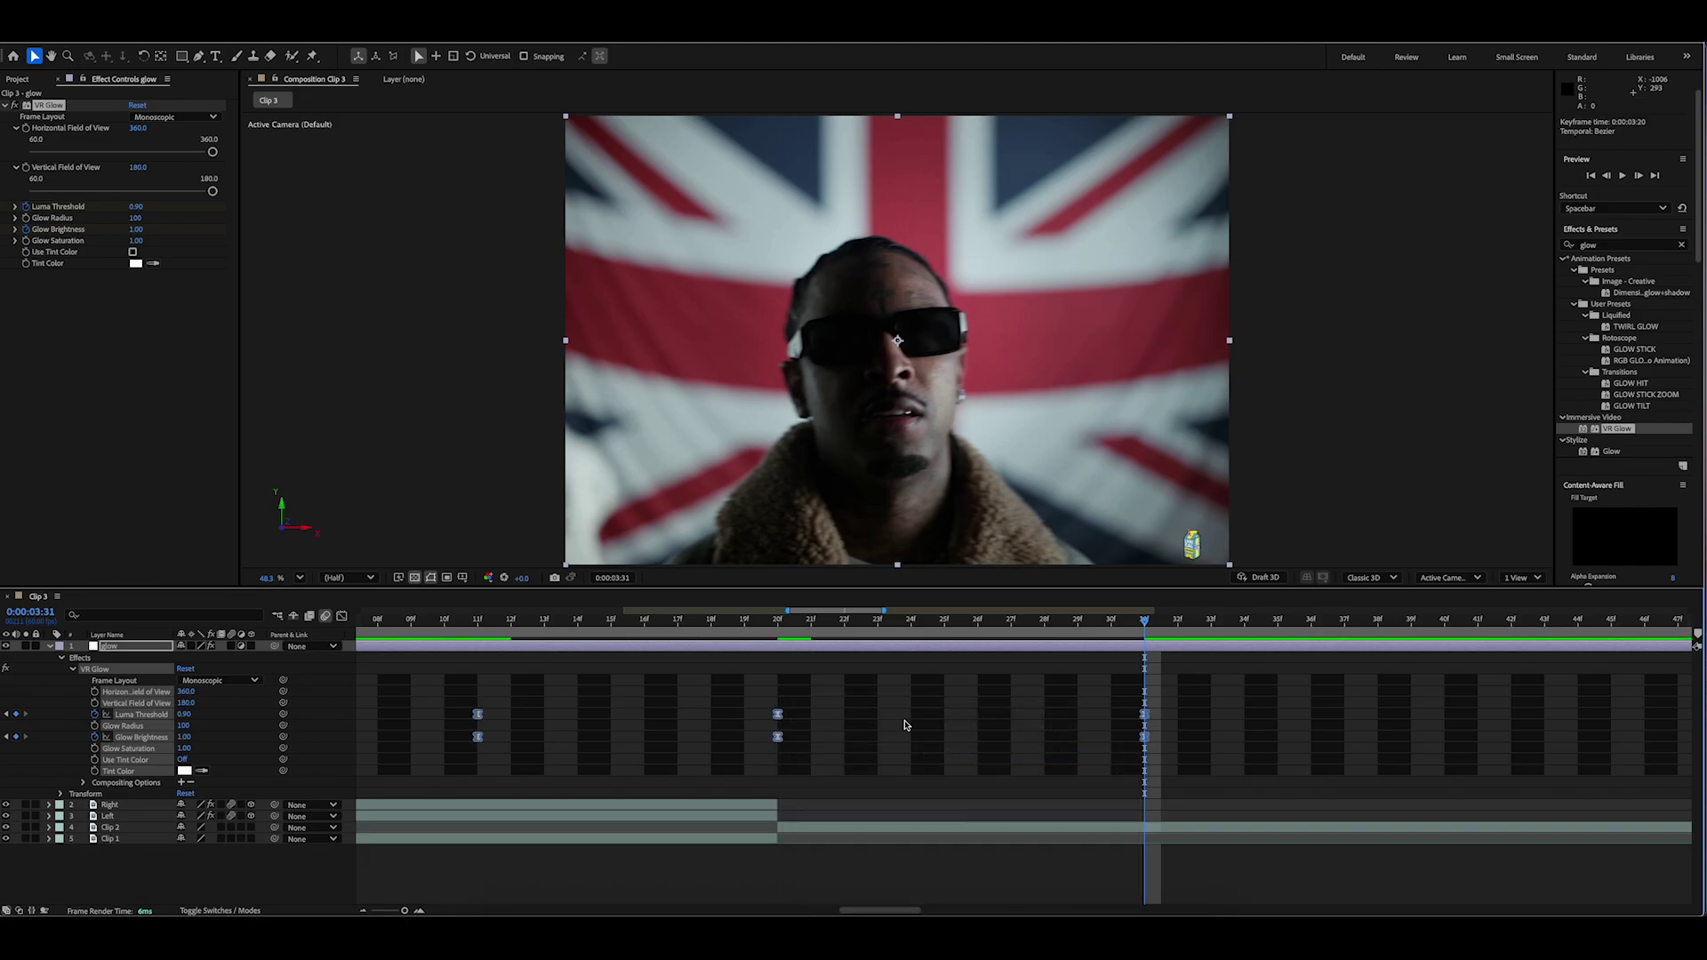
Step: Fit more of the timeline in view and preview the finished transition from before the cut-out halves start
key(semicolon)
click(723, 622)
key(space)
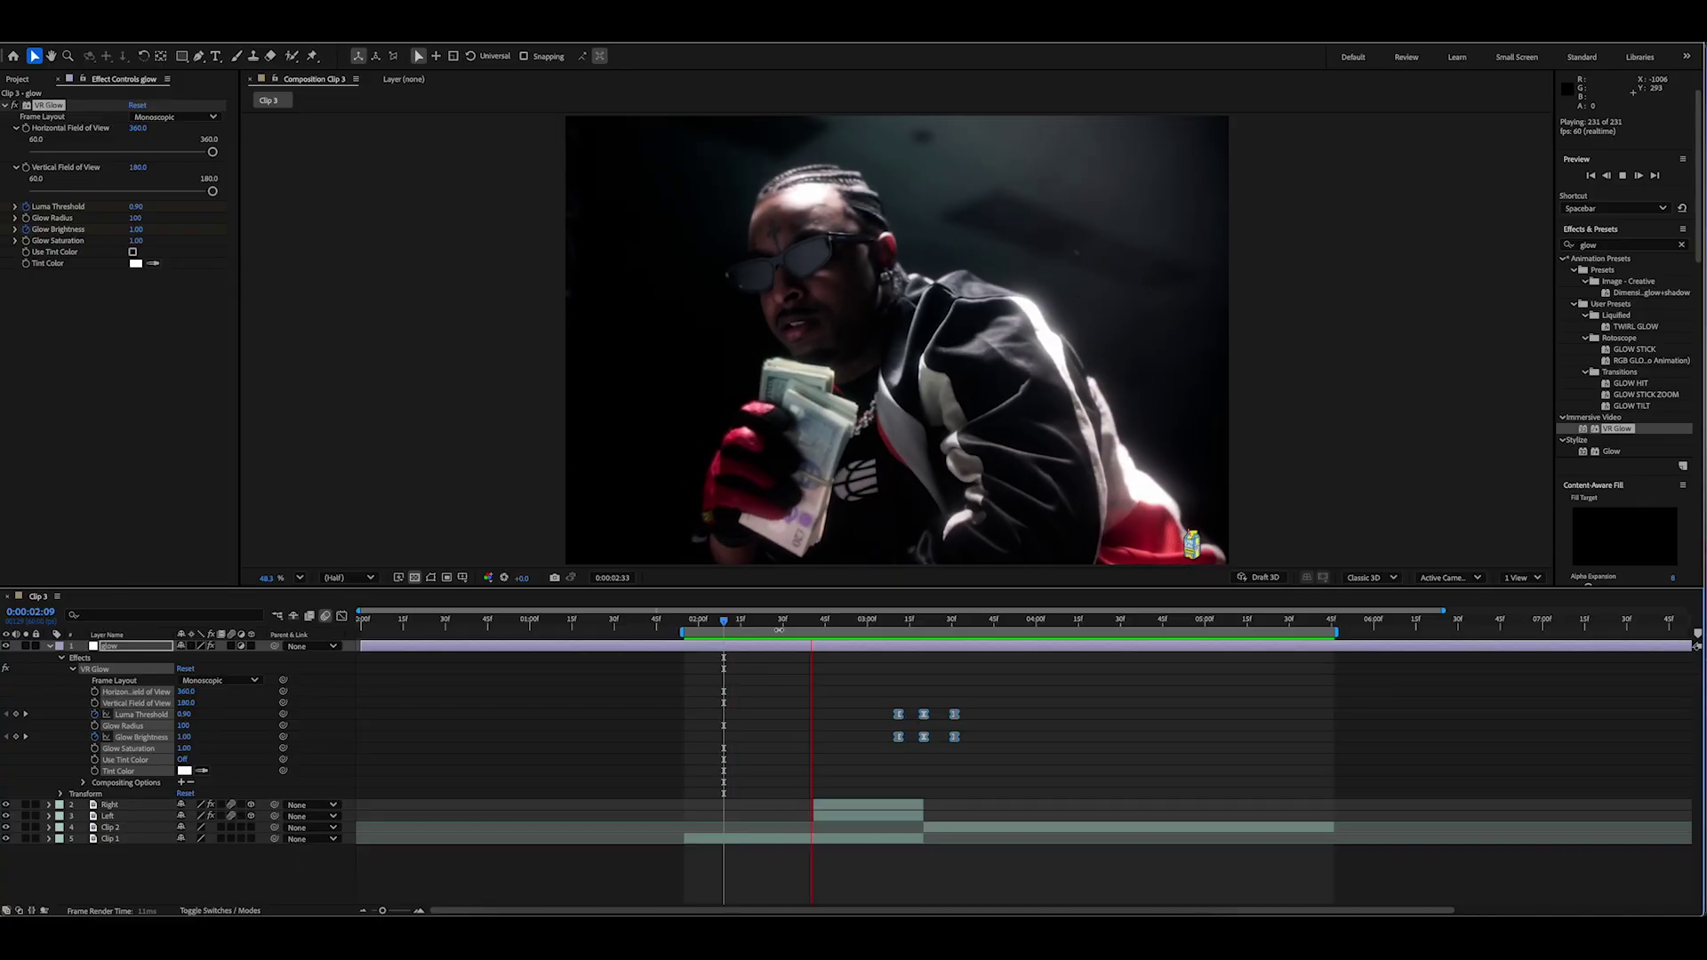
key(space)
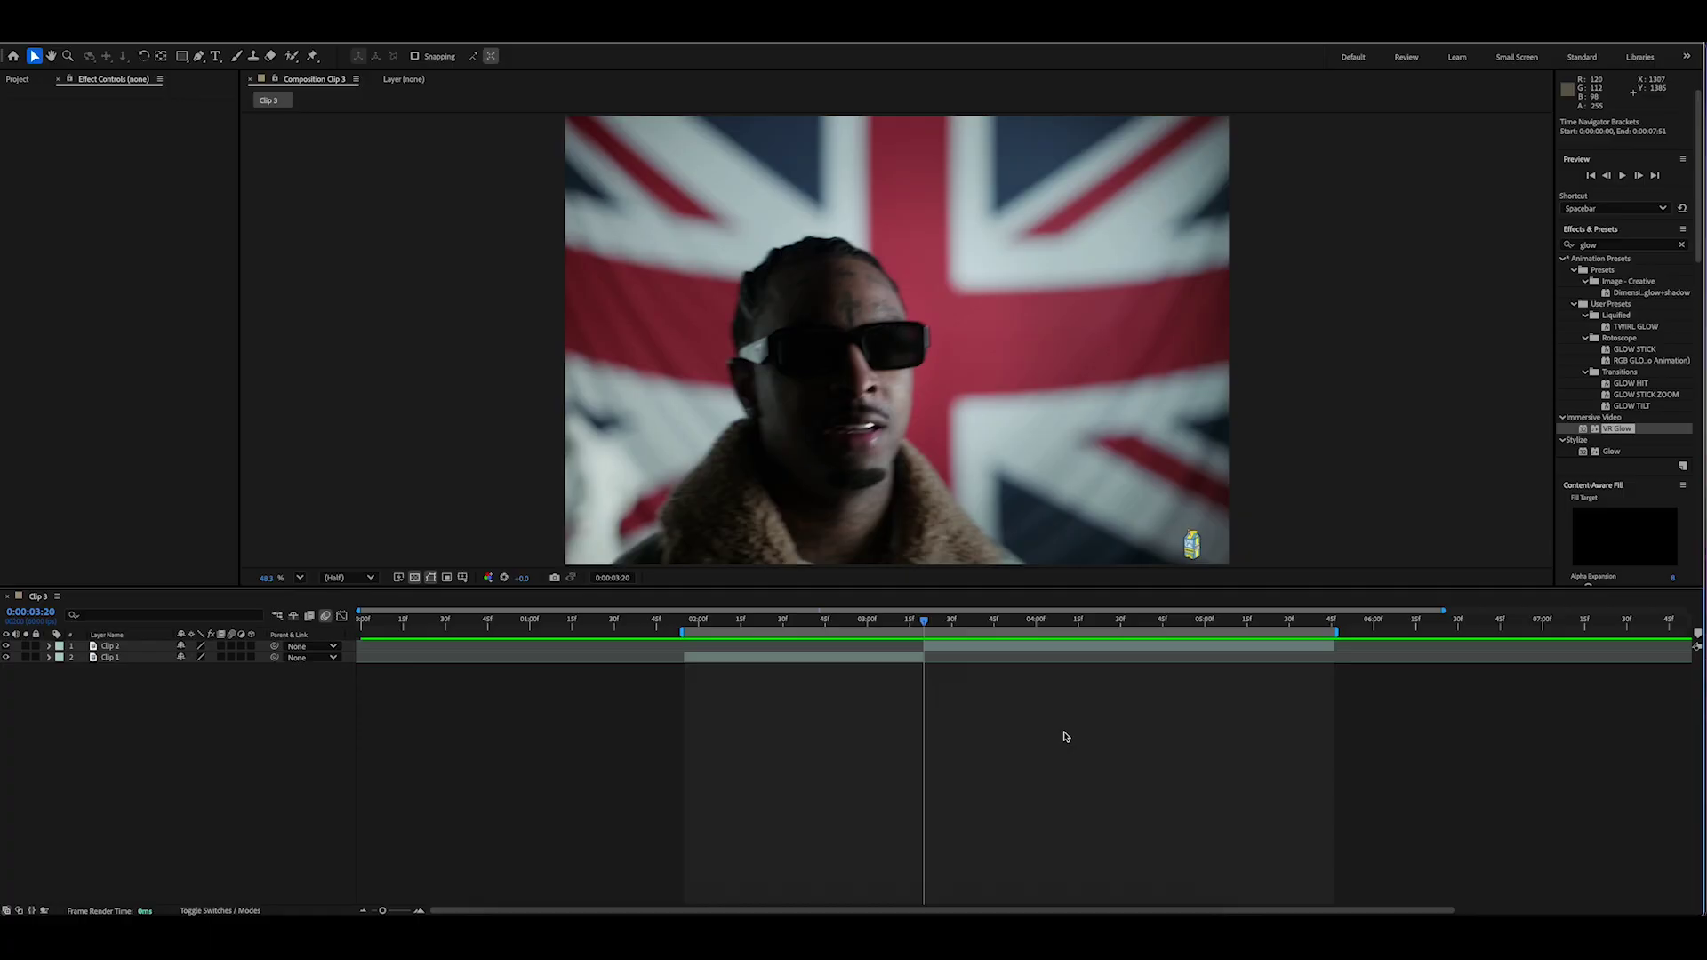
Step: Make four copies of Clip 2 named 1 to 4 and select layer 2 for masking
key(ctrl+v)
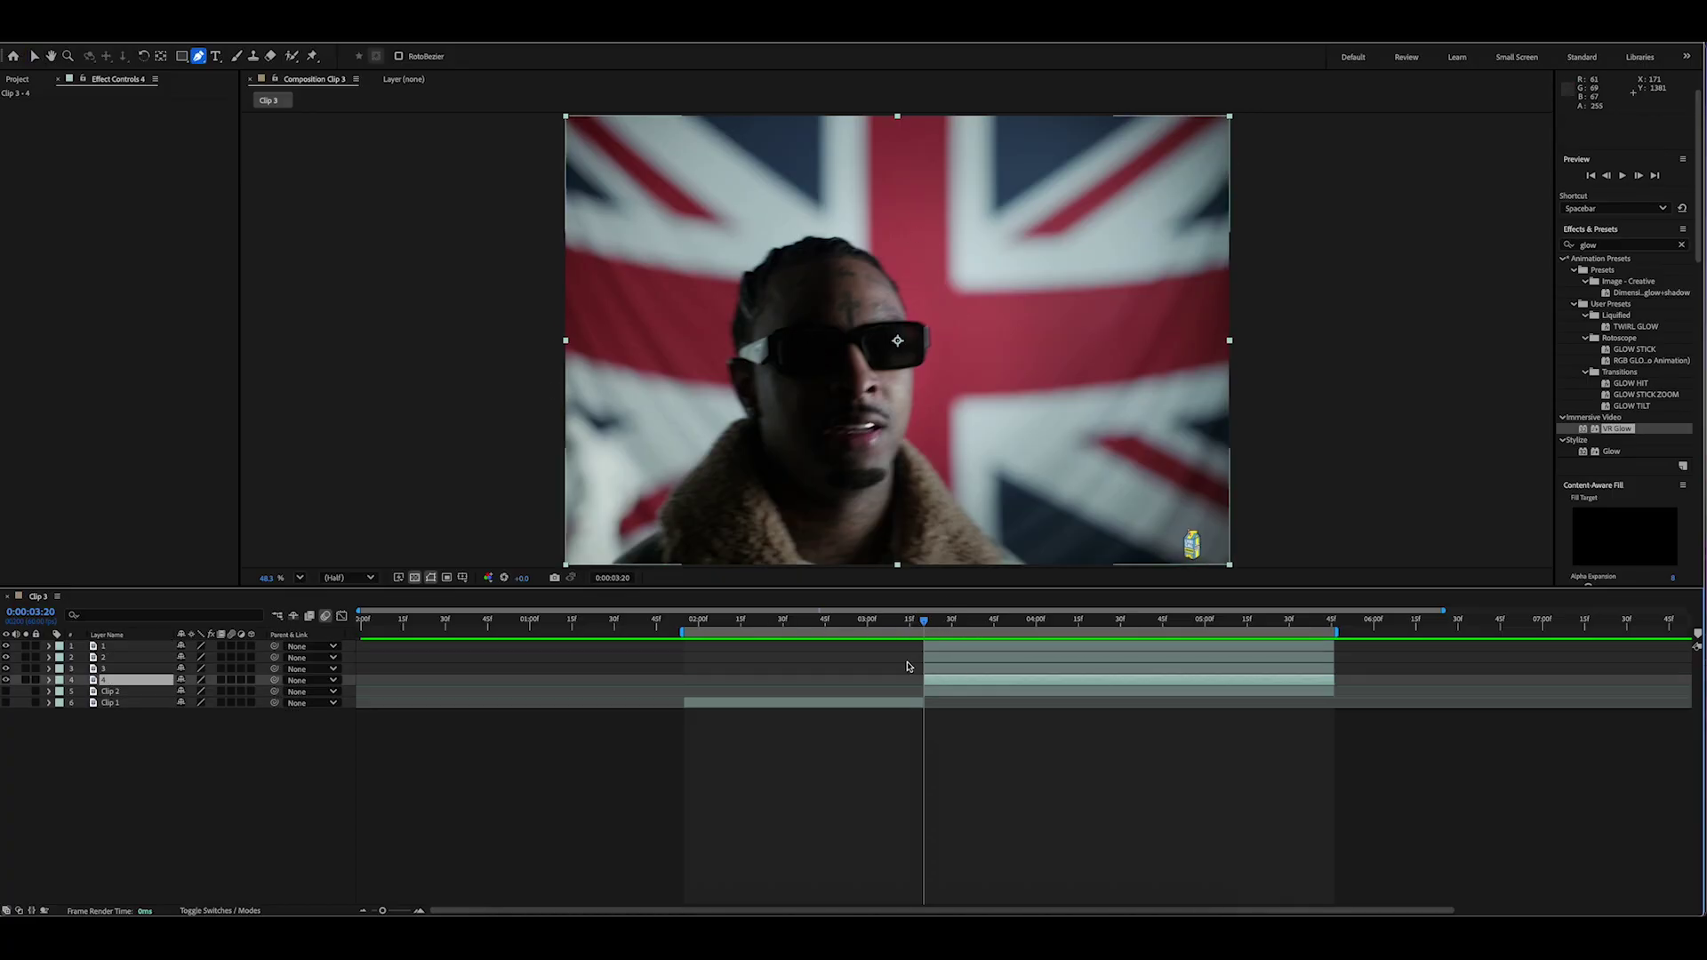
click(946, 659)
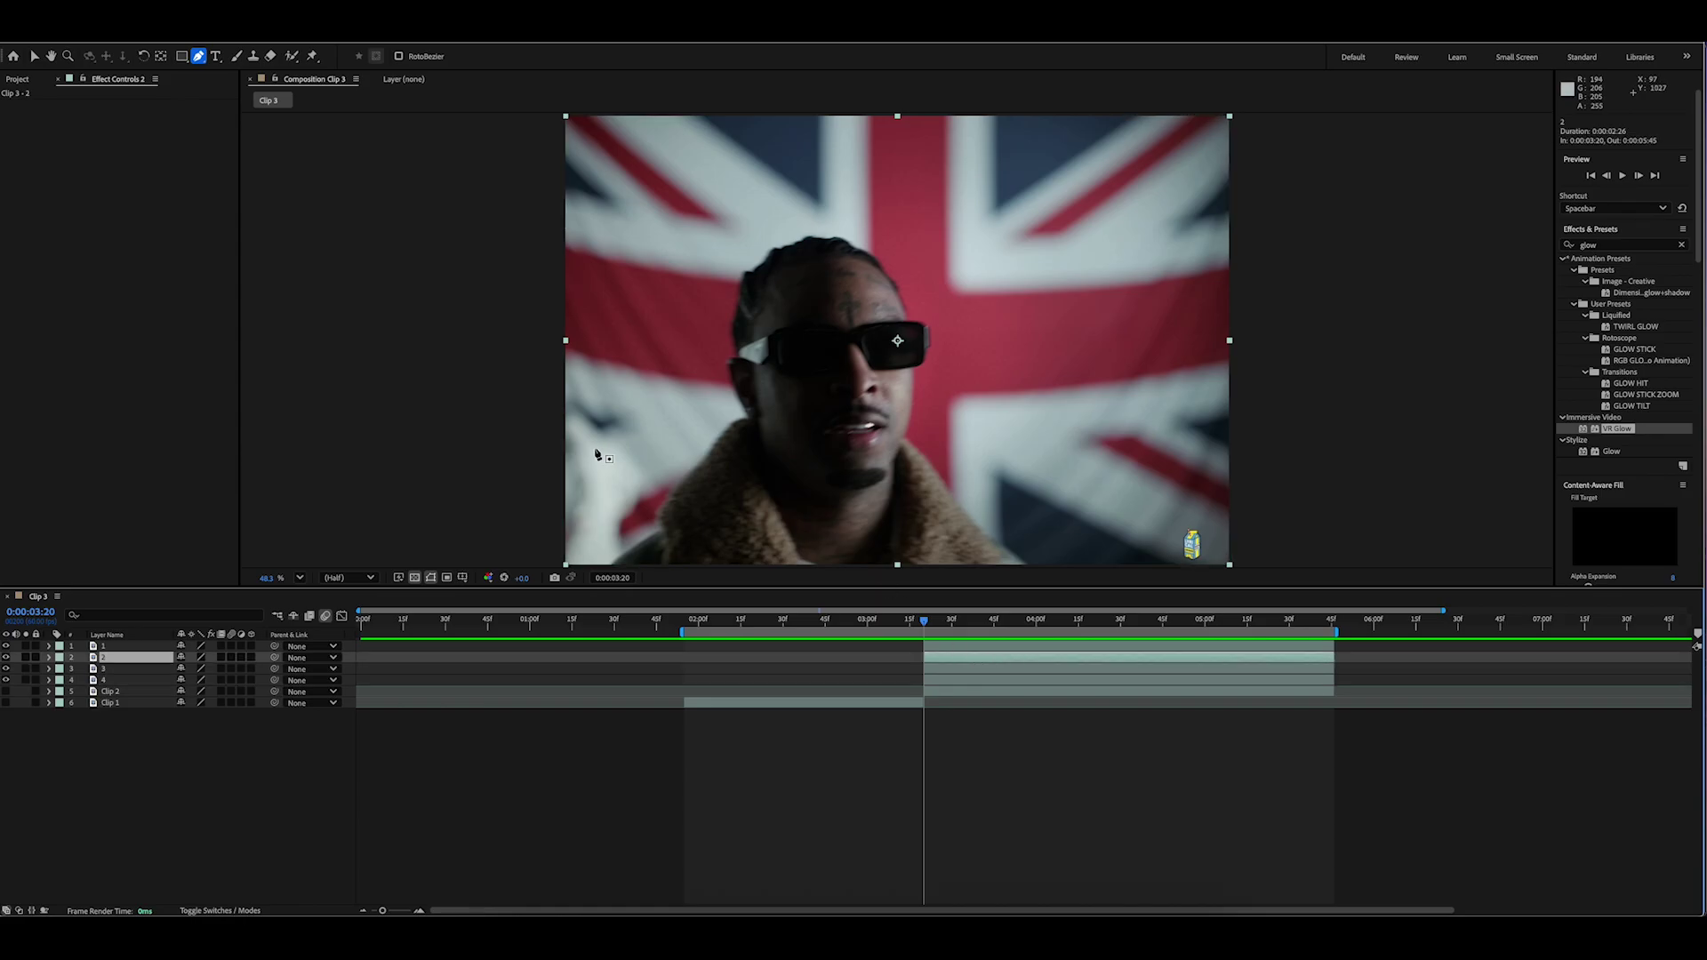
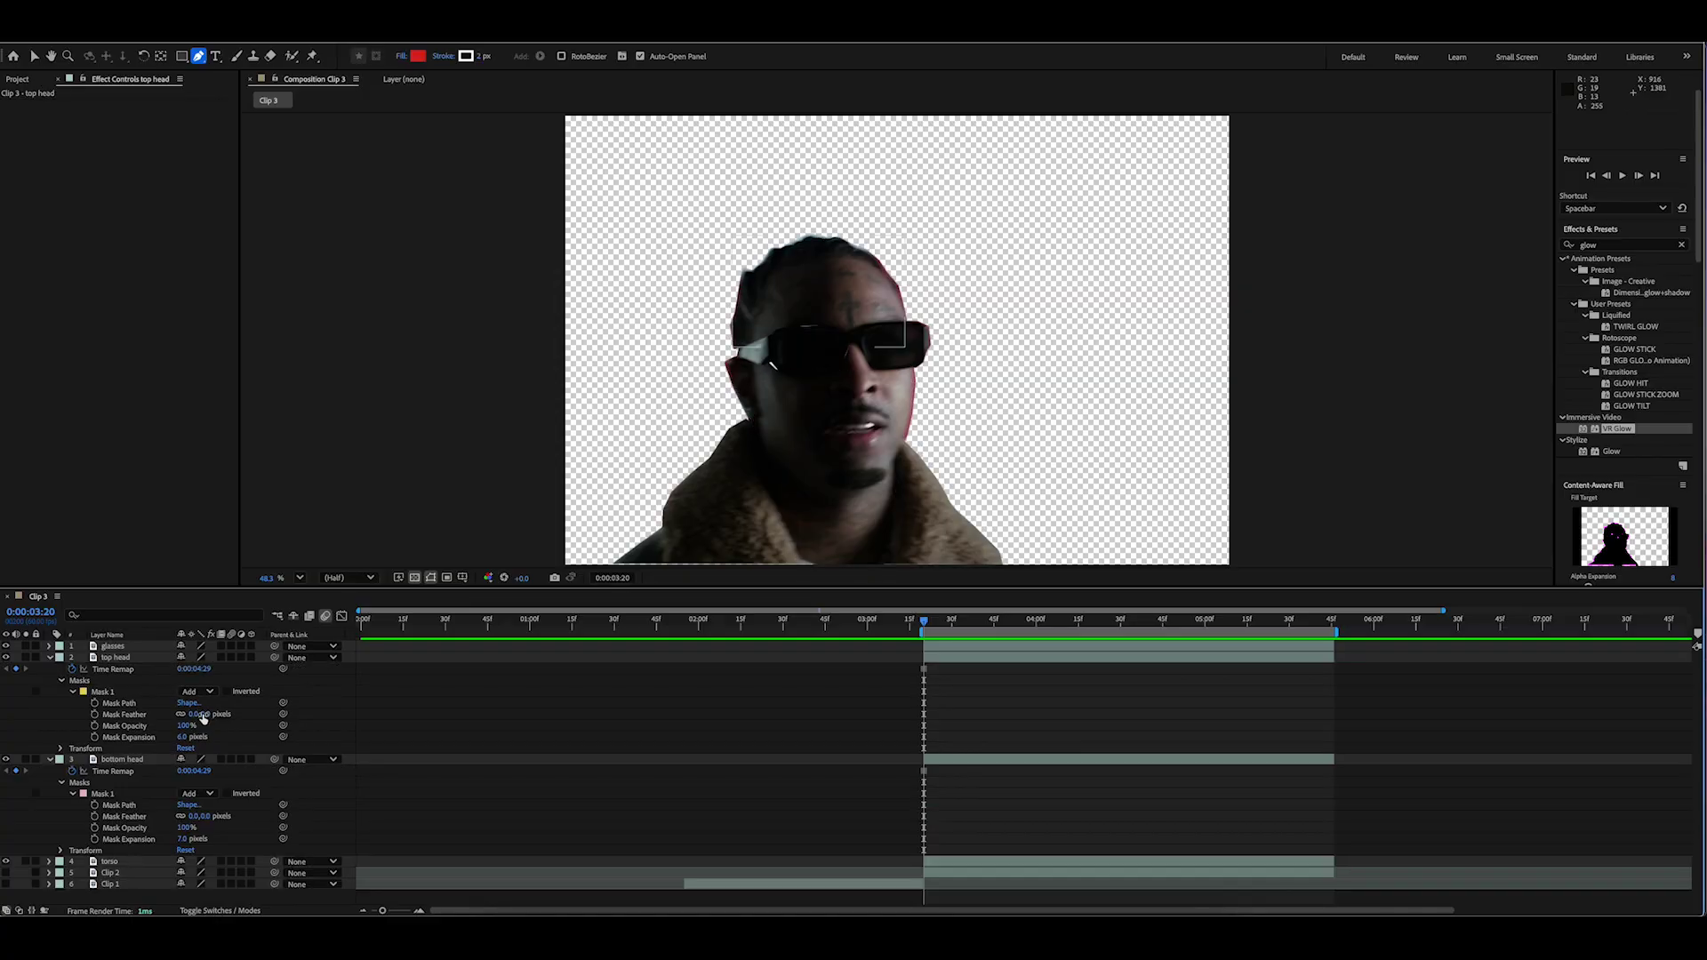
Step: Adjust the Mask Feather of the top head layer and make the glasses, top head, bottom head and torso layers 3D
drag(204, 717, 211, 714)
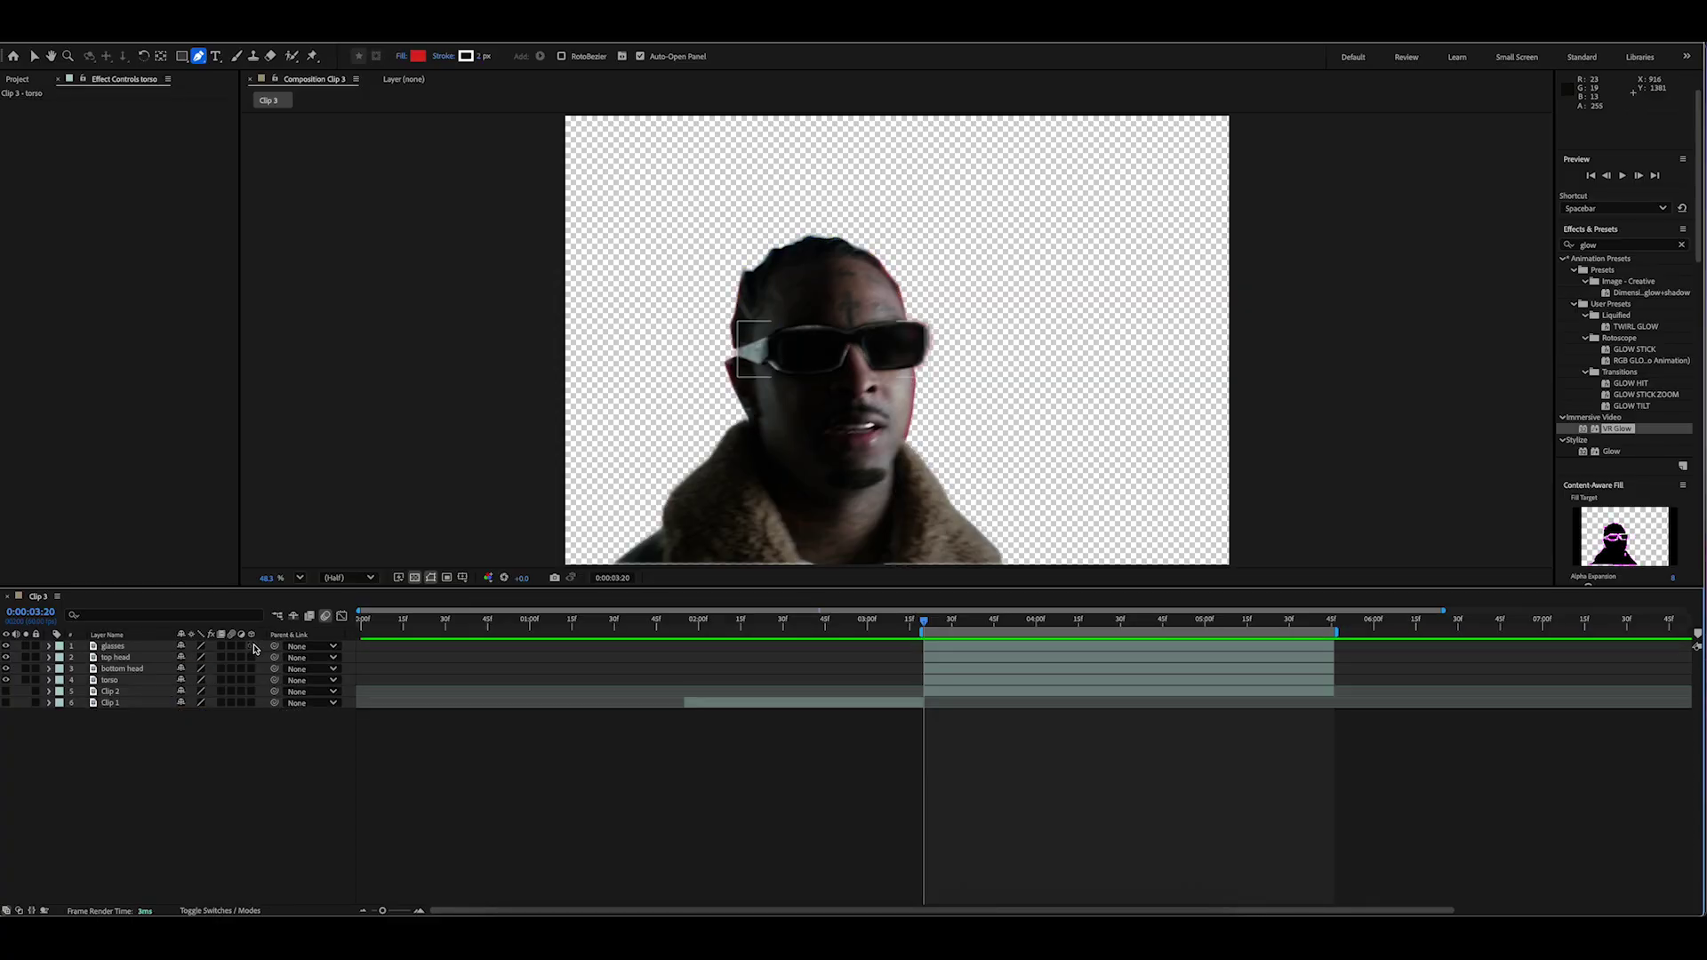
click(254, 648)
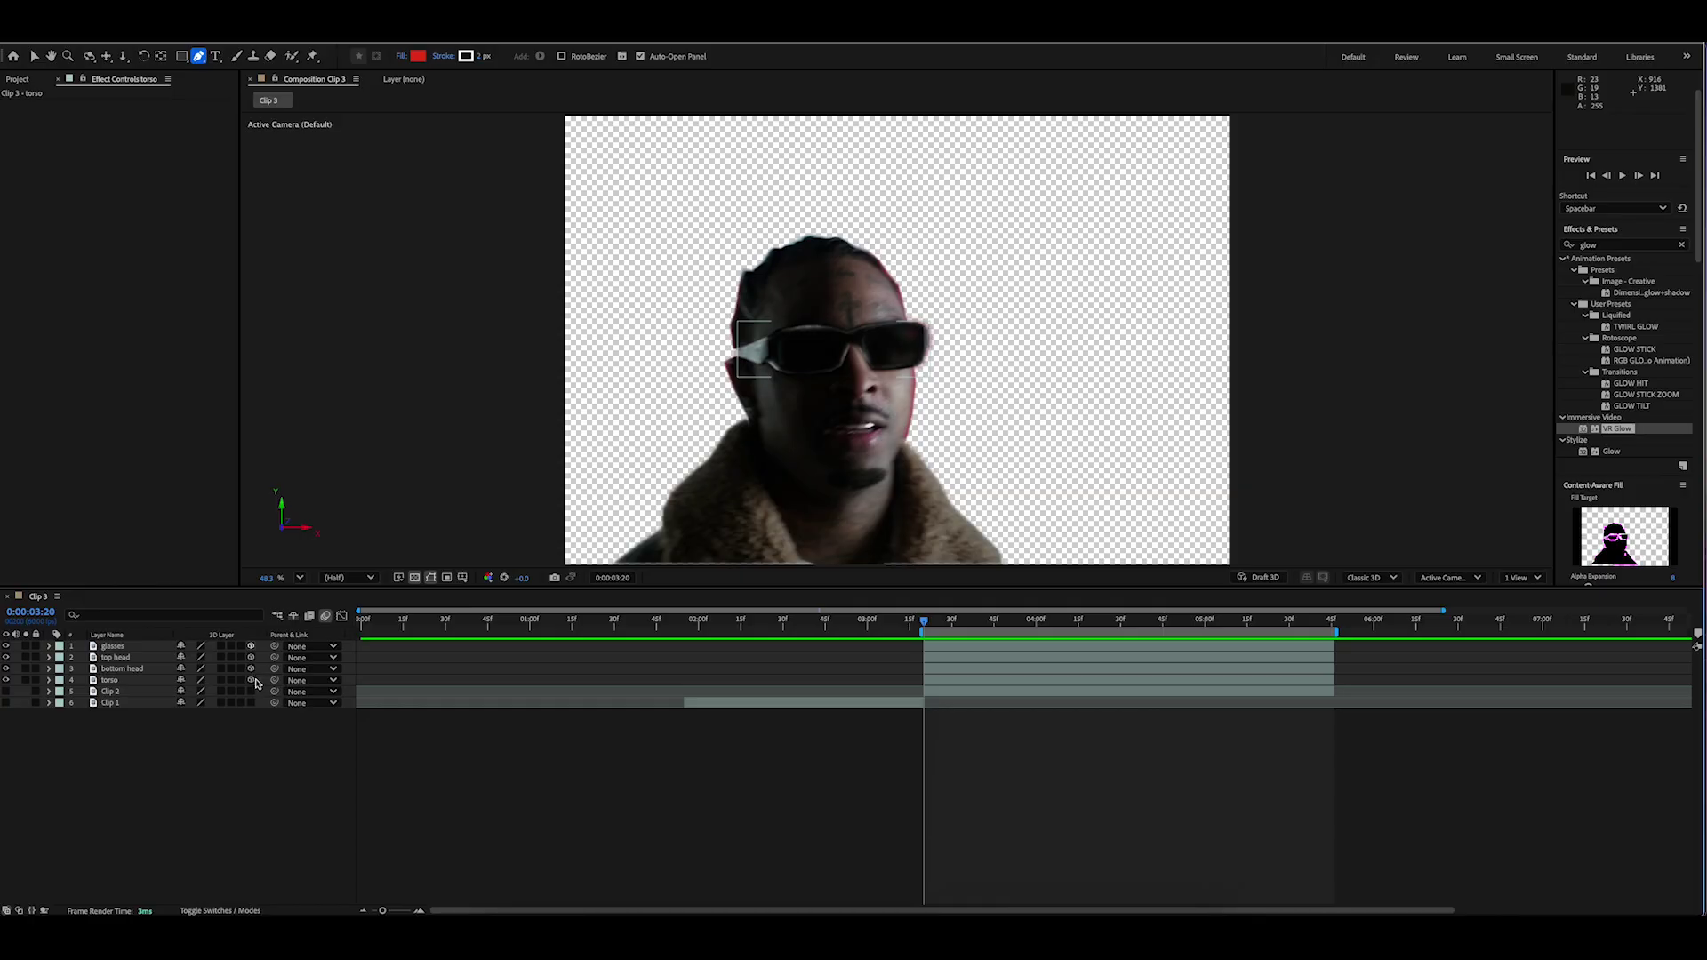
Step: Move the four cut-out layers to start at 0:00:02:36 and trim their ends to the cut at 0:00:03:20
shift+click(113, 646)
drag(1015, 662, 891, 659)
key(alt+bracketright)
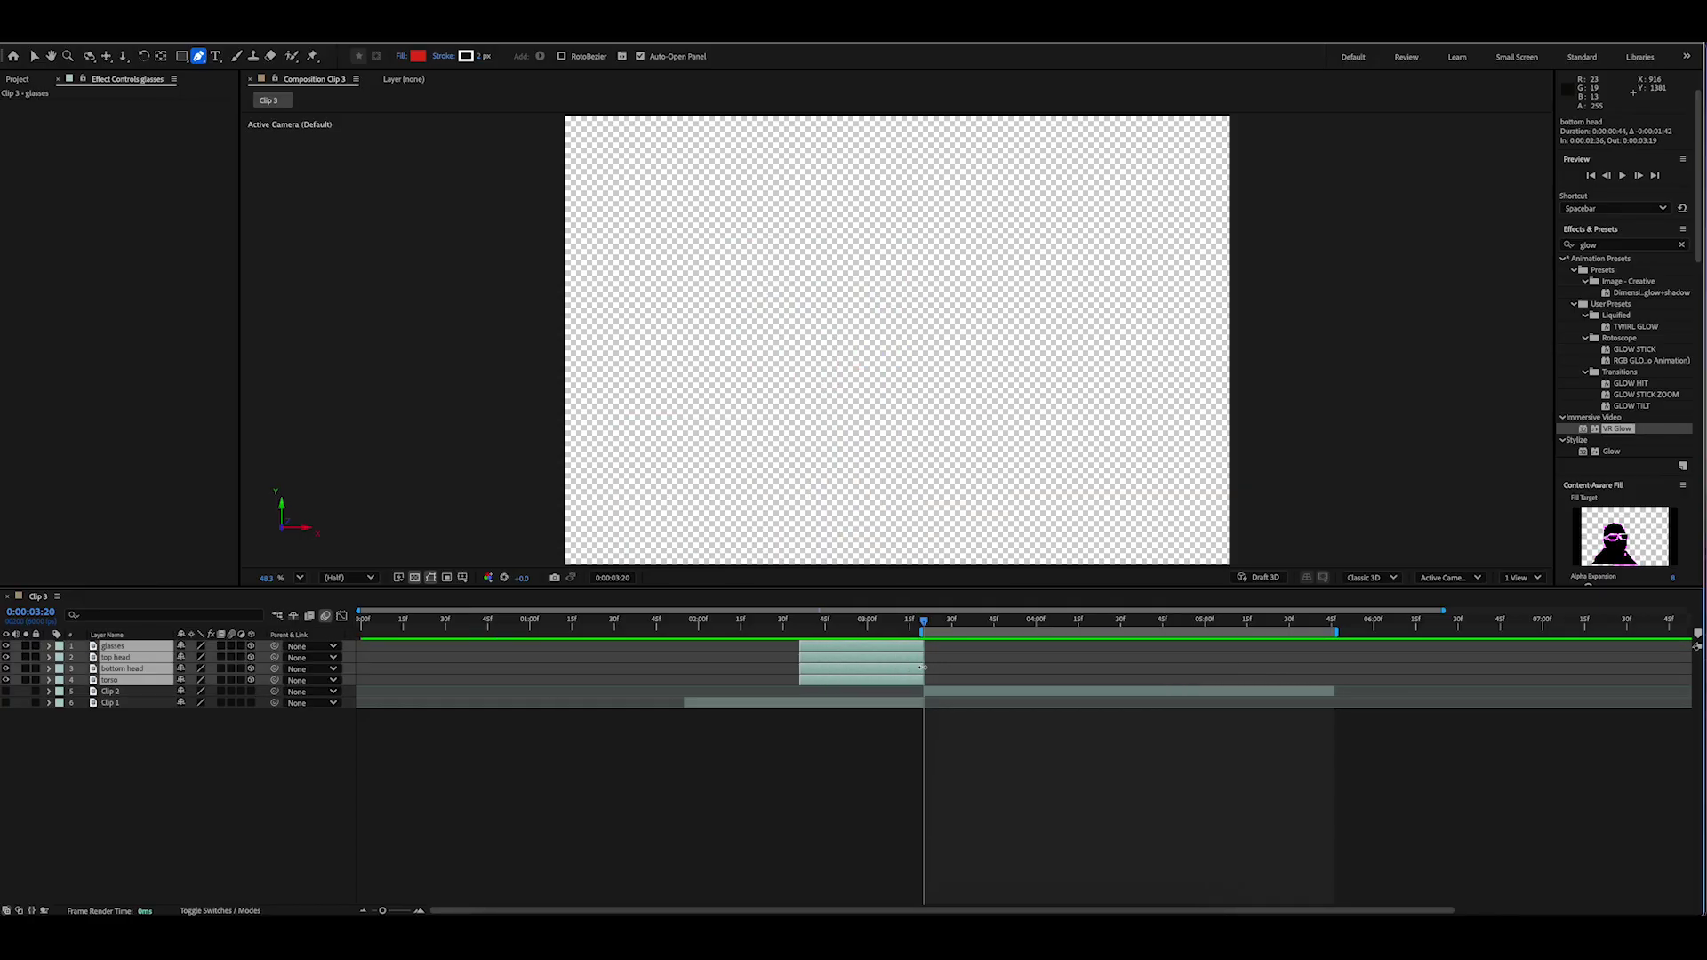
Step: Open the glasses layer's Transform properties and add Position and Scale keyframes at 0:00:03:20
click(113, 647)
key(i)
click(49, 646)
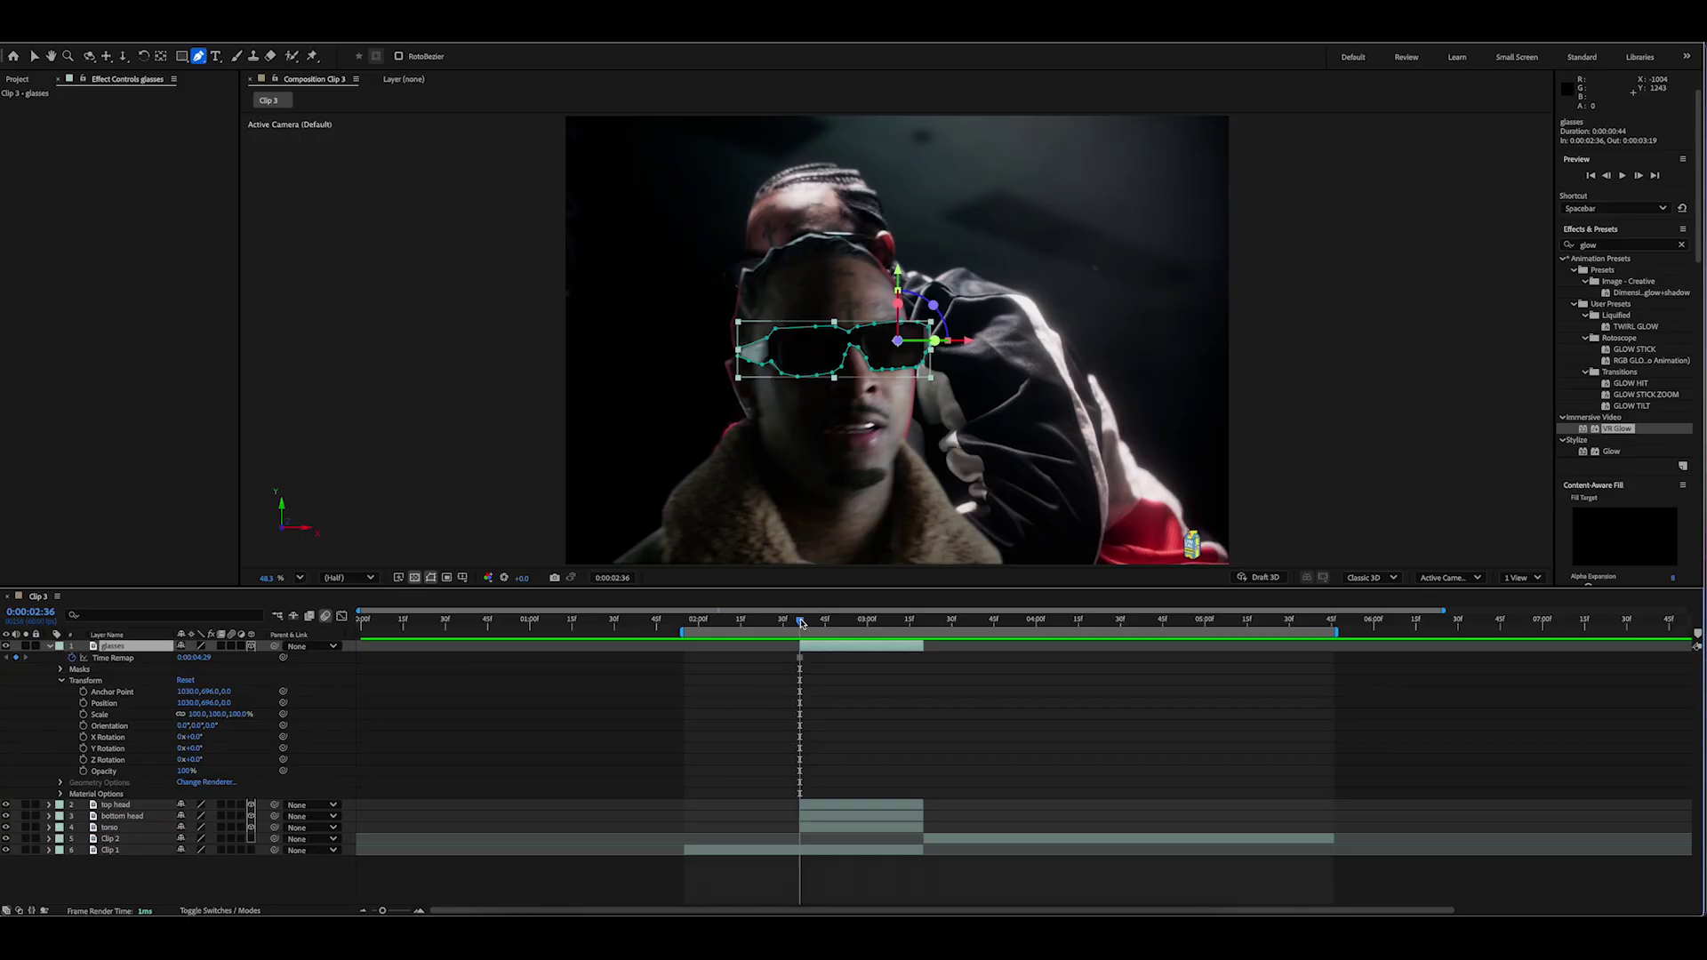
drag(800, 623, 923, 627)
click(83, 704)
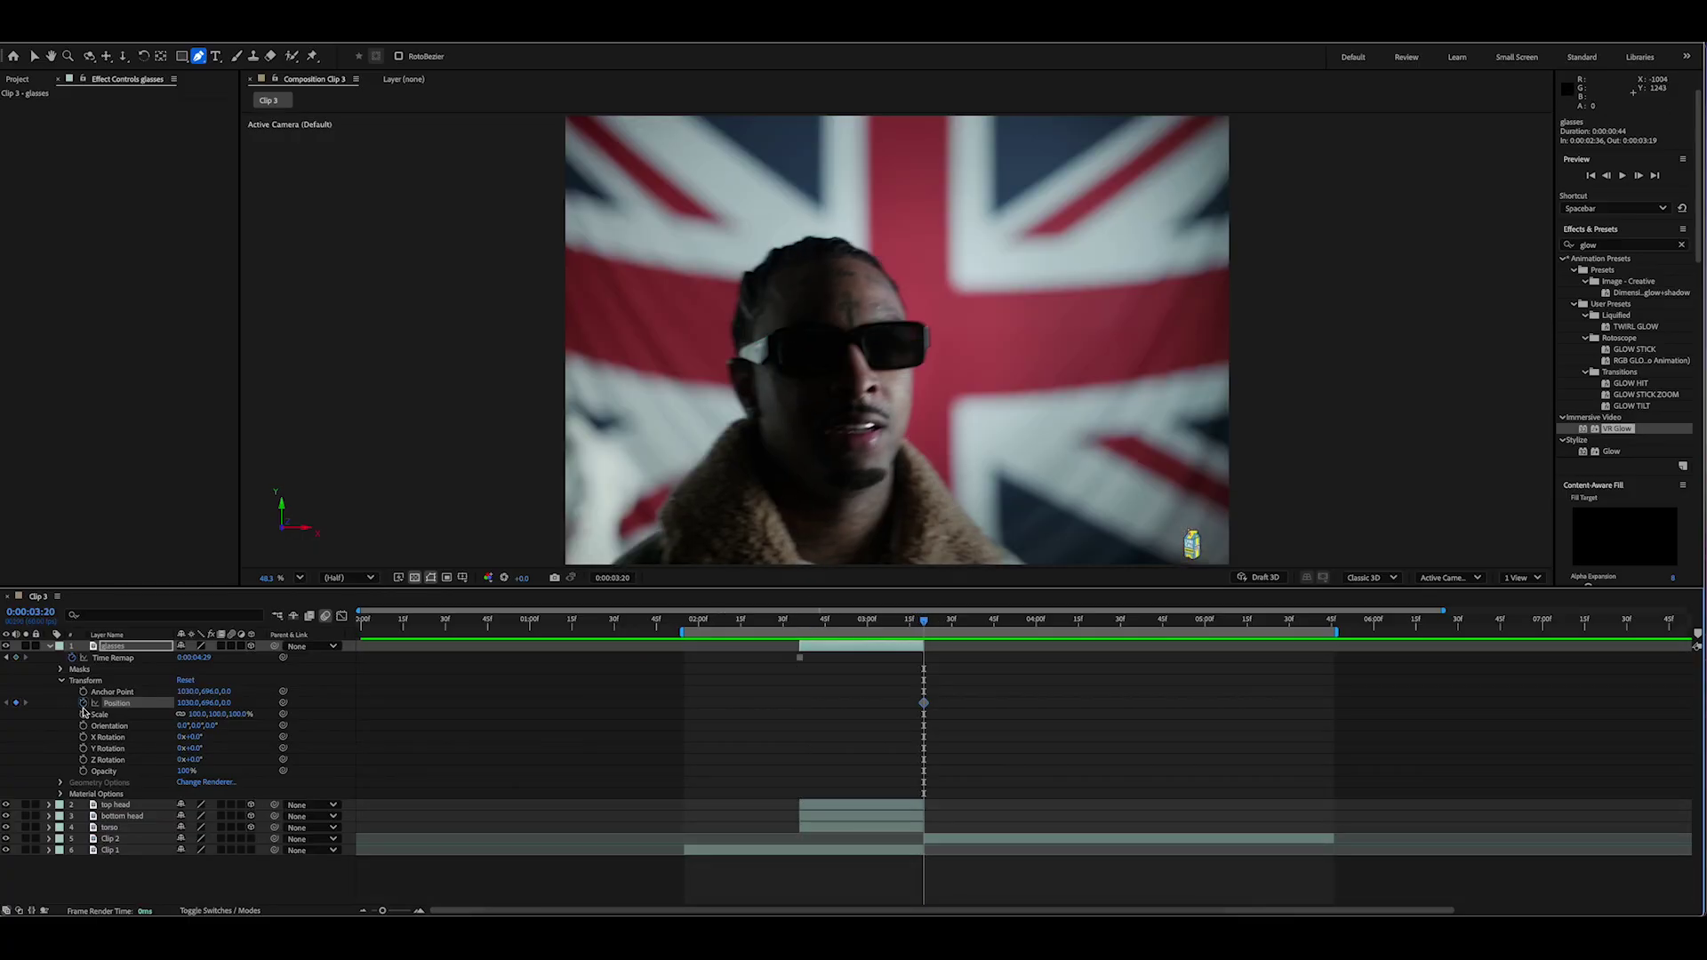
click(83, 714)
Step: At 0:00:02:36, set the glasses layer's Position to 2578.0, 34.0, 0.0 and its Scale to 40%
key(j)
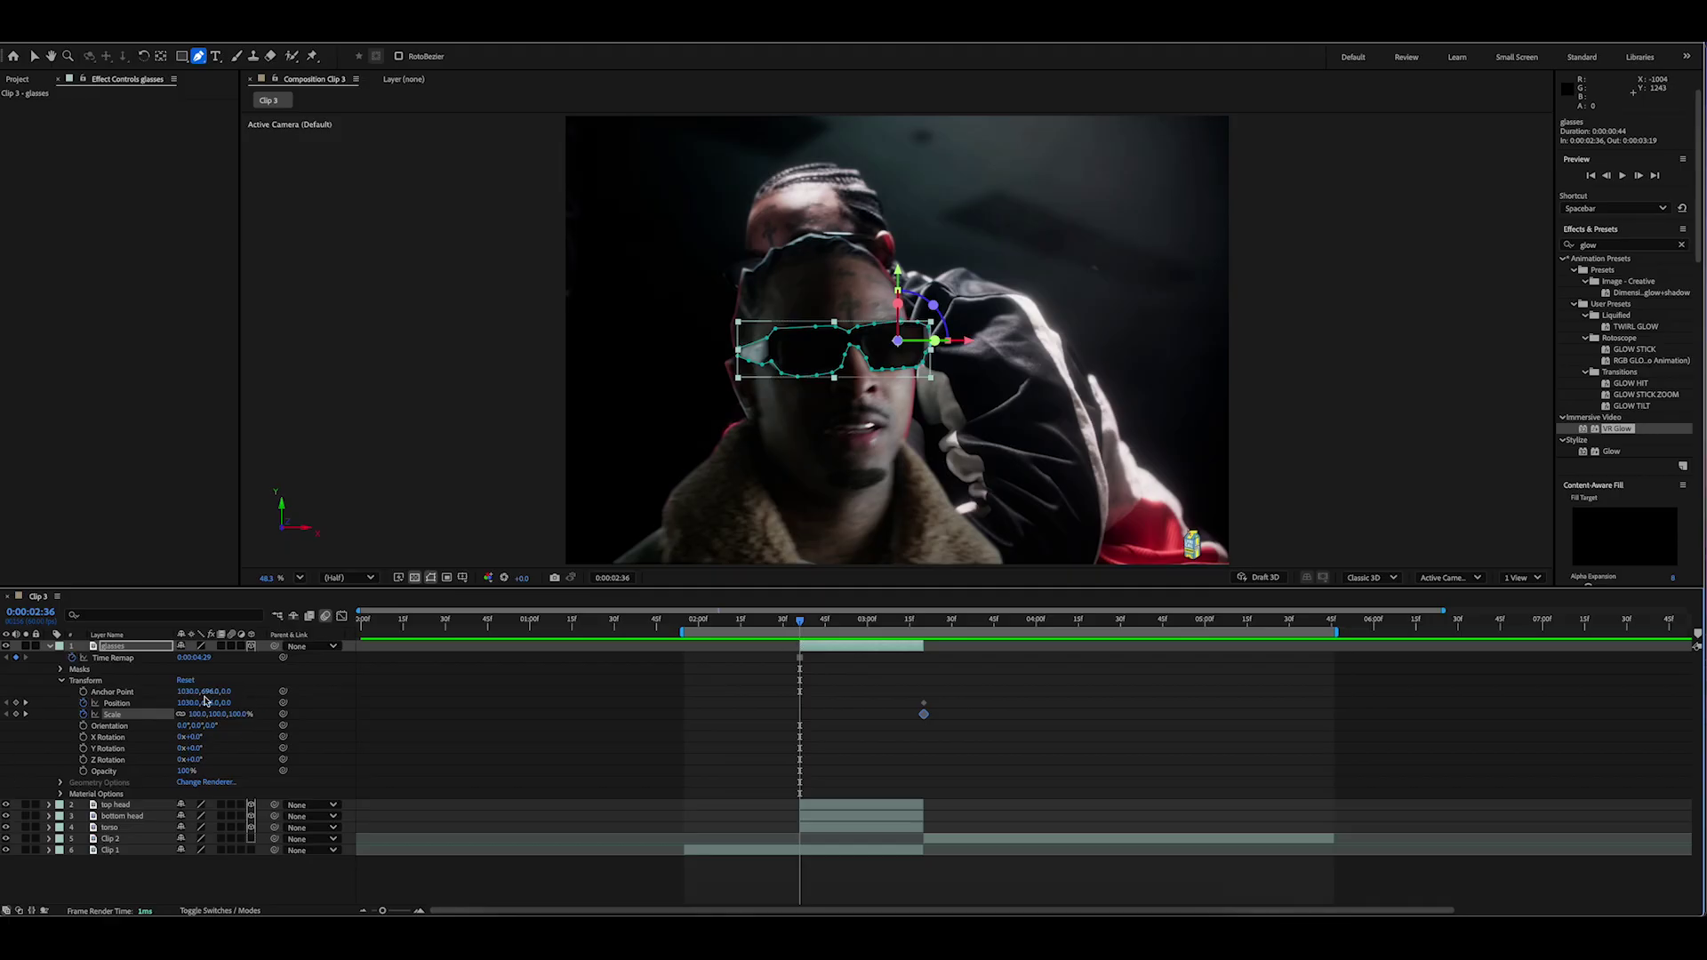
drag(189, 704, 233, 707)
click(245, 714)
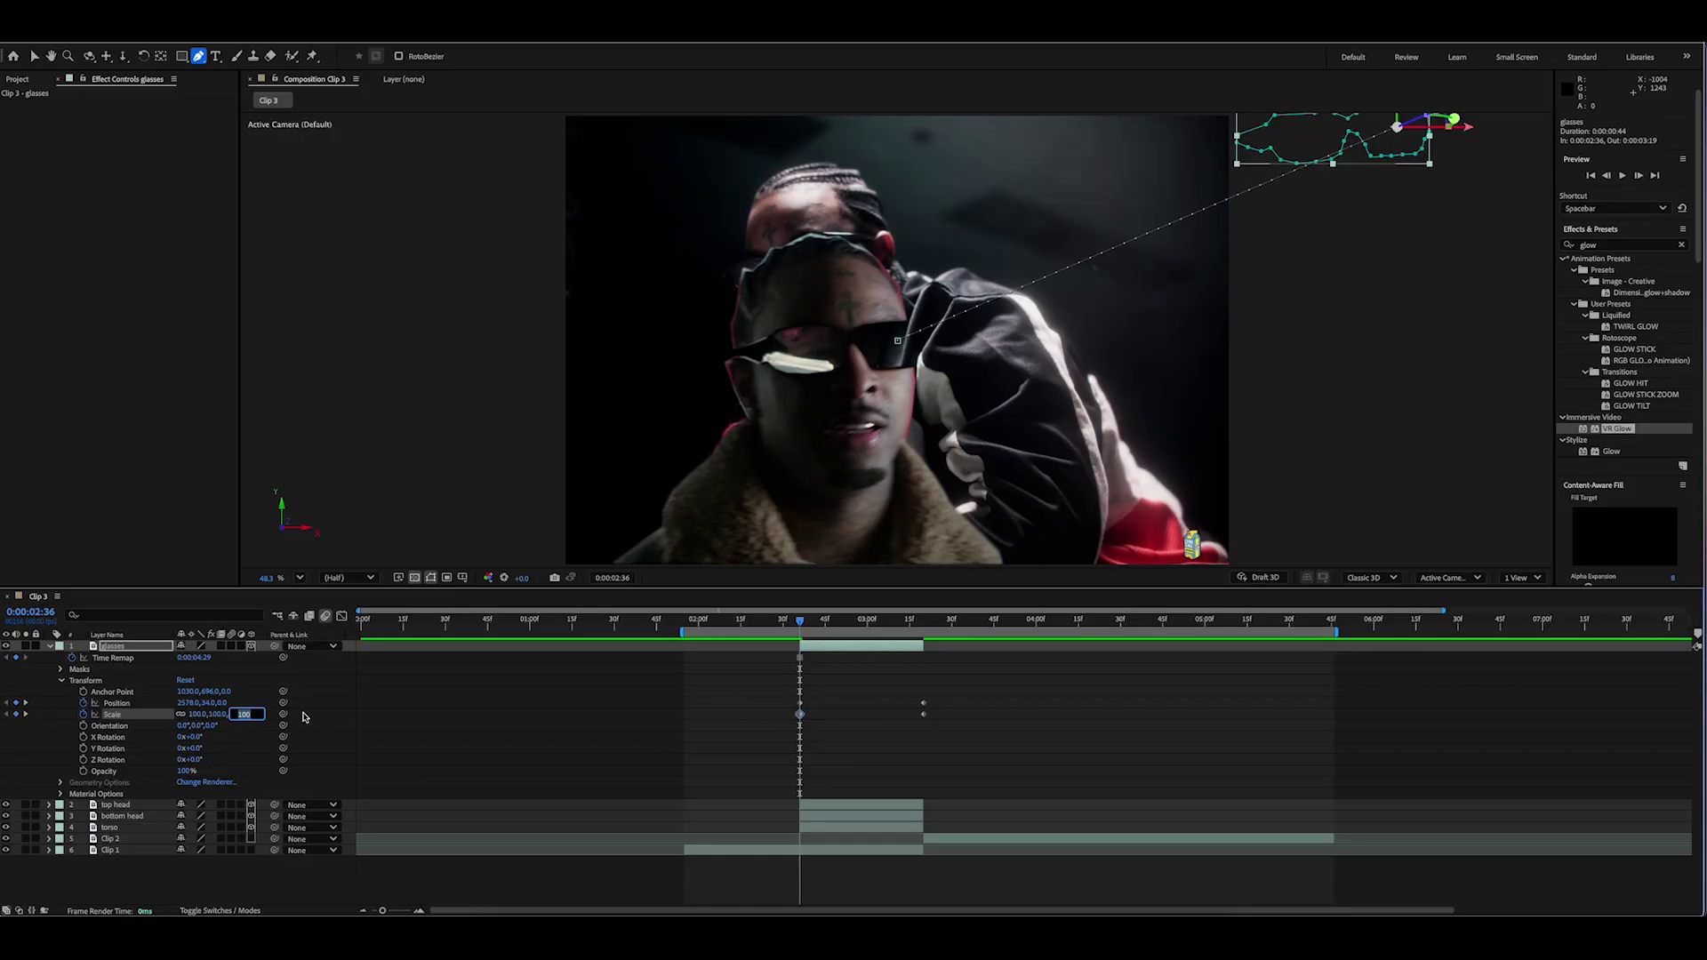
text(40)
key(Return)
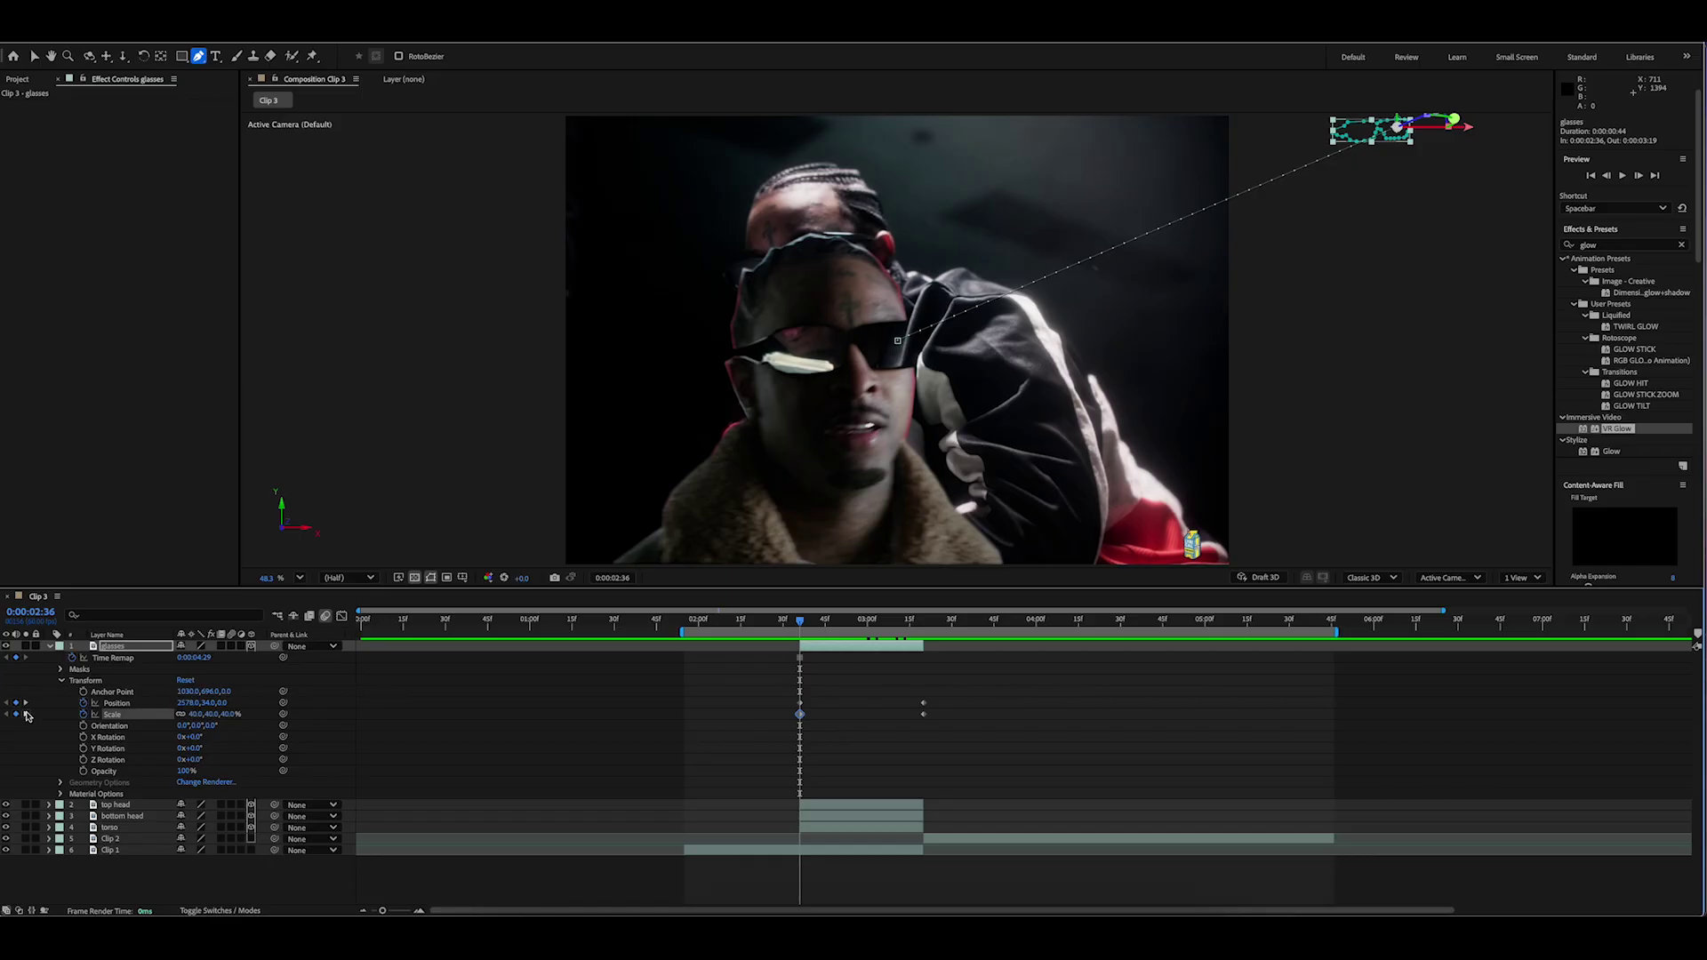
Step: Add X and Y Rotation keyframes to the glasses layer at 0:00:02:36, set to 1x+240° and 1x+109°
click(84, 737)
click(83, 748)
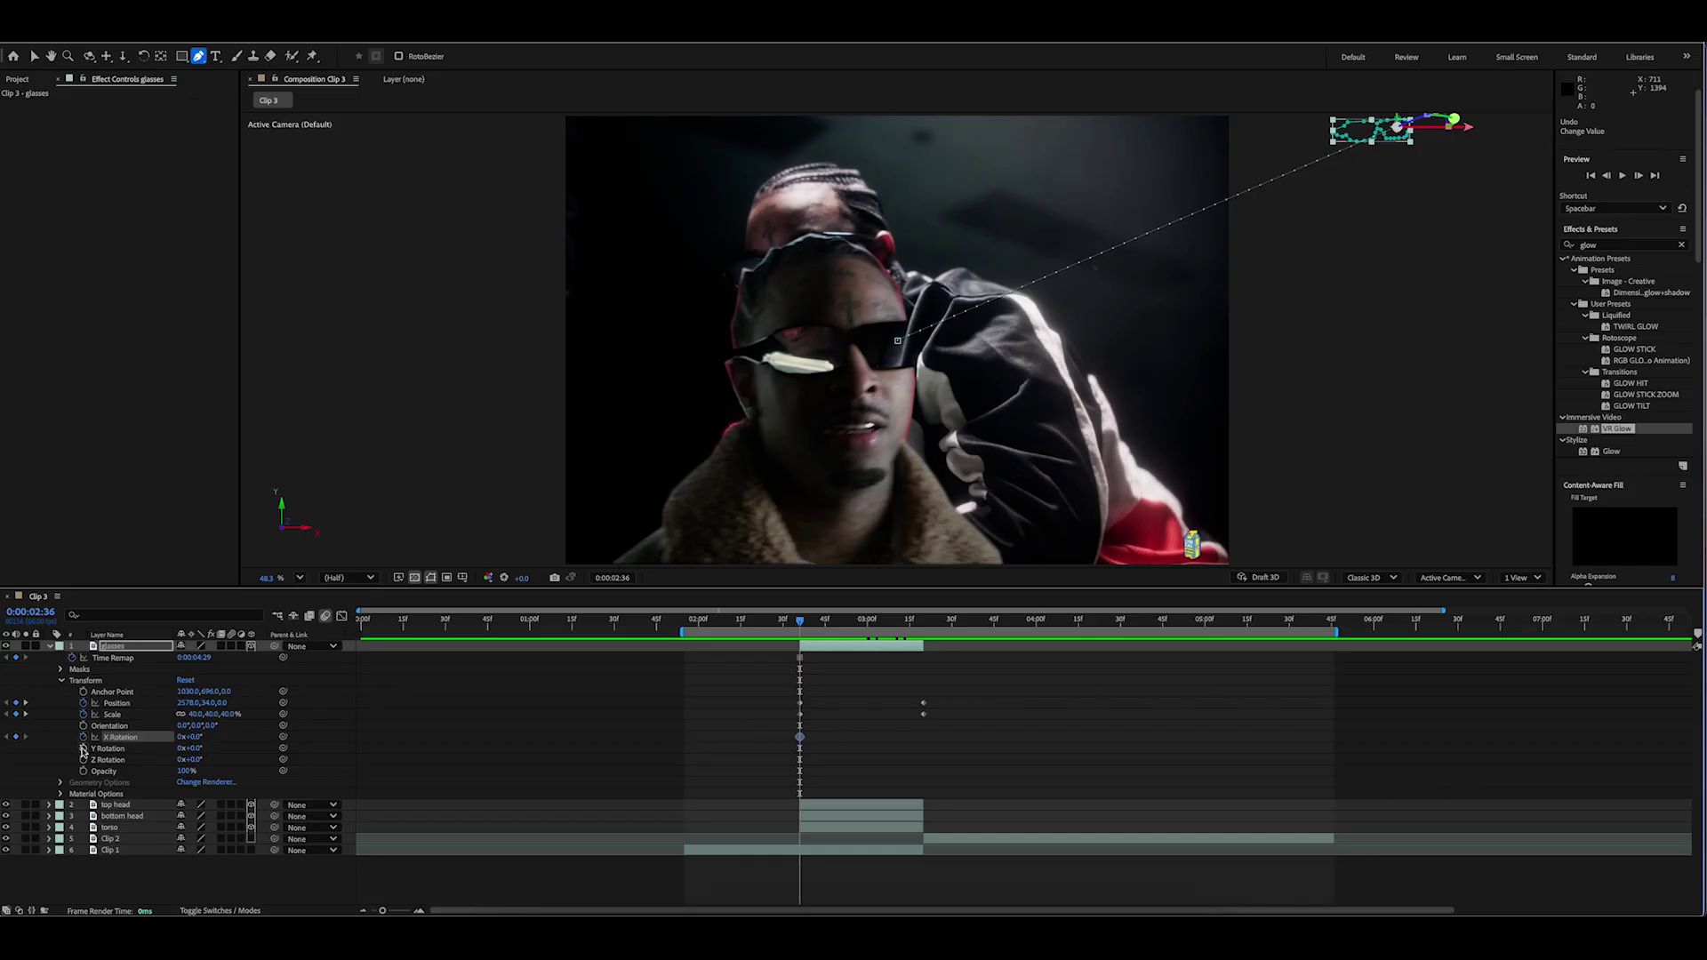
drag(194, 738, 599, 744)
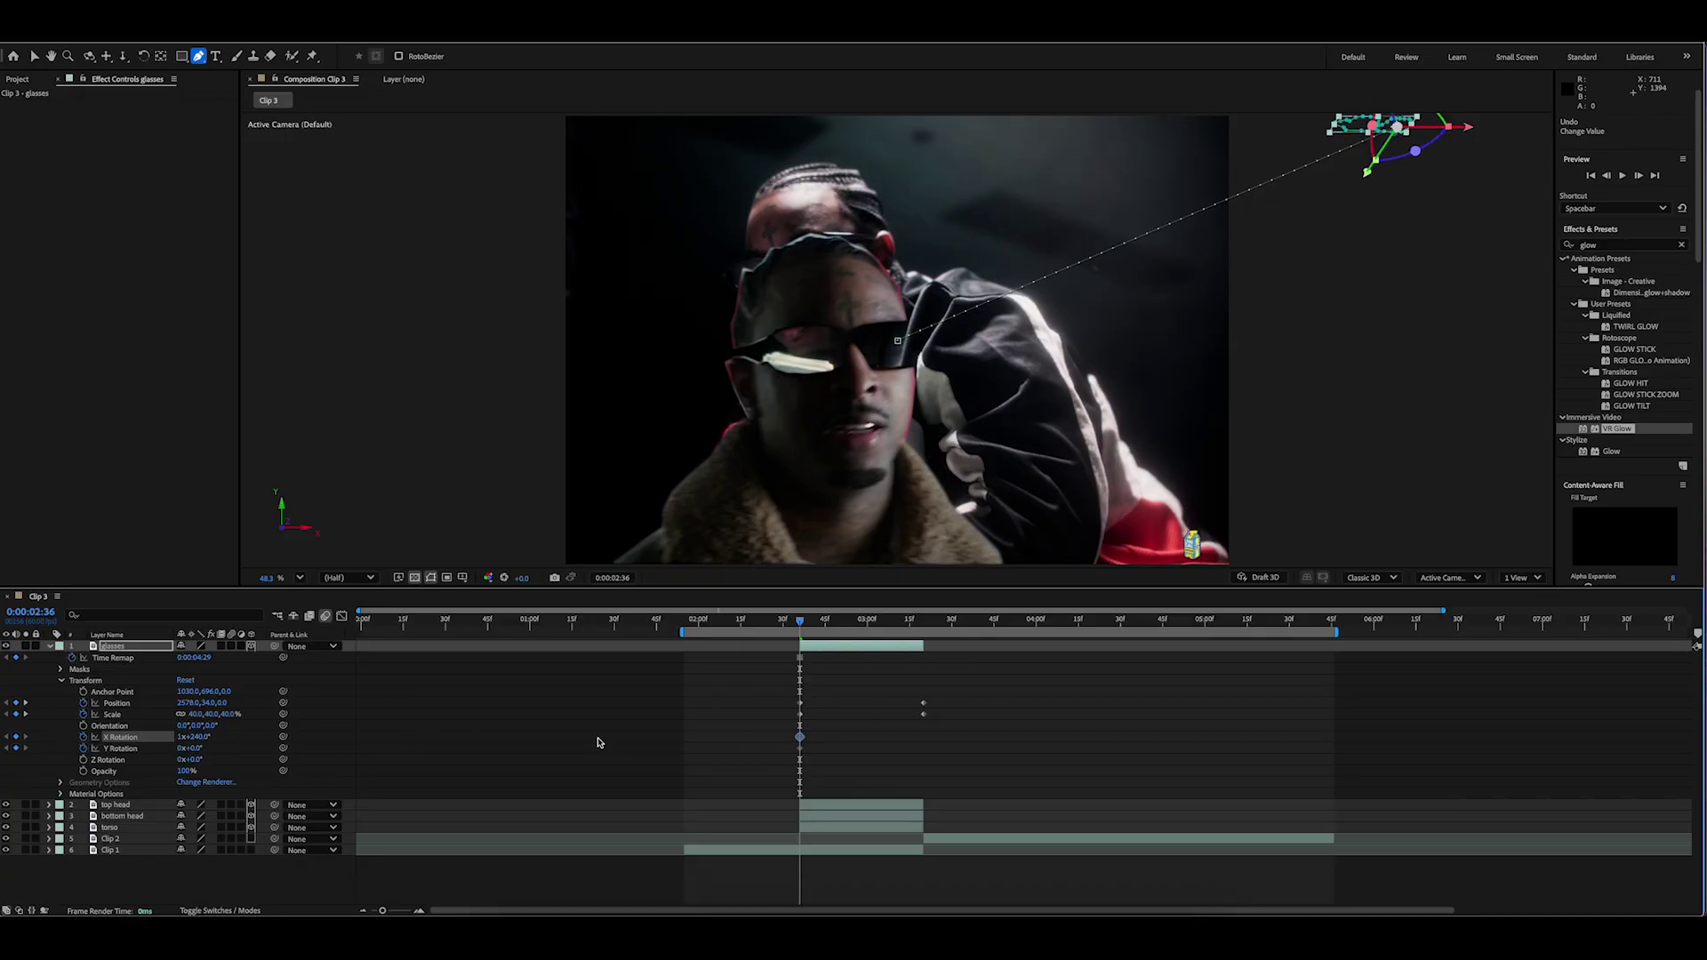
drag(194, 752, 512, 755)
Step: Reset the glasses layer's X and Y Rotation at 0:00:03:20 and apply Easy Ease In to its transform keyframes
click(923, 624)
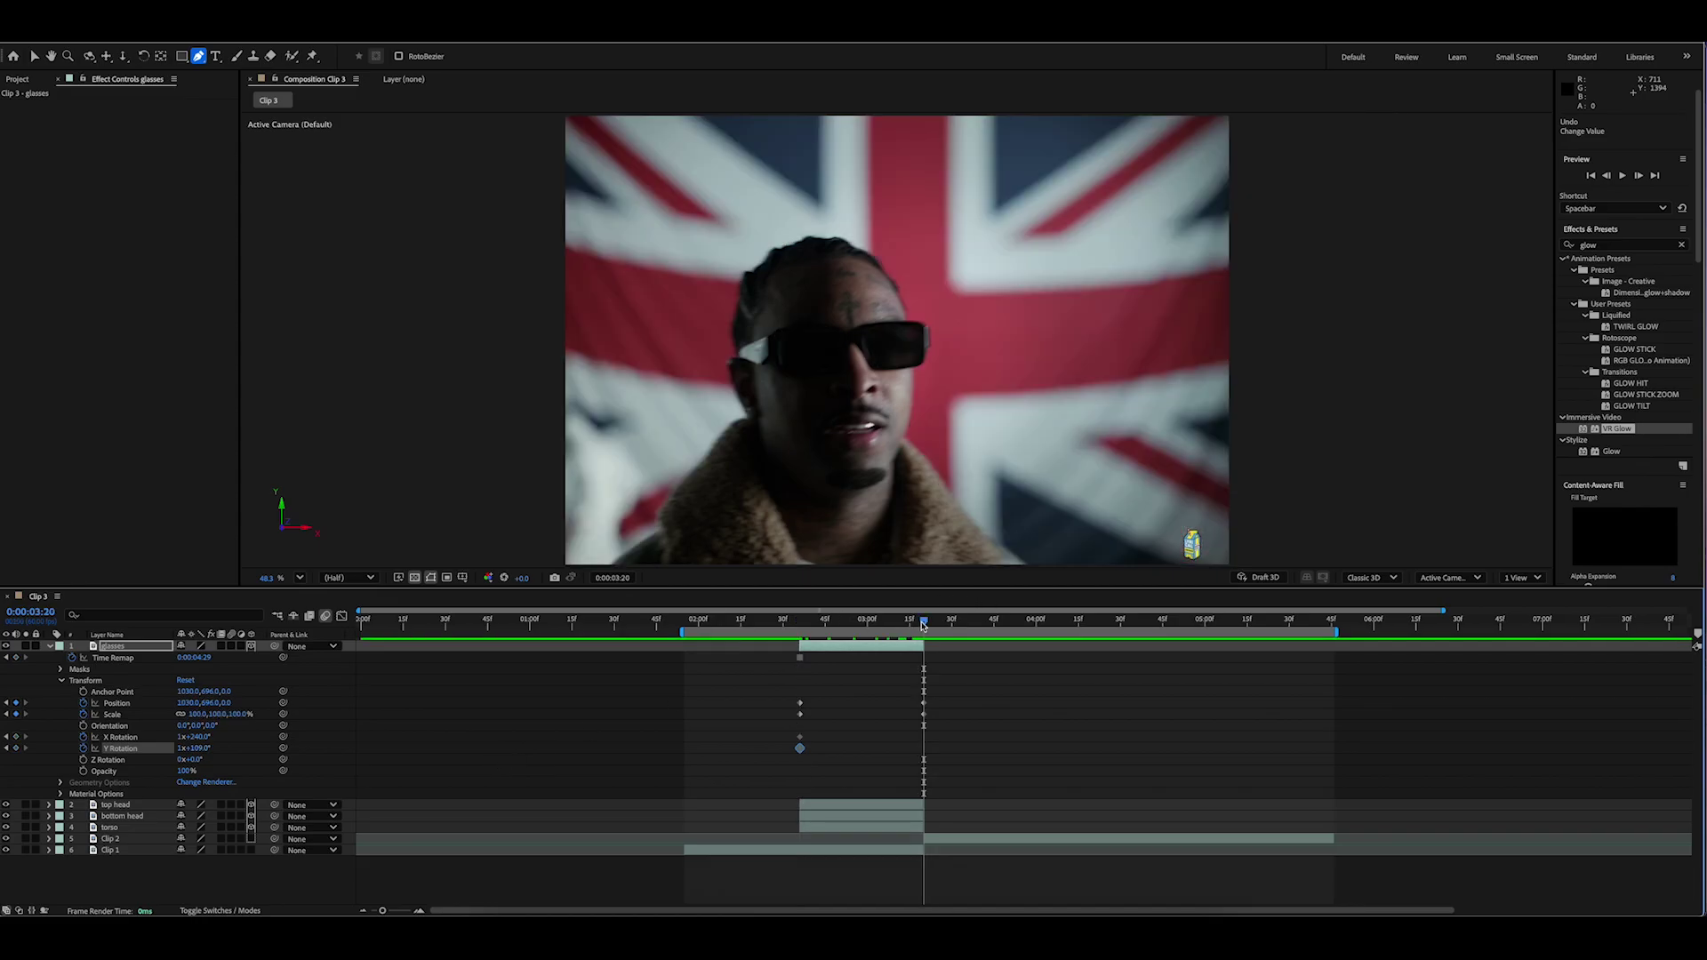
shift+click(124, 738)
right_click(133, 742)
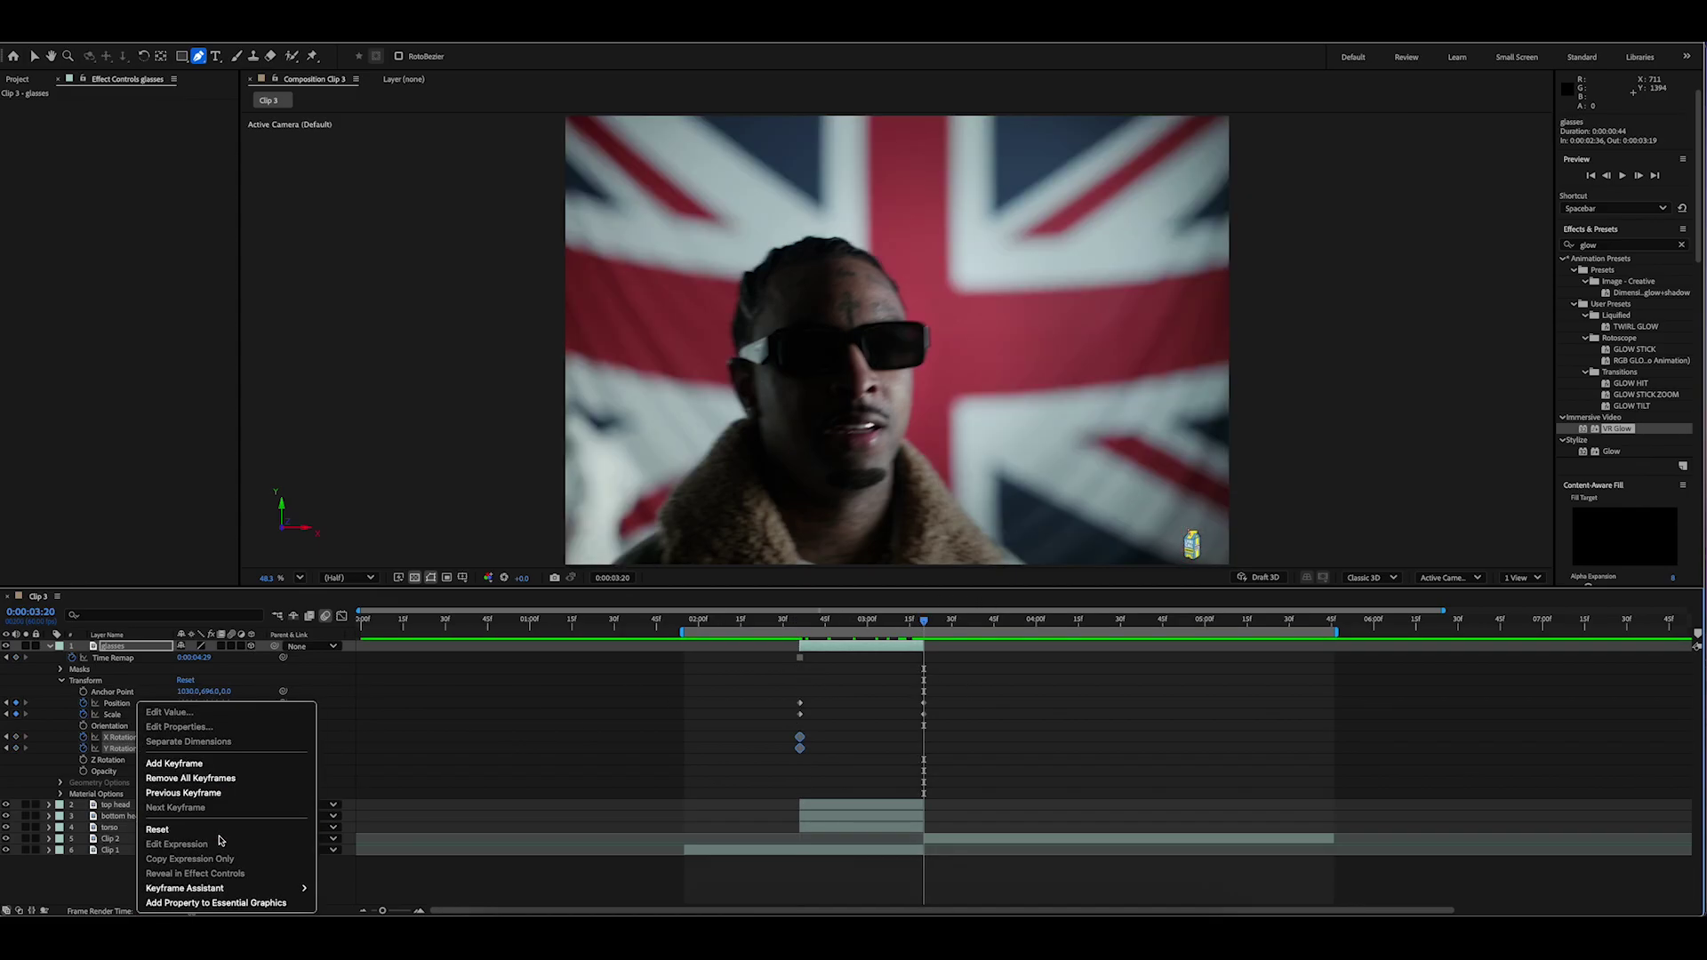
right_click(799, 744)
mouse_move(849, 903)
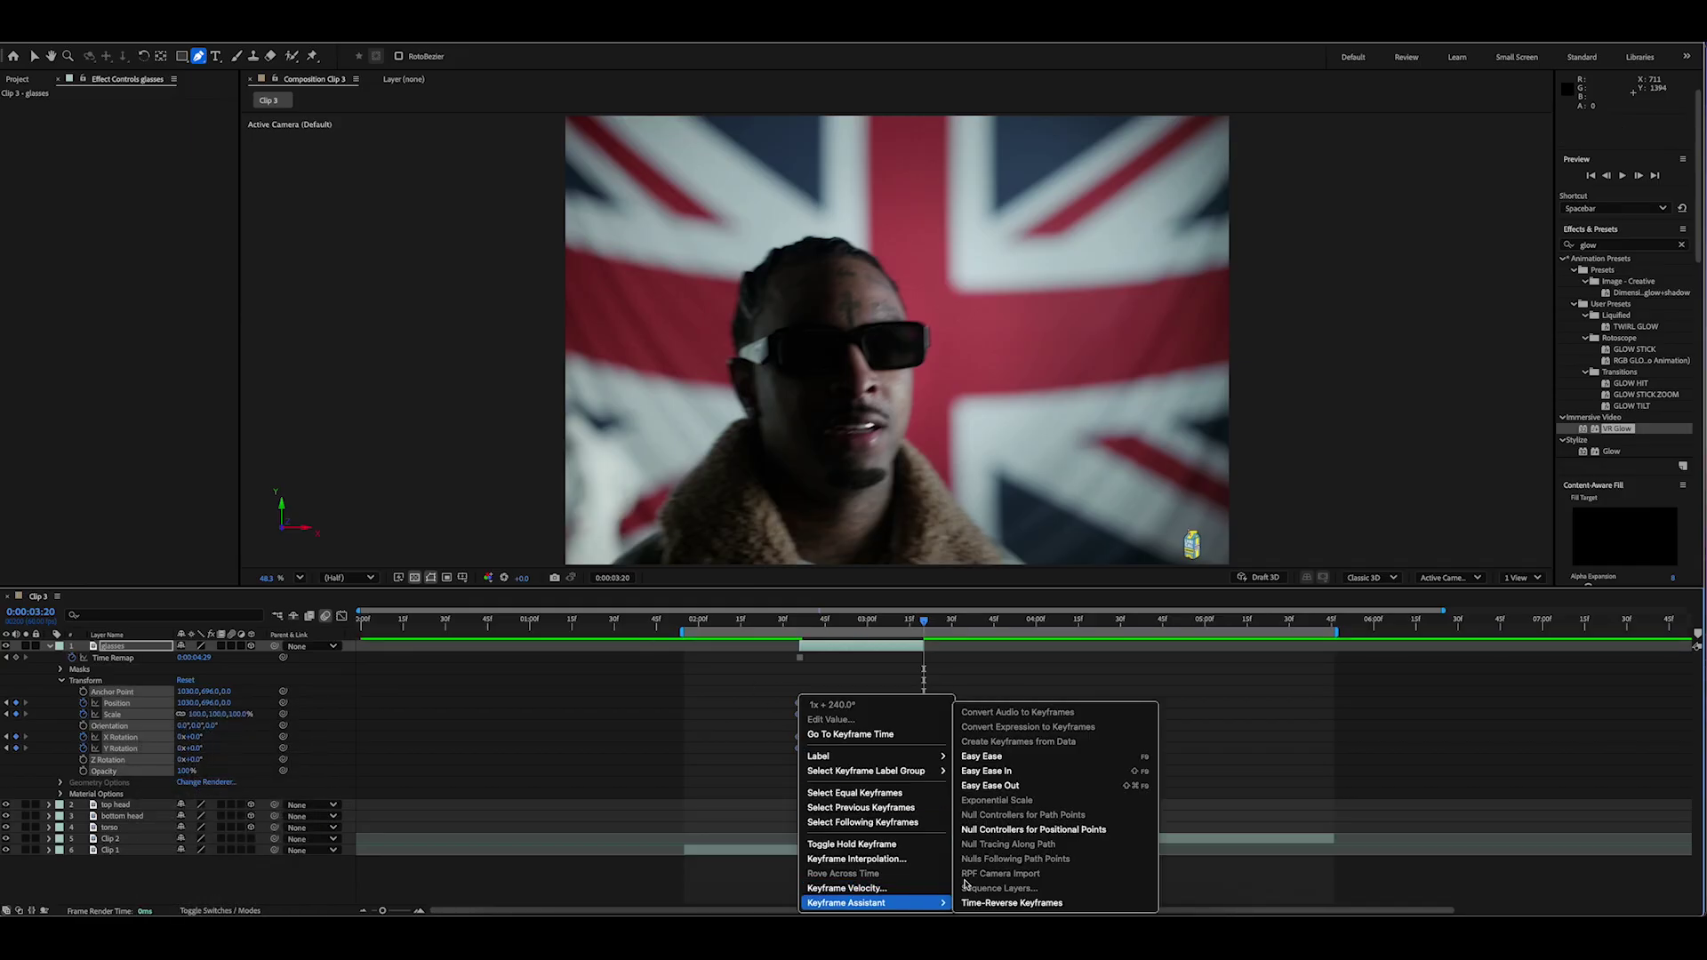
click(1026, 773)
Step: Set the glasses layer's starting X Rotation to 0x+297° and Y Rotation to 0x+202° at 0:00:02:36, and preview the animation
drag(924, 618, 799, 621)
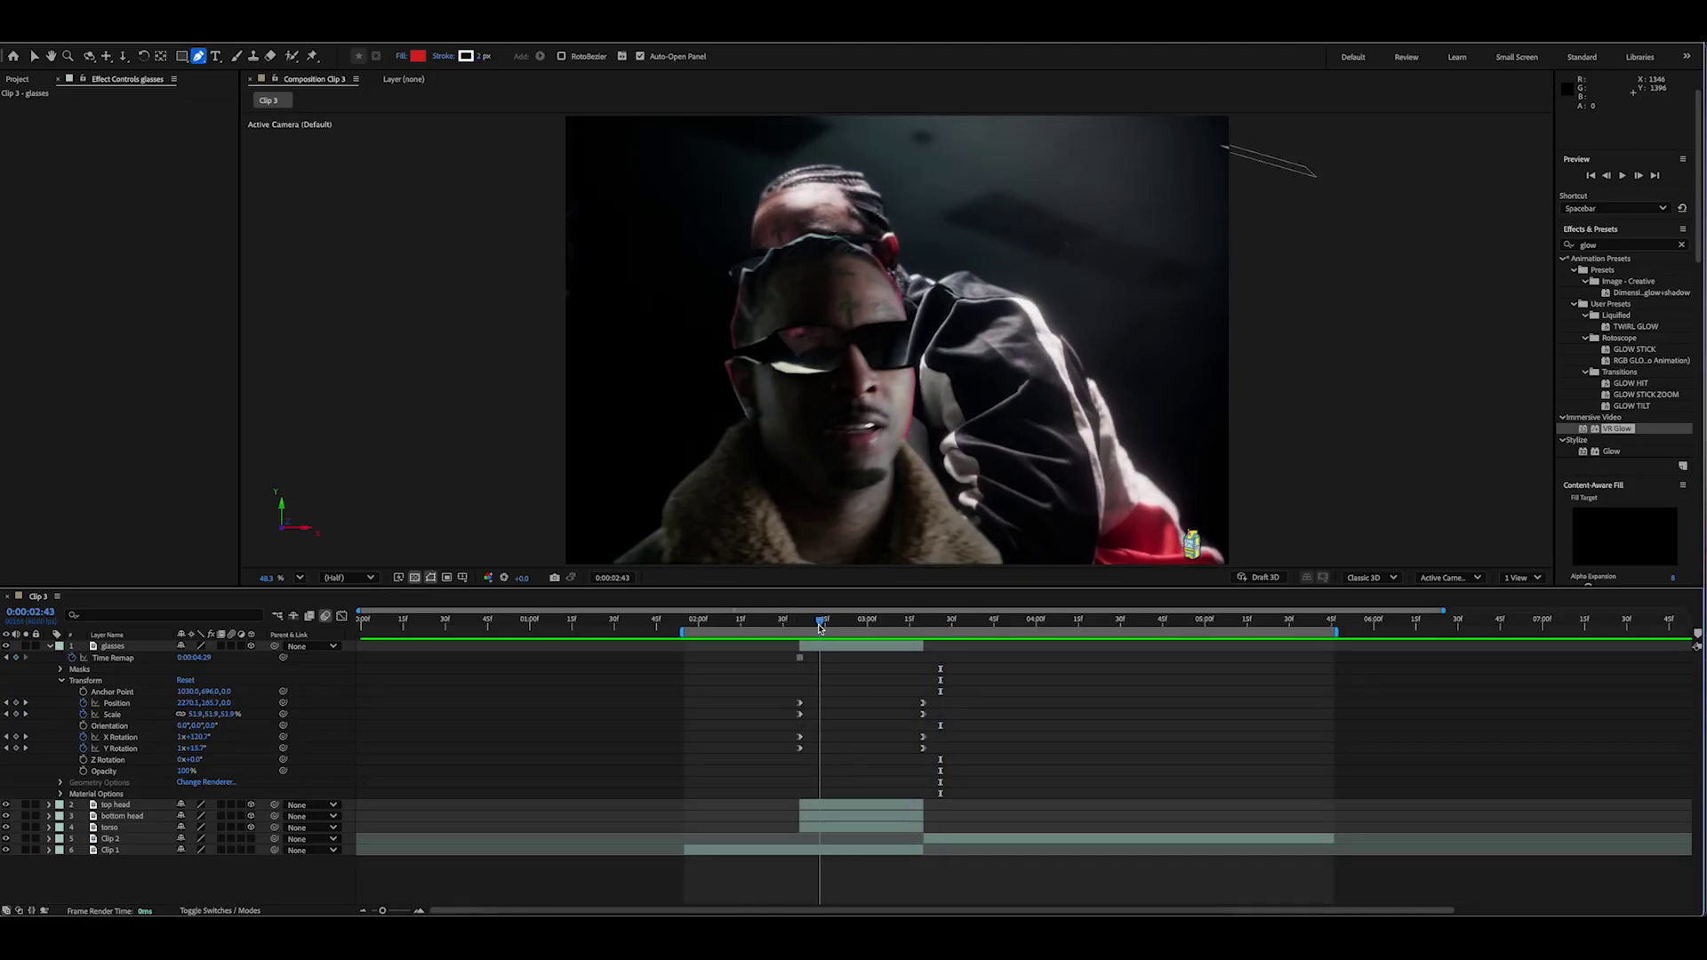
drag(199, 751, 176, 737)
key(space)
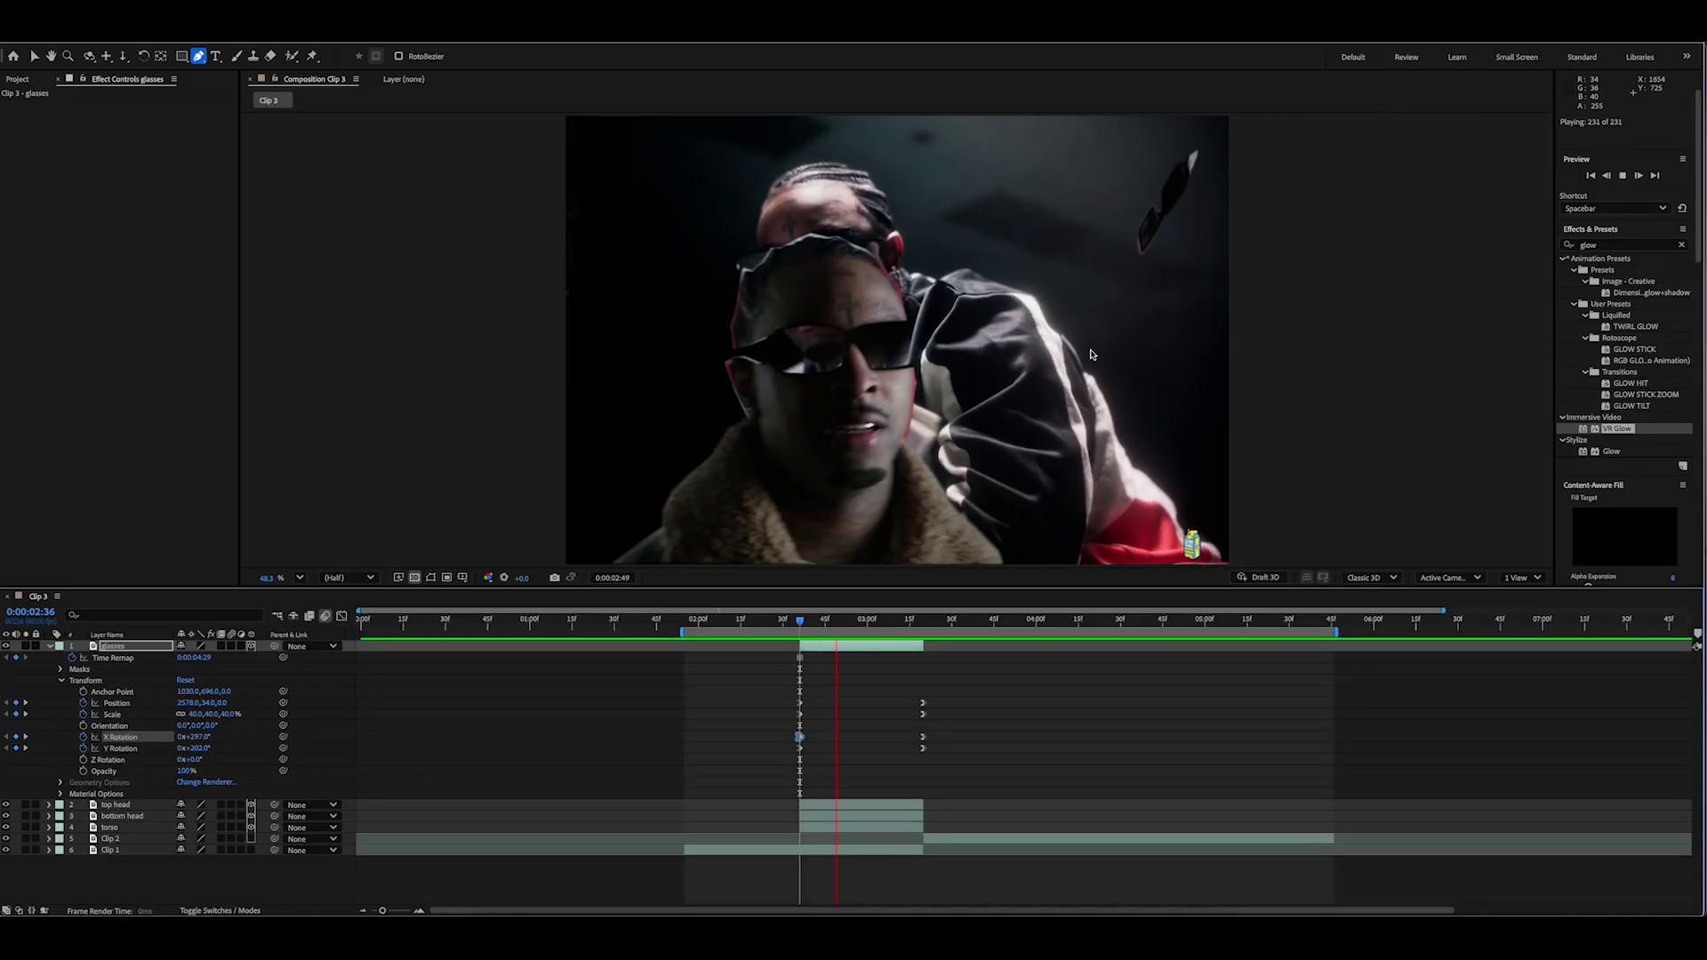
click(879, 675)
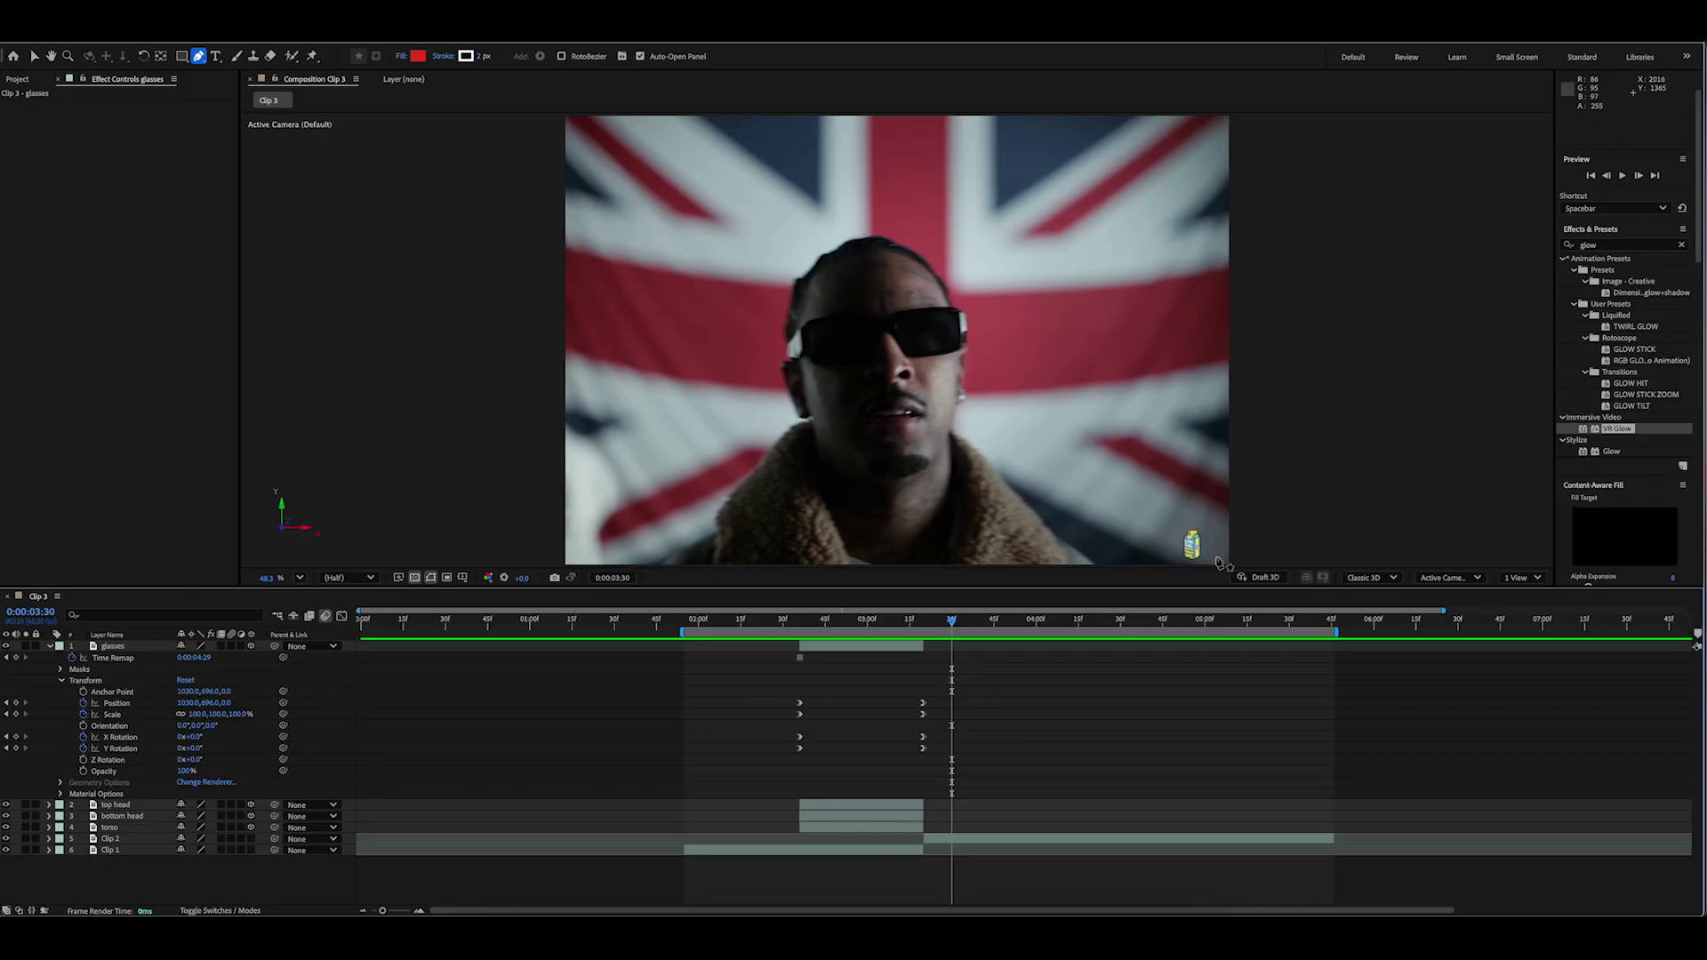
Step: Try changing the glasses layer's Z Rotation at 0:00:03:02 and undo the change
click(872, 621)
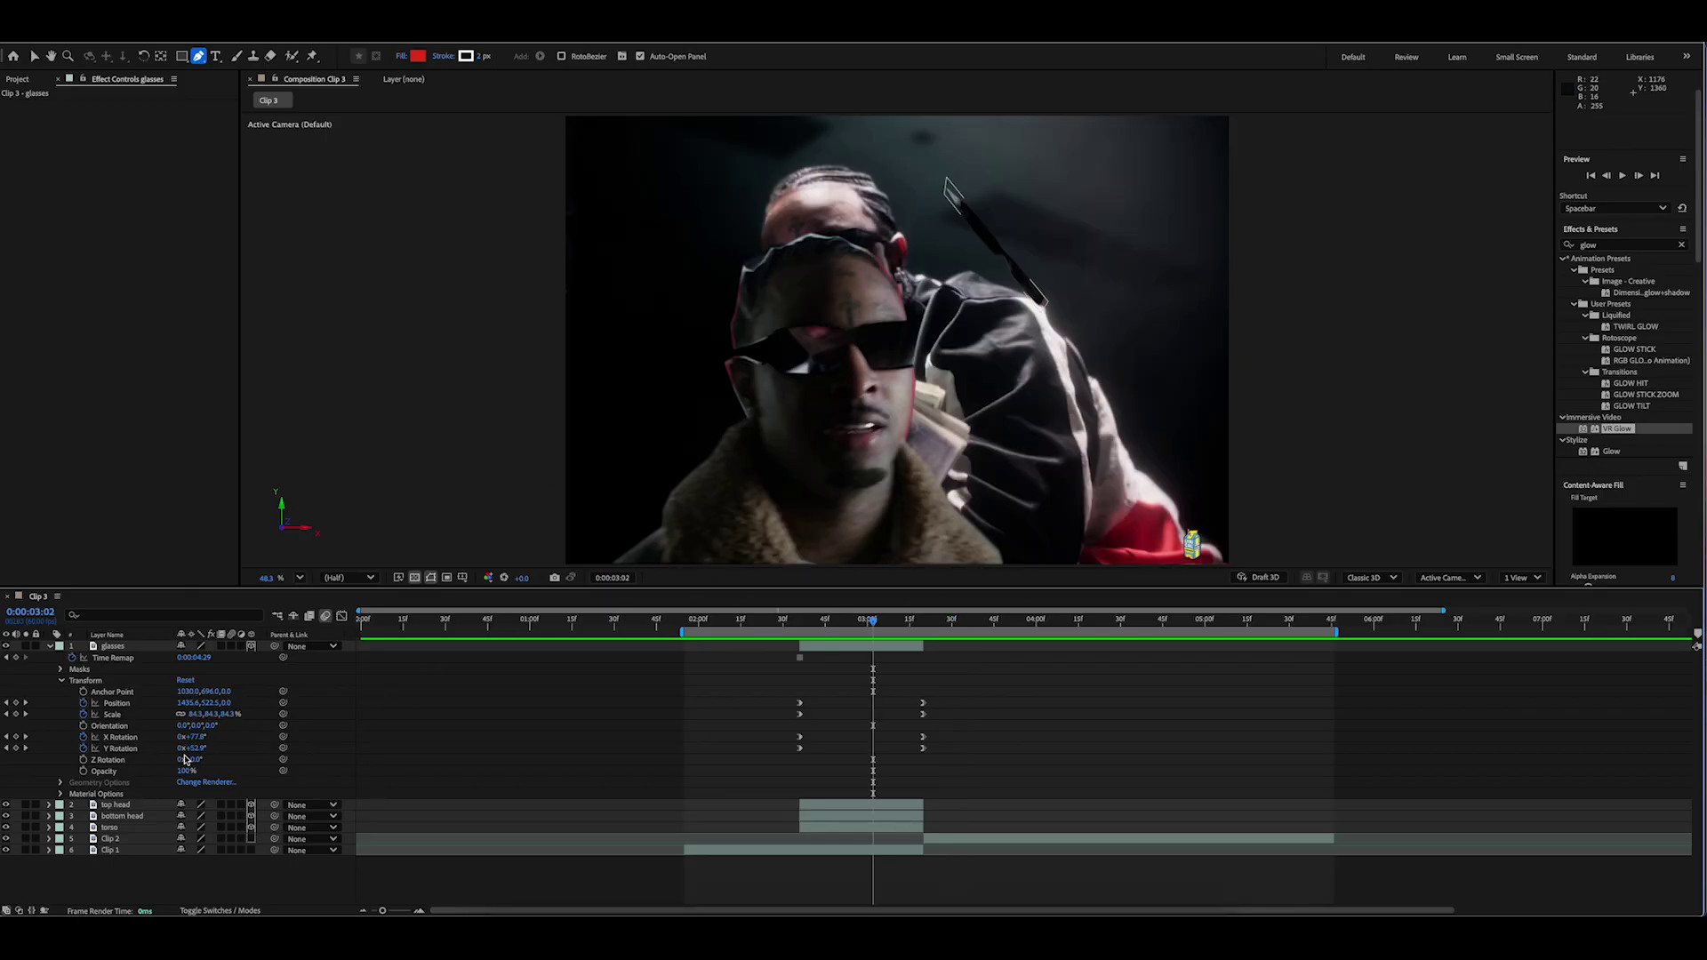
drag(193, 761, 589, 758)
key(ctrl+z)
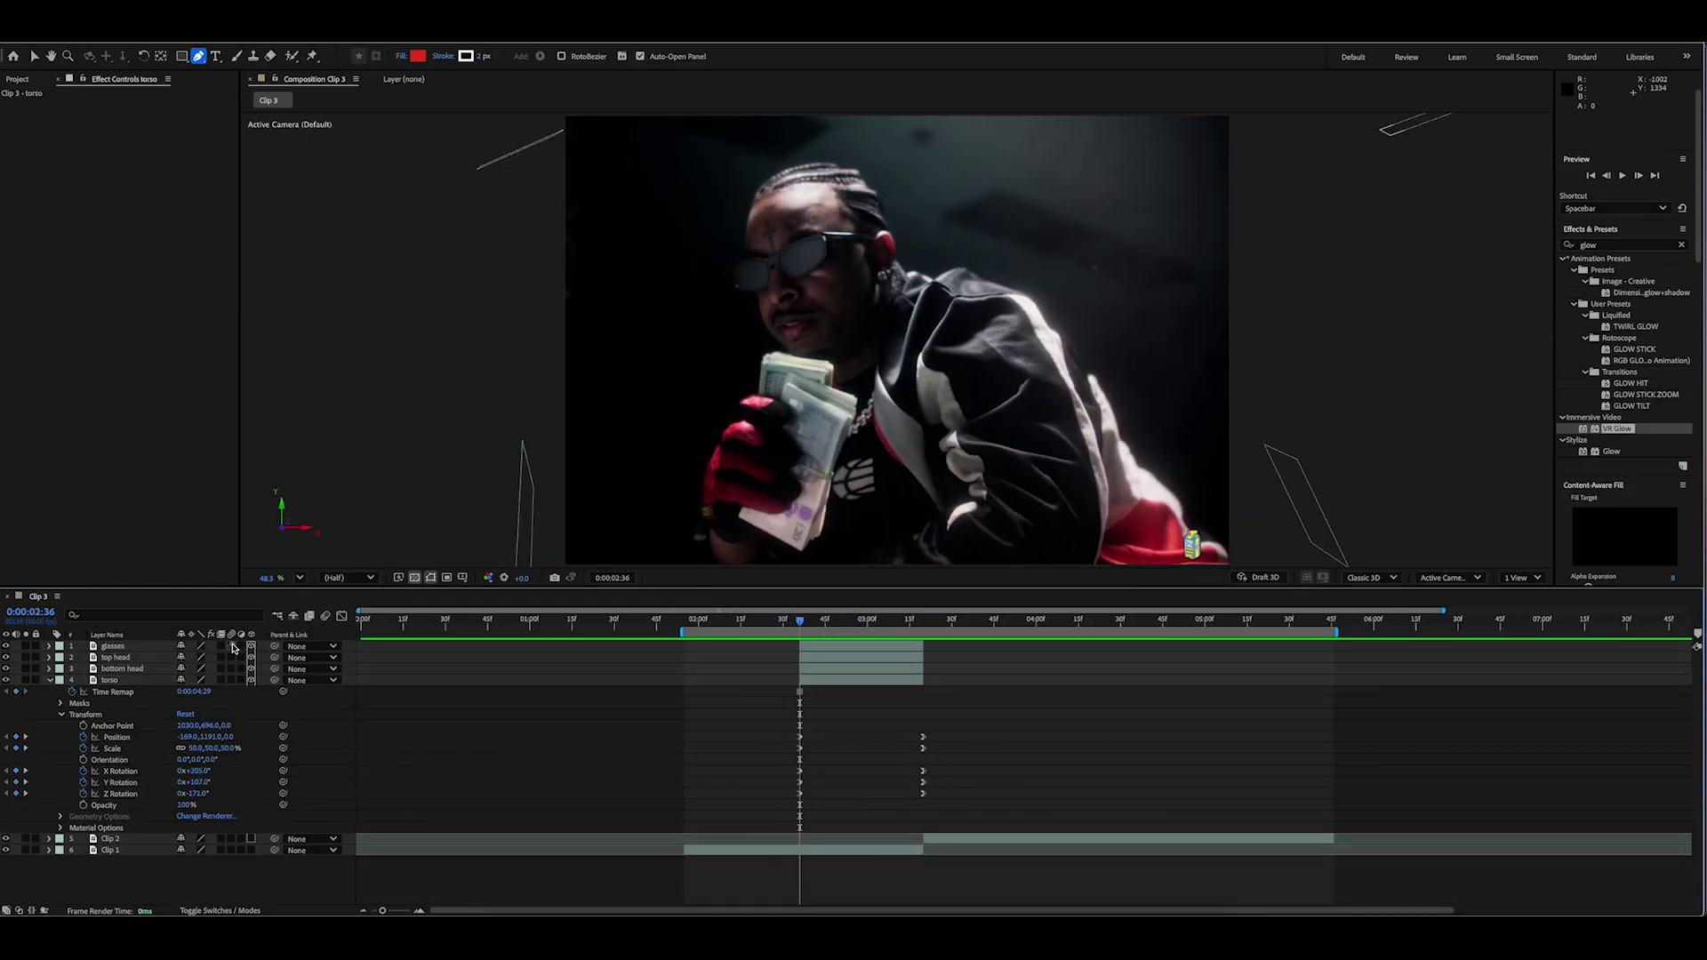
Step: Turn on motion blur for the glasses, top head, bottom head and torso layers and preview the fly-in
click(232, 646)
click(232, 680)
click(702, 620)
key(space)
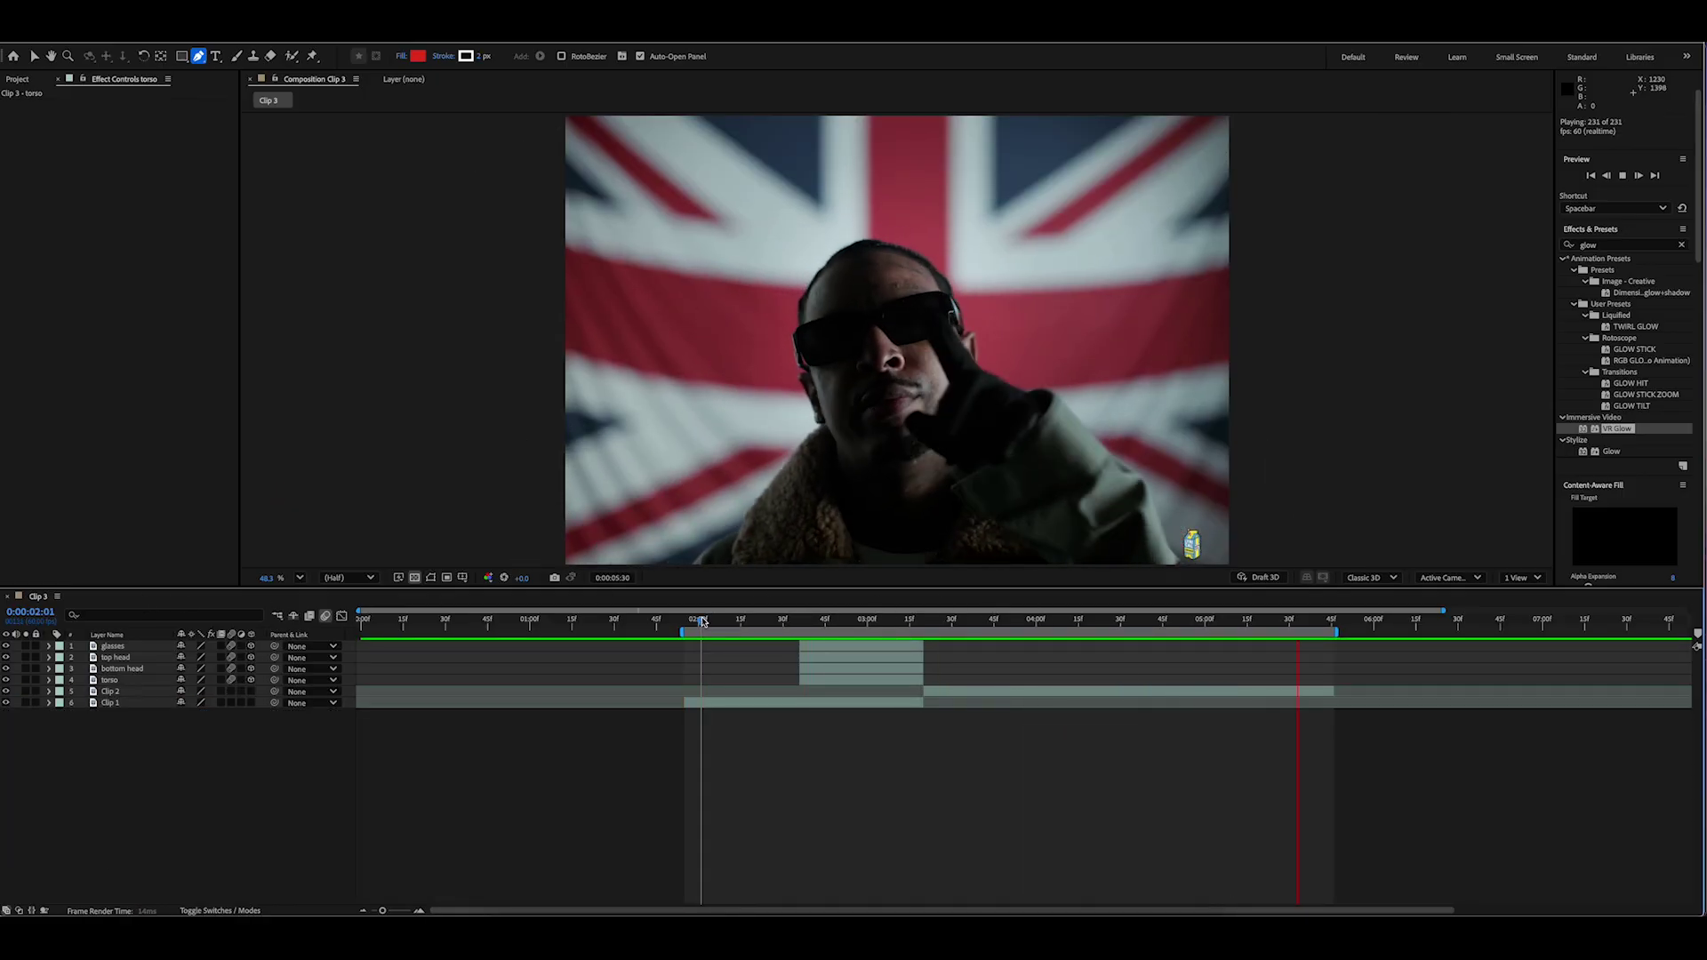
click(881, 620)
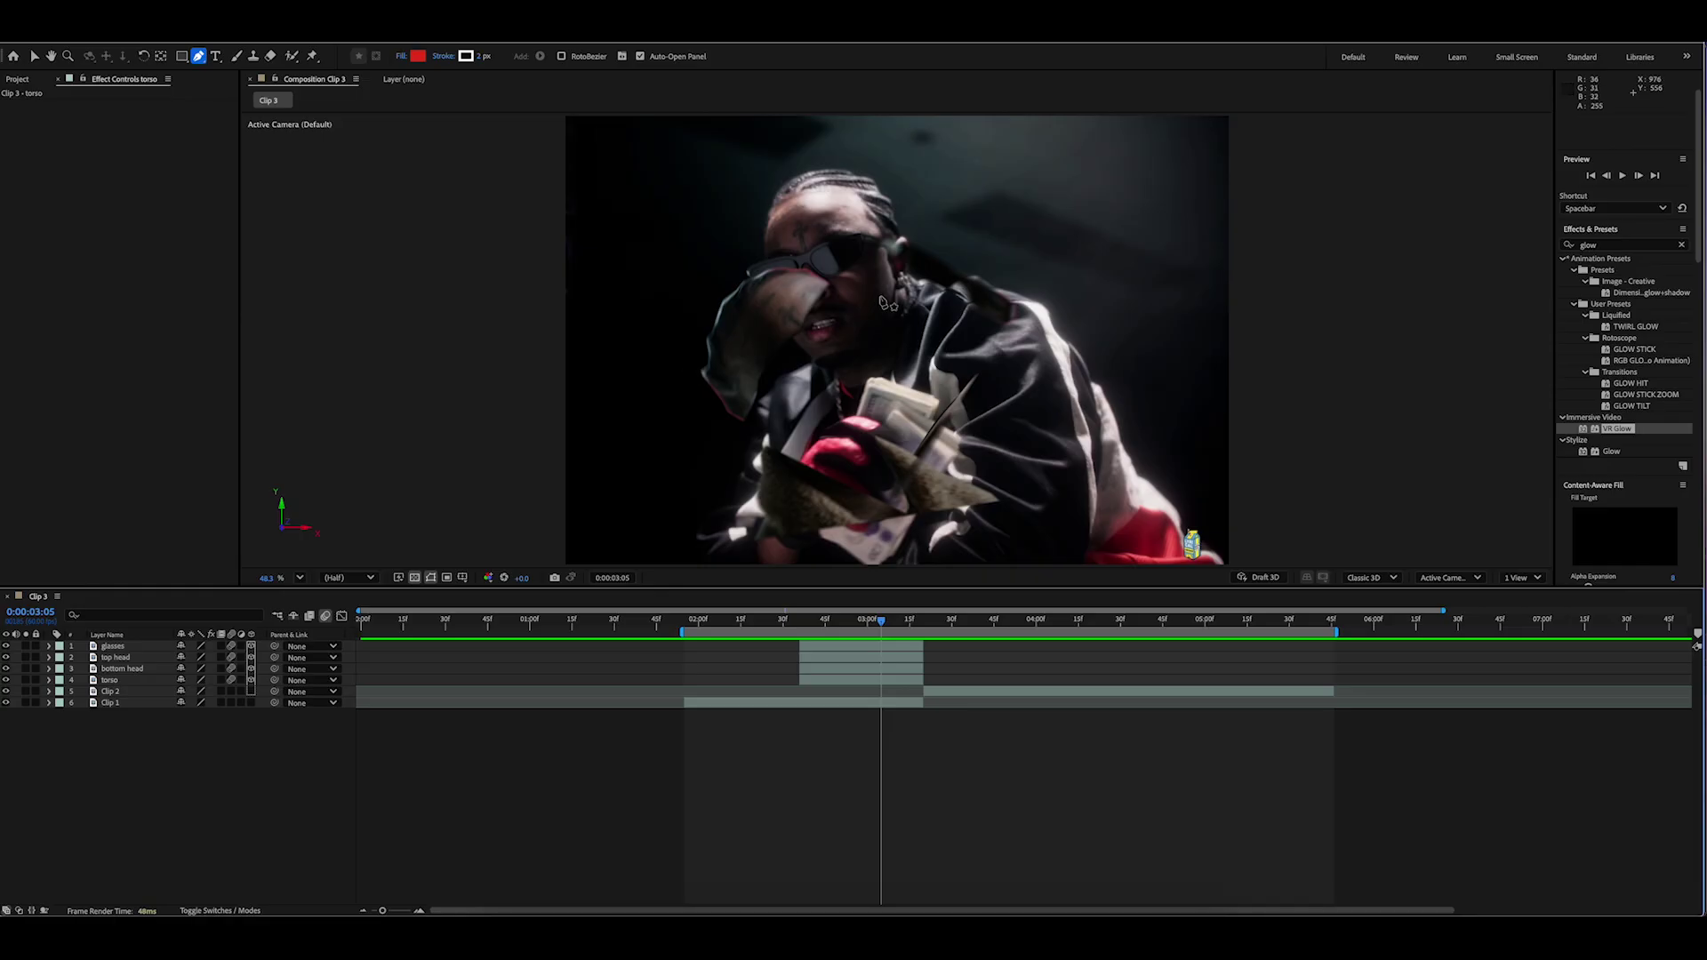
Step: Switch to the Selection tool and search the effects for "bright"
key(v)
click(1682, 244)
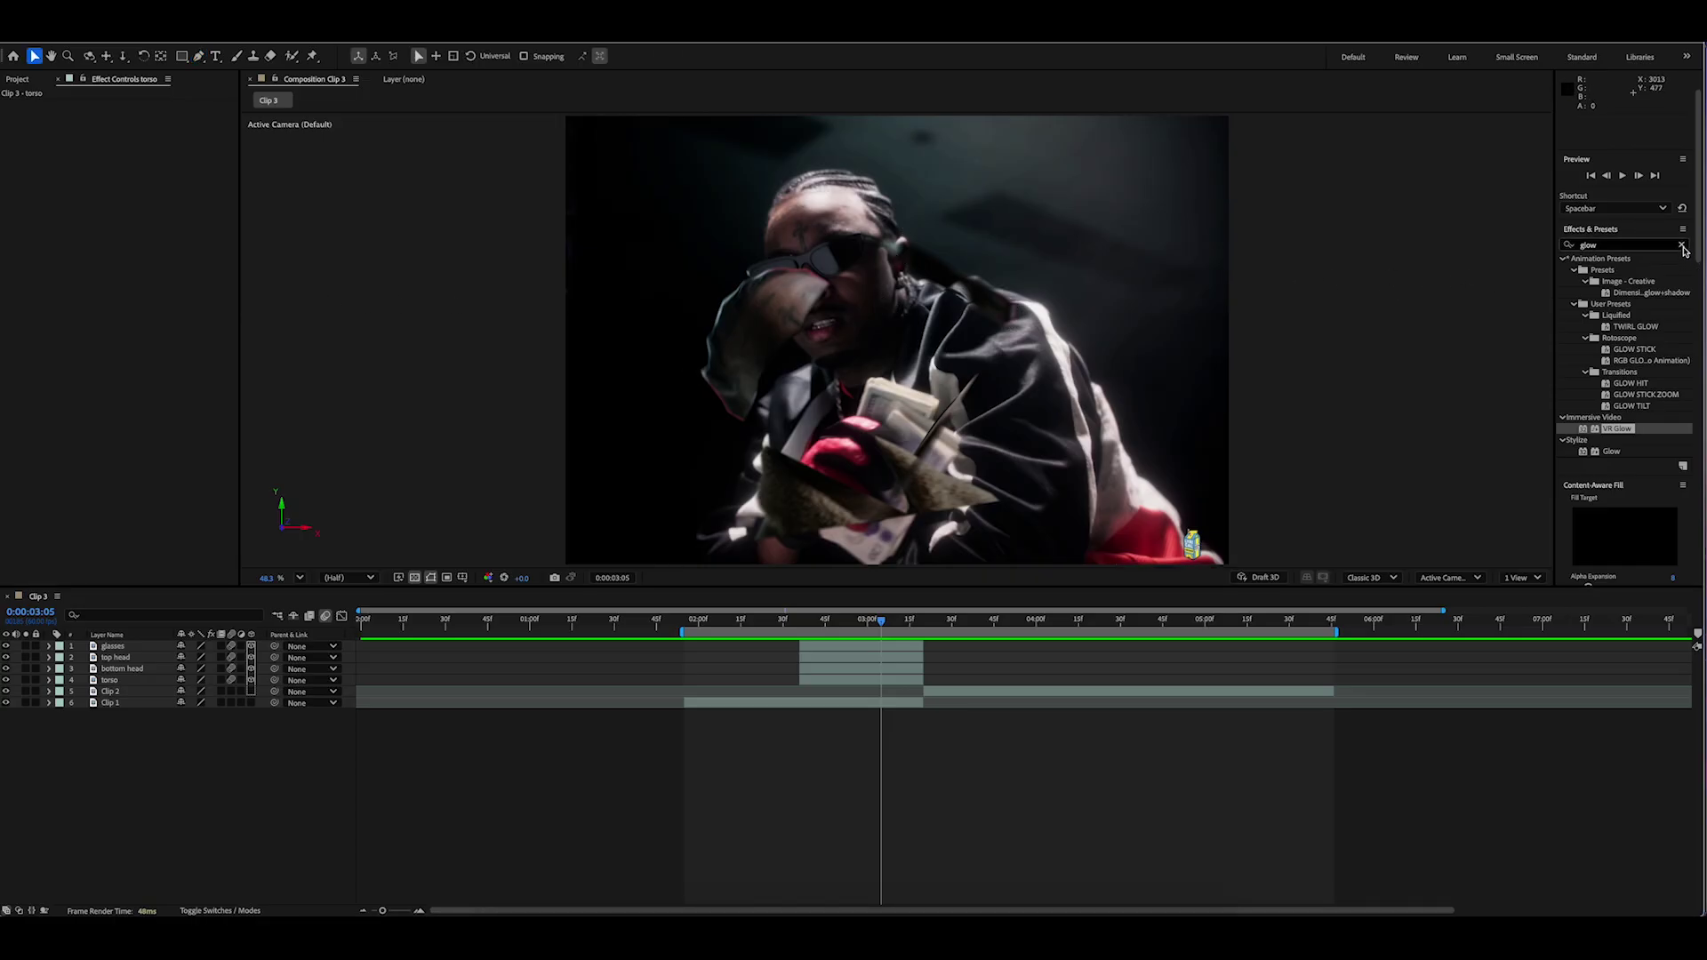
click(1632, 247)
text(bright)
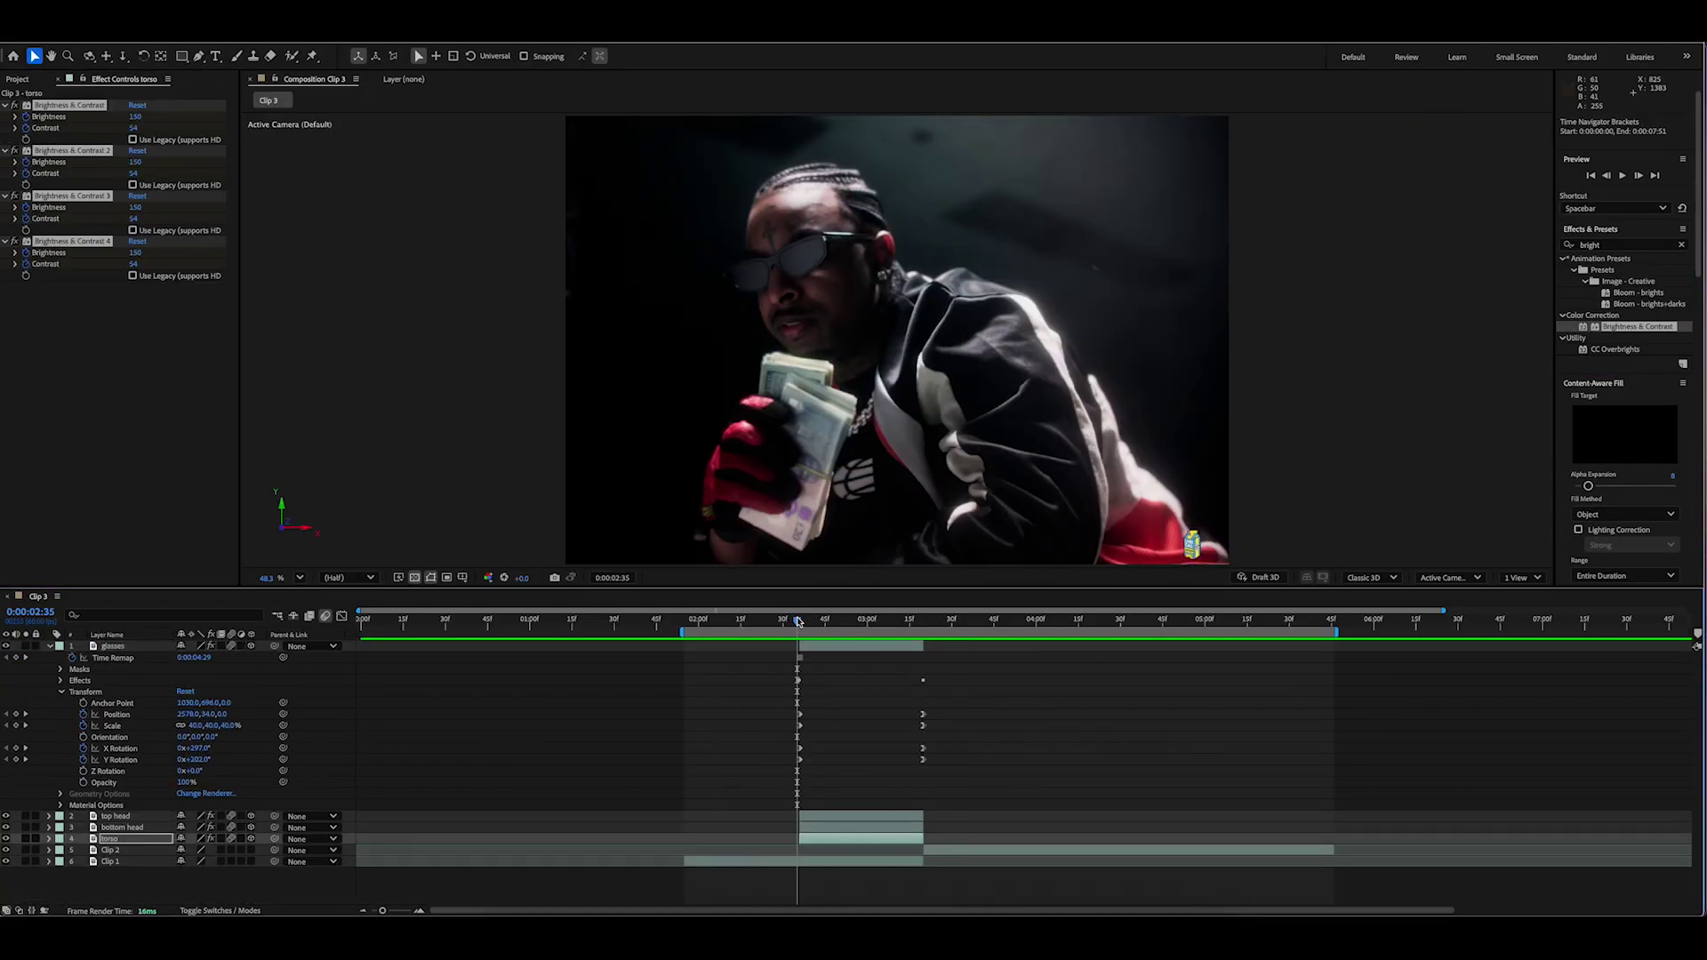
Step: Collapse the glasses layer, add an adjustment layer and move it to the top of the layer stack
drag(797, 622, 921, 630)
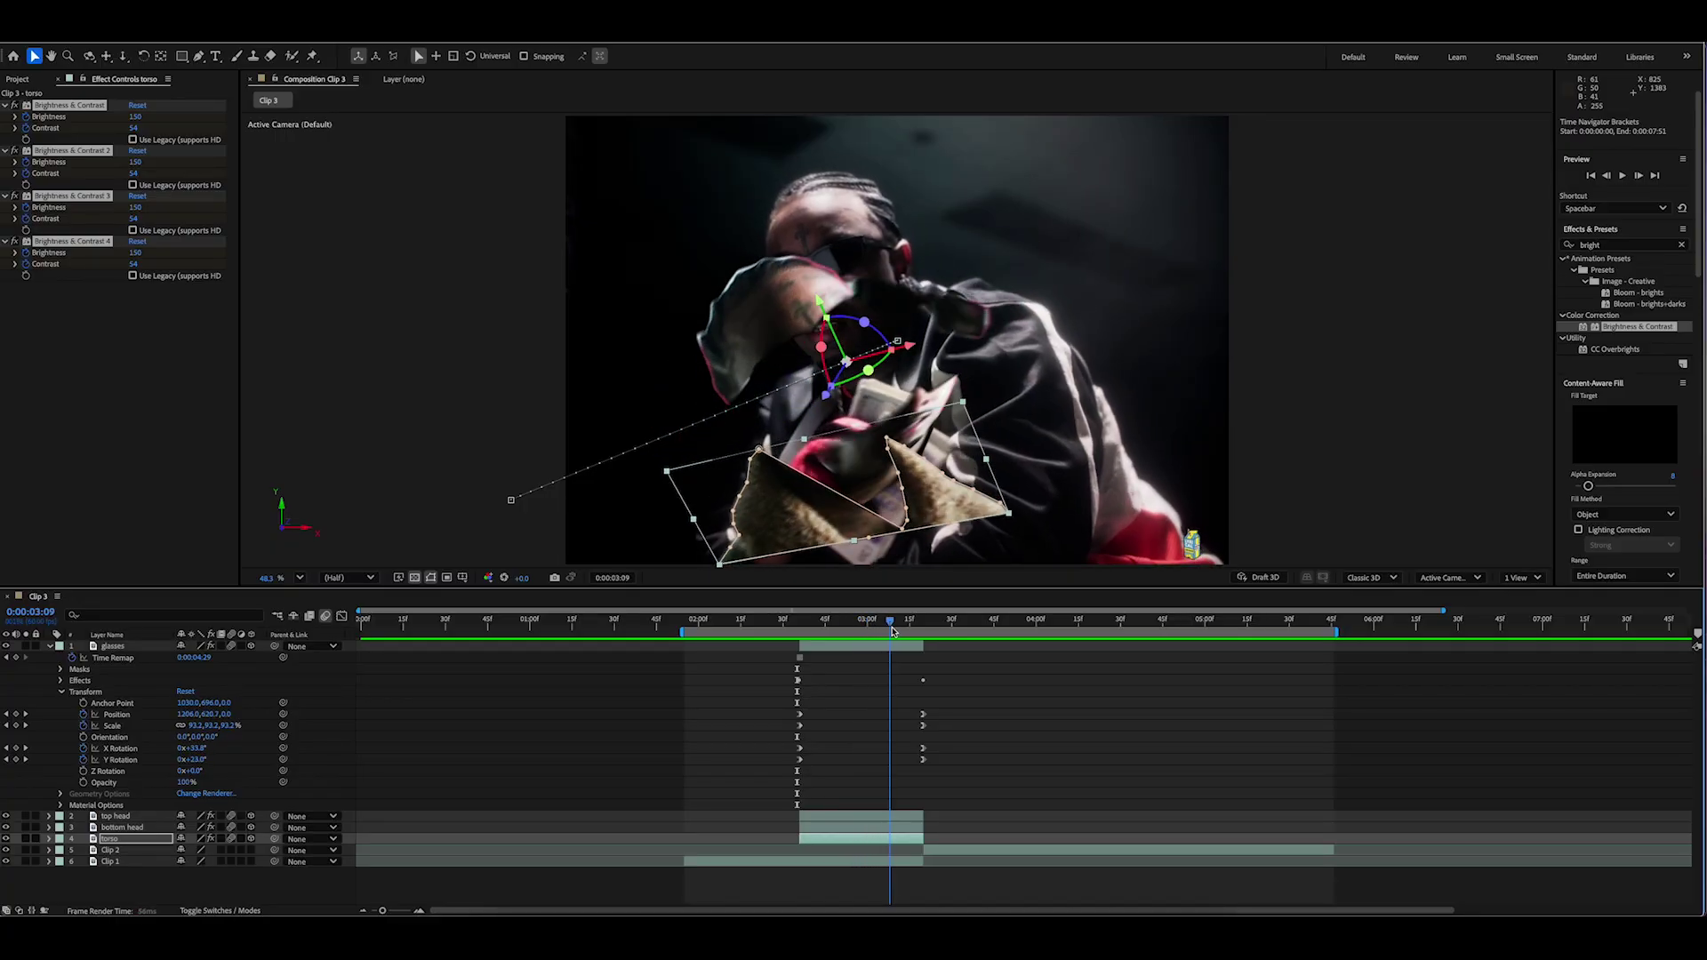
click(50, 646)
right_click(165, 730)
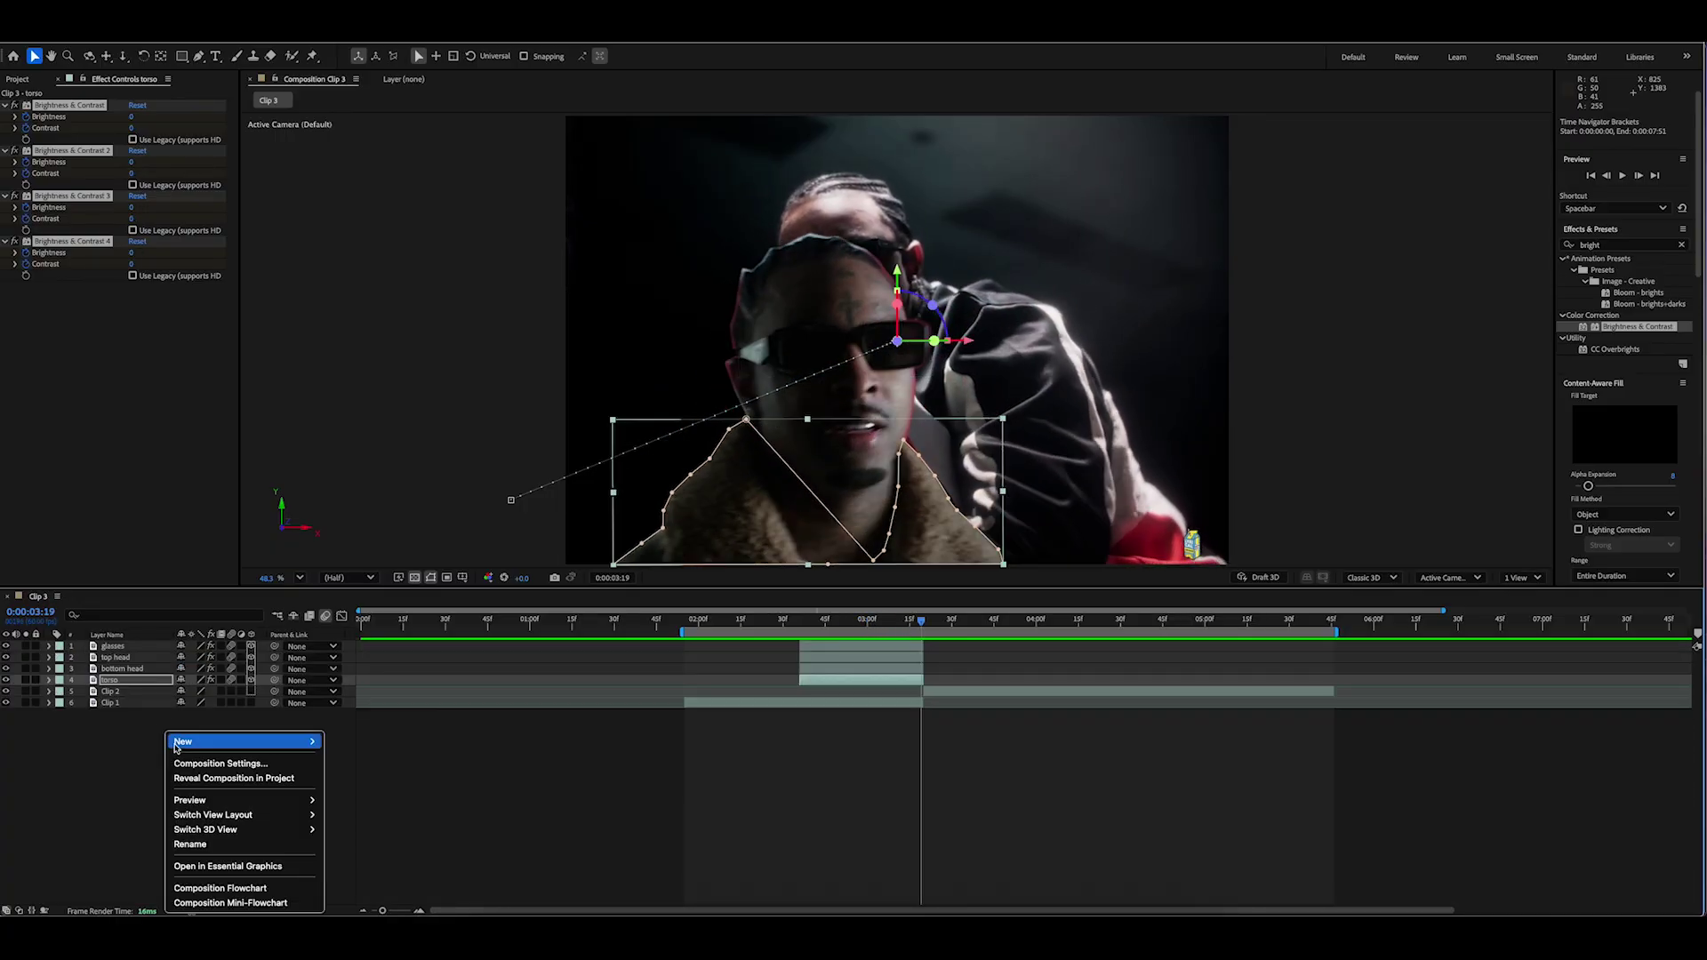
mouse_move(249, 742)
click(411, 852)
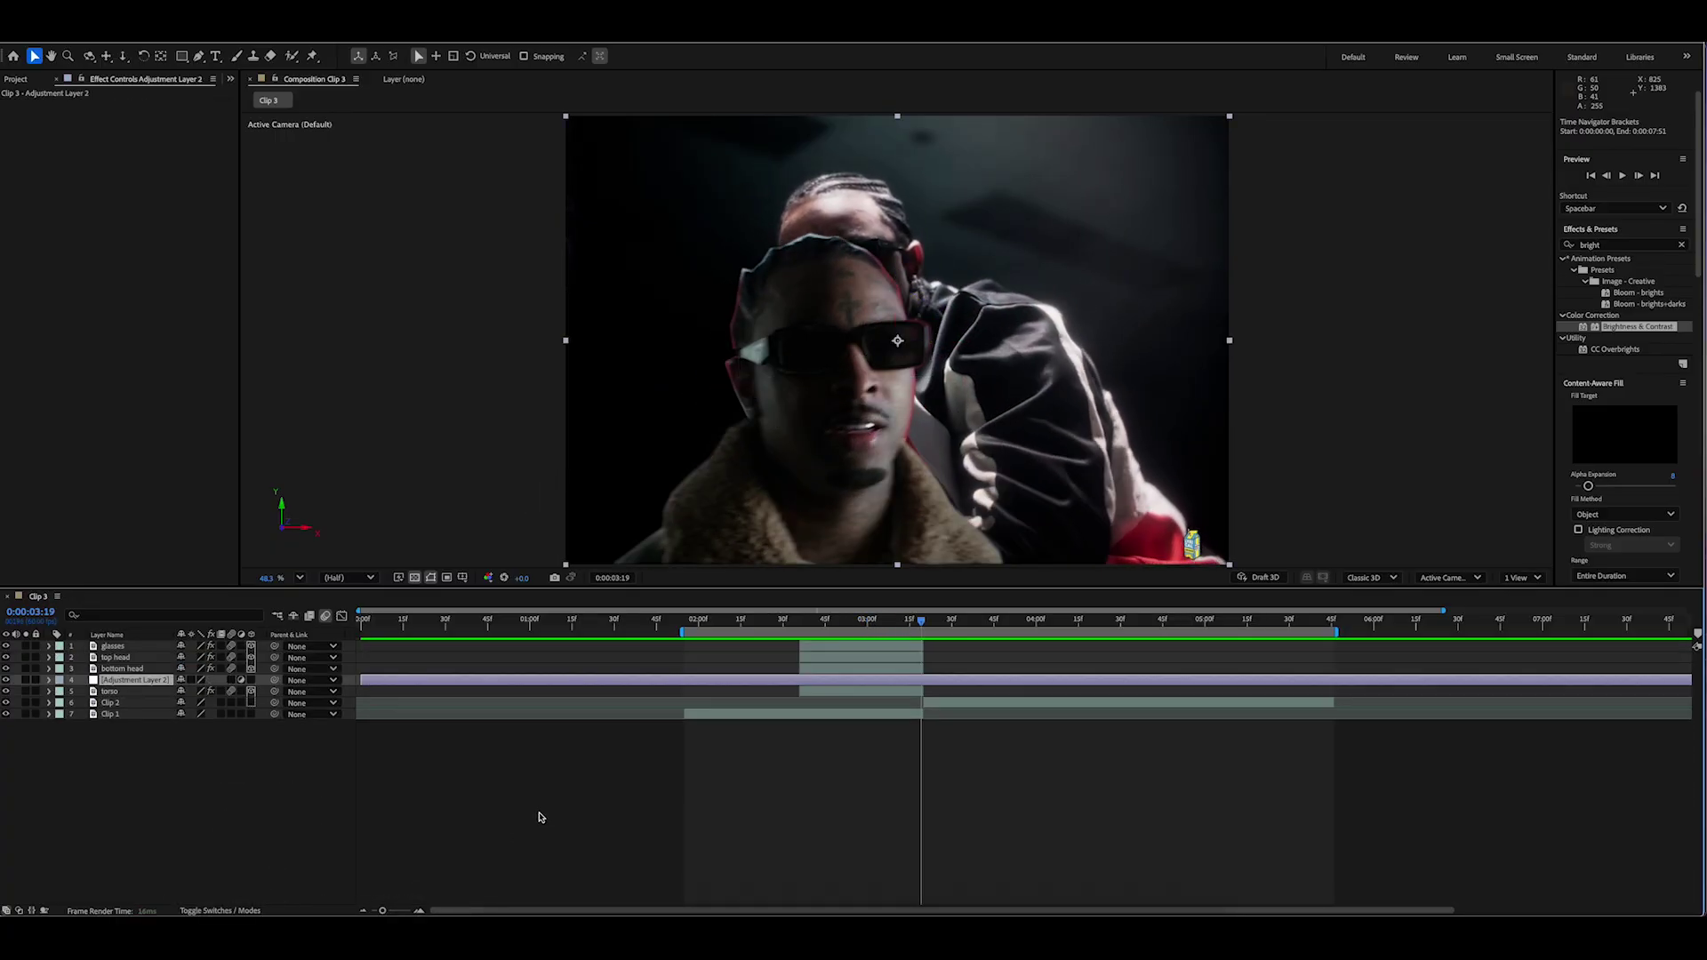
drag(131, 681, 131, 646)
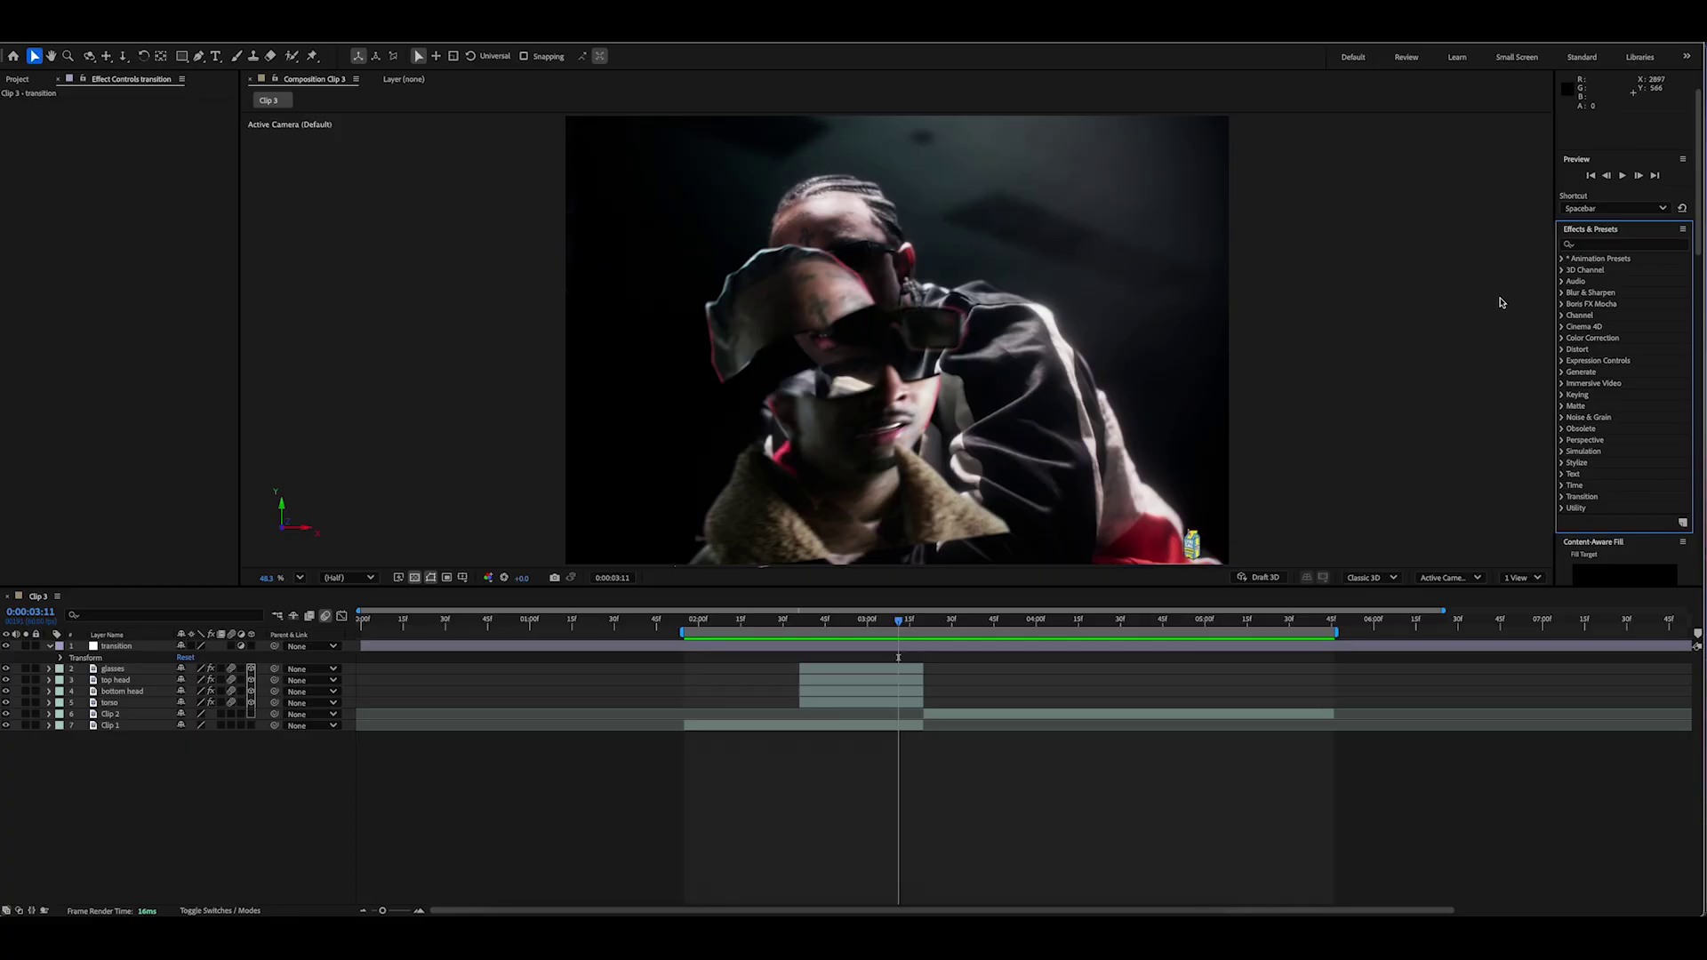
Step: Expand the Transitions folder of the User Presets in the animation presets
click(1564, 259)
click(1573, 282)
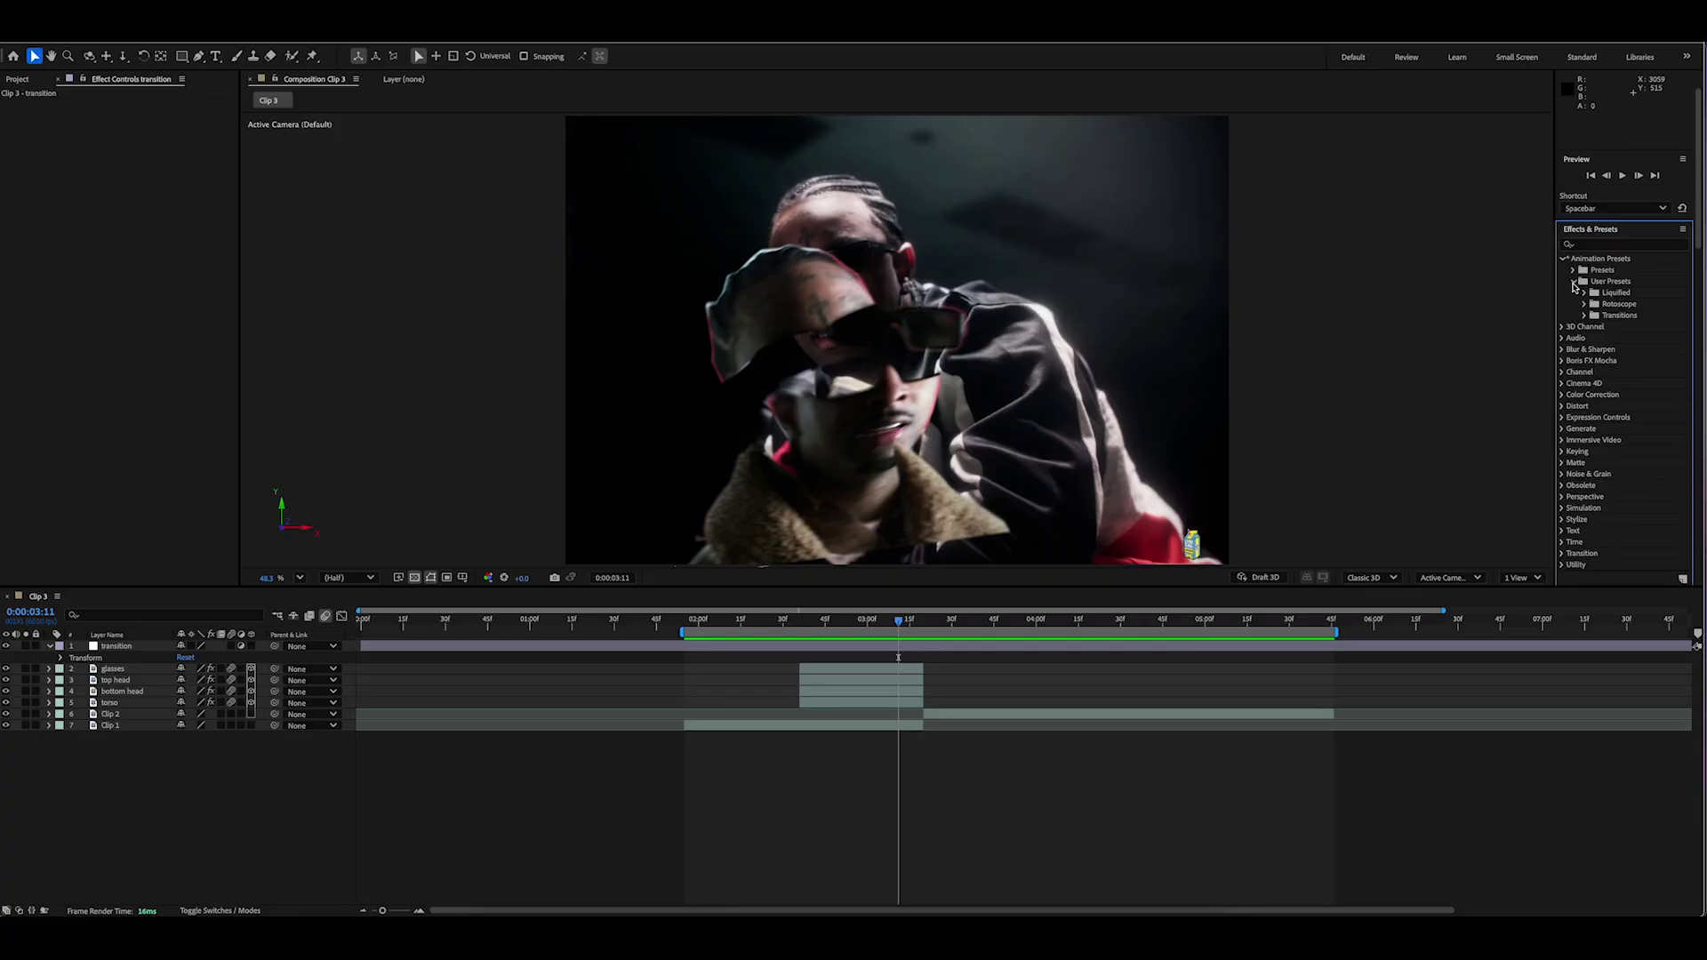
click(1584, 316)
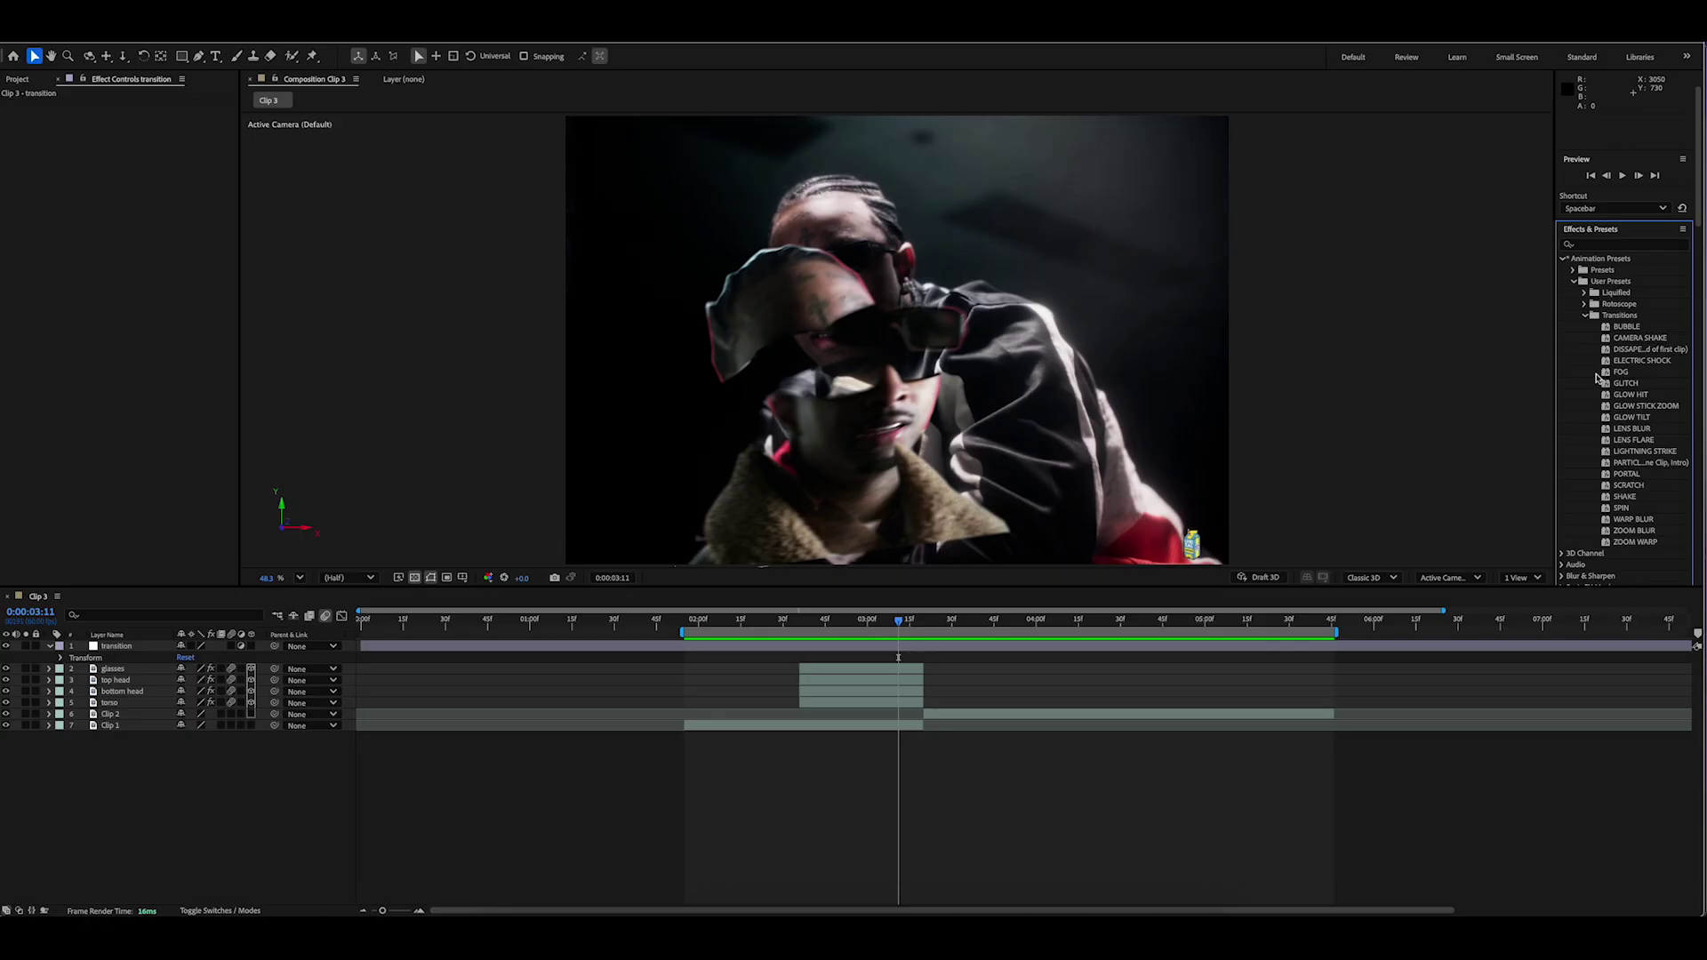
Step: Try the GLOW HIT preset on the transition layer at 0:00:03:11, preview it and undo it
click(1645, 396)
drag(1645, 396, 1412, 384)
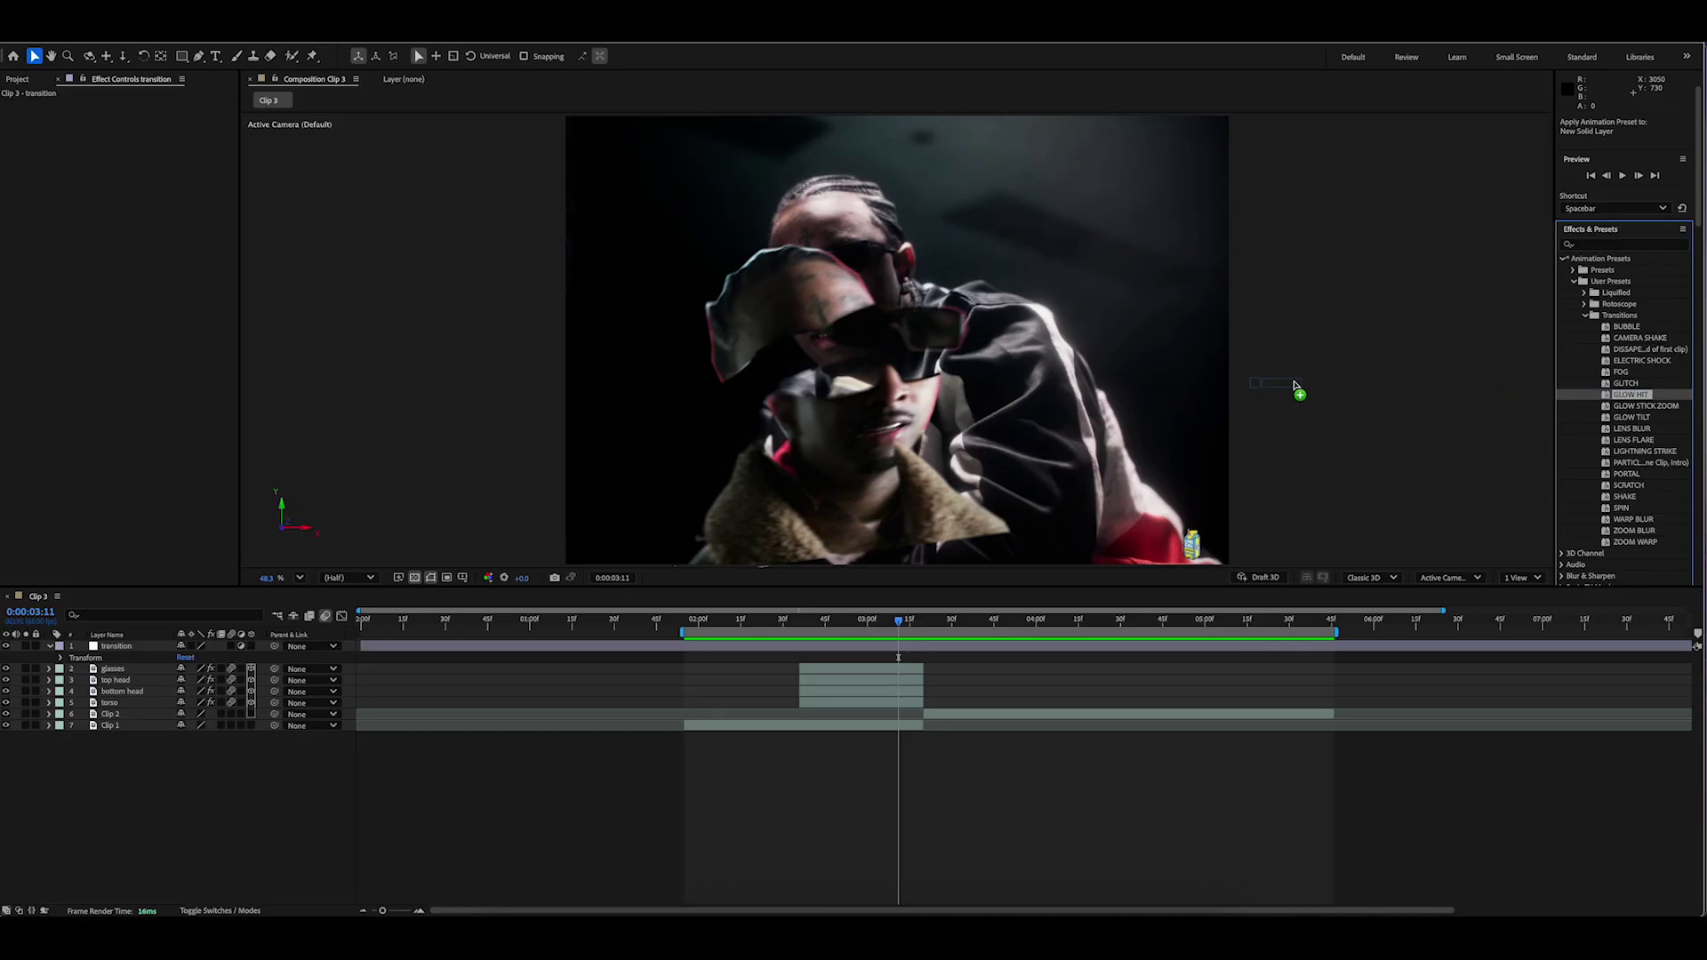
drag(1295, 387, 854, 551)
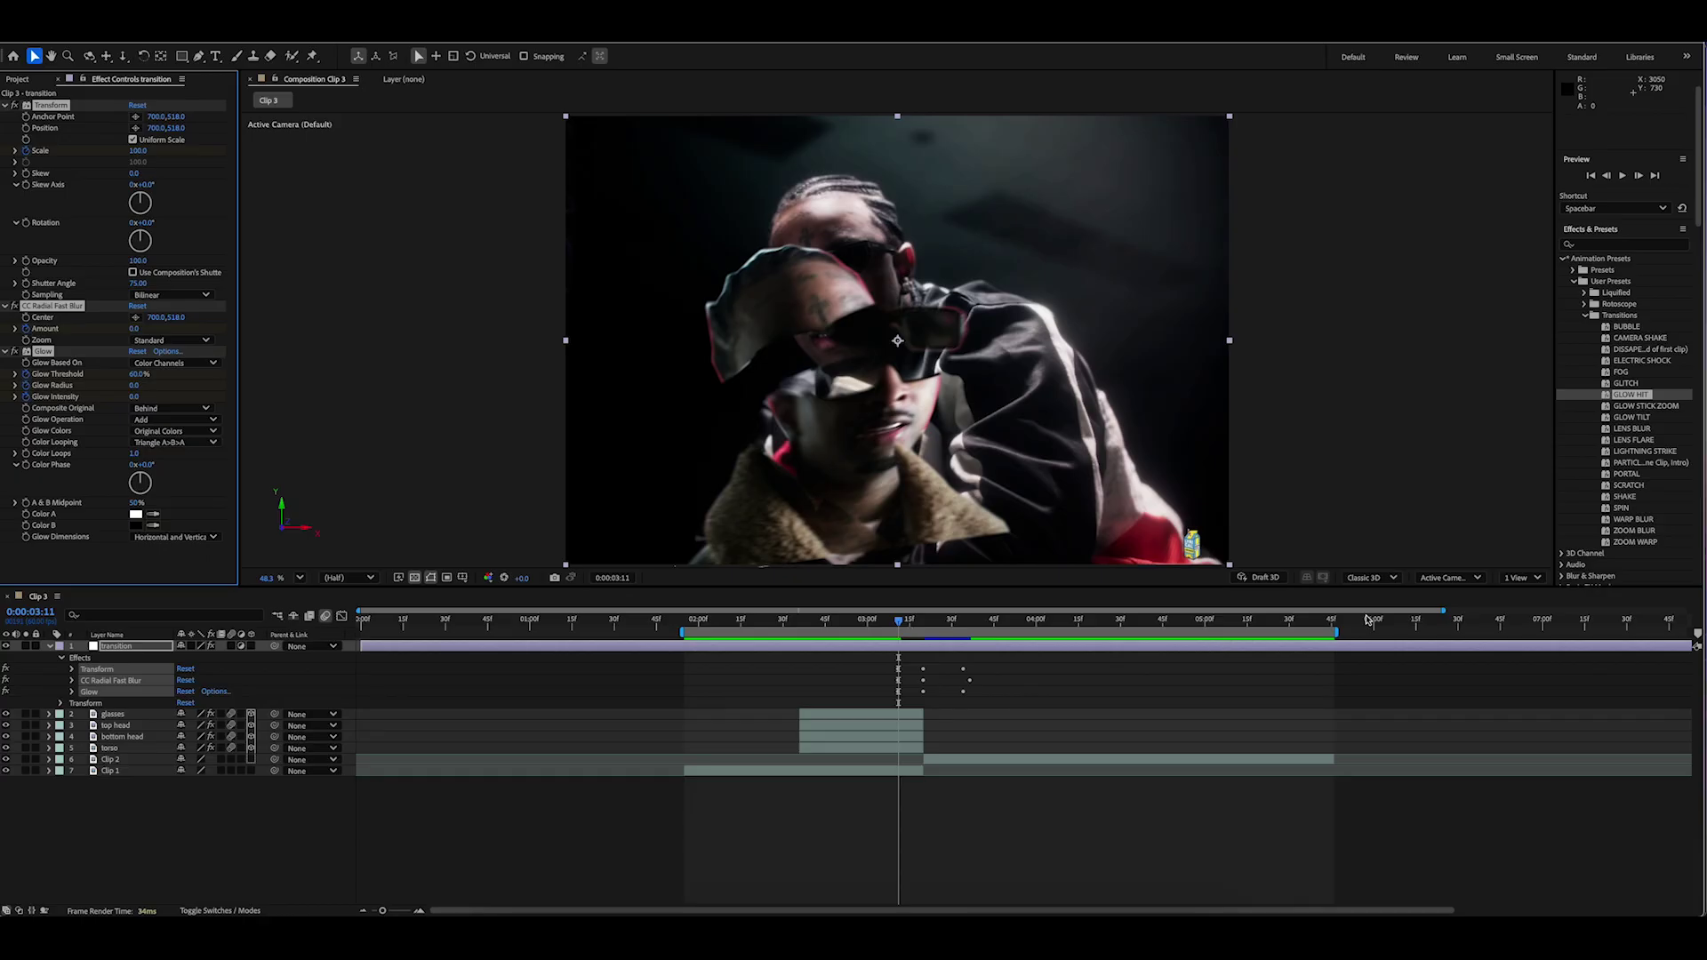
click(794, 622)
key(space)
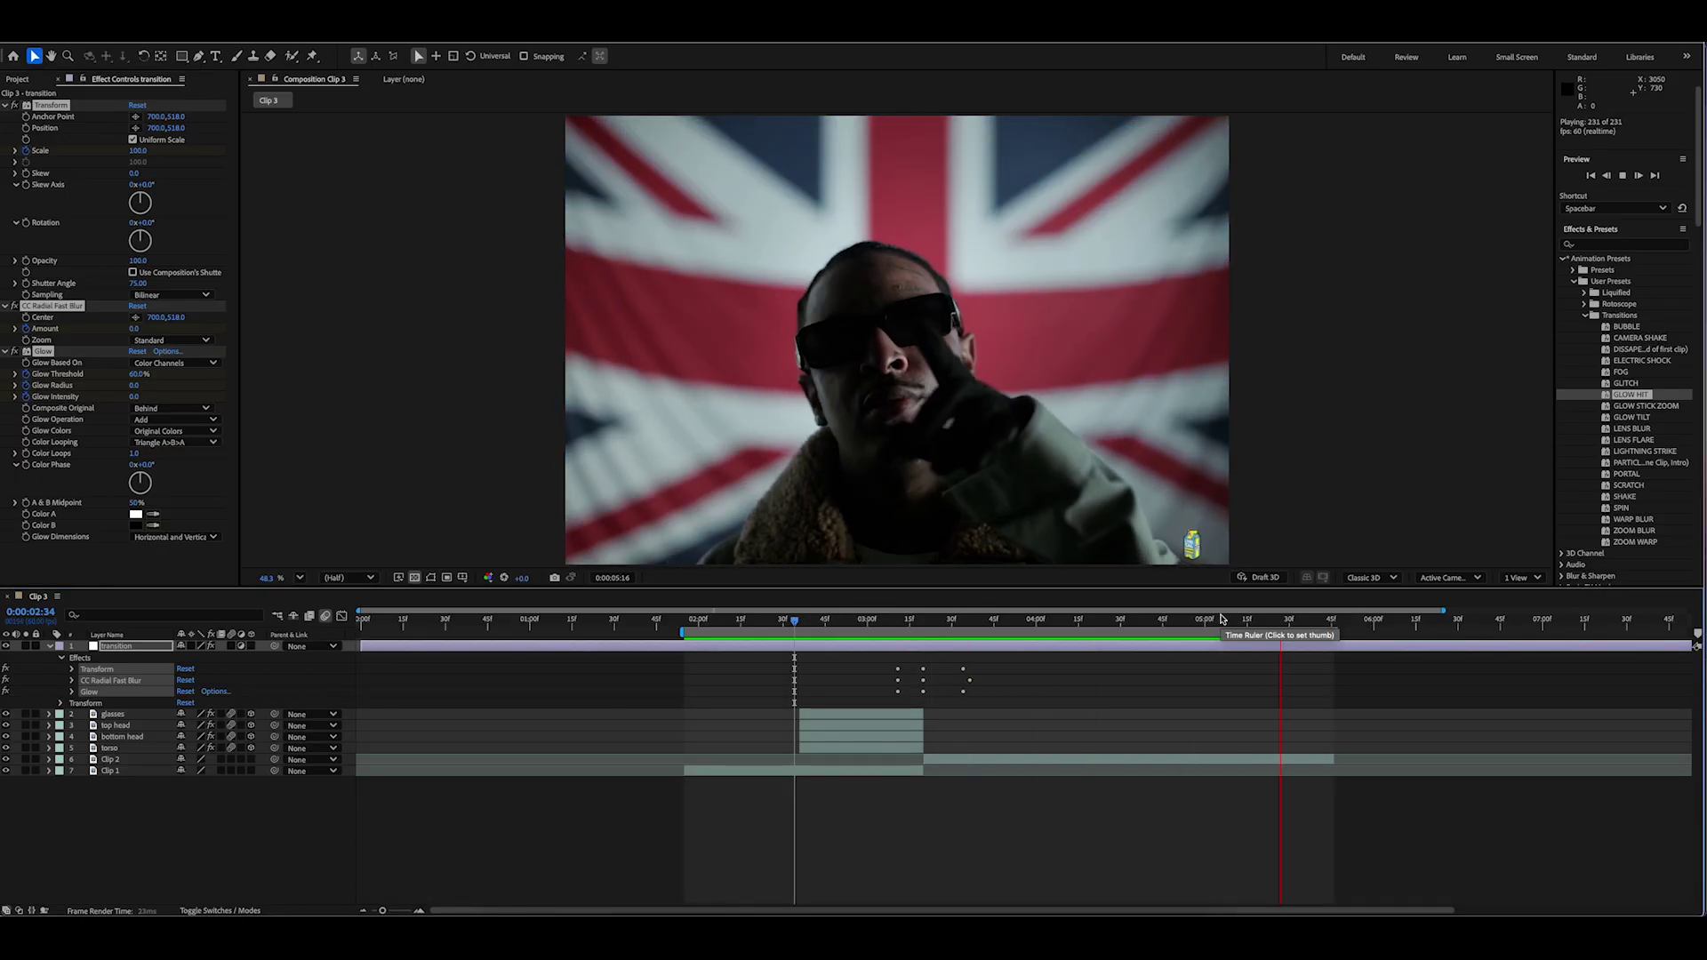
key(ctrl+z)
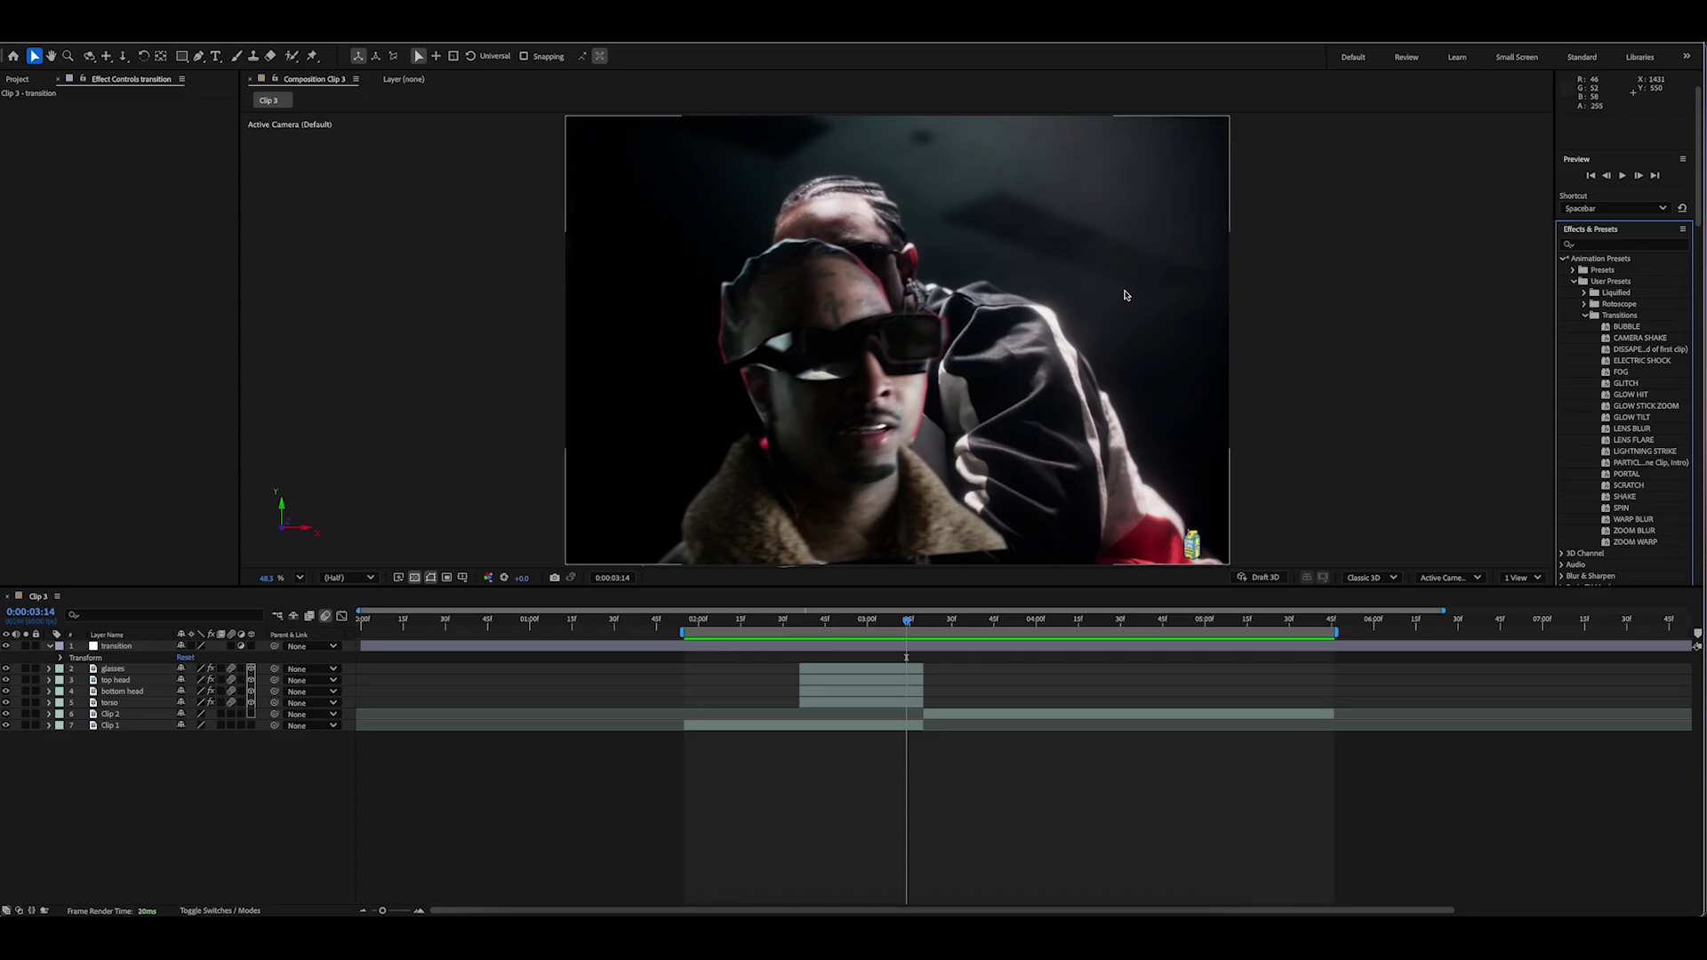
Step: Apply the SHAKE preset to the transition layer at 0:00:03:14 and preview the transition
scroll(1652, 358, down, 1)
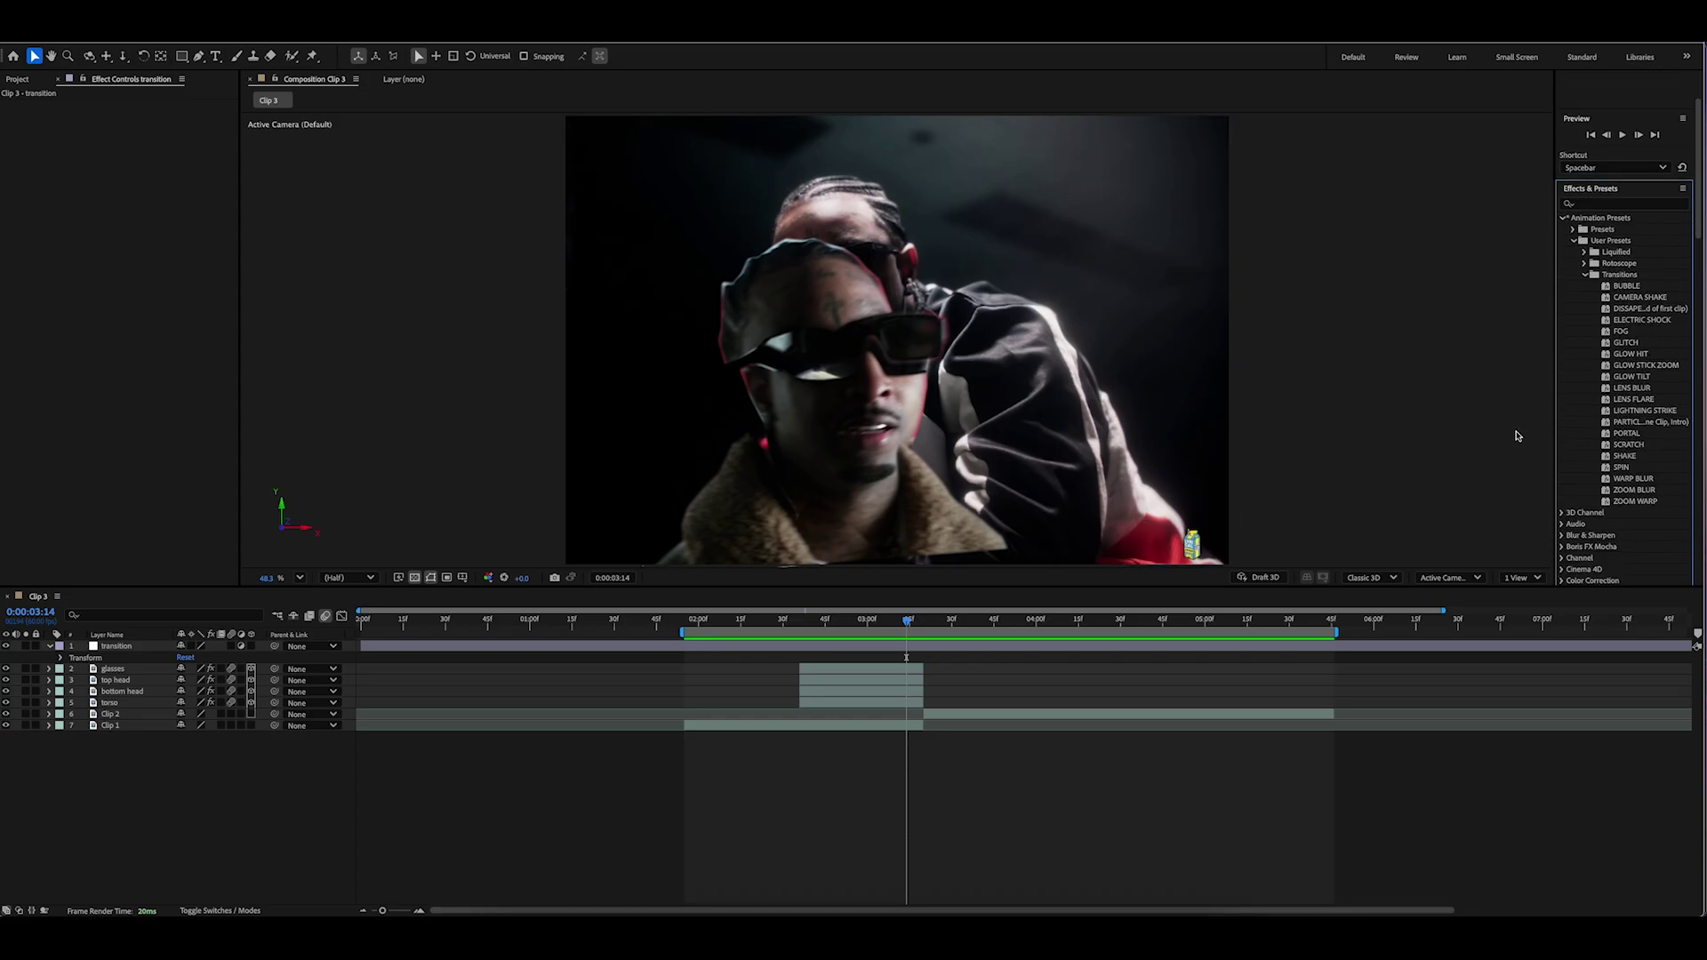
scroll(1564, 463, down, 1)
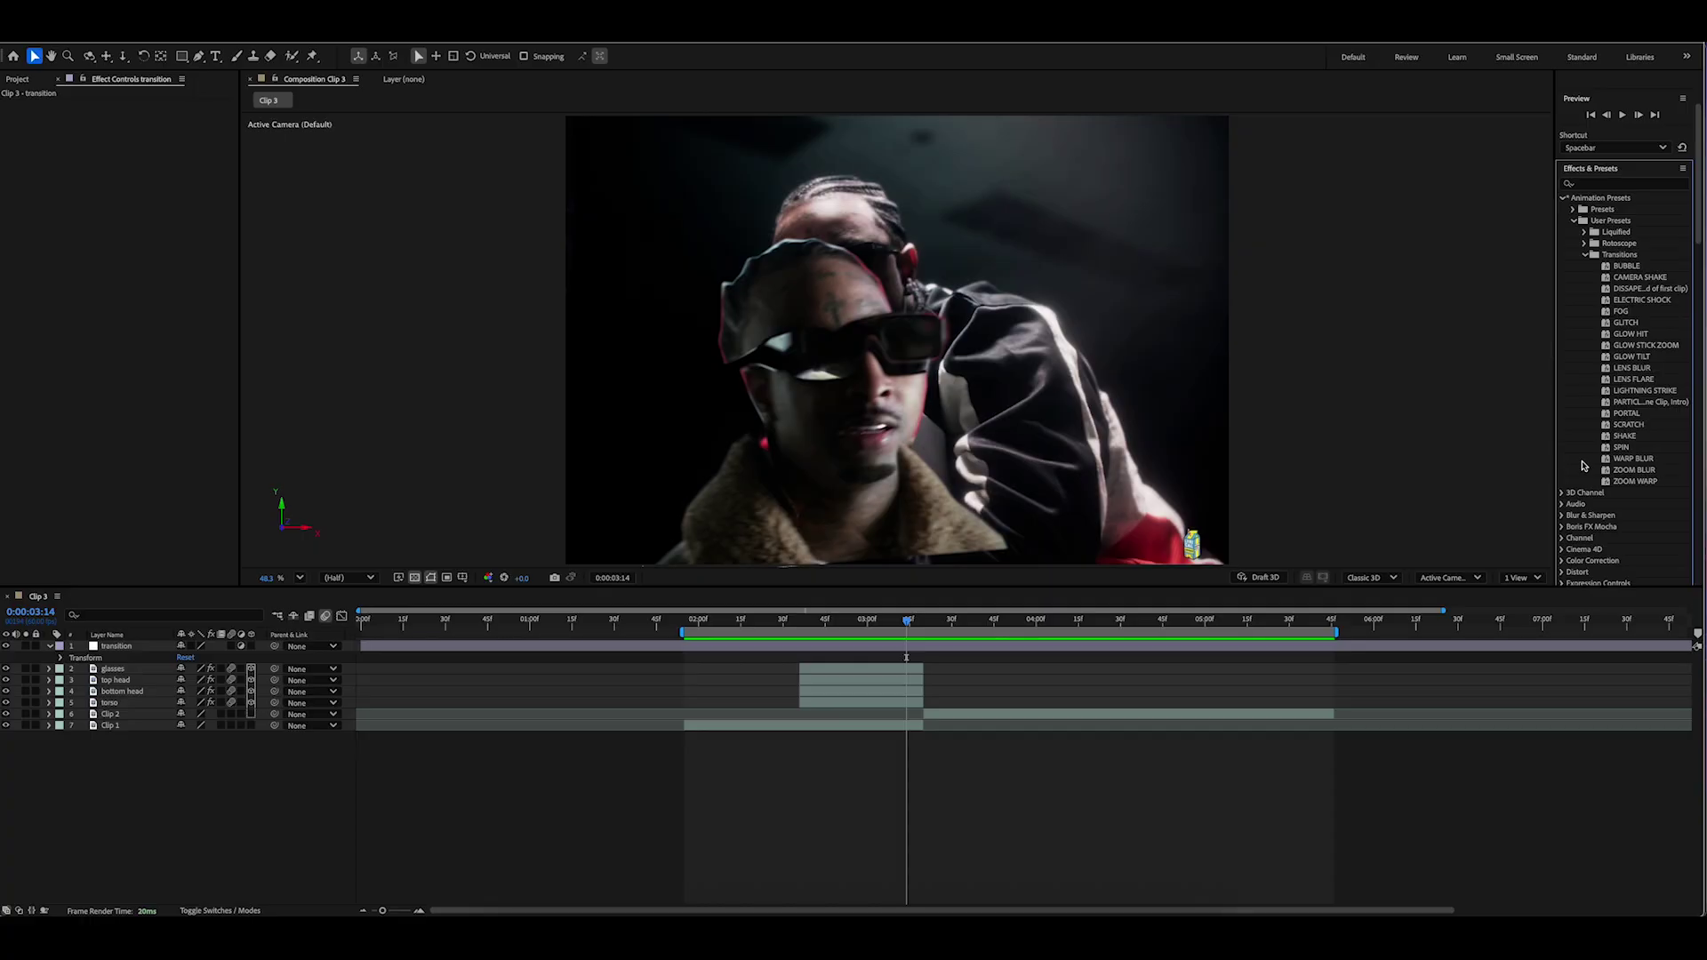
double_click(1647, 438)
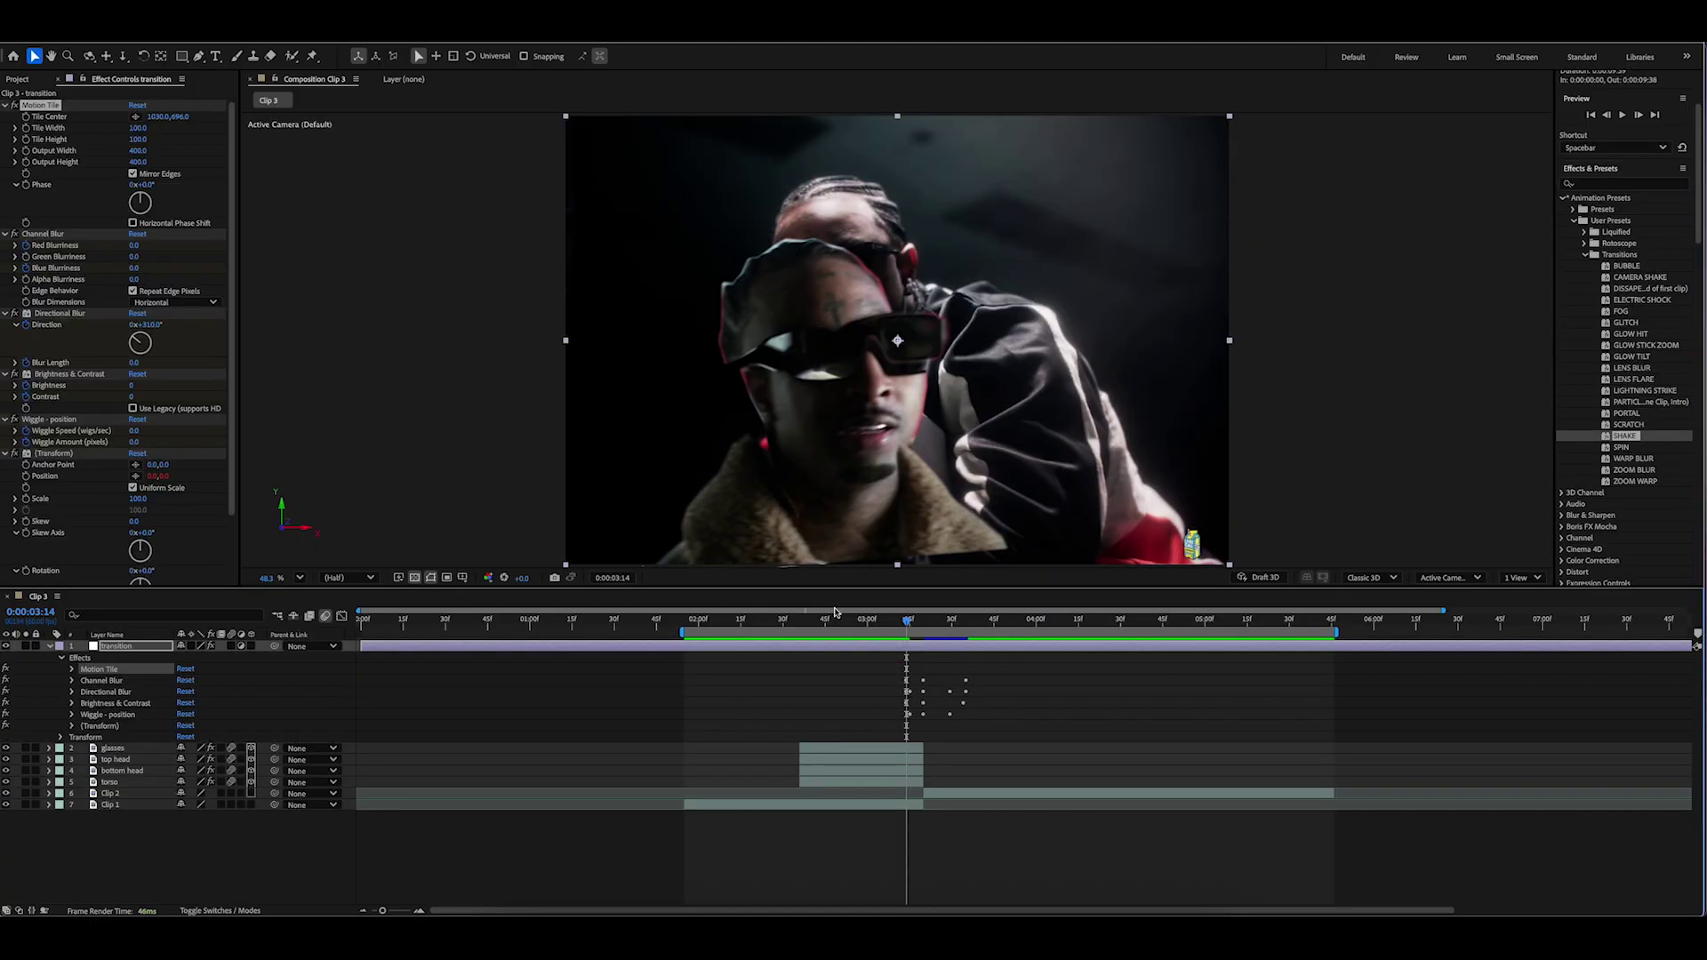
click(778, 625)
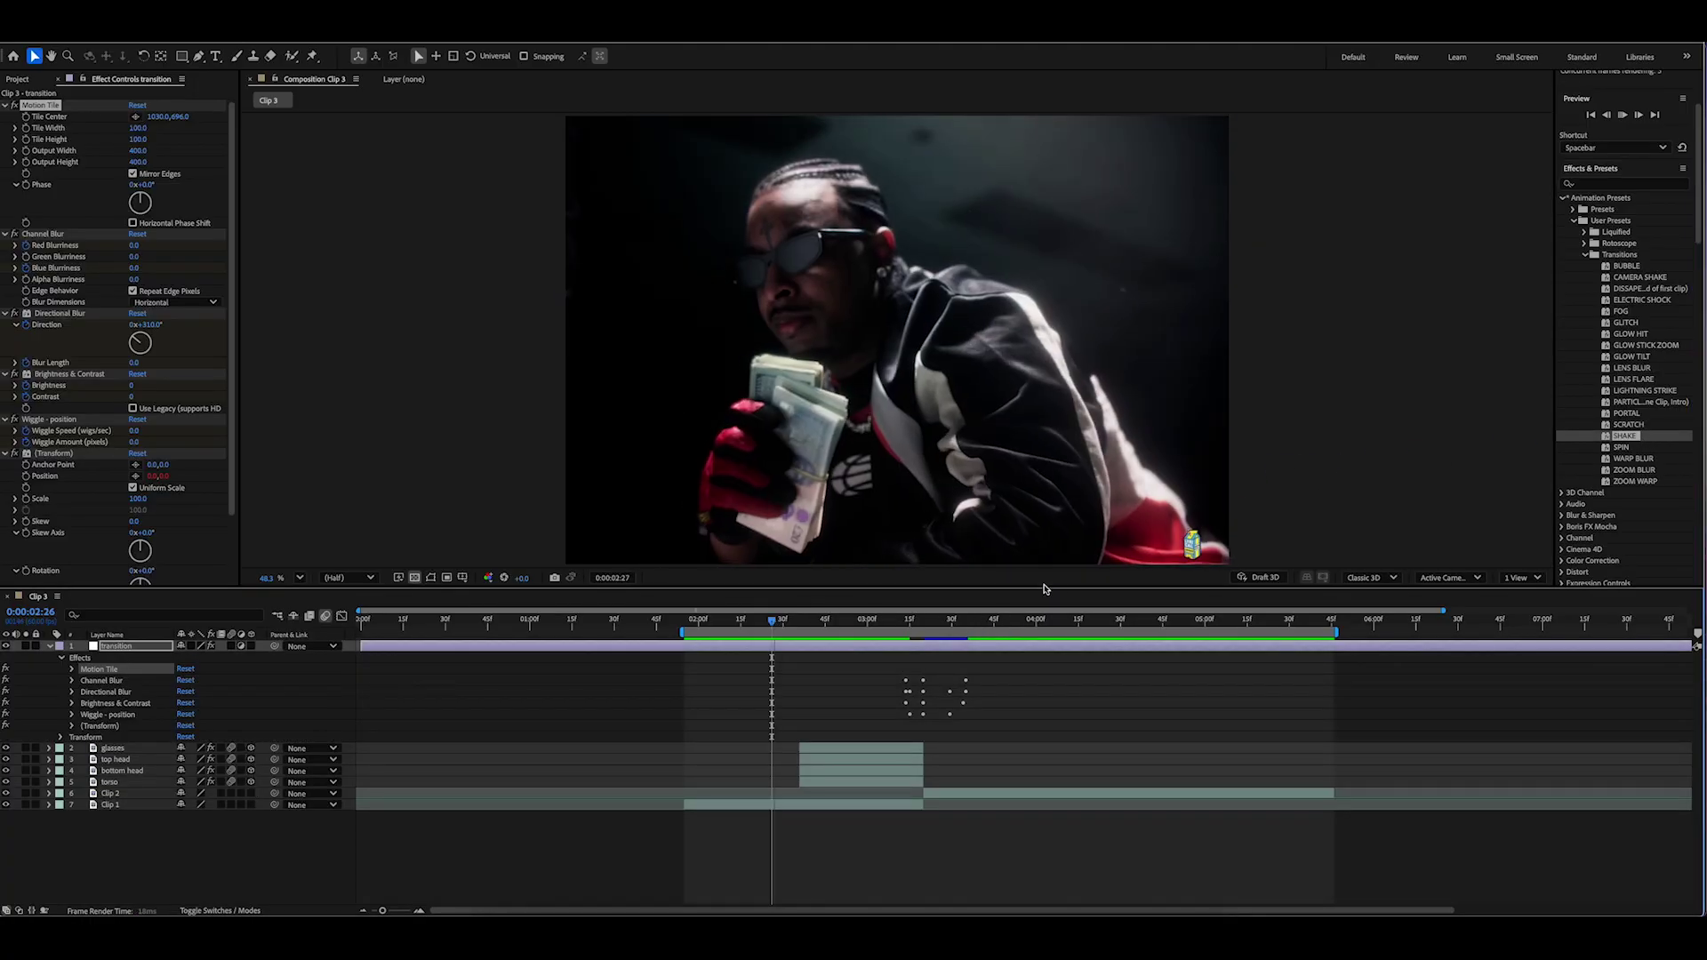
key(space)
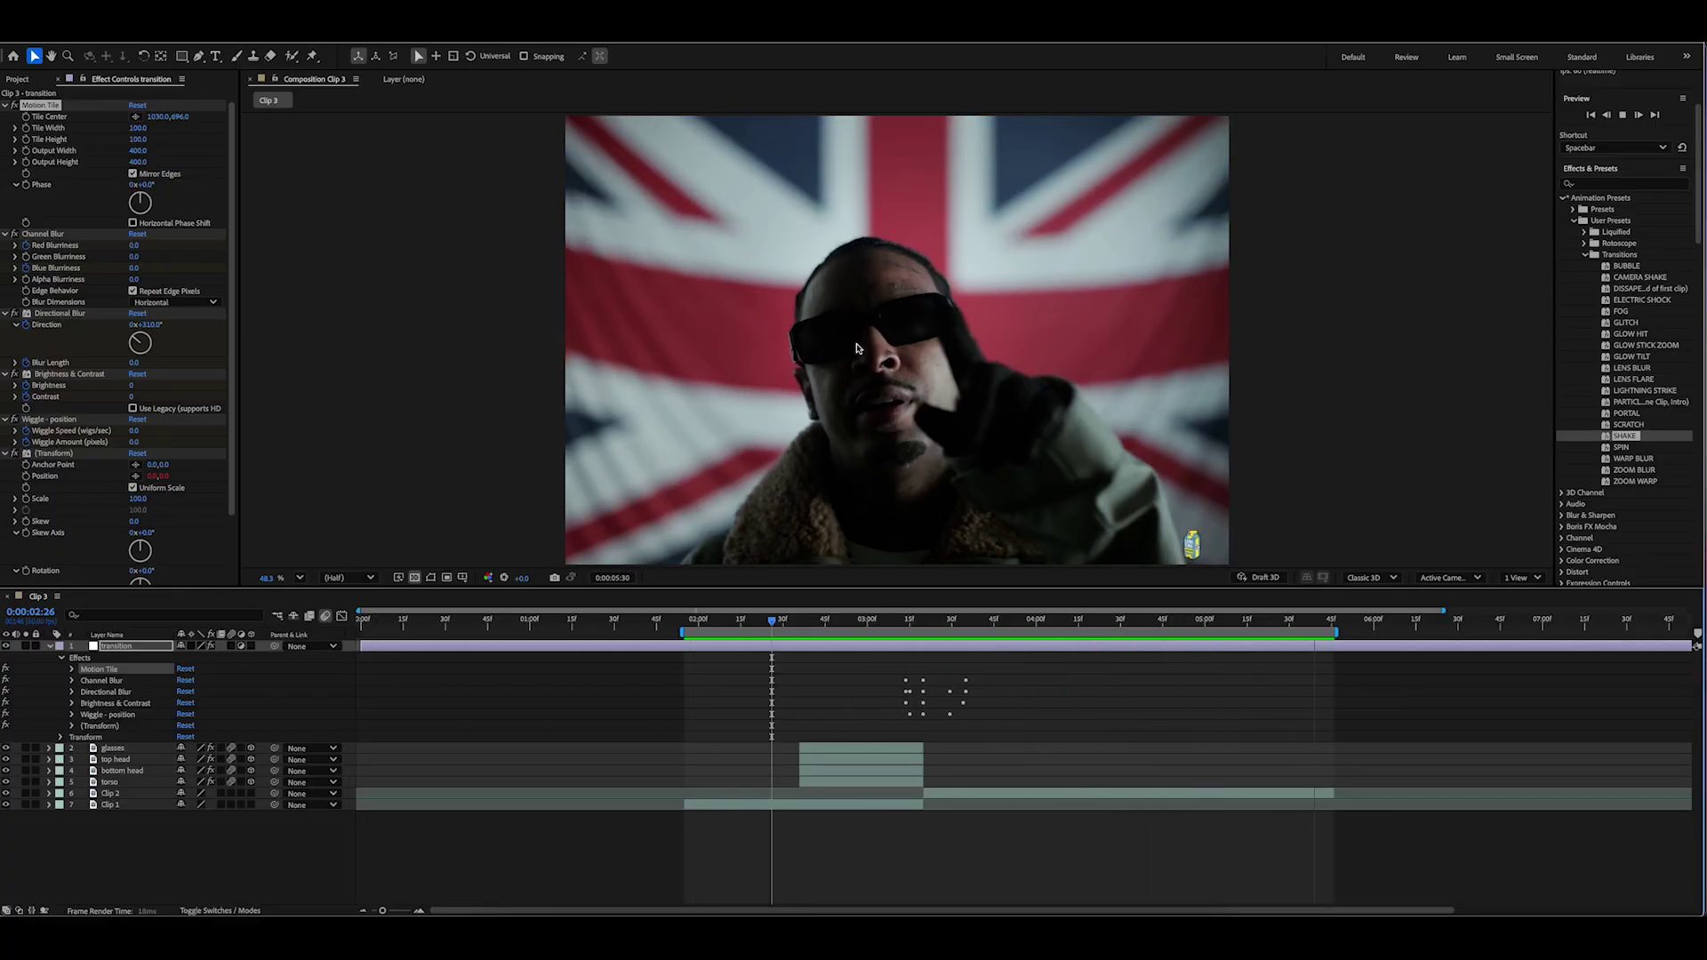
key(space)
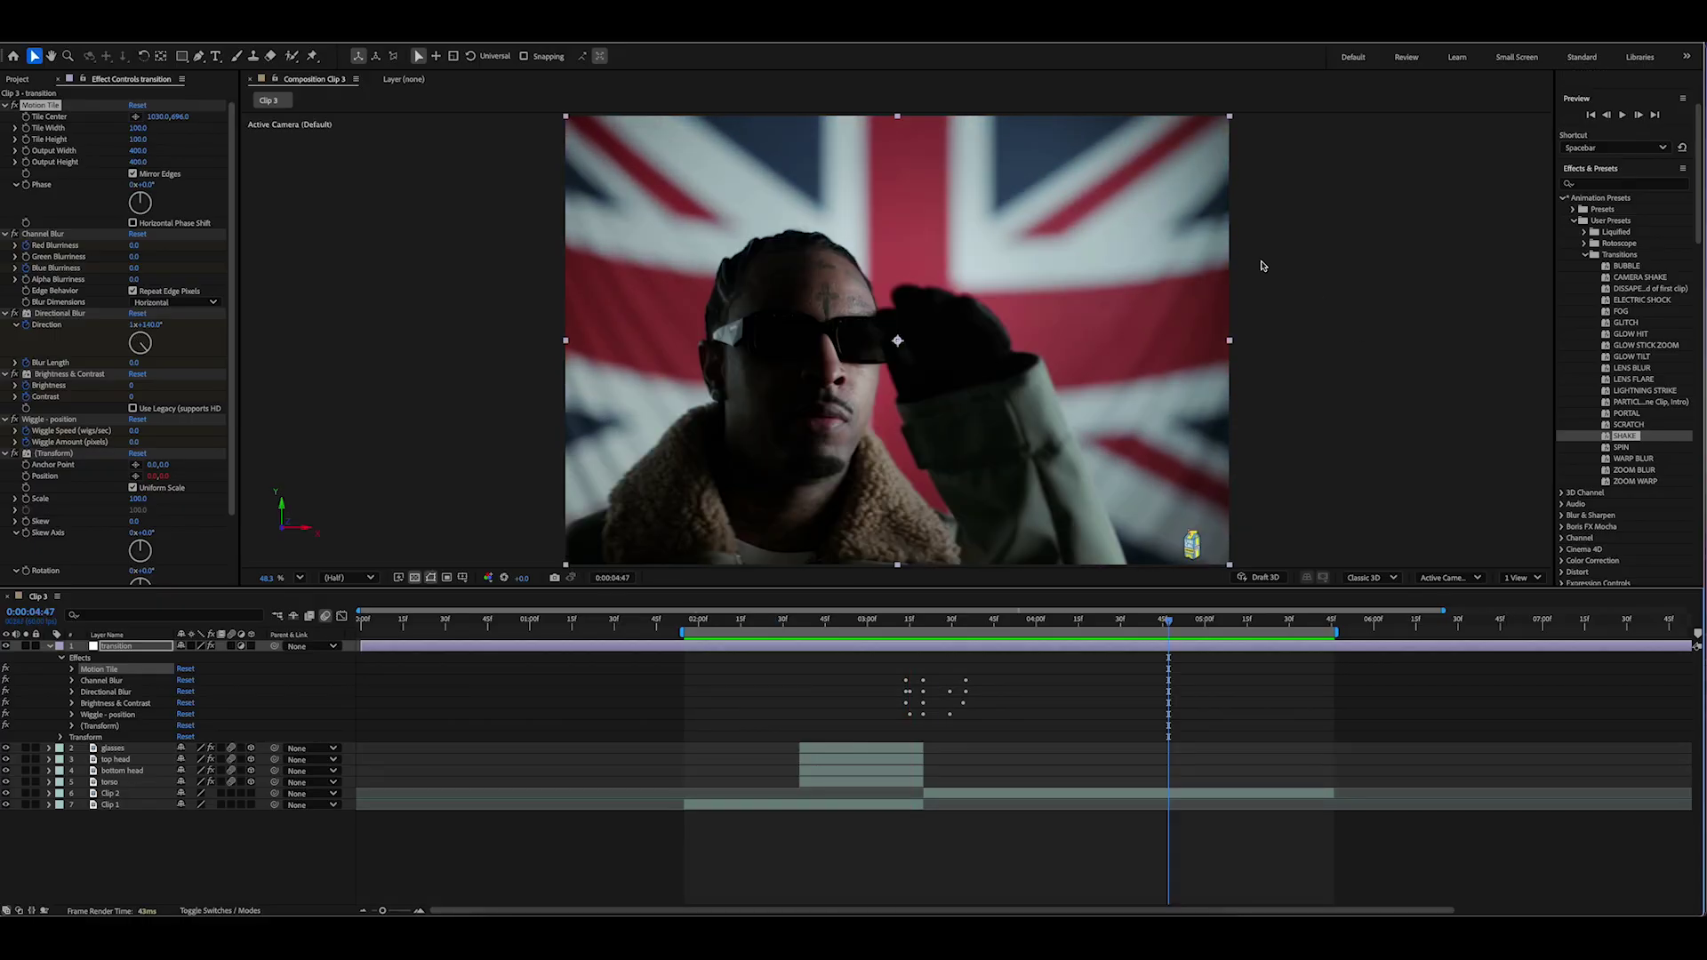